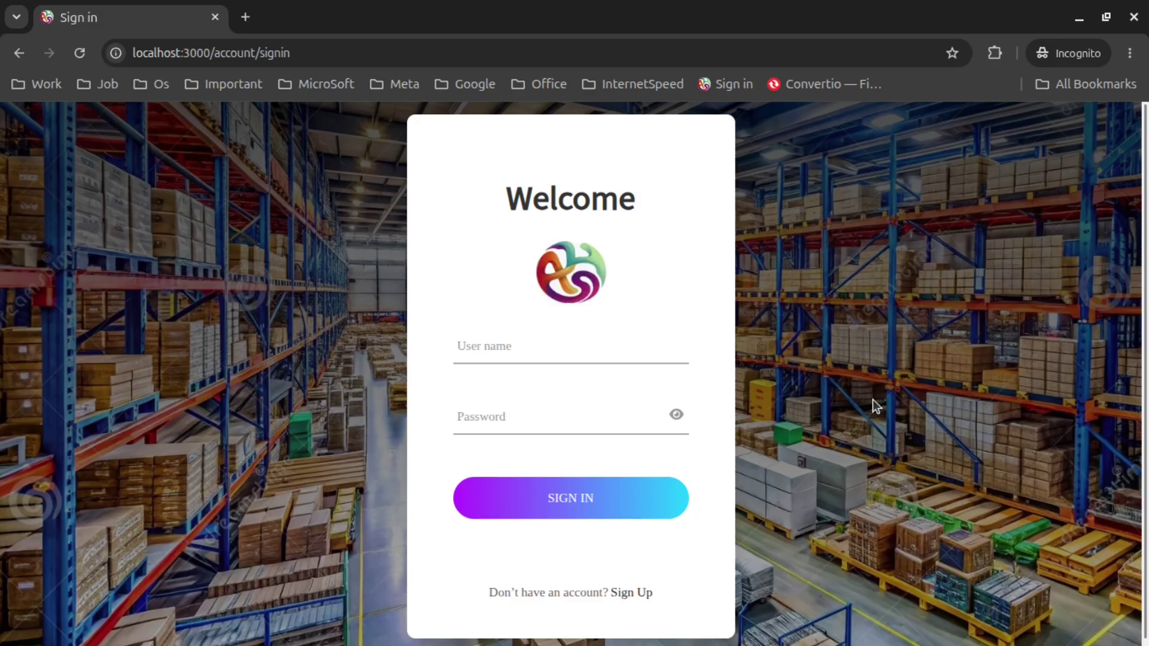
Enter the login user name and the masked account password in the sign-in form
{"action": "left_click", "coordinate": [541, 339]}
{"action": "type", "text": "sal"}
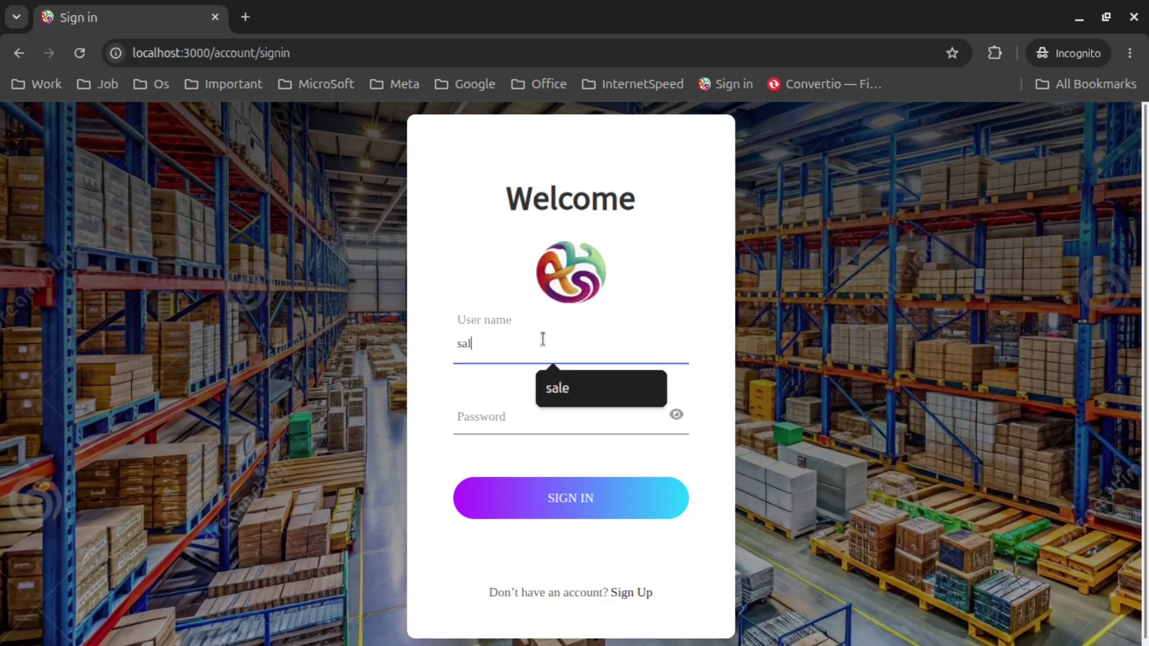
{"action": "type", "text": "e"}
{"action": "key", "text": "Tab"}
{"action": "type", "text": "•••••"}
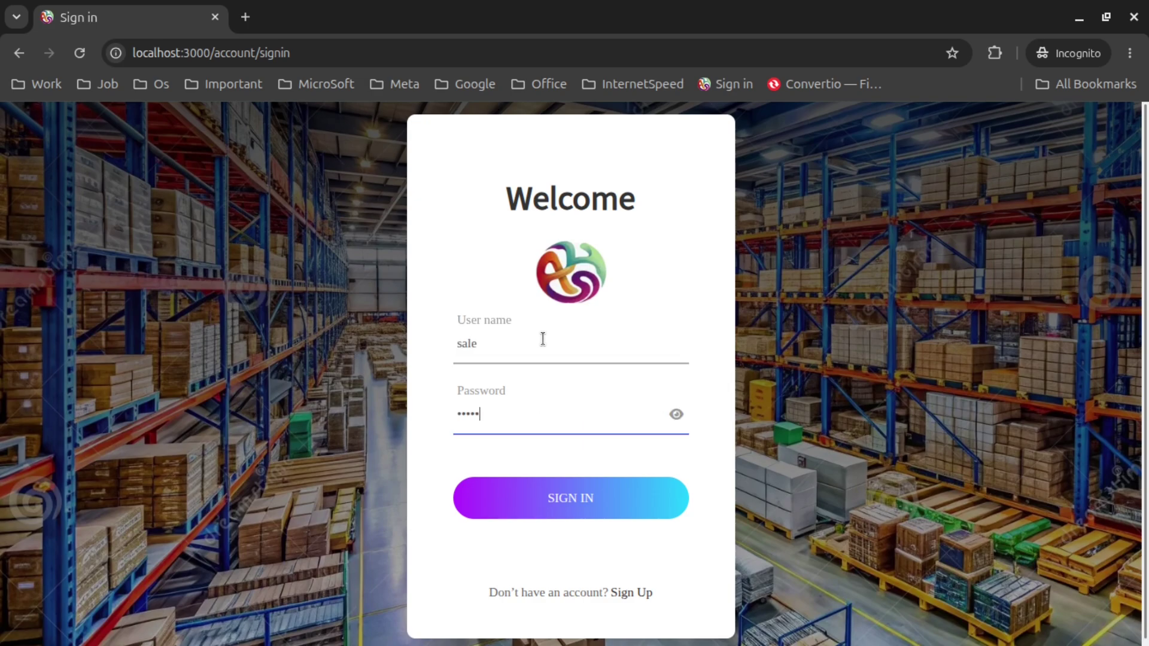
{"action": "type", "text": "•••••"}
Sign in, look over the dashboard, and expand the Sales section of the sidebar
{"action": "key", "text": "Return"}
{"action": "scroll", "coordinate": [599, 347], "scroll_direction": "down", "scroll_amount": 10}
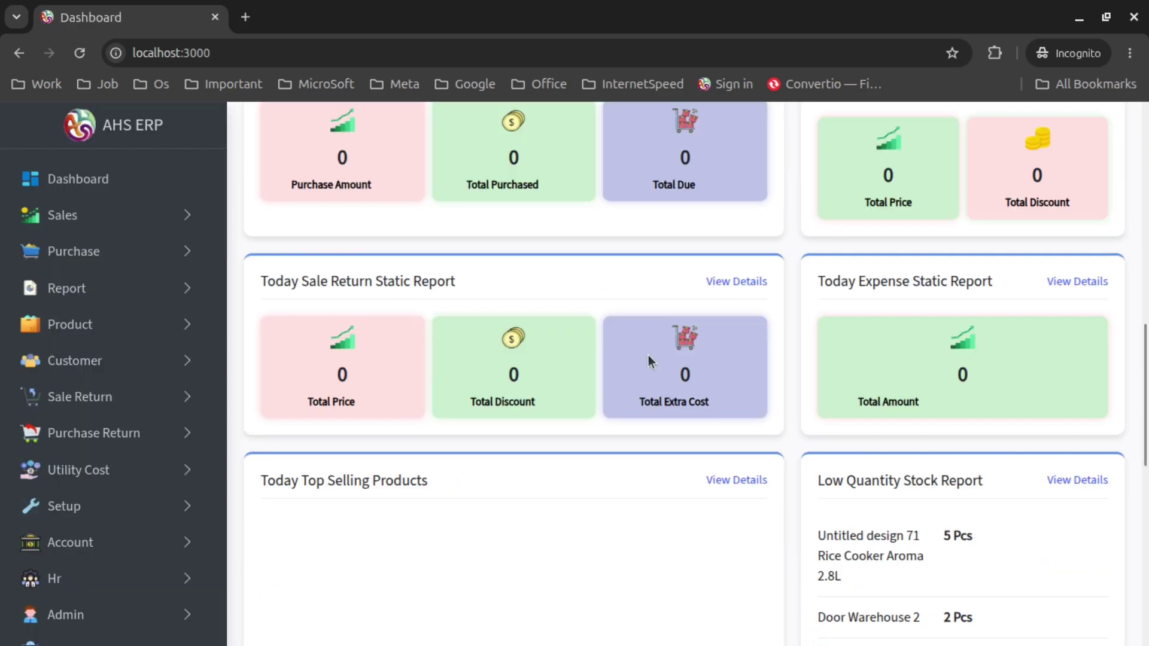
{"action": "scroll", "coordinate": [648, 354], "scroll_direction": "up", "scroll_amount": 5}
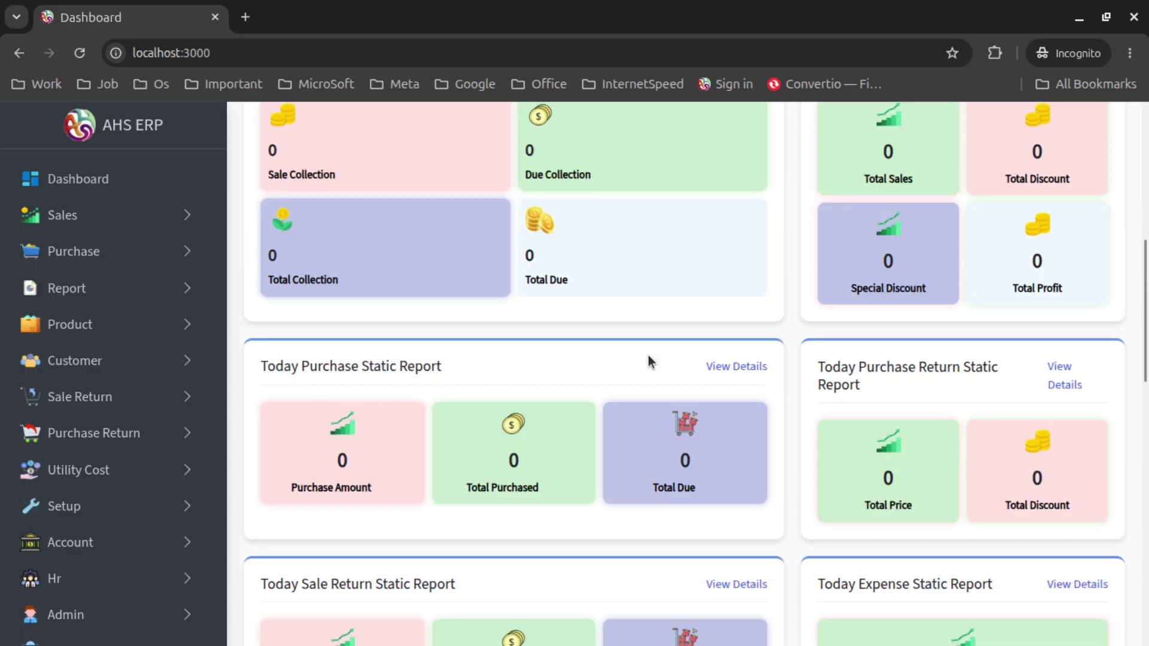
{"action": "scroll", "coordinate": [648, 354], "scroll_direction": "down", "scroll_amount": 7}
{"action": "scroll", "coordinate": [647, 354], "scroll_direction": "down", "scroll_amount": 9}
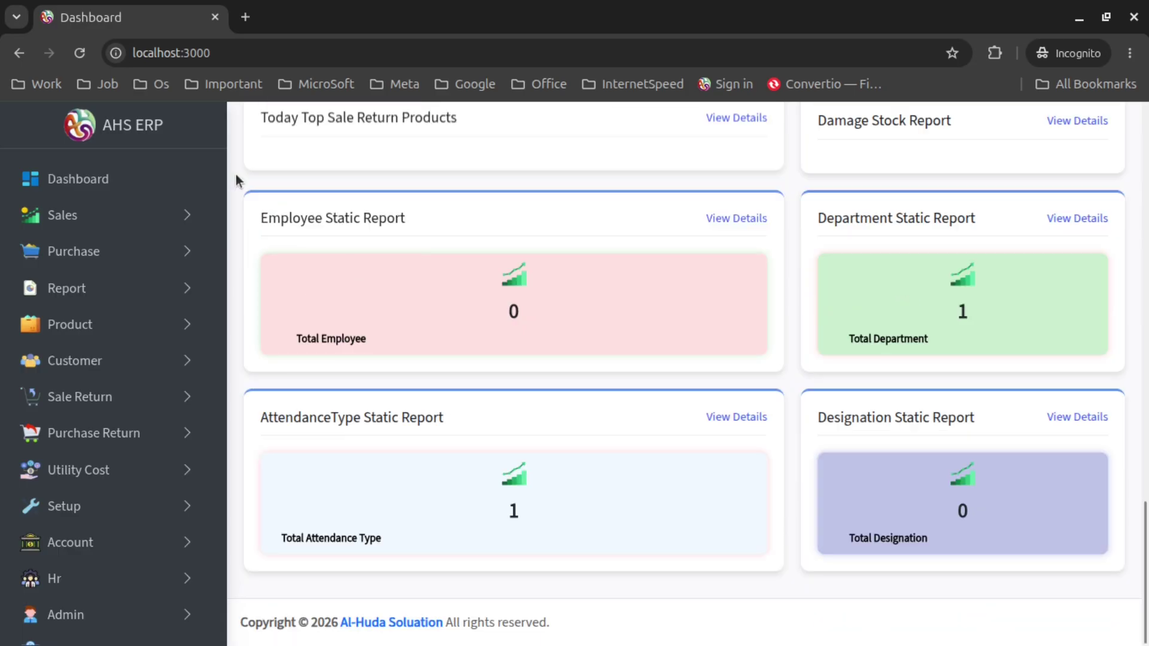
{"action": "left_click", "coordinate": [178, 216]}
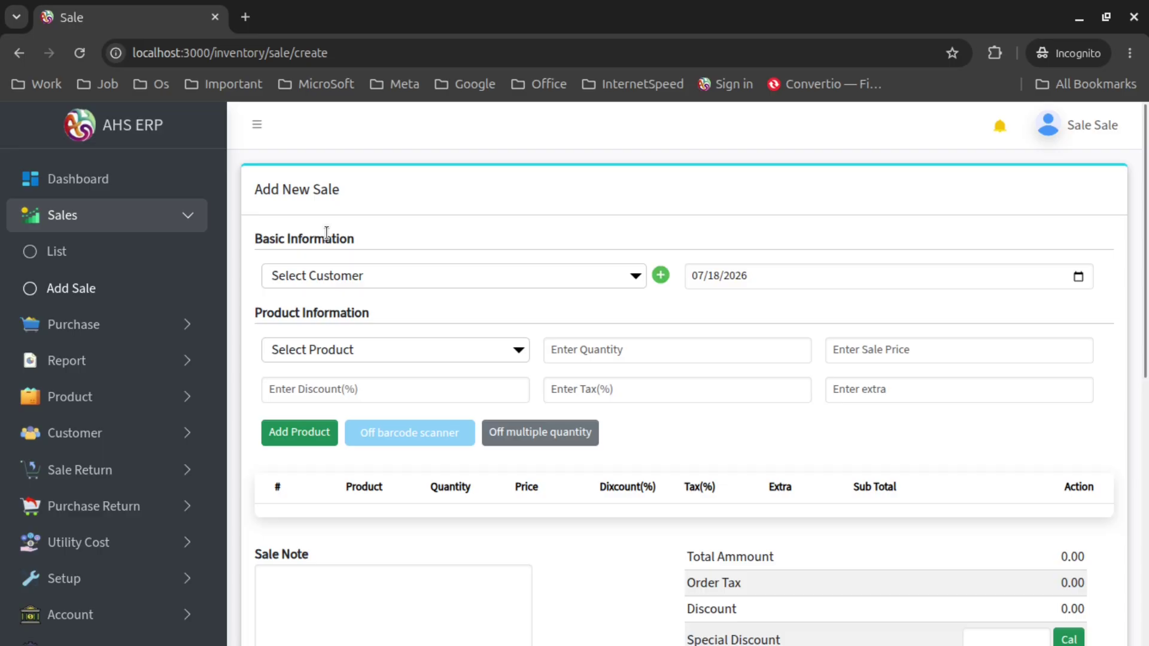
{"action": "scroll", "coordinate": [944, 388], "scroll_direction": "down", "scroll_amount": 8}
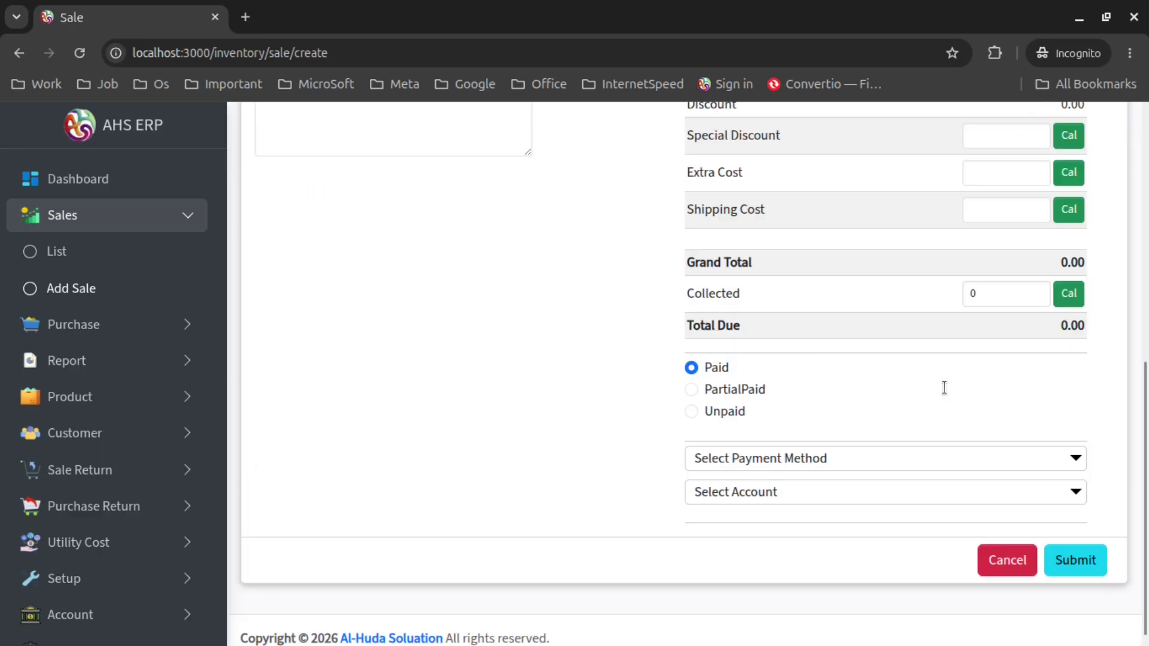
{"action": "scroll", "coordinate": [348, 264], "scroll_direction": "up", "scroll_amount": 6}
{"action": "scroll", "coordinate": [348, 264], "scroll_direction": "up", "scroll_amount": 2}
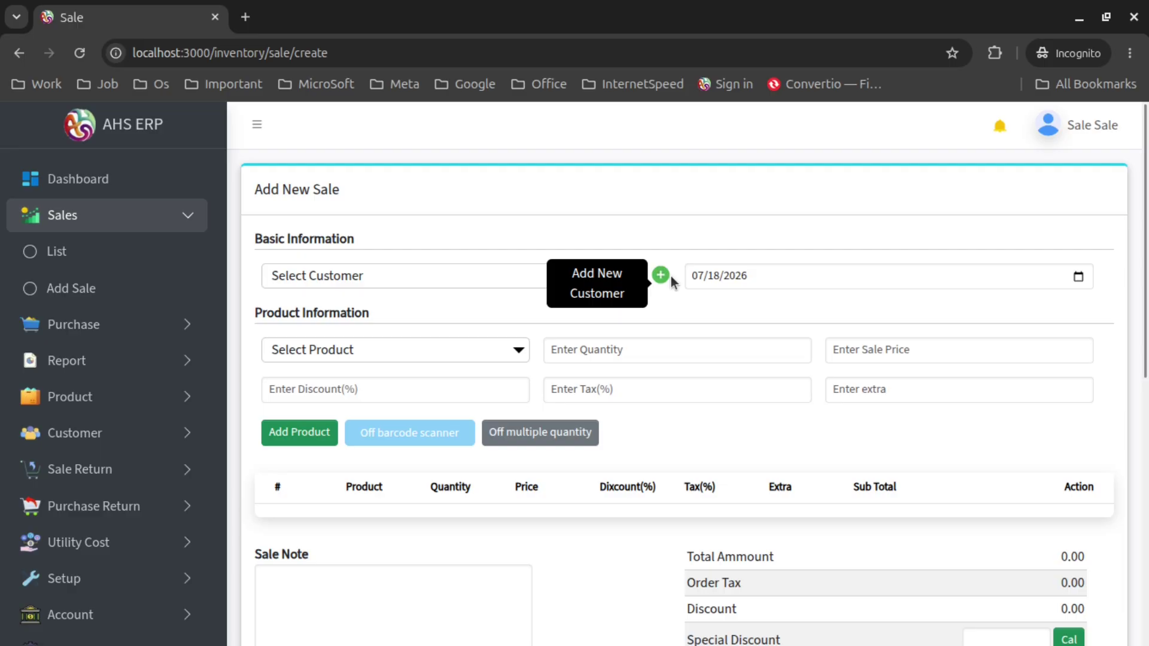
Start a new customer with their name, country Bangladesh and state Dhaka
{"action": "left_click", "coordinate": [669, 276]}
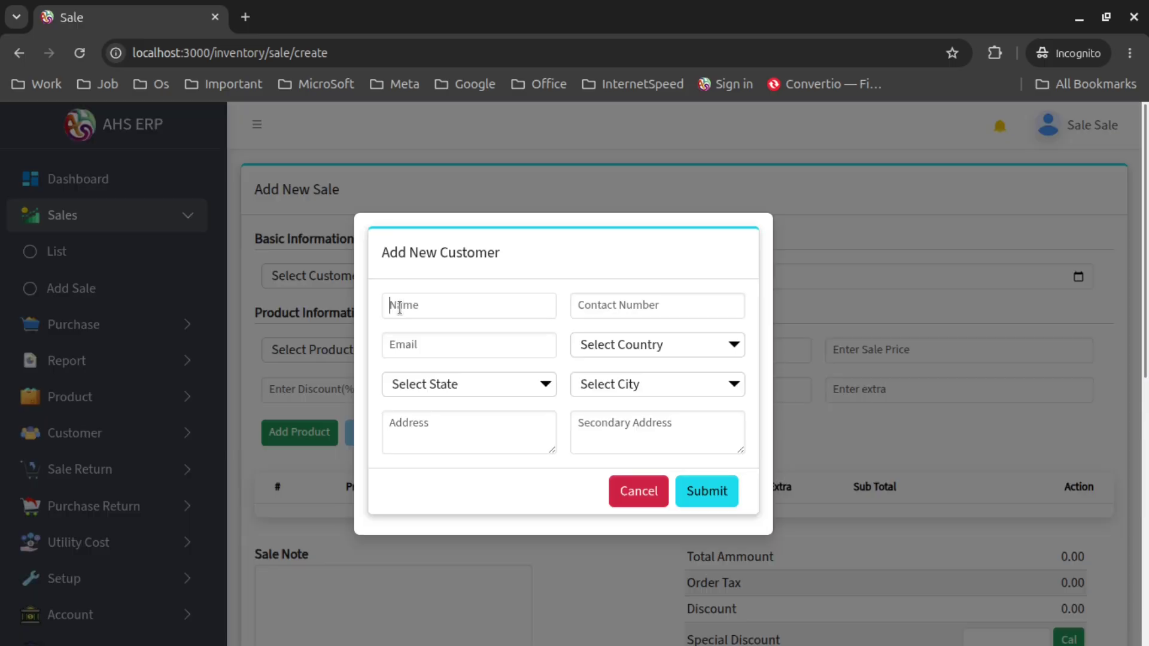
{"action": "left_click", "coordinate": [688, 352]}
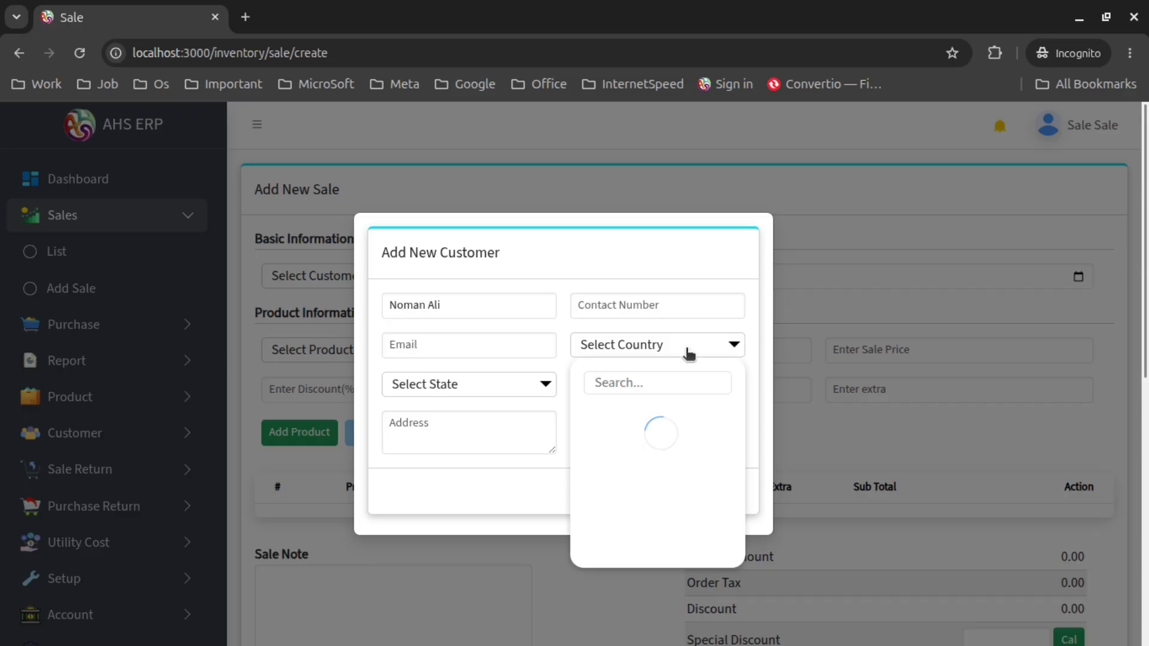
{"action": "left_click", "coordinate": [633, 418]}
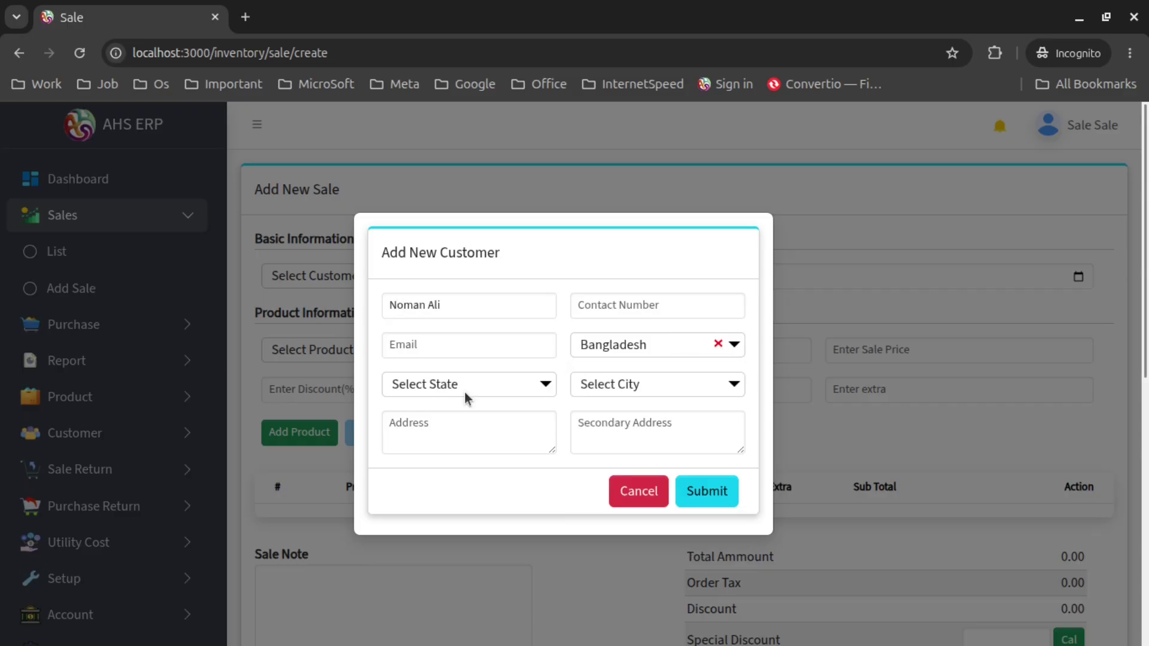
{"action": "left_click", "coordinate": [464, 392]}
{"action": "left_click", "coordinate": [455, 448]}
Set the customer's city to Baridhara, enter their contact number, and save them
{"action": "left_click", "coordinate": [677, 390]}
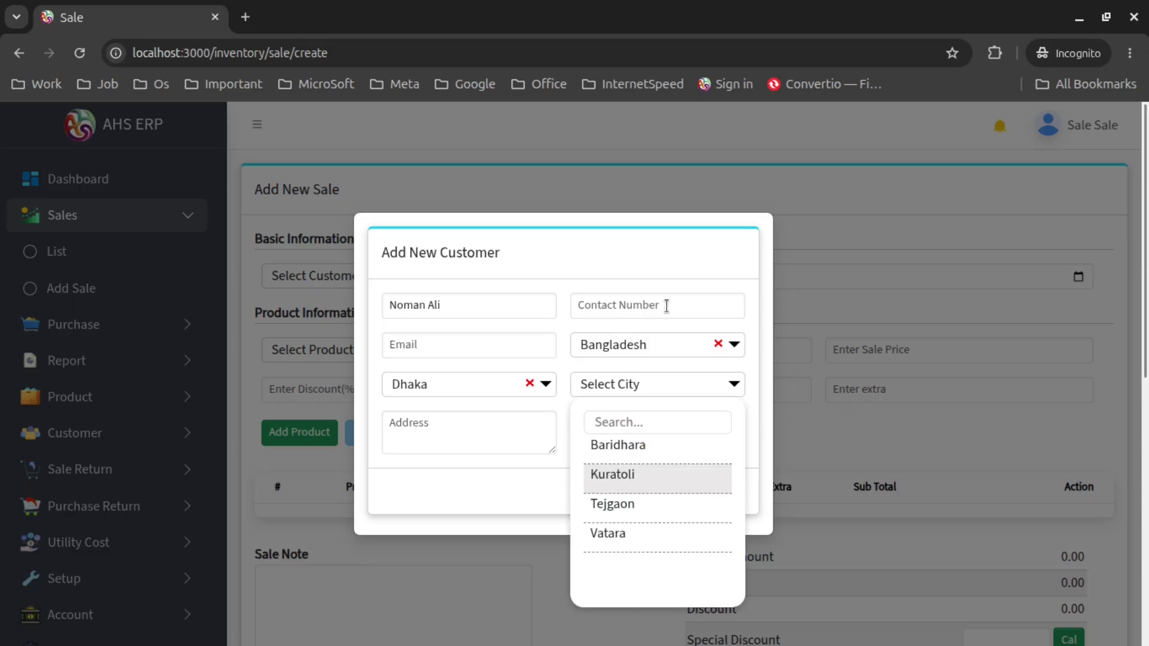
{"action": "left_click", "coordinate": [618, 445]}
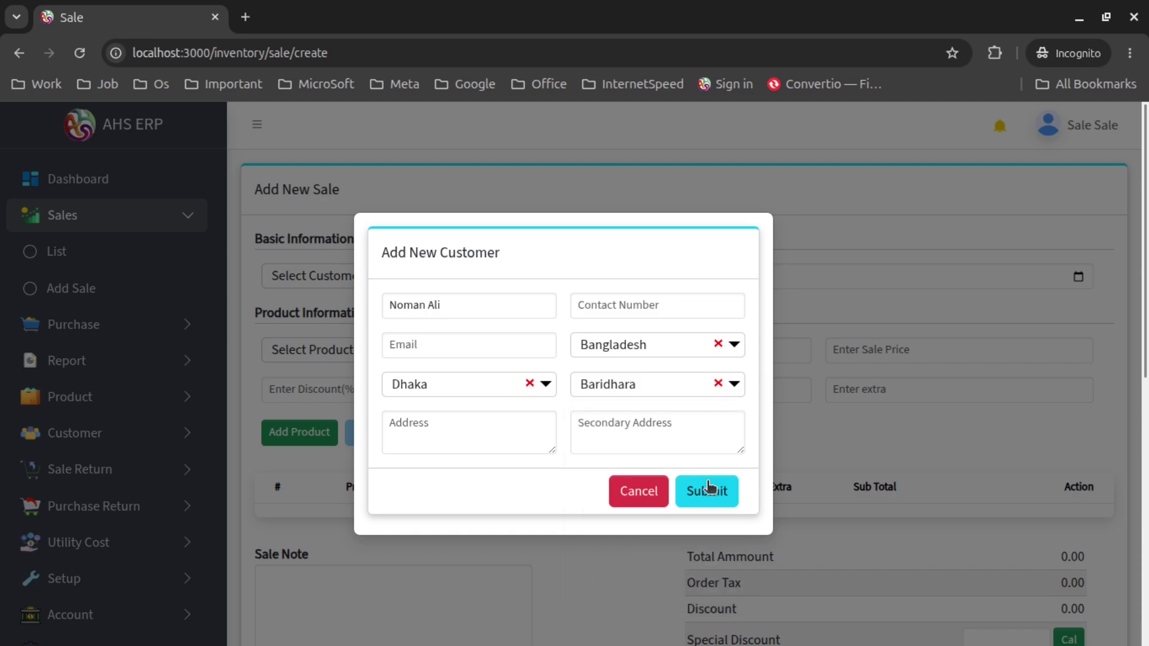
{"action": "left_click", "coordinate": [591, 306]}
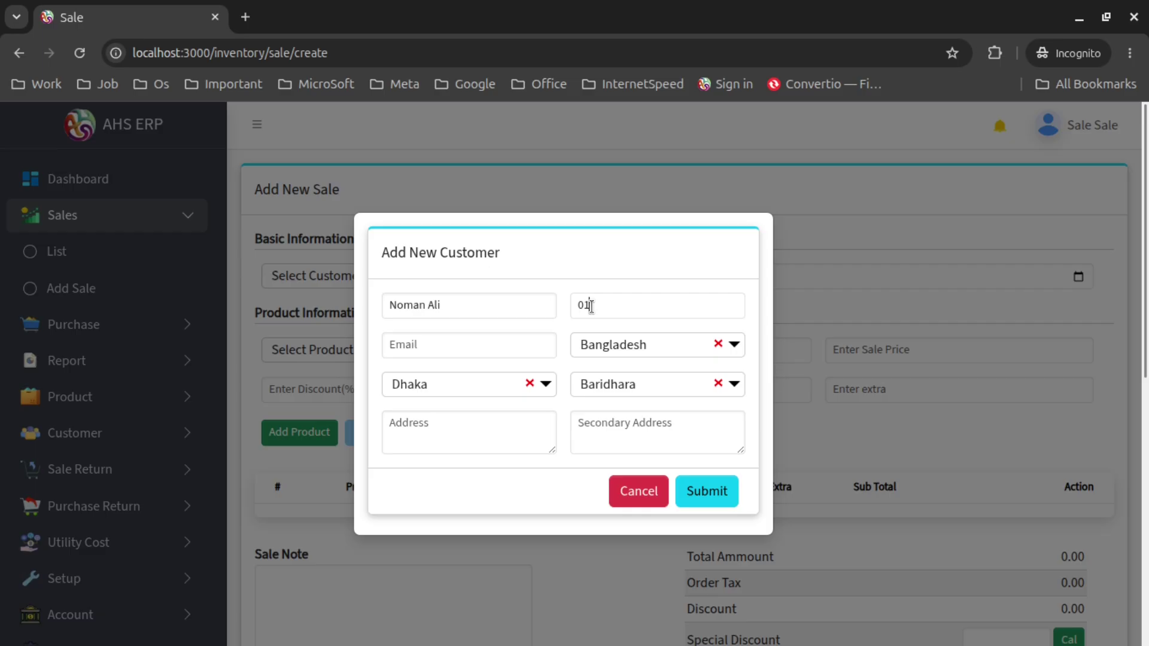
{"action": "left_click", "coordinate": [719, 498]}
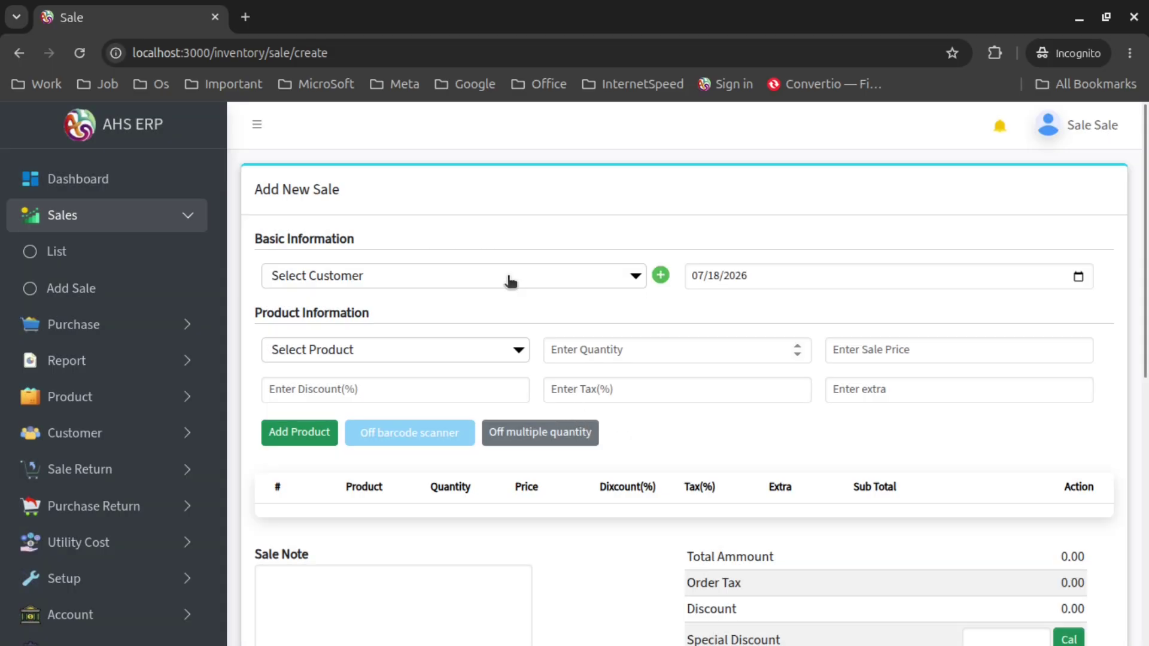
{"action": "left_click", "coordinate": [511, 281]}
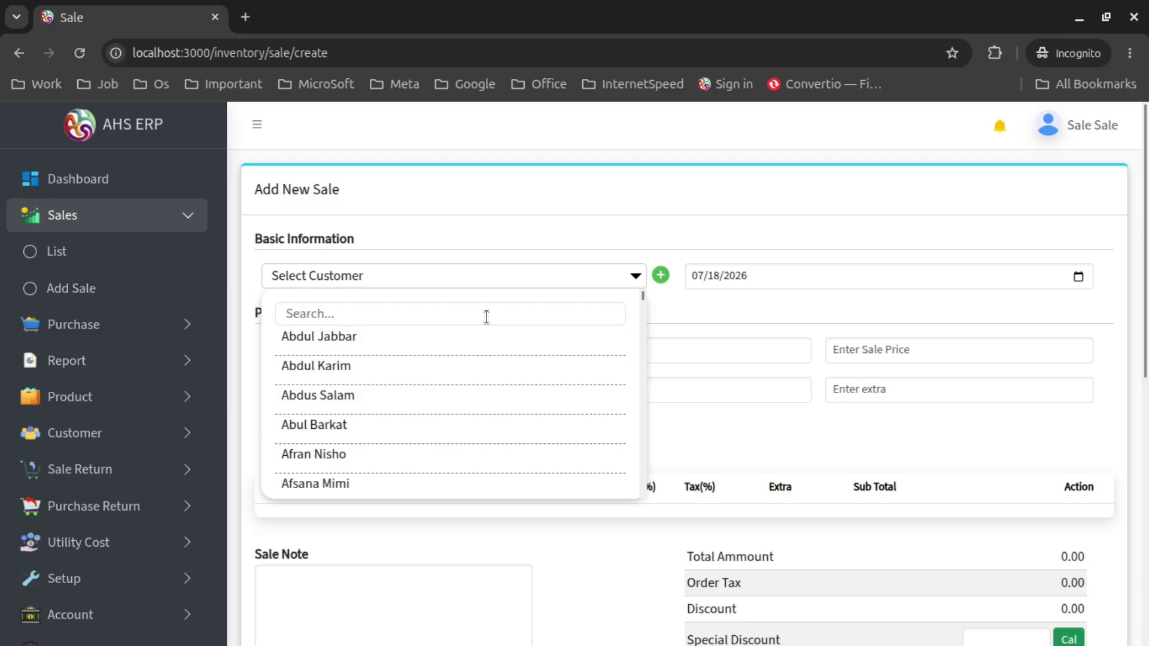
Search for and select the newly added customer, keeping the sale date 07/18/2026
{"action": "type", "text": "noman"}
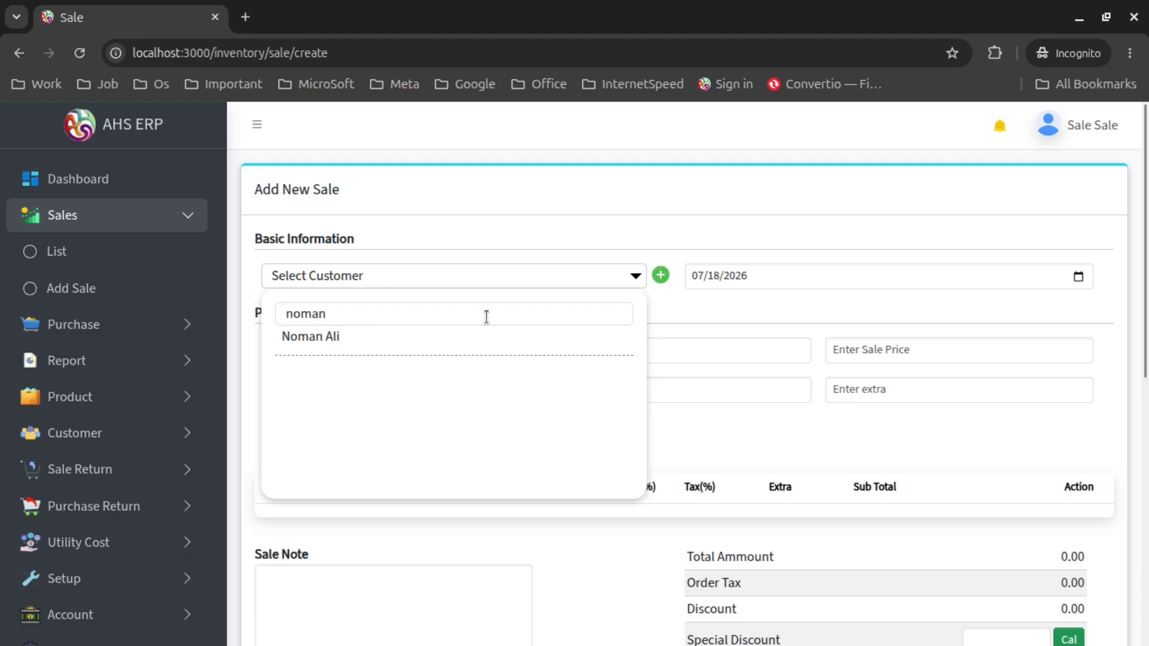
{"action": "left_click", "coordinate": [505, 339]}
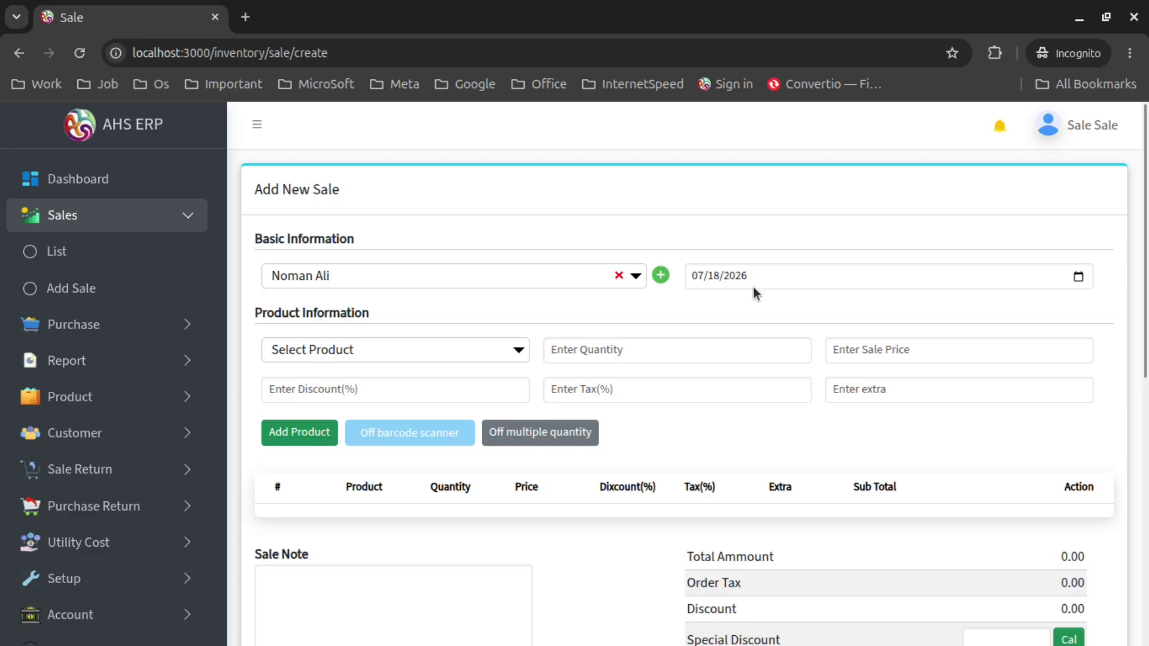
{"action": "left_click", "coordinate": [1079, 279]}
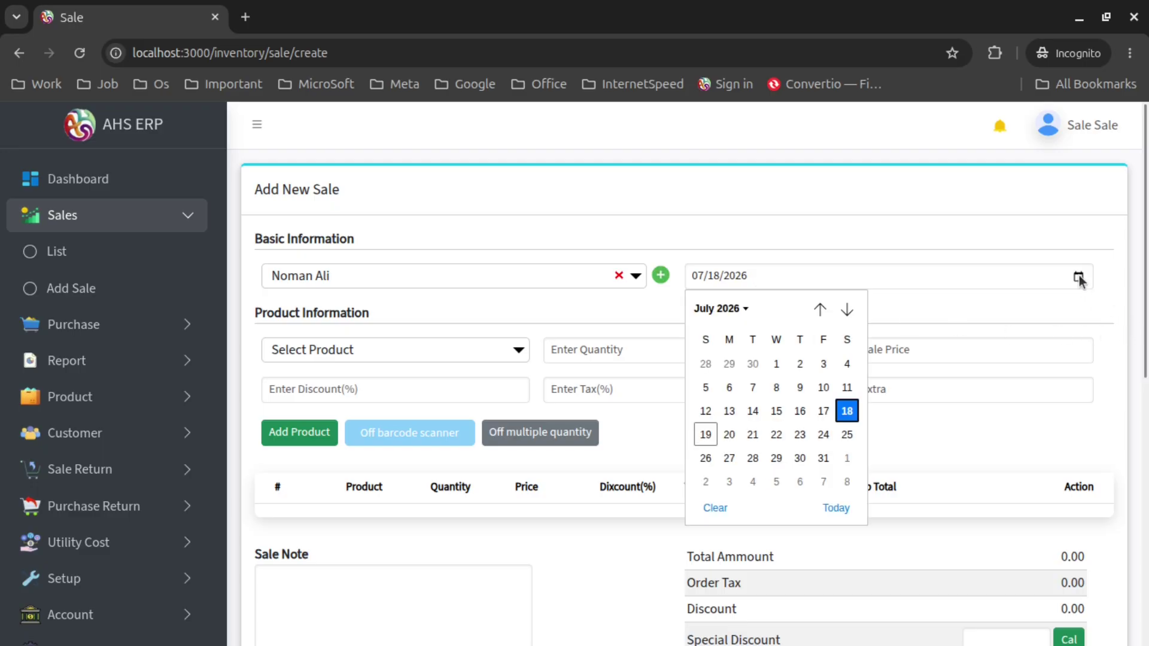
{"action": "left_click", "coordinate": [1078, 278]}
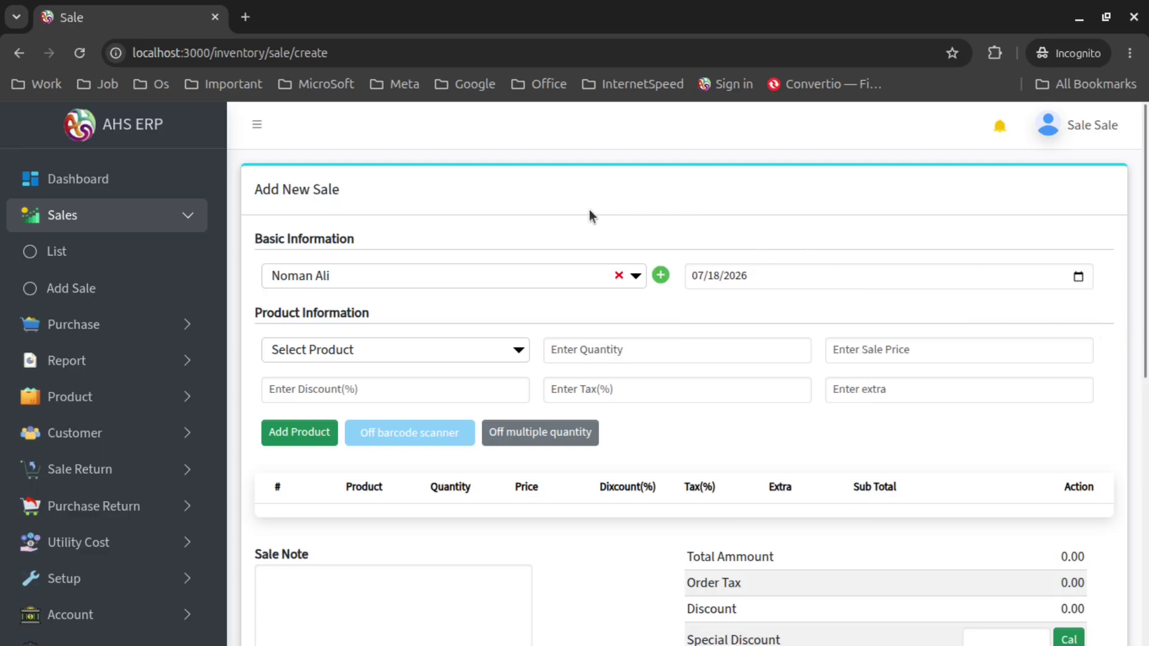
{"action": "left_click", "coordinate": [354, 354]}
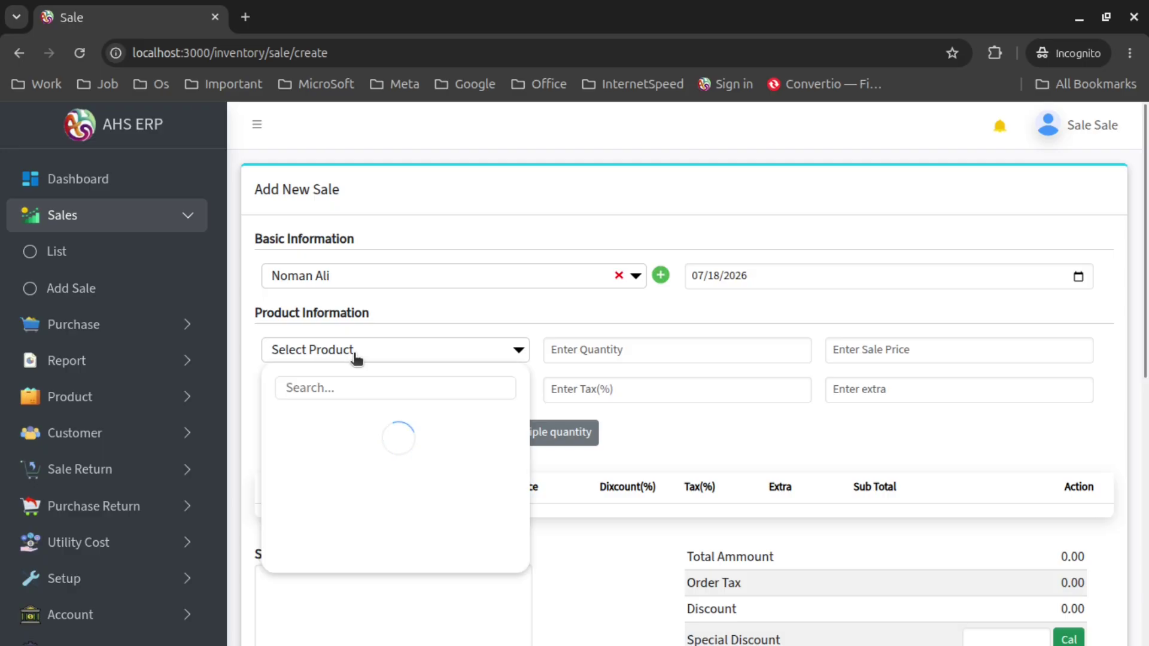
{"action": "left_click", "coordinate": [366, 416]}
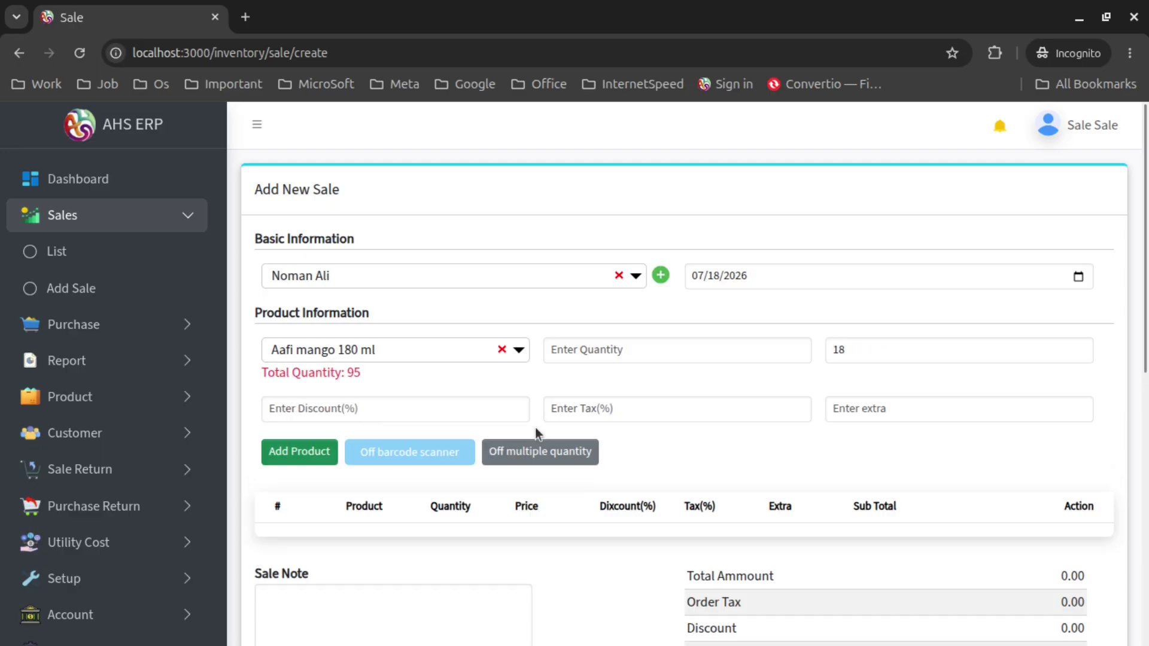
{"action": "left_click", "coordinate": [574, 351]}
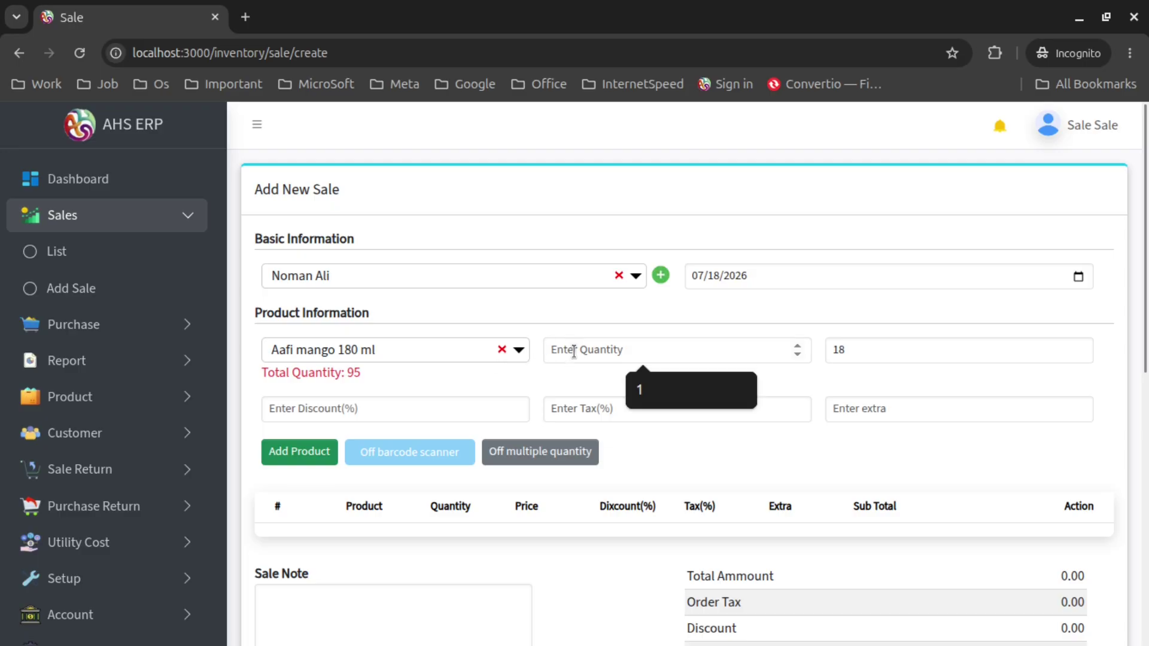
{"action": "type", "text": "1"}
{"action": "left_click", "coordinate": [291, 451]}
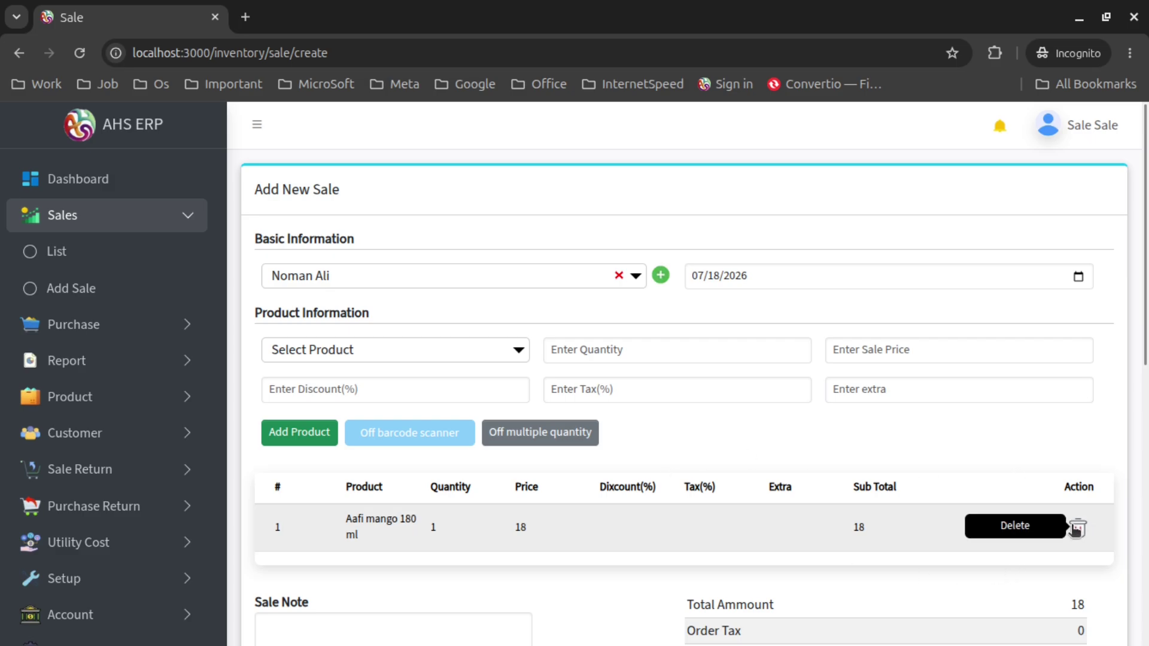
{"action": "left_click", "coordinate": [1075, 528]}
{"action": "scroll", "coordinate": [782, 424], "scroll_direction": "down", "scroll_amount": 6}
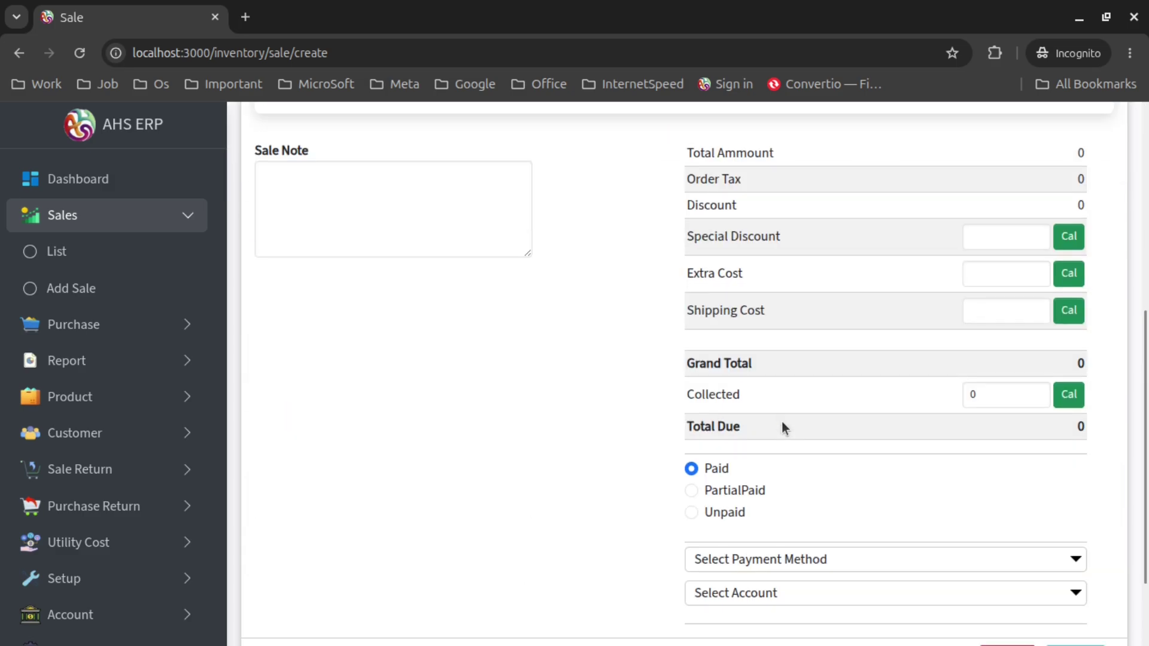
{"action": "scroll", "coordinate": [781, 421], "scroll_direction": "up", "scroll_amount": 6}
{"action": "scroll", "coordinate": [775, 419], "scroll_direction": "up", "scroll_amount": 1}
Add one Aafi mango 180 ml at price 18, then switch barcode scanning on
{"action": "left_click", "coordinate": [336, 353]}
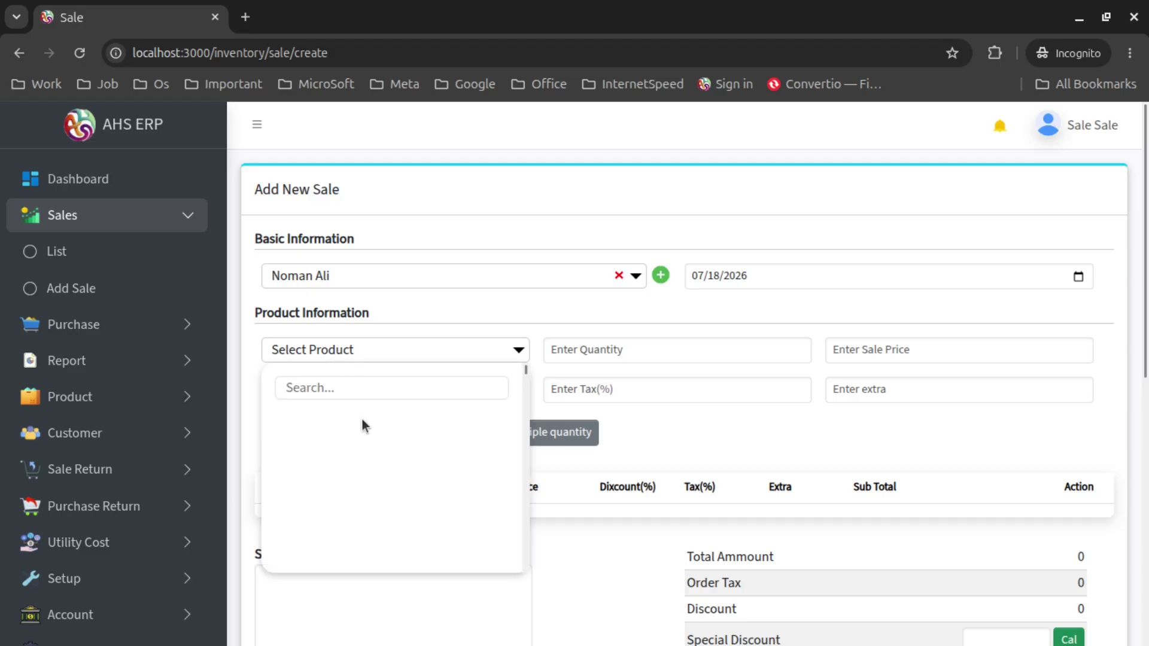
{"action": "left_click", "coordinate": [418, 412]}
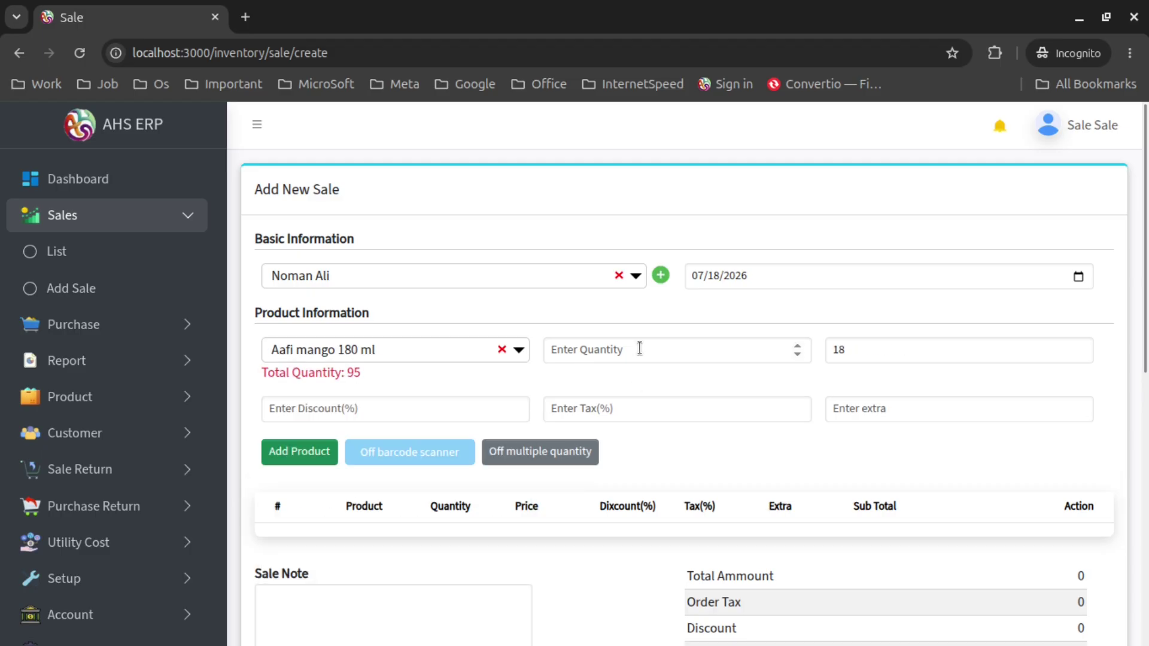
{"action": "left_click", "coordinate": [639, 348]}
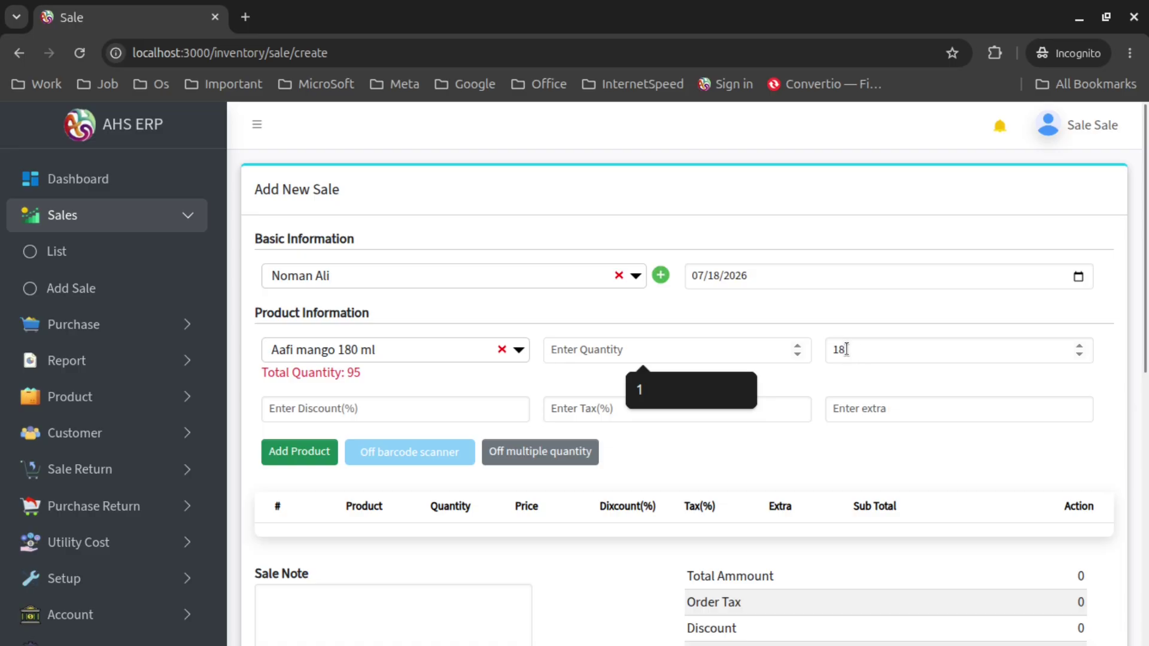
{"action": "left_click", "coordinate": [846, 349]}
{"action": "key", "text": "BackSpace"}
{"action": "key", "text": "BackSpace"}
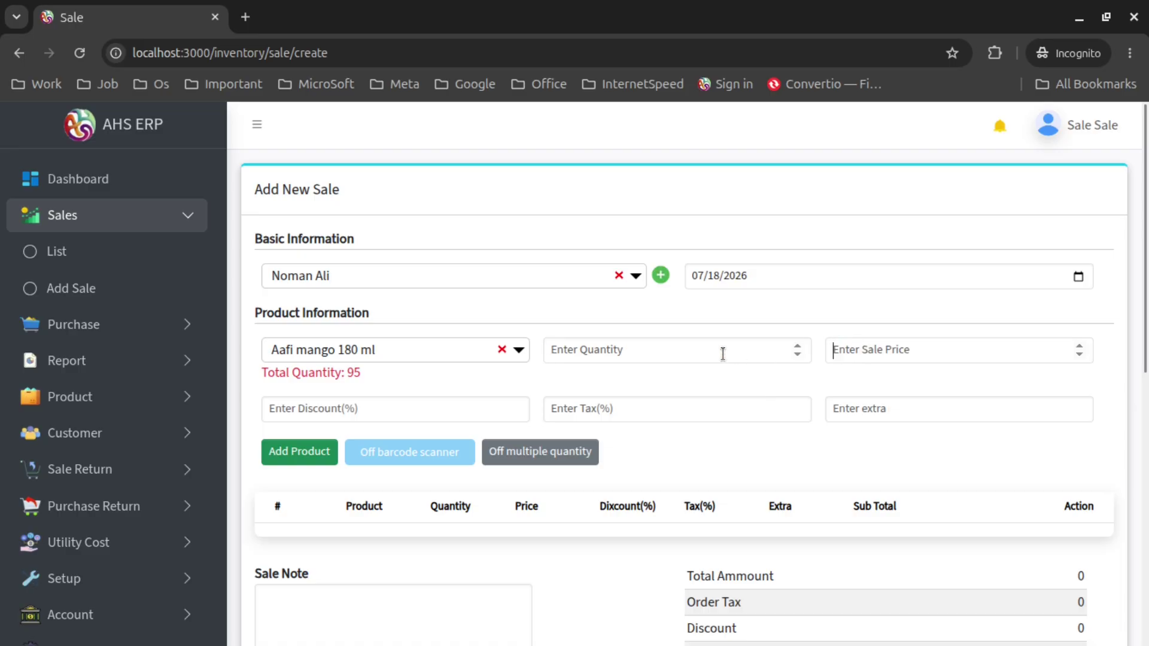
{"action": "type", "text": "18"}
{"action": "left_click", "coordinate": [713, 346]}
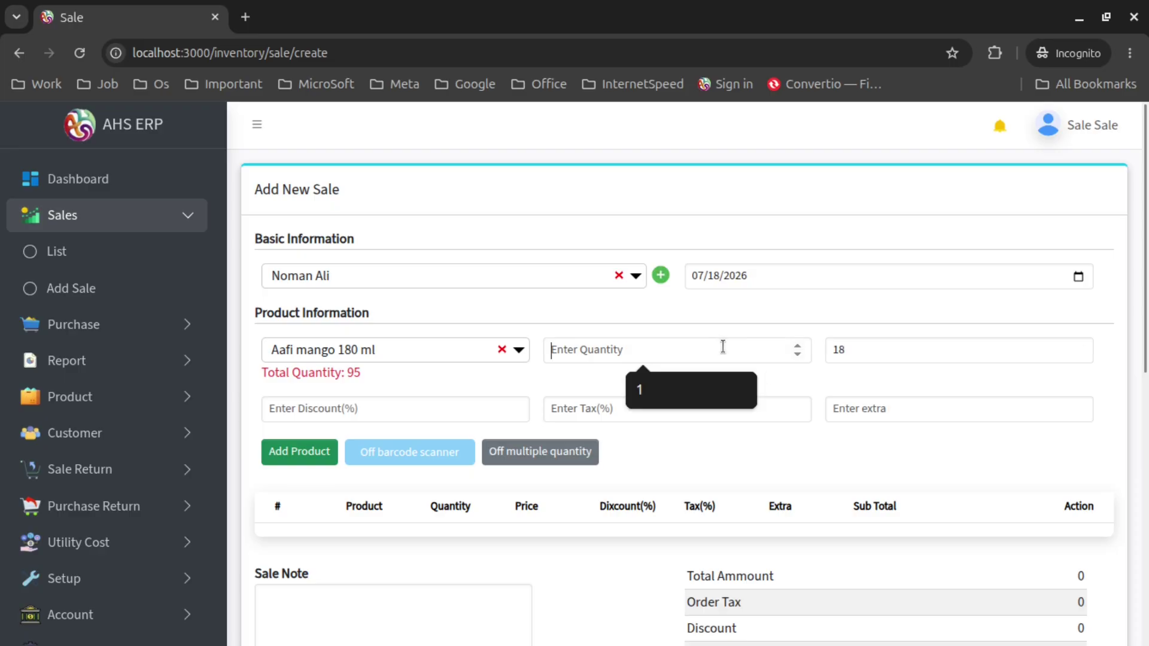
{"action": "type", "text": "1"}
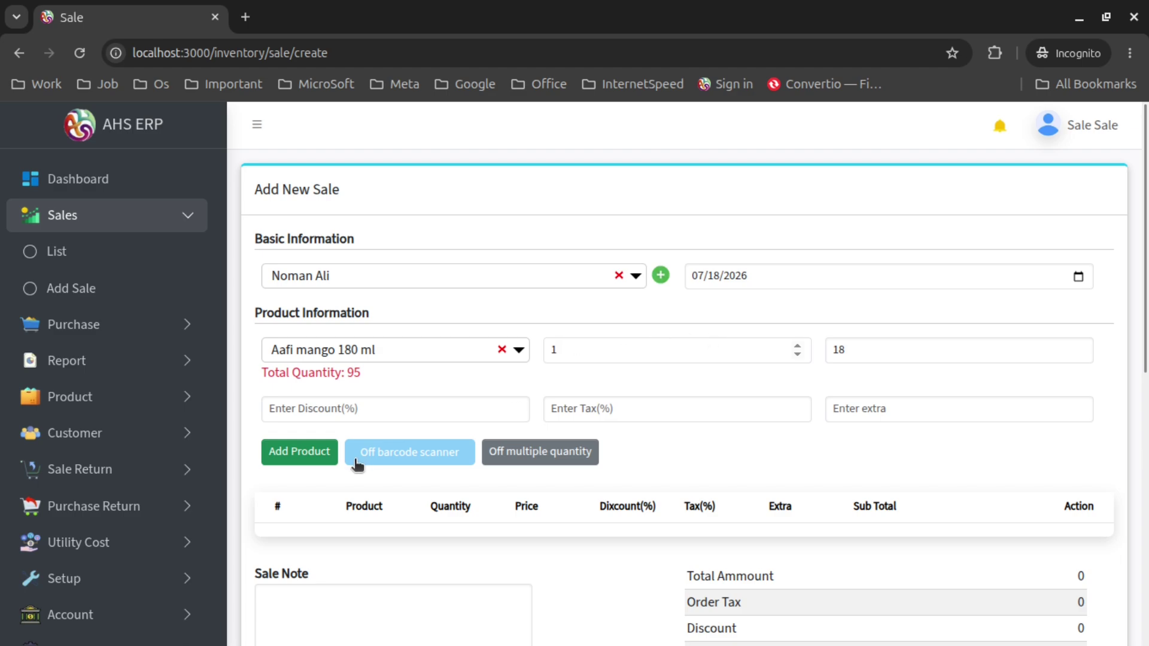
{"action": "left_click", "coordinate": [303, 457]}
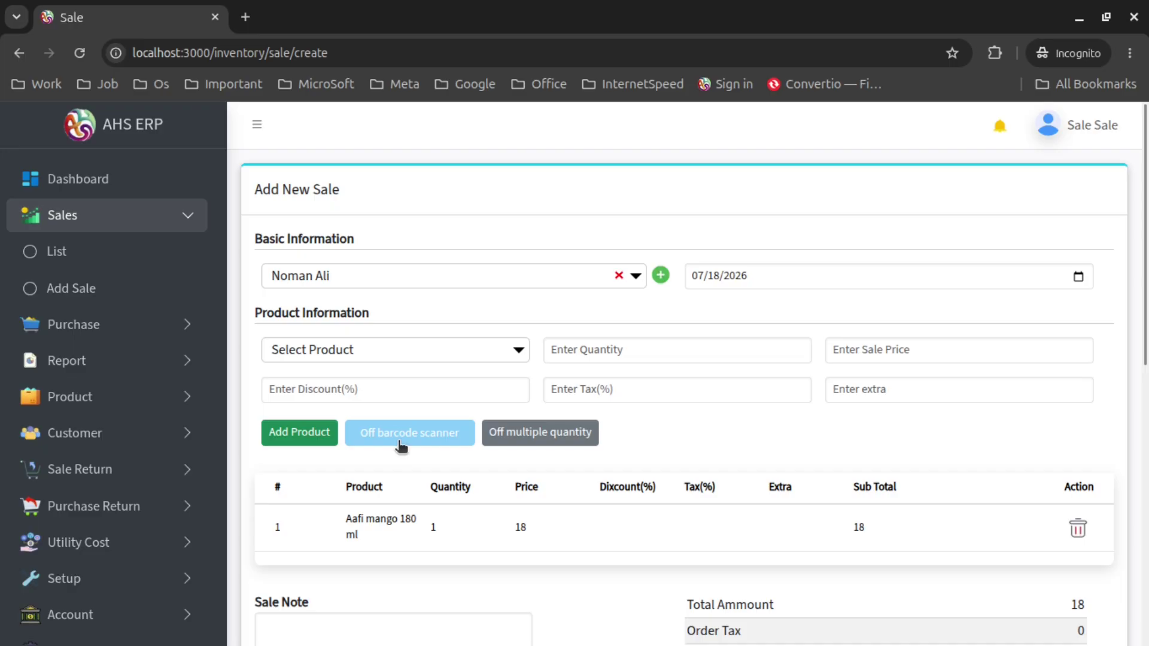
{"action": "left_click", "coordinate": [399, 441]}
Turn multiple-quantity entry on, turn barcode scanning off, and choose AB-AKIJ STEEL Champion (Blue)
{"action": "left_click", "coordinate": [555, 439]}
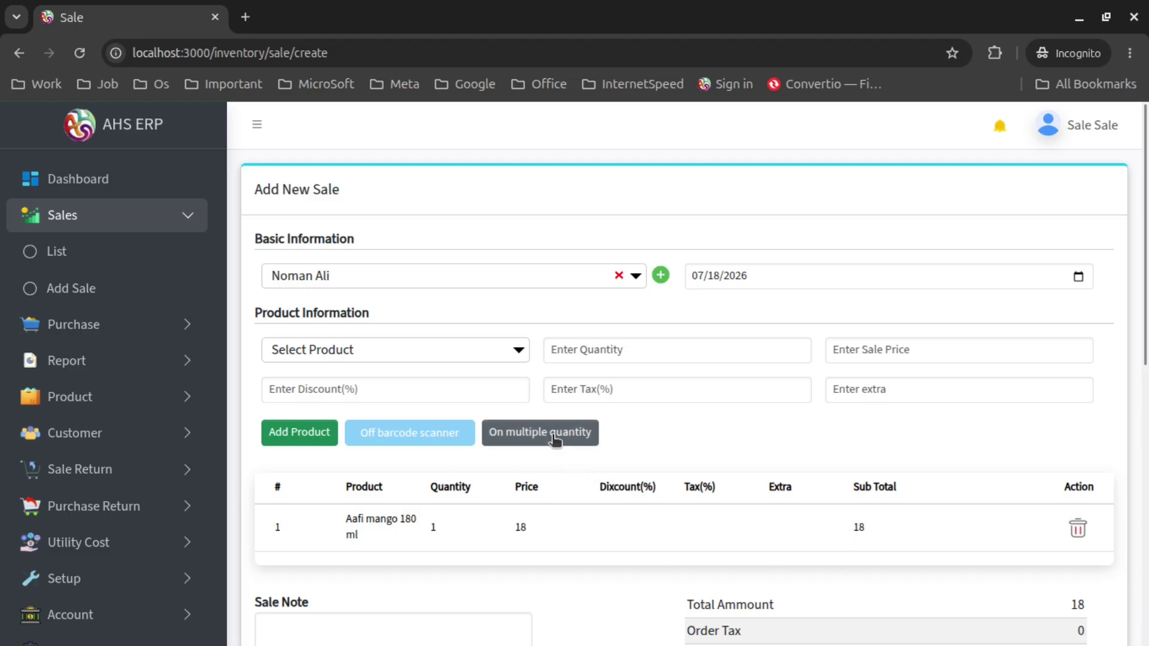
{"action": "left_click", "coordinate": [390, 434]}
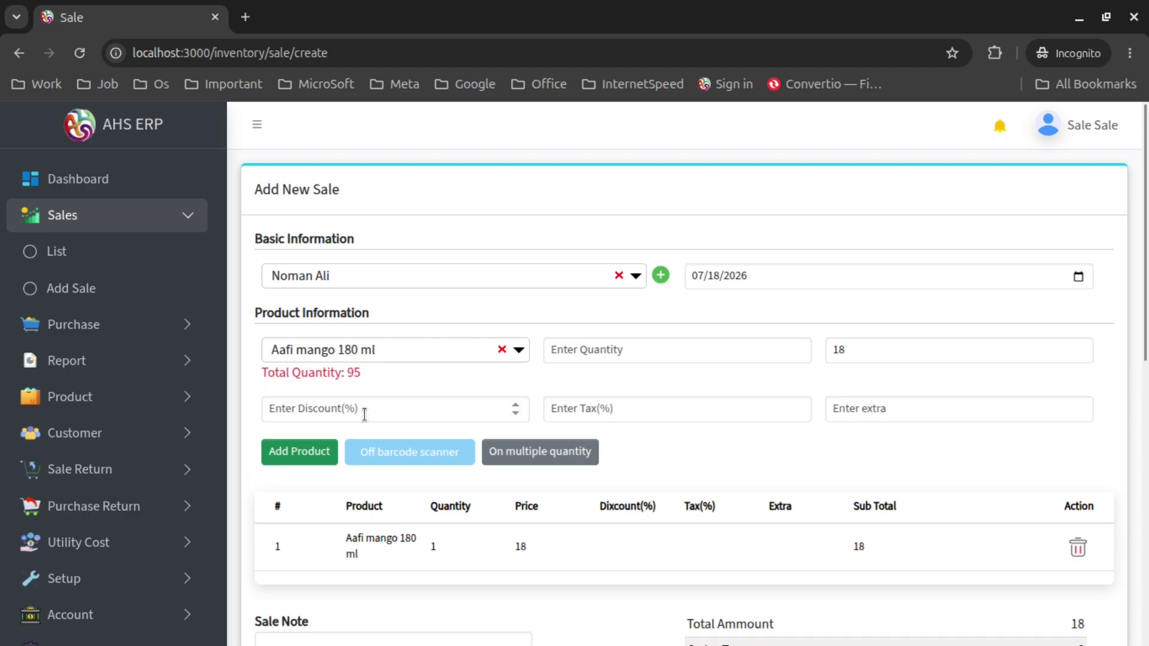
{"action": "left_click", "coordinate": [579, 356]}
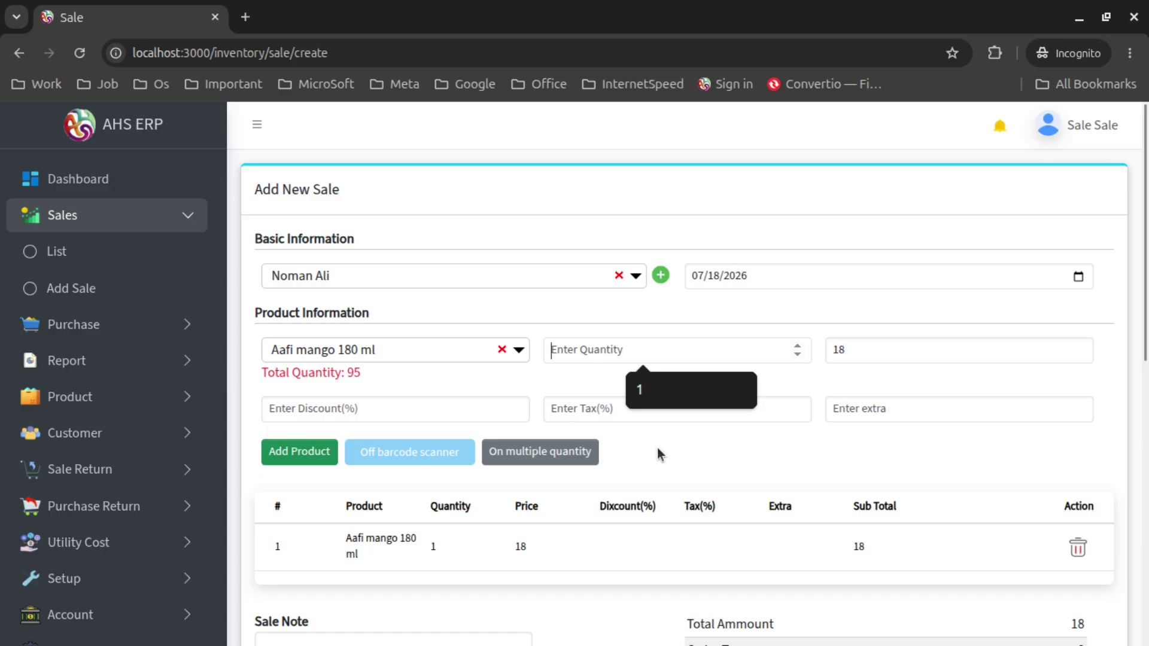
{"action": "left_click", "coordinate": [423, 358]}
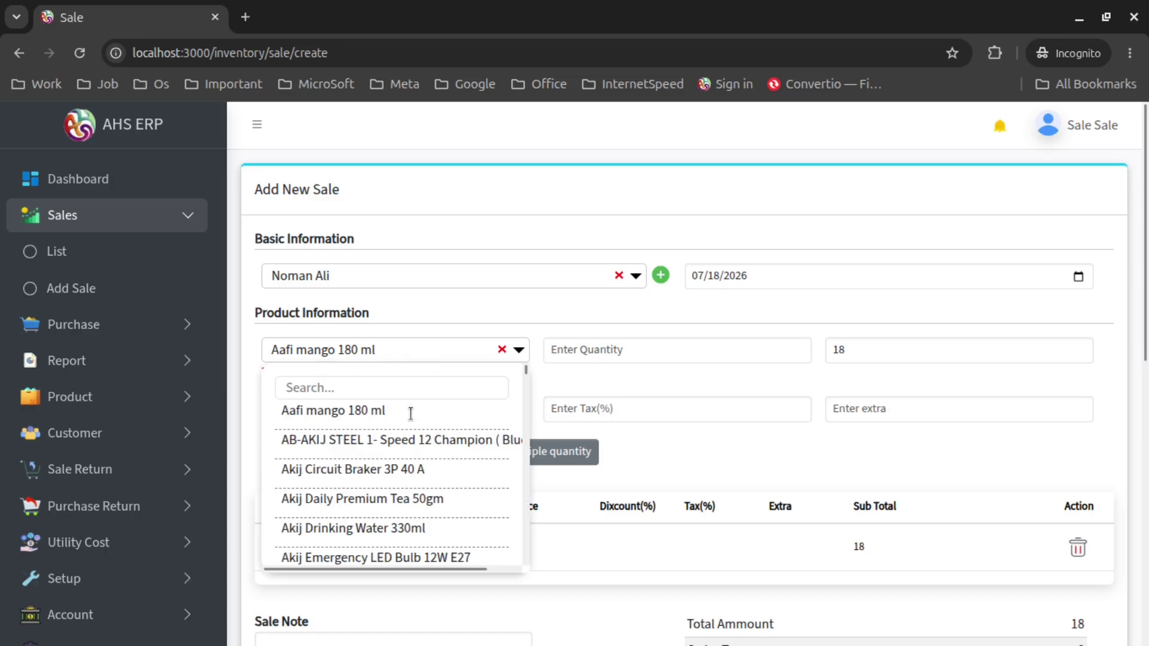
{"action": "scroll", "coordinate": [411, 412], "scroll_direction": "down", "scroll_amount": 2}
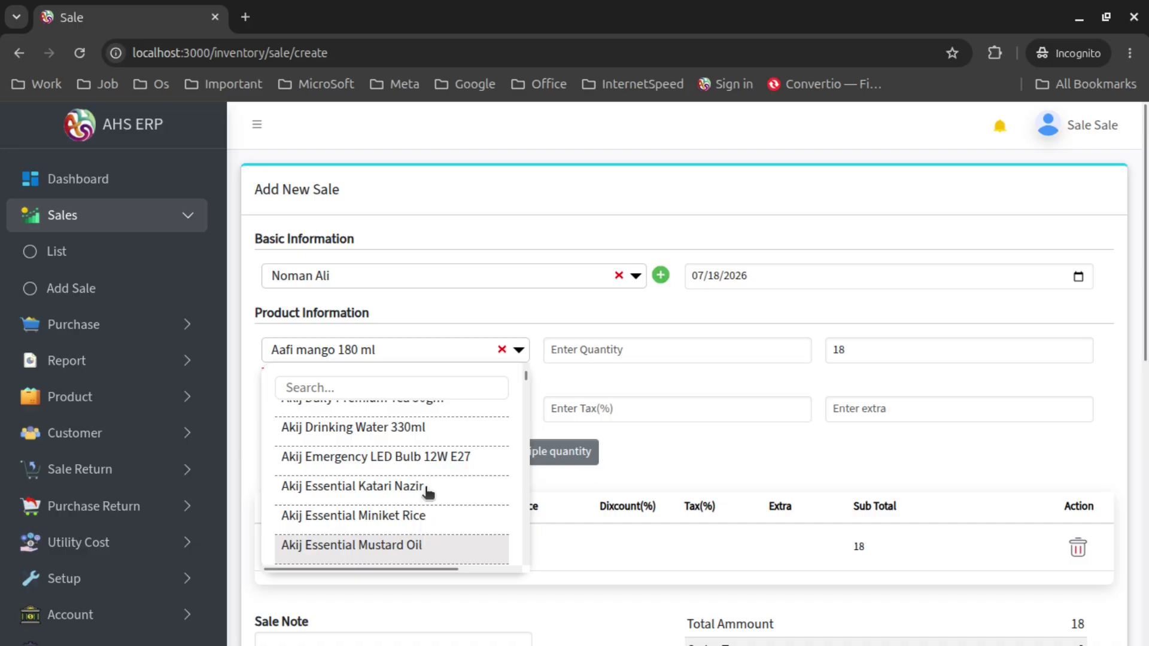
{"action": "scroll", "coordinate": [428, 492], "scroll_direction": "up", "scroll_amount": 3}
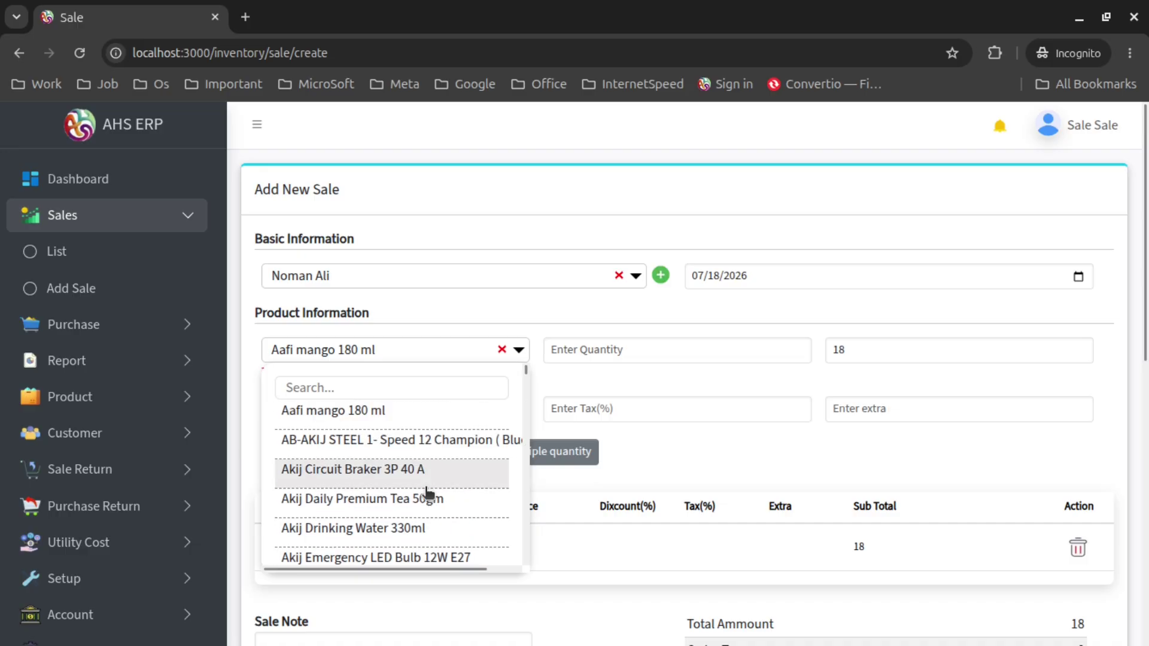
{"action": "left_click", "coordinate": [429, 443]}
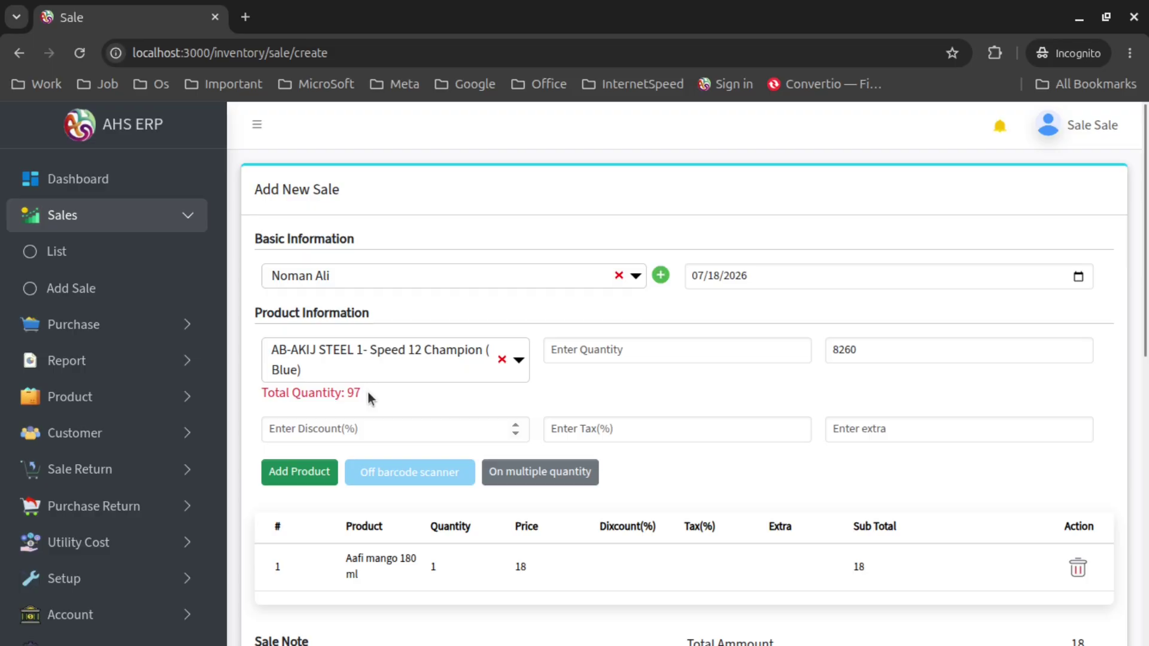
{"action": "left_click_drag", "start_coordinate": [368, 392], "coordinate": [271, 398]}
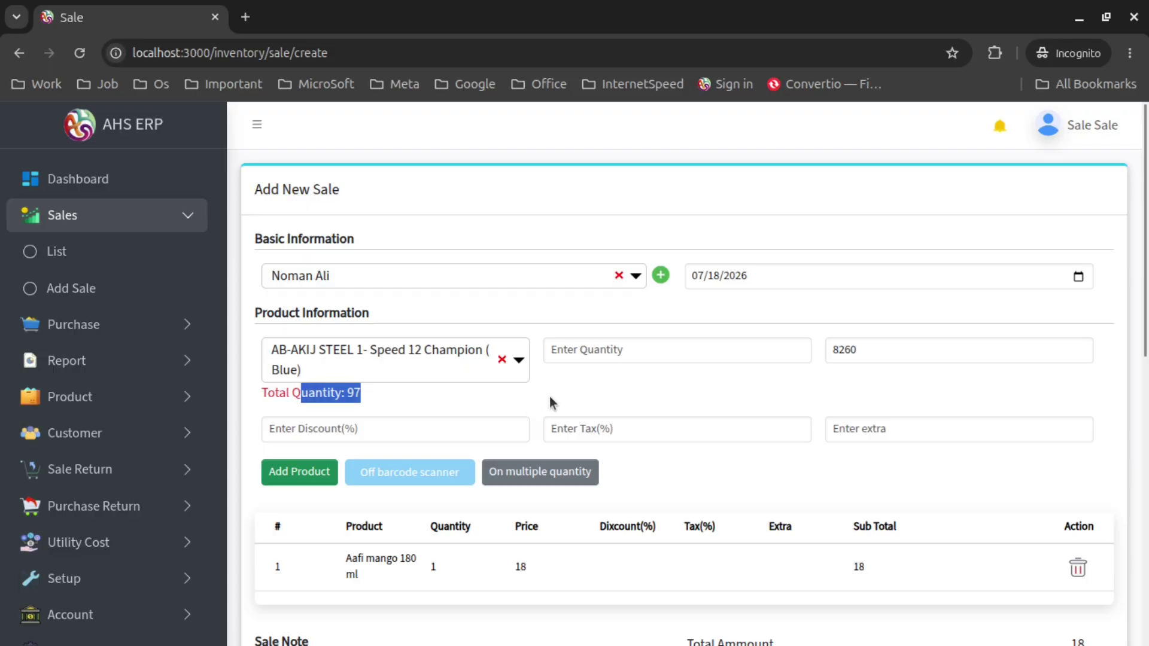
Add the AB-AKIJ STEEL line with quantity 1, 10% discount and 5% tax, extra charge blank
{"action": "left_click", "coordinate": [581, 359]}
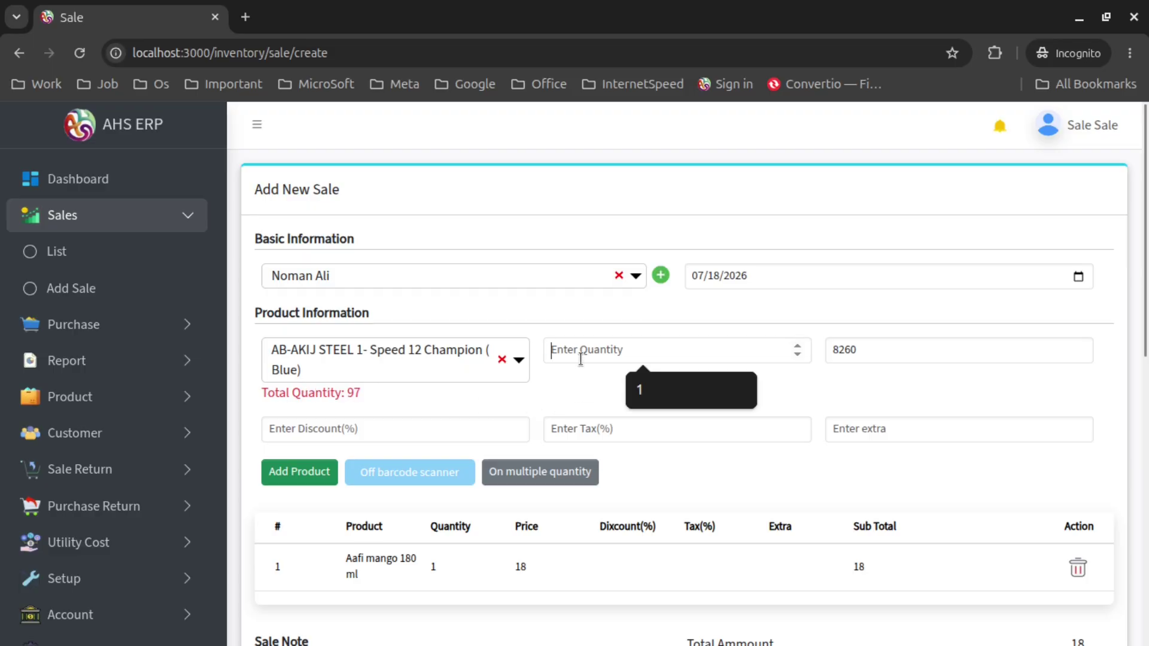
{"action": "type", "text": "1"}
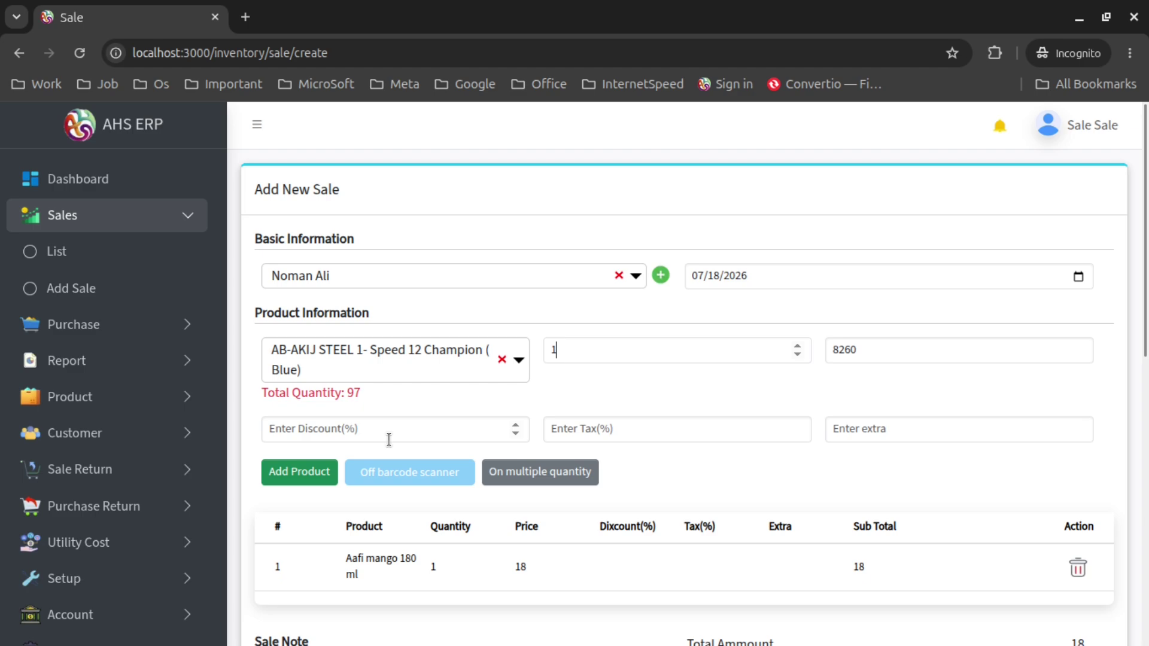
{"action": "left_click", "coordinate": [389, 440]}
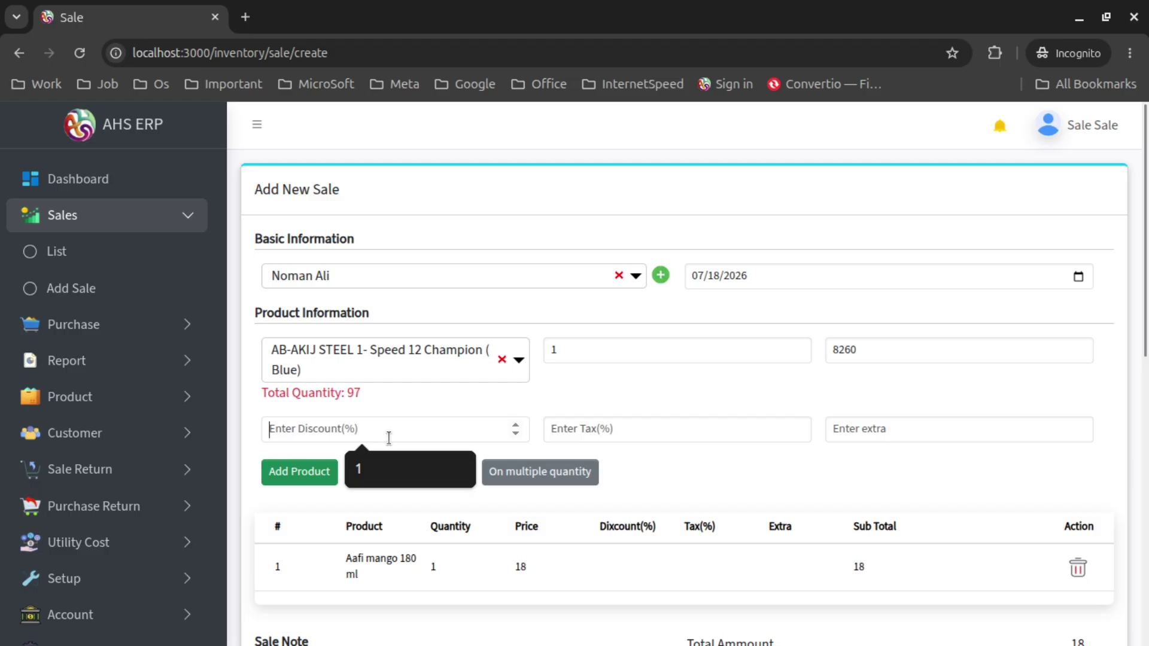
{"action": "type", "text": "10"}
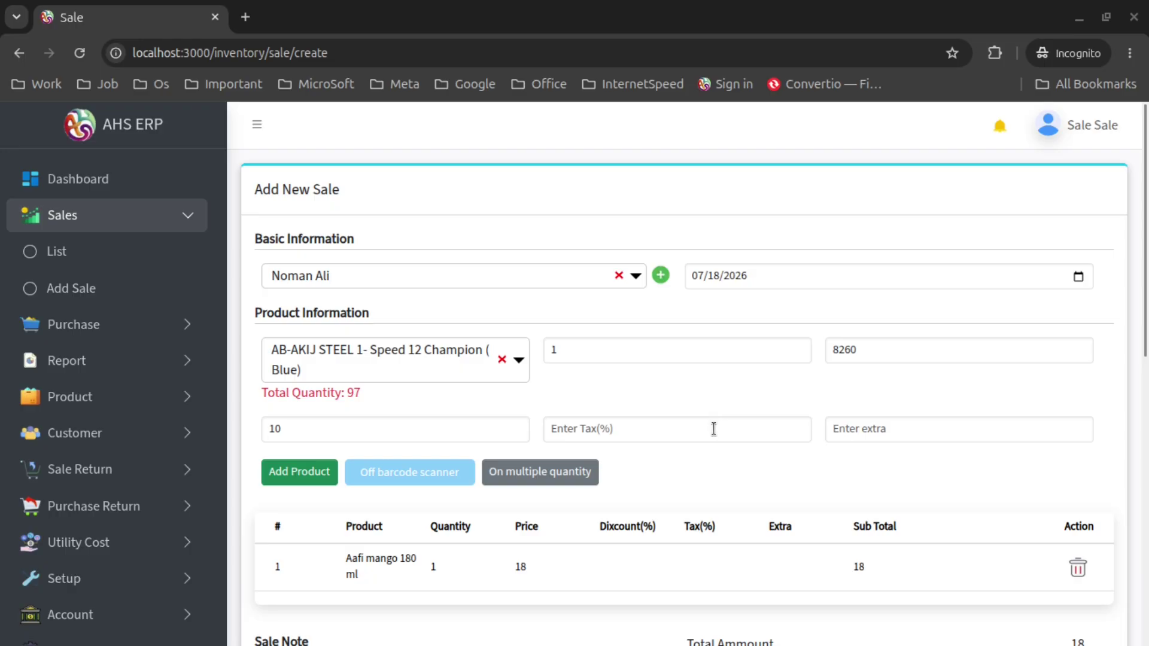
{"action": "left_click", "coordinate": [714, 429]}
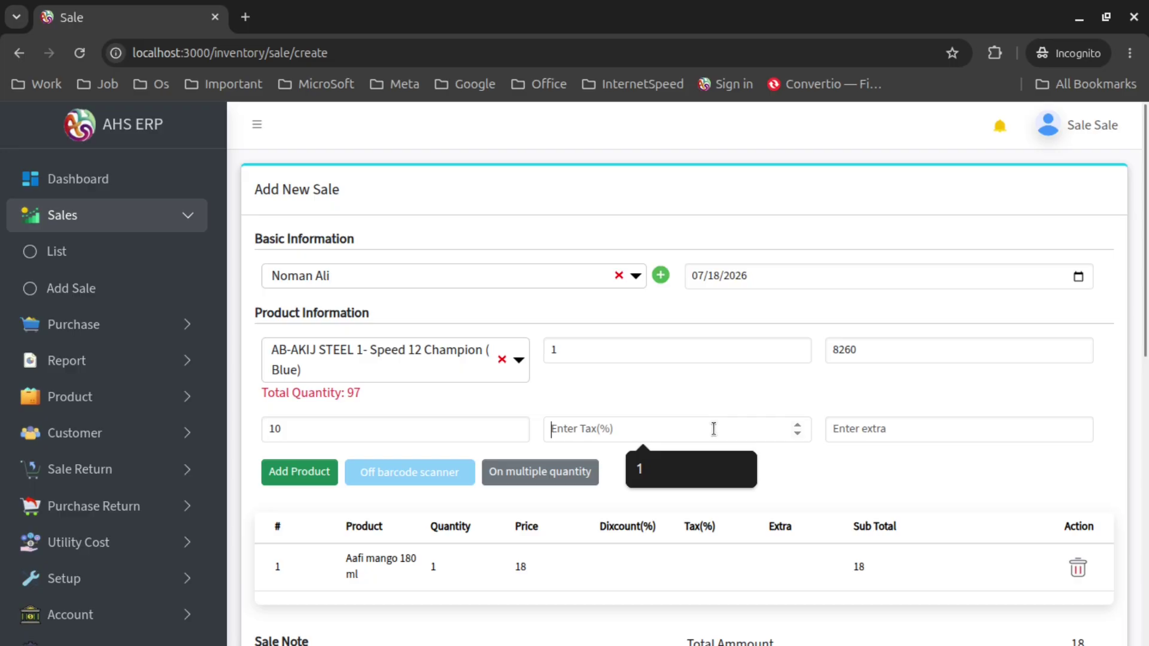
{"action": "type", "text": "5"}
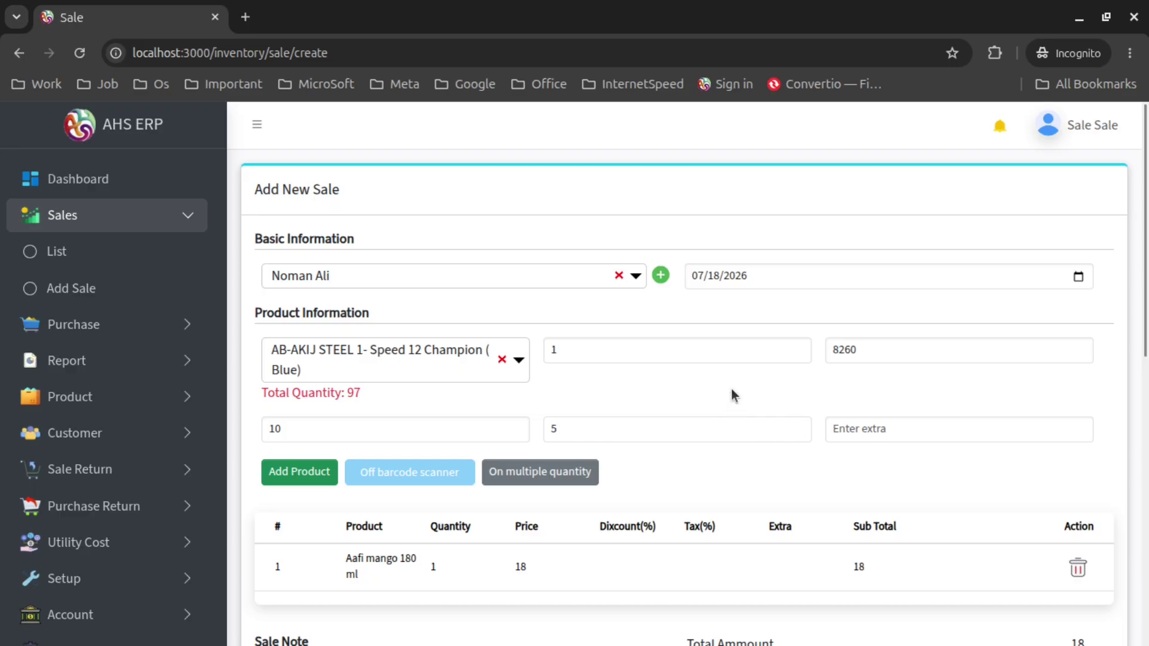
{"action": "left_click", "coordinate": [948, 427]}
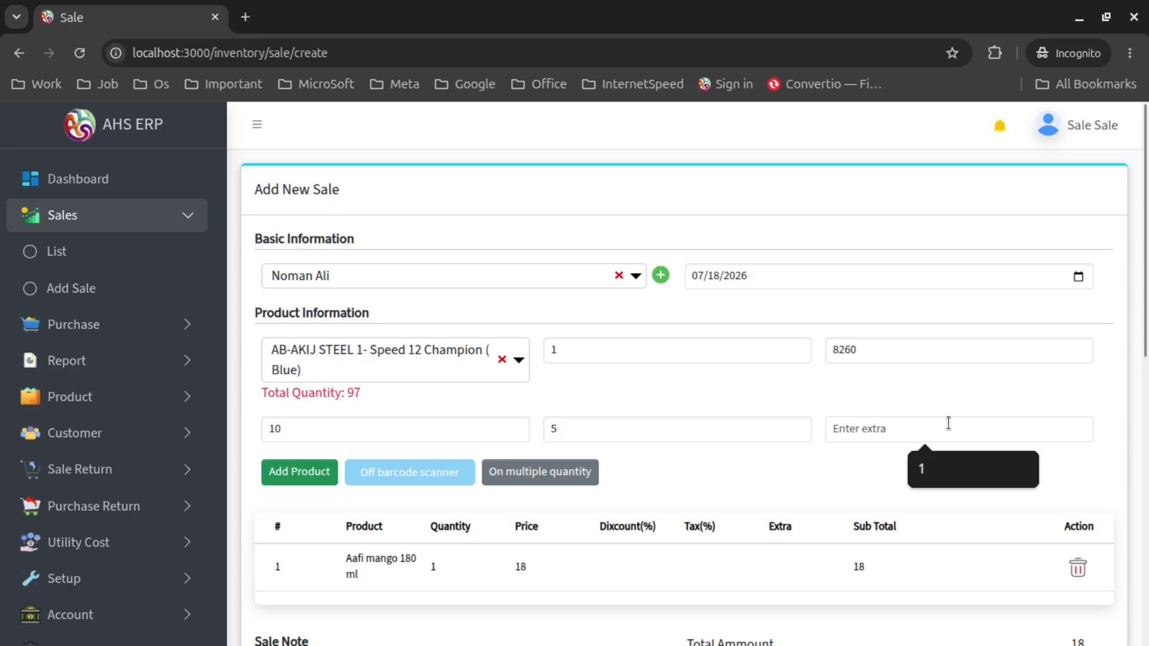
{"action": "left_click", "coordinate": [939, 391]}
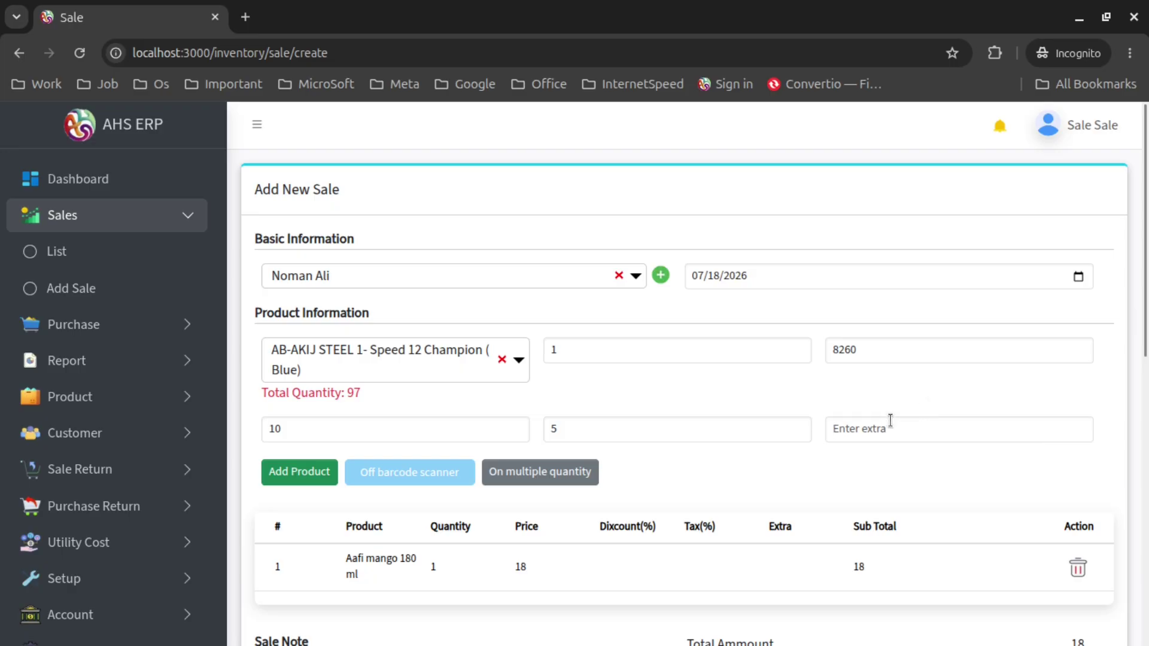
{"action": "left_click", "coordinate": [318, 474]}
Review the totals, then add Akij Circuit Braker 3P 40 A with quantity 2
{"action": "scroll", "coordinate": [863, 461], "scroll_direction": "down", "scroll_amount": 1}
{"action": "scroll", "coordinate": [866, 461], "scroll_direction": "down", "scroll_amount": 4}
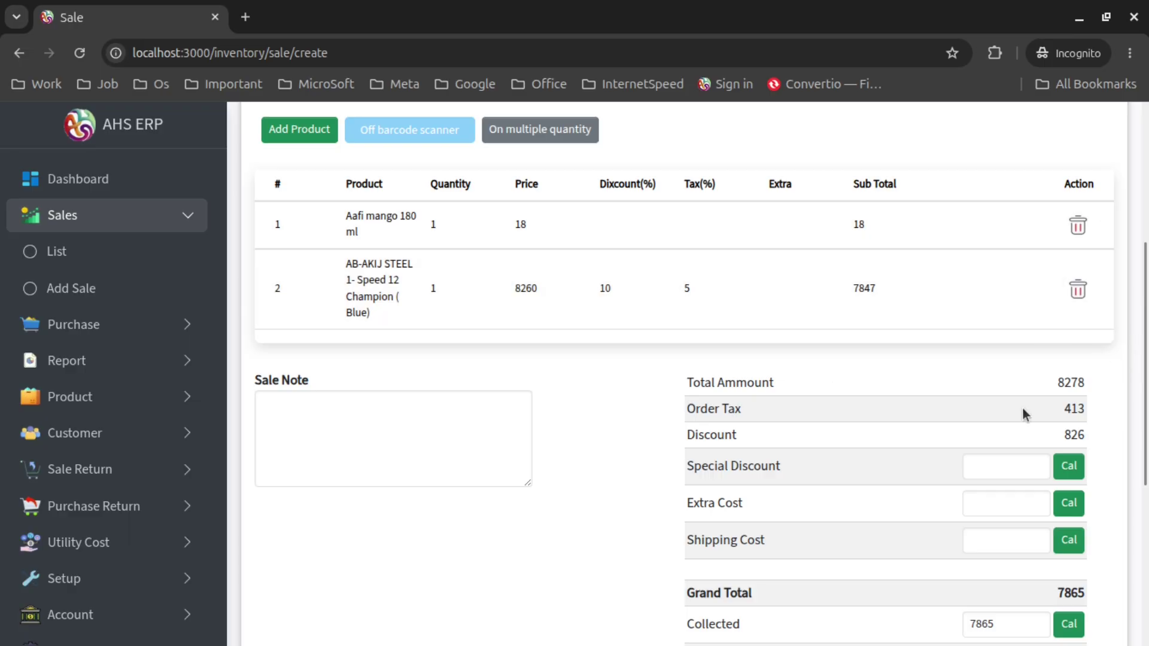
{"action": "scroll", "coordinate": [514, 497], "scroll_direction": "down", "scroll_amount": 1}
{"action": "scroll", "coordinate": [513, 493], "scroll_direction": "down", "scroll_amount": 2}
{"action": "scroll", "coordinate": [402, 297], "scroll_direction": "up", "scroll_amount": 6}
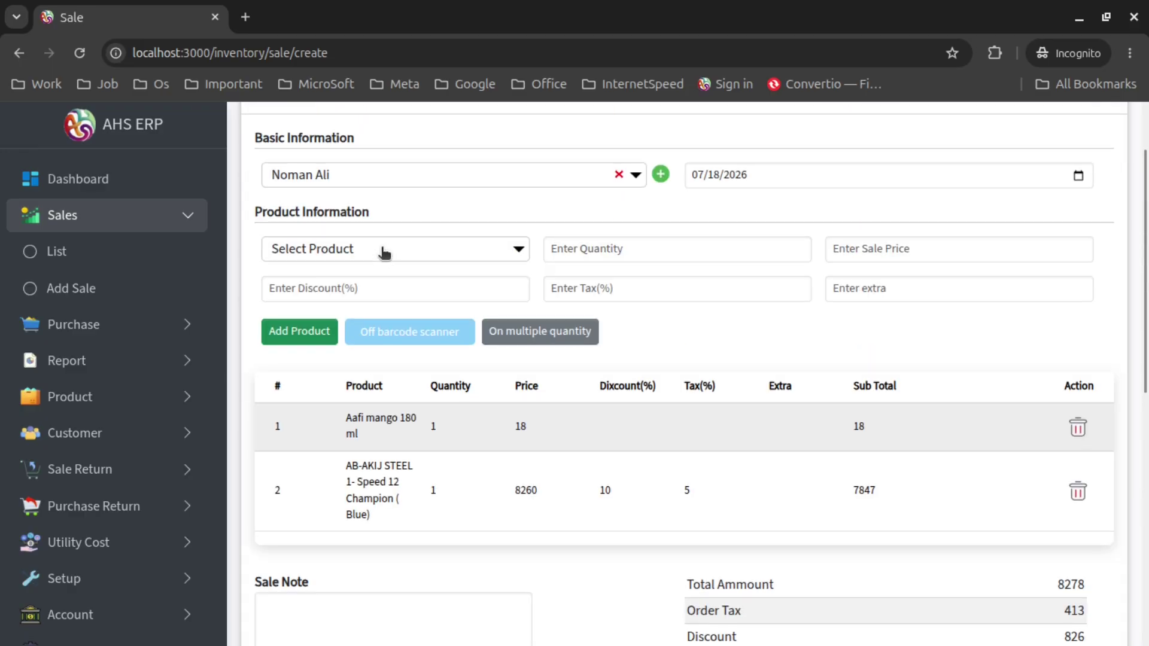
{"action": "left_click", "coordinate": [384, 254]}
{"action": "left_click", "coordinate": [439, 372]}
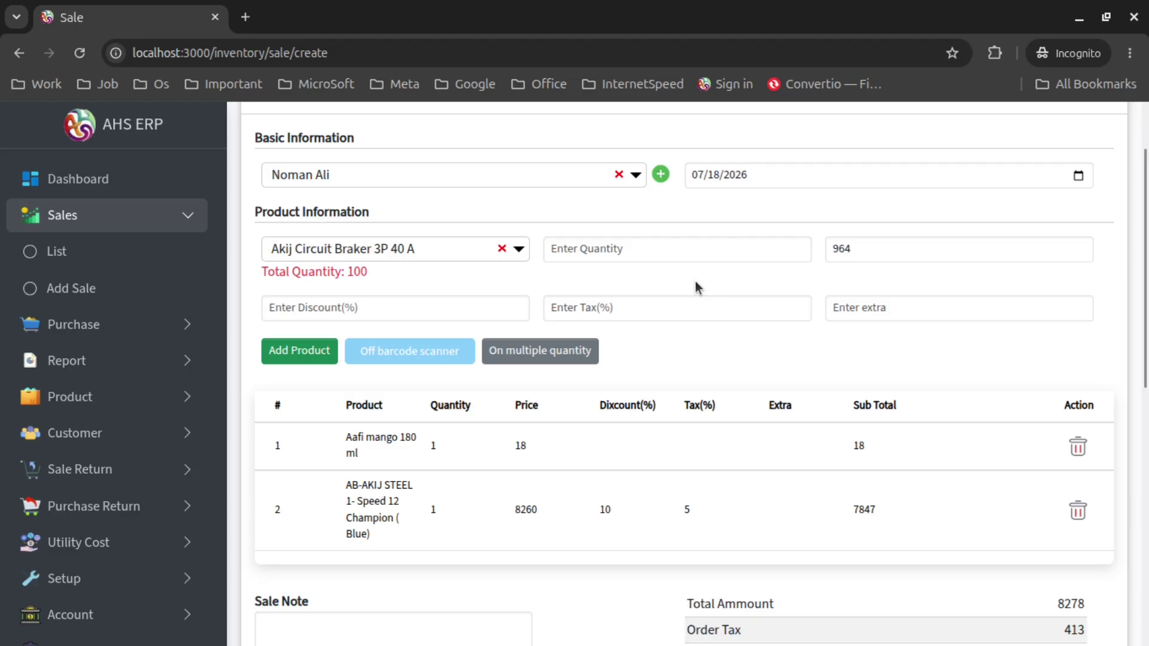
{"action": "left_click", "coordinate": [670, 255]}
{"action": "type", "text": "2"}
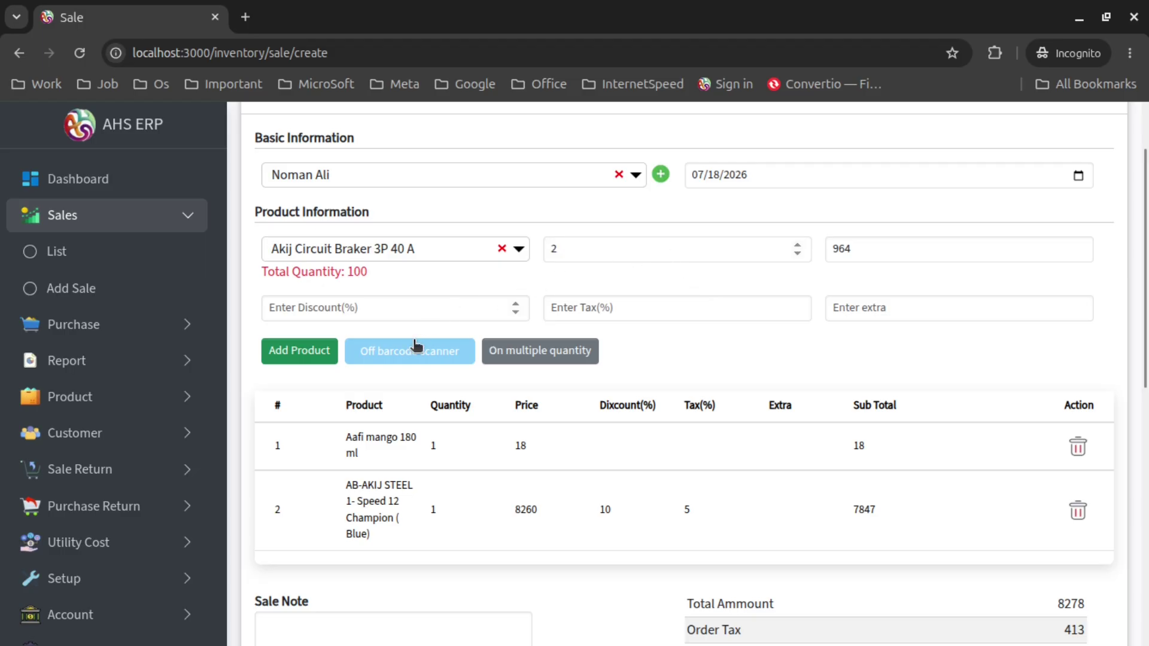
{"action": "left_click", "coordinate": [322, 346]}
Apply a special discount of 93 to the sale totals
{"action": "scroll", "coordinate": [815, 353], "scroll_direction": "down", "scroll_amount": 3}
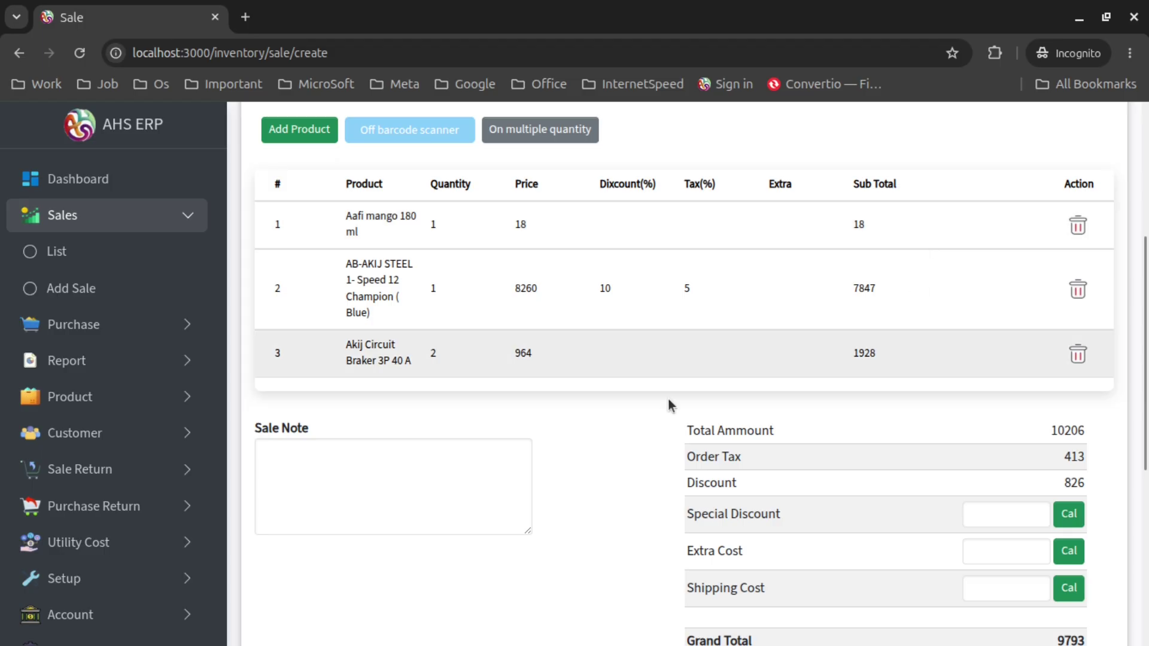
{"action": "scroll", "coordinate": [605, 392], "scroll_direction": "down", "scroll_amount": 2}
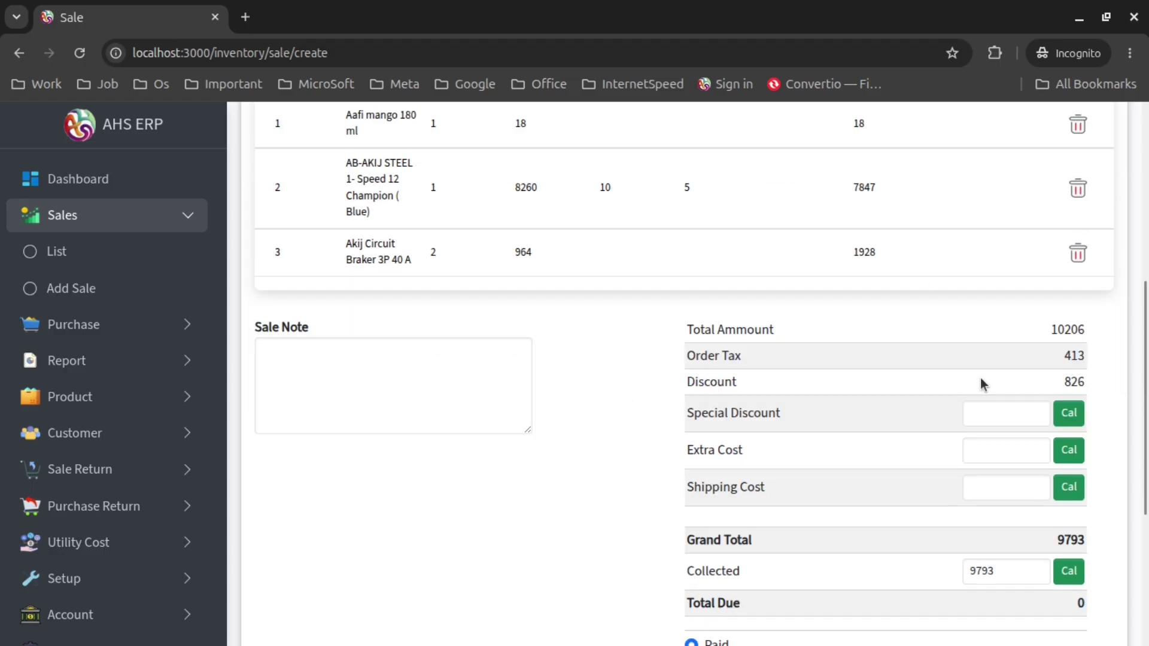
{"action": "scroll", "coordinate": [773, 352], "scroll_direction": "down", "scroll_amount": 2}
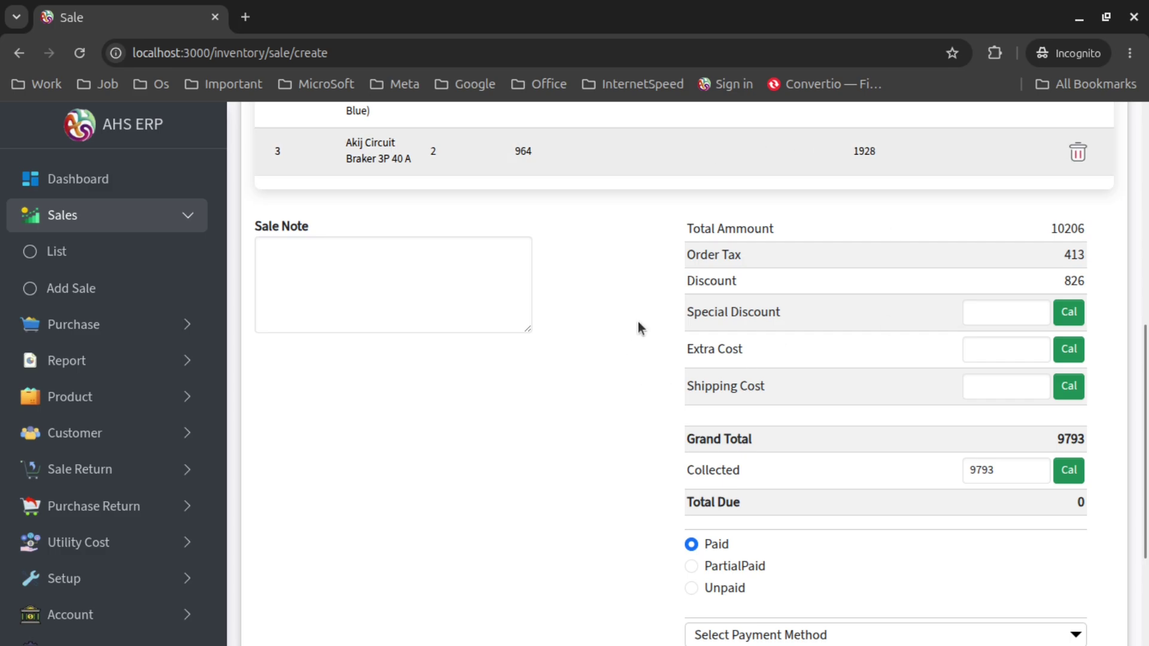
{"action": "scroll", "coordinate": [733, 335], "scroll_direction": "up", "scroll_amount": 4}
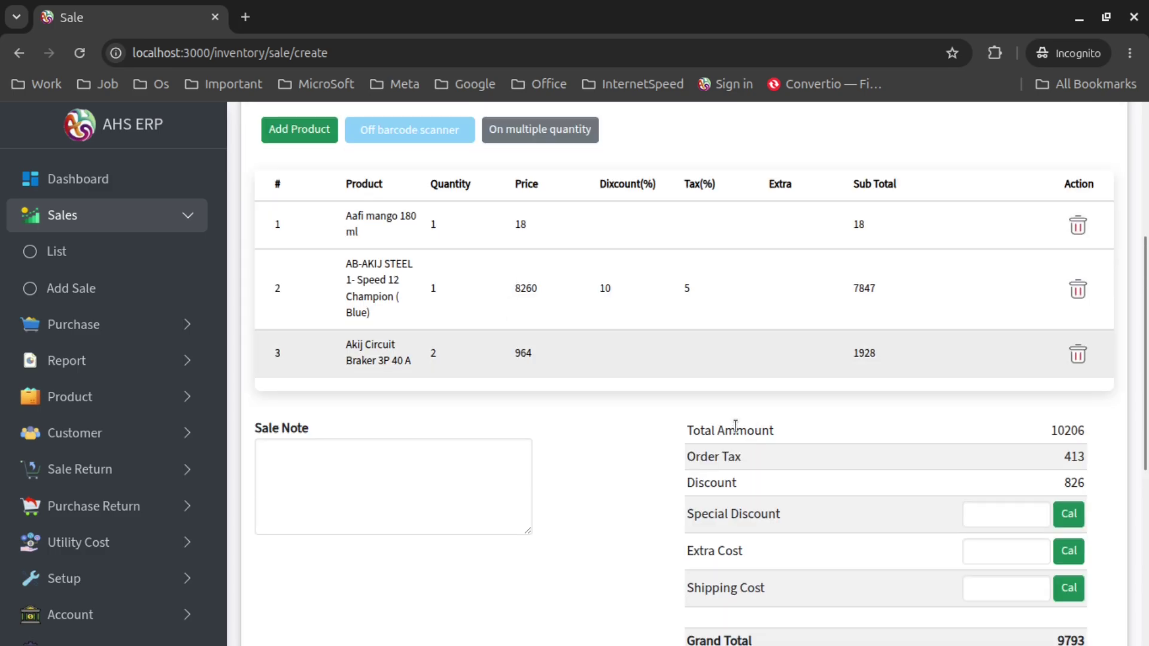
{"action": "scroll", "coordinate": [730, 393], "scroll_direction": "down", "scroll_amount": 2}
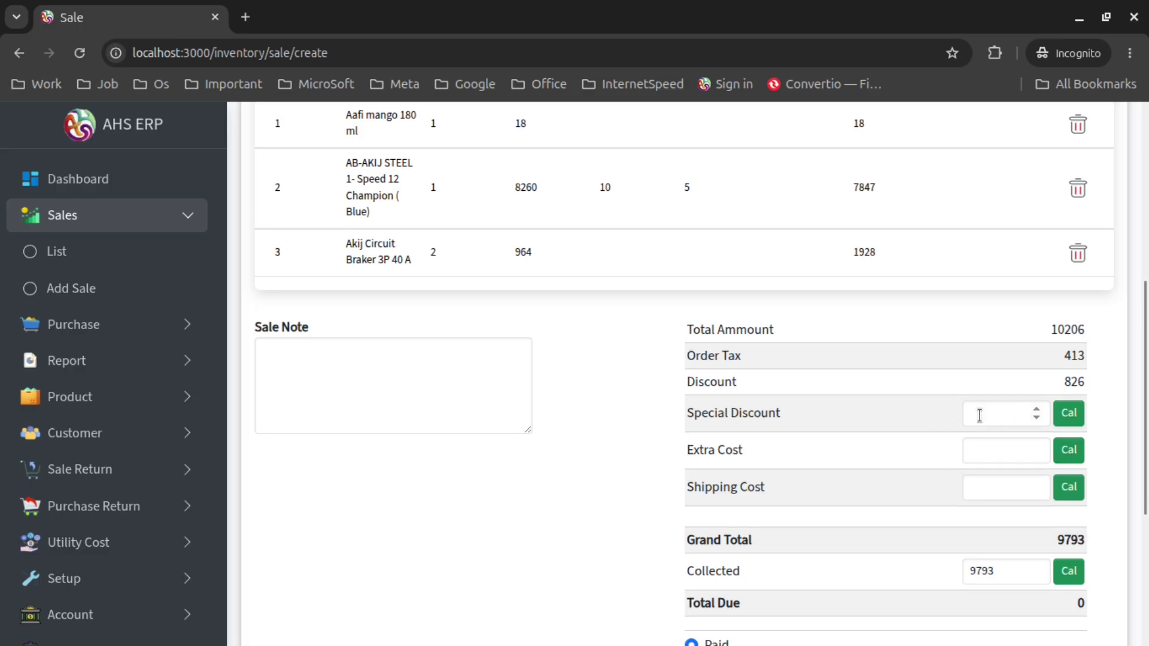
{"action": "type", "text": "93"}
{"action": "left_click", "coordinate": [1068, 413]}
Add a 100 extra cost and 150 shipping cost, bringing the grand total to 9950
{"action": "scroll", "coordinate": [801, 390], "scroll_direction": "down", "scroll_amount": 2}
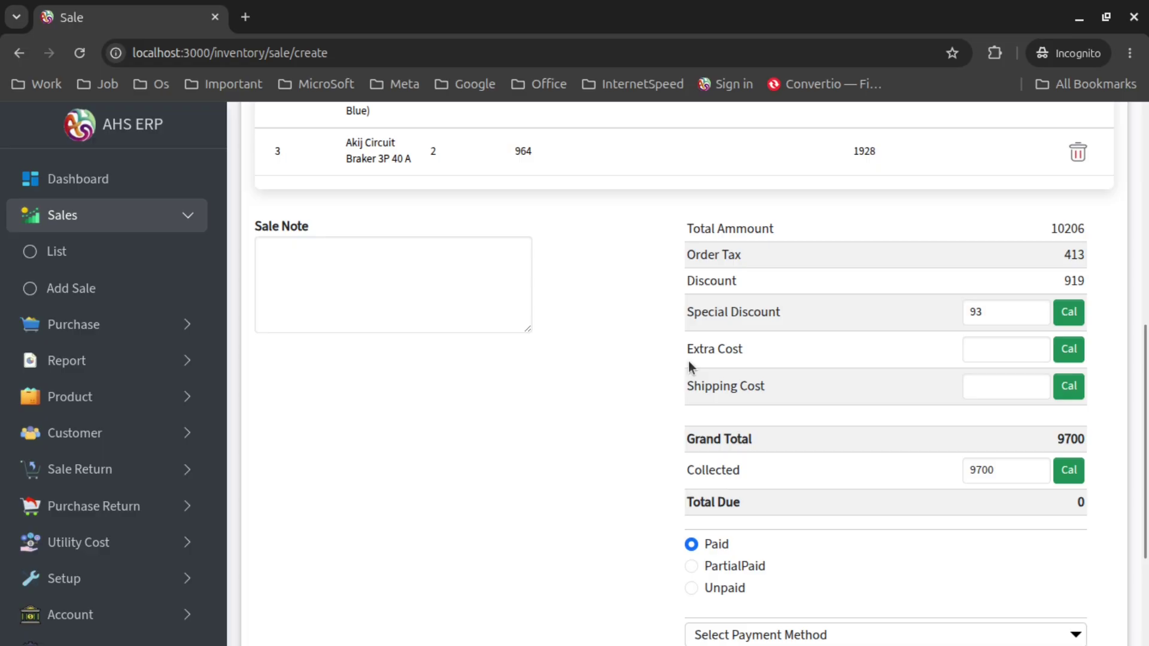
{"action": "left_click", "coordinate": [980, 348]}
{"action": "type", "text": "100"}
{"action": "left_click", "coordinate": [1073, 351]}
{"action": "type", "text": "150"}
{"action": "left_click", "coordinate": [1070, 396]}
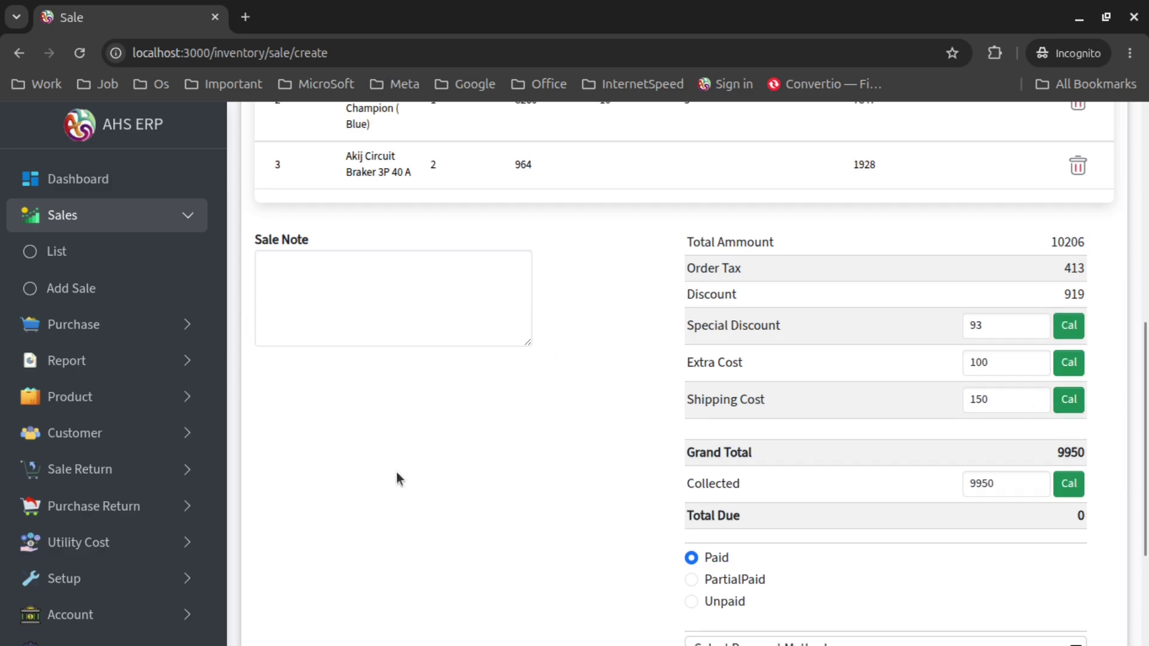
{"action": "scroll", "coordinate": [396, 473], "scroll_direction": "up", "scroll_amount": 3}
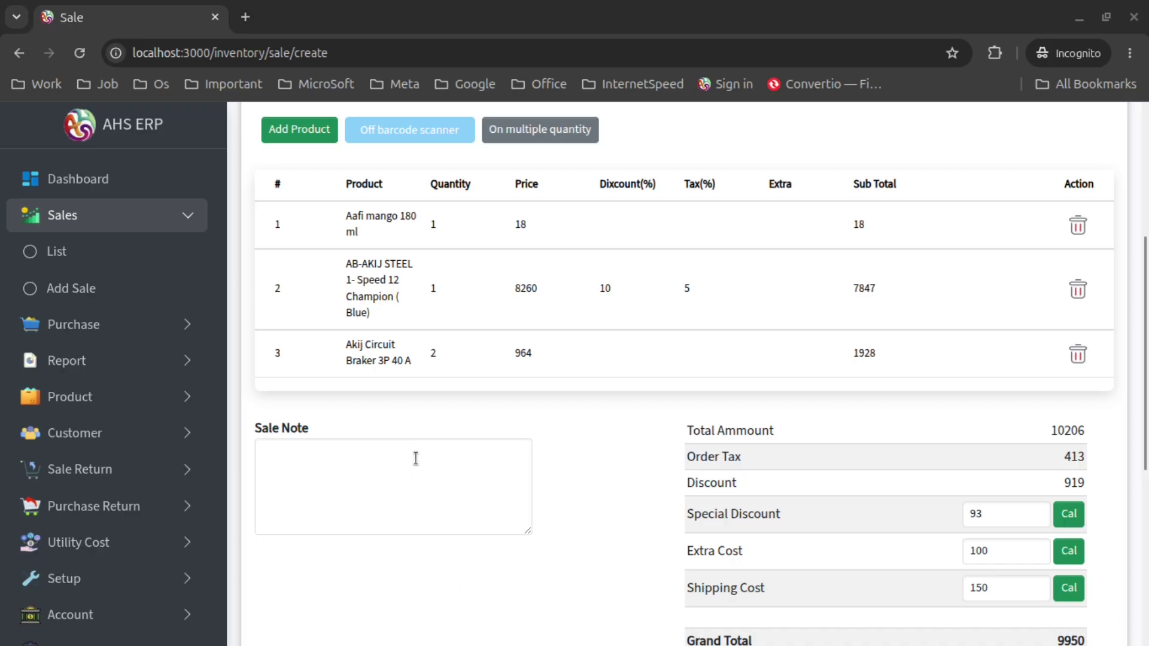
Write the sale note 'Delivary date is 23/08/2026', correcting the mistyped 'k' to 'l'
{"action": "left_click", "coordinate": [416, 459]}
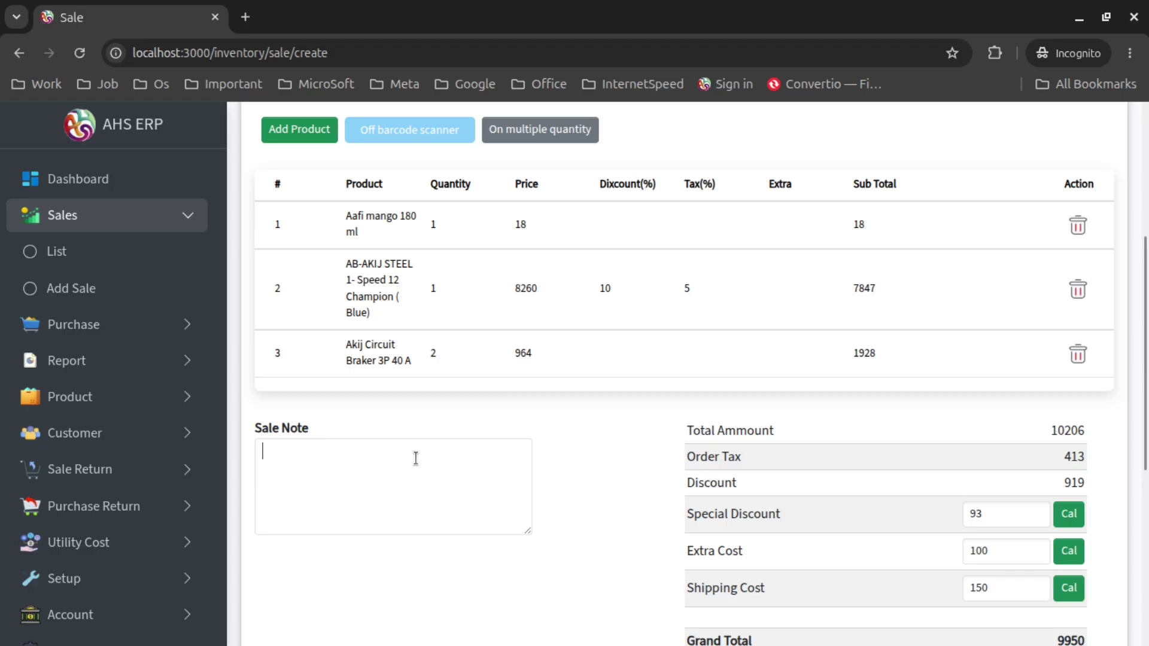
{"action": "type", "text": "Dekivary date is 23/"}
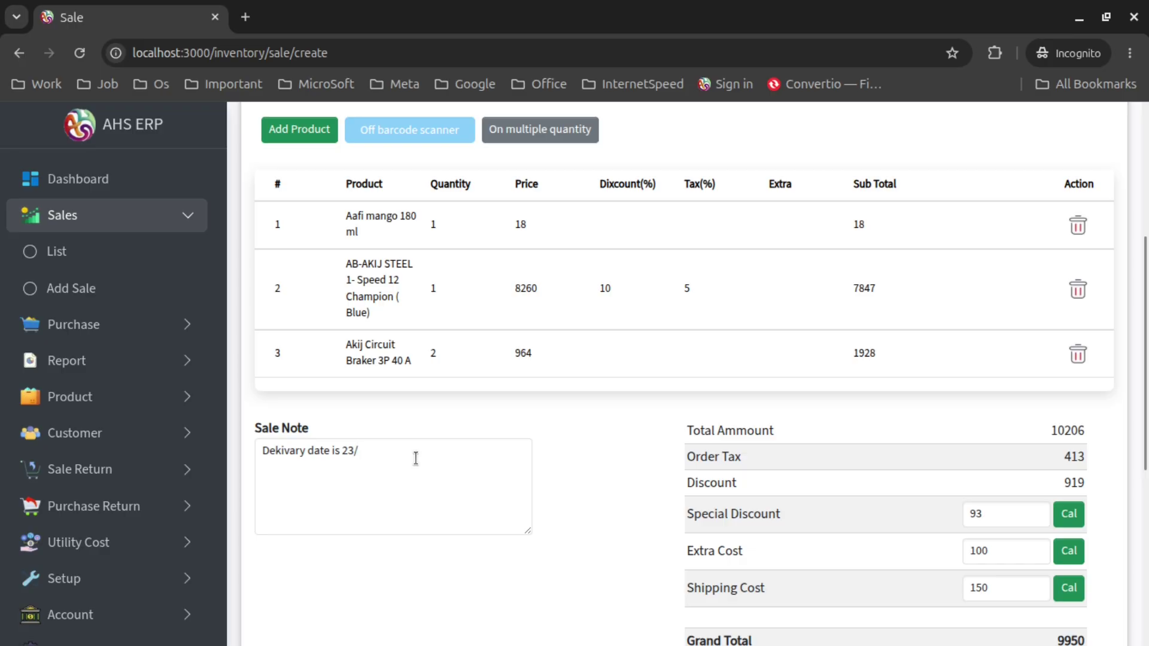
{"action": "type", "text": "08/2026"}
{"action": "key", "text": "BackSpace"}
{"action": "type", "text": "l"}
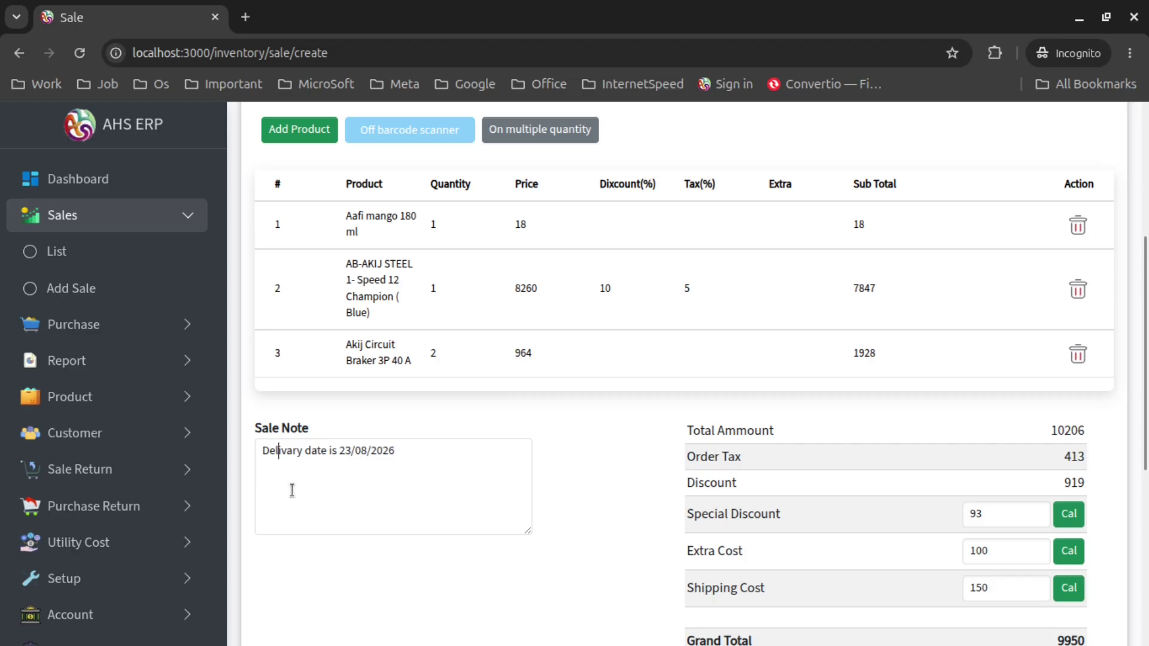
{"action": "scroll", "coordinate": [591, 455], "scroll_direction": "down", "scroll_amount": 3}
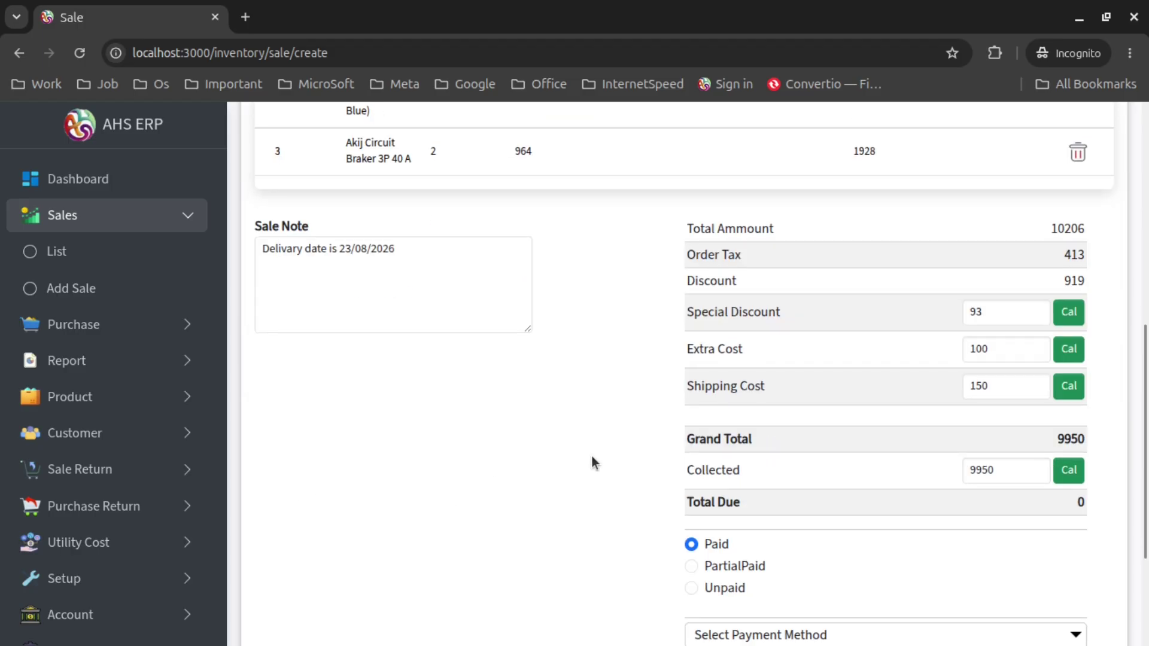
Choose Cash as the sale's payment method
{"action": "scroll", "coordinate": [575, 446], "scroll_direction": "down", "scroll_amount": 2}
{"action": "scroll", "coordinate": [568, 439], "scroll_direction": "up", "scroll_amount": 3}
{"action": "scroll", "coordinate": [609, 457], "scroll_direction": "down", "scroll_amount": 4}
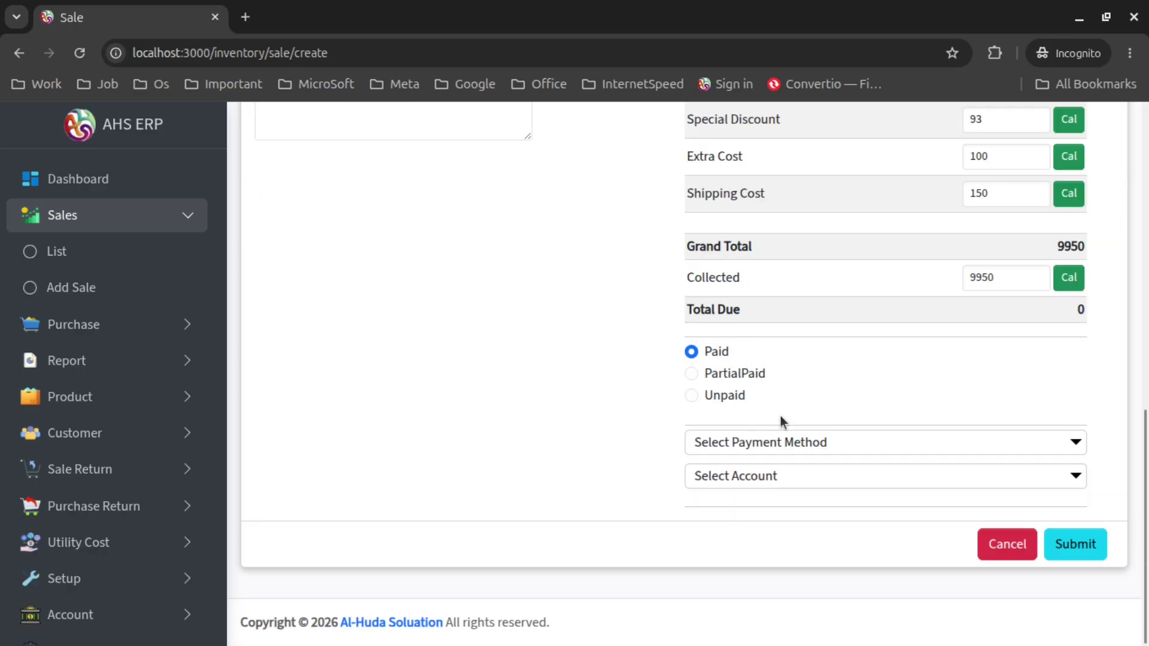
{"action": "left_click", "coordinate": [788, 441]}
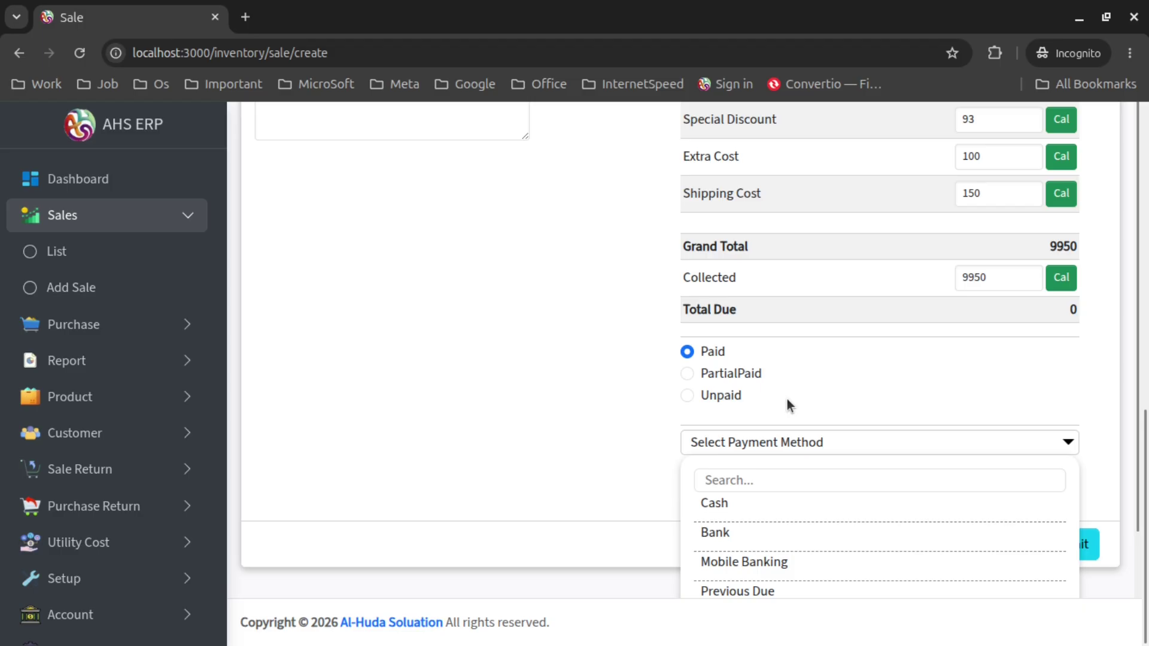
{"action": "scroll", "coordinate": [806, 375], "scroll_direction": "down", "scroll_amount": 1}
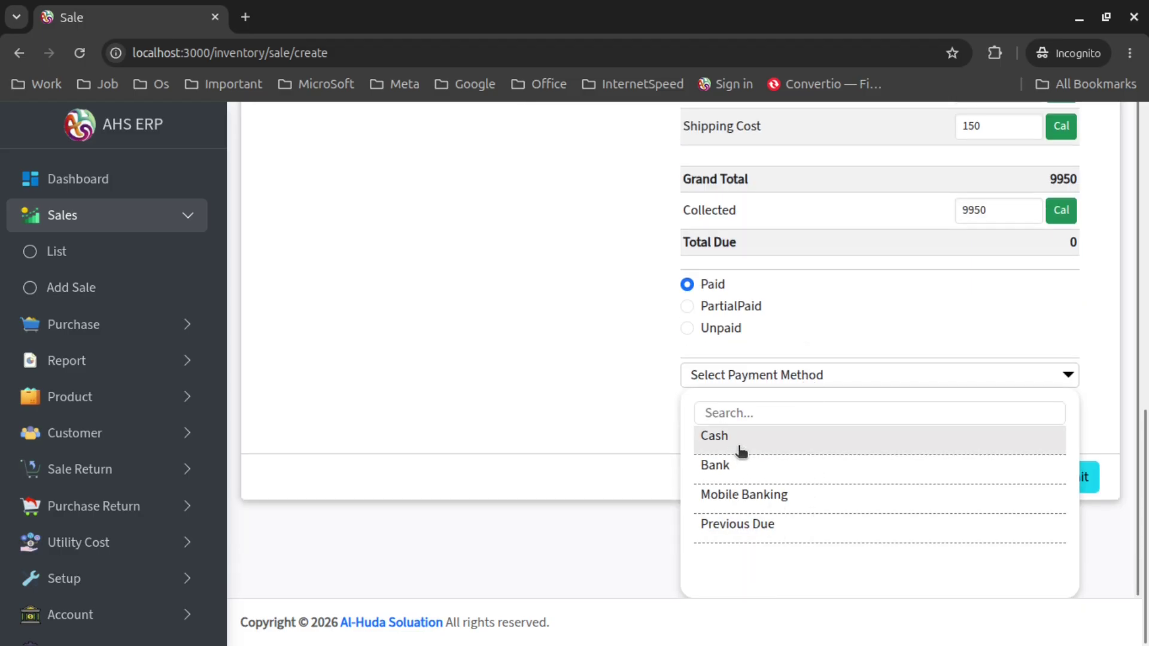
{"action": "left_click", "coordinate": [758, 450]}
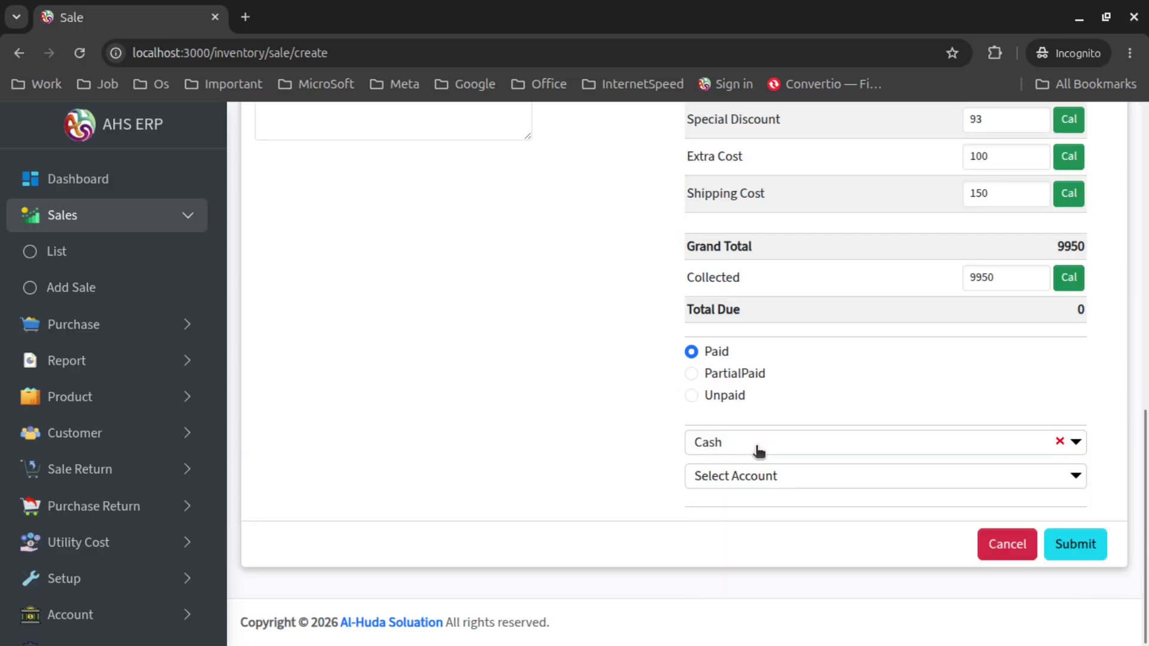
Select the Cash account to receive the payment
{"action": "left_click", "coordinate": [792, 479]}
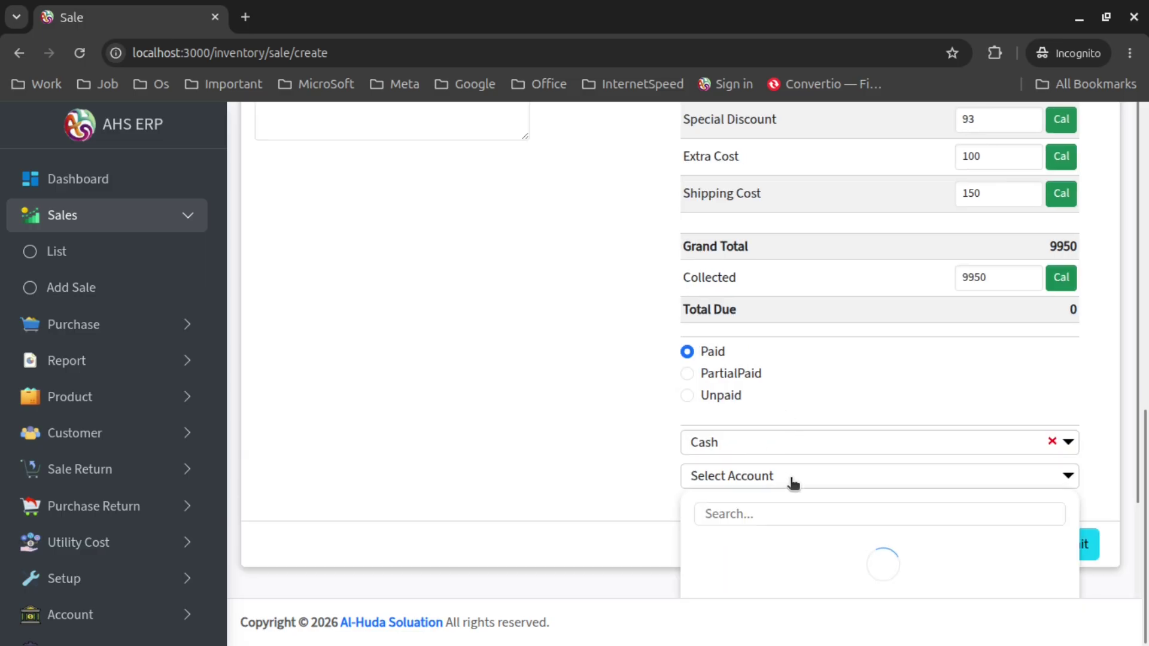
{"action": "scroll", "coordinate": [802, 356], "scroll_direction": "down", "scroll_amount": 2}
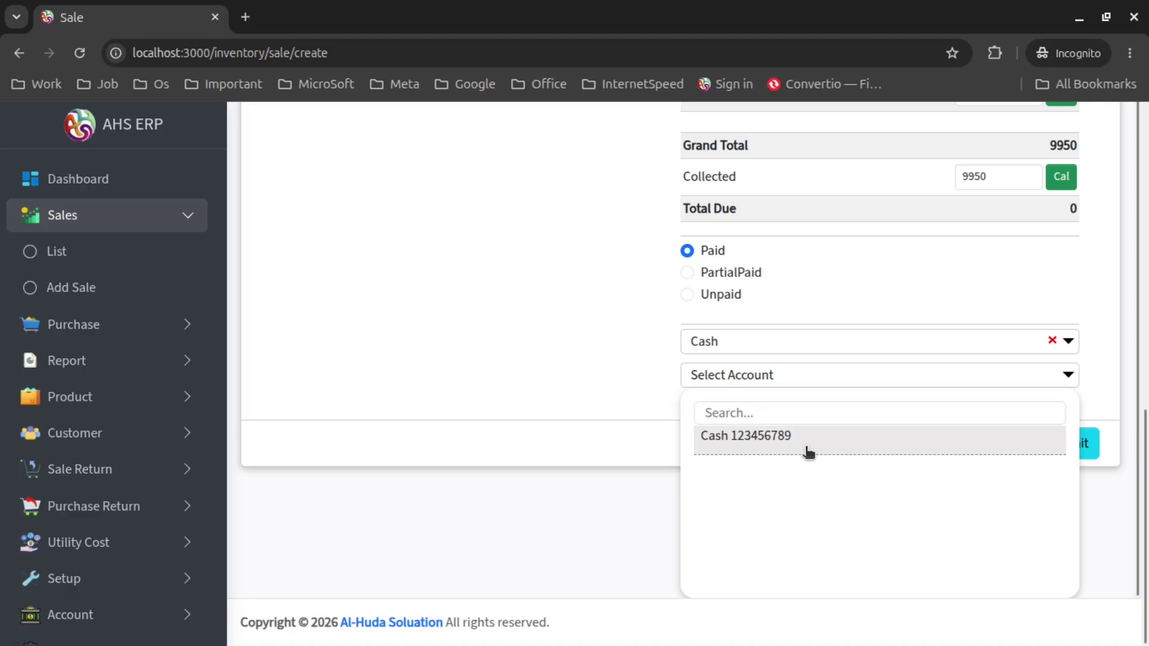
{"action": "left_click", "coordinate": [806, 449]}
{"action": "scroll", "coordinate": [849, 365], "scroll_direction": "up", "scroll_amount": 10}
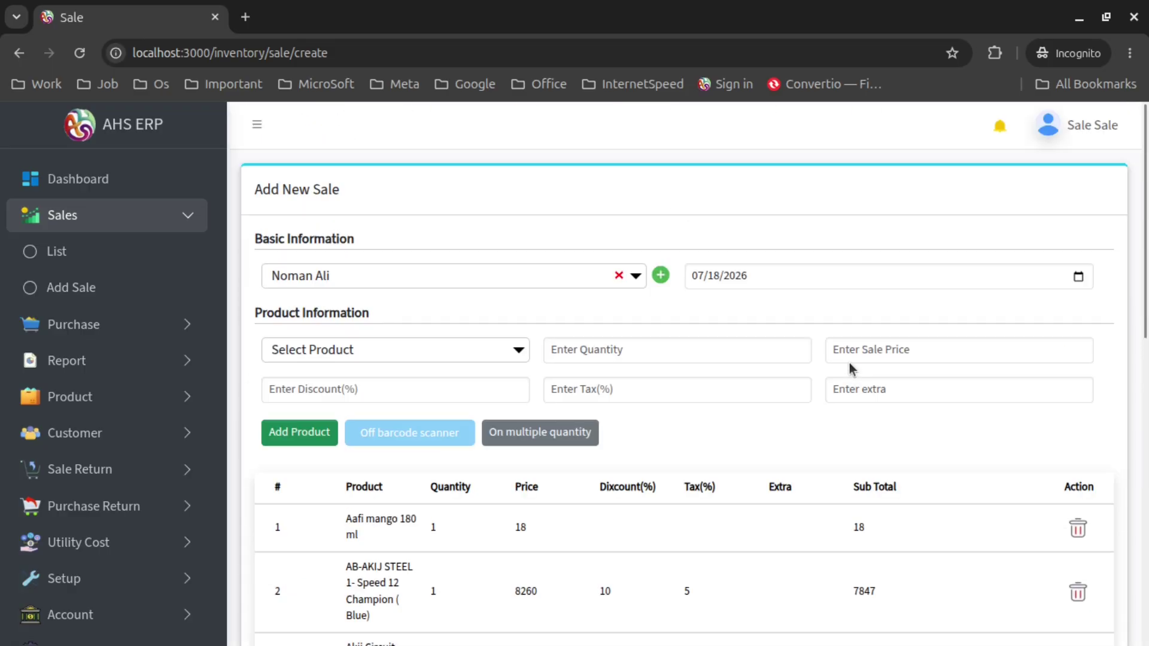
{"action": "scroll", "coordinate": [852, 367], "scroll_direction": "down", "scroll_amount": 3}
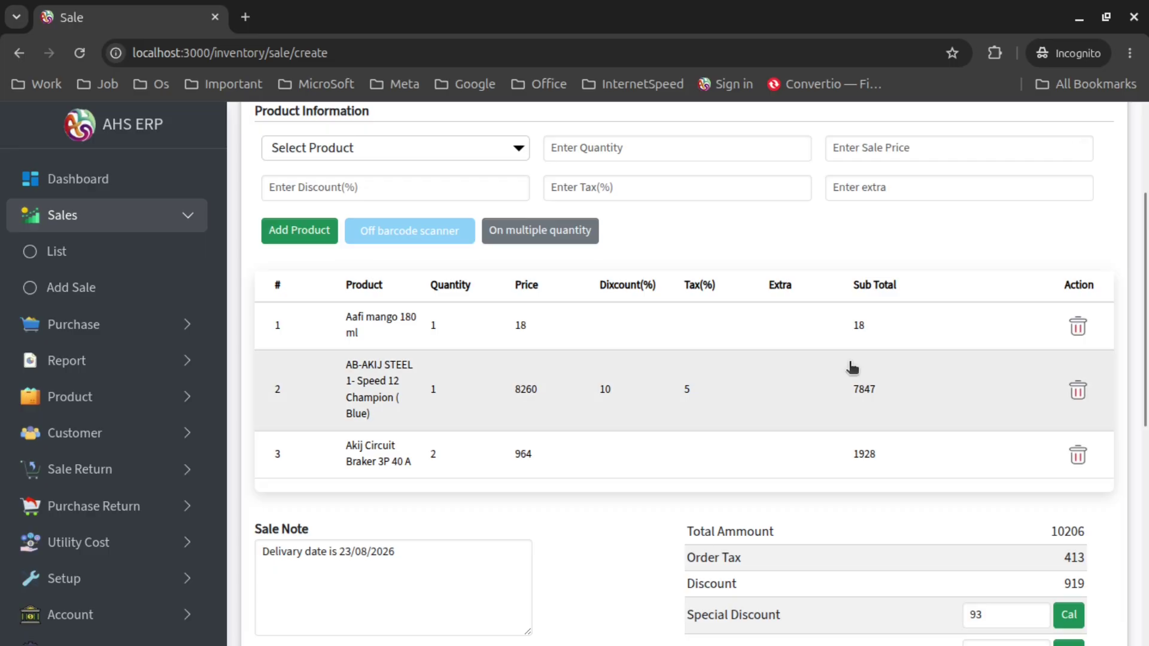
{"action": "scroll", "coordinate": [852, 367], "scroll_direction": "down", "scroll_amount": 7}
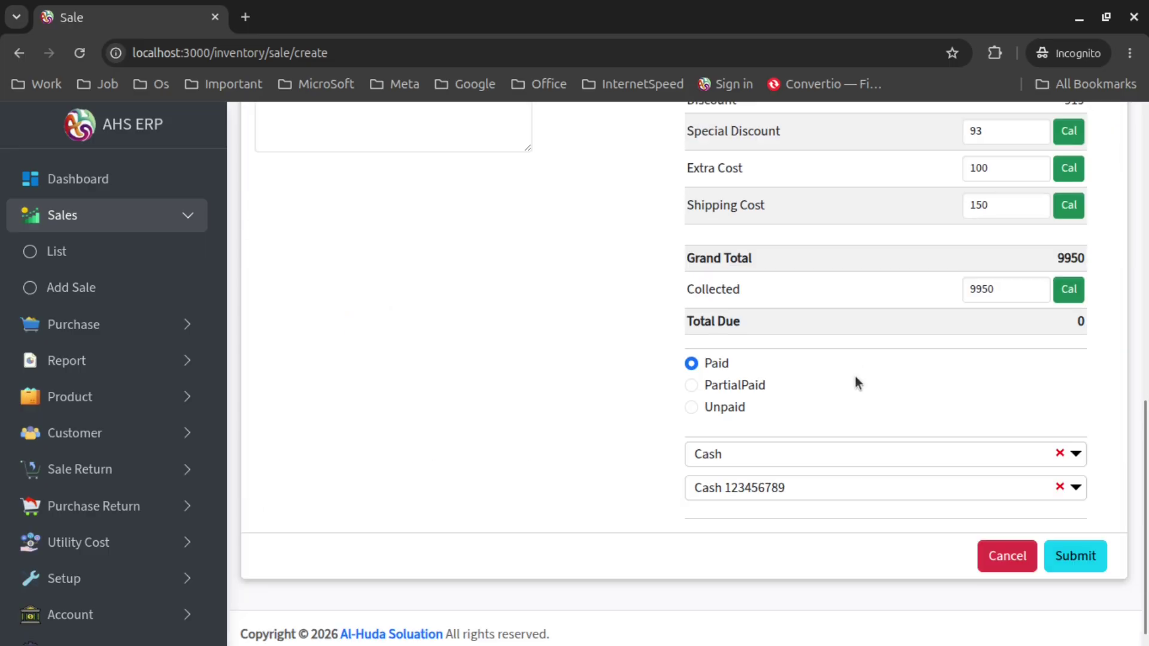
{"action": "scroll", "coordinate": [856, 378], "scroll_direction": "down", "scroll_amount": 1}
{"action": "left_click", "coordinate": [1074, 549]}
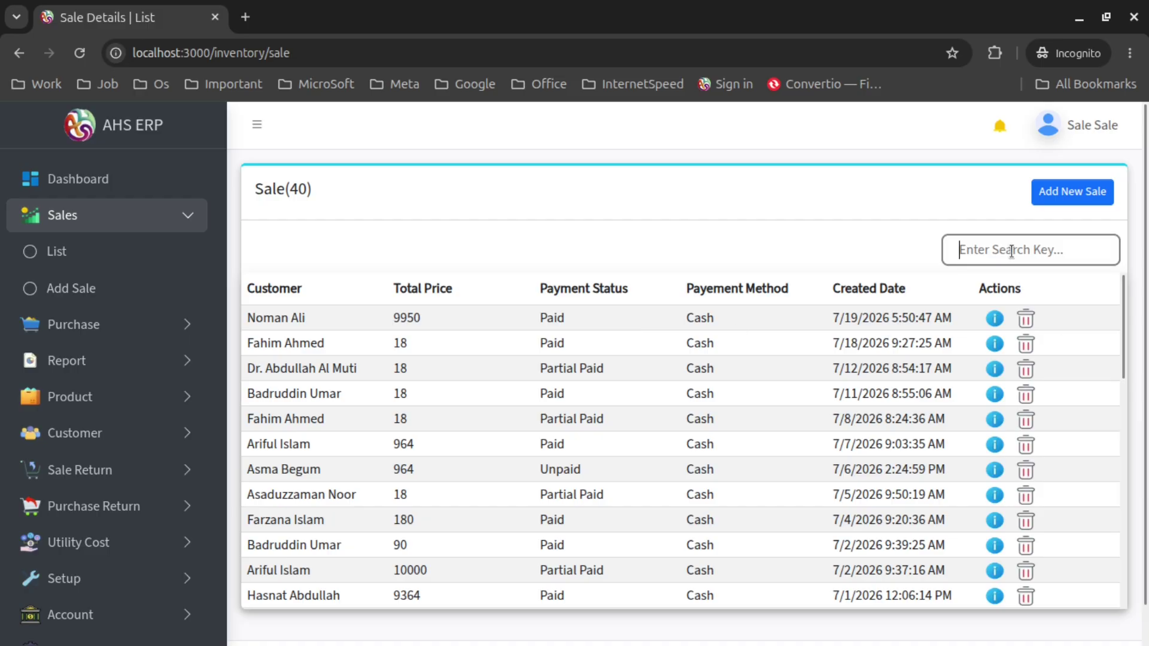
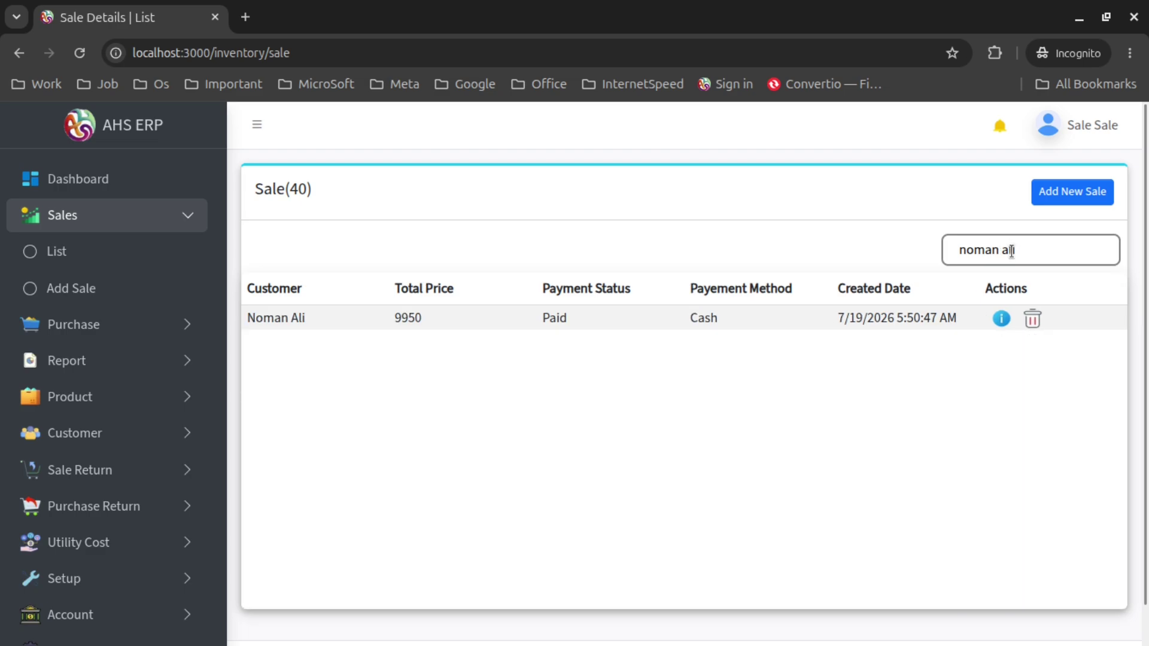
{"action": "left_click", "coordinate": [1056, 196]}
{"action": "scroll", "coordinate": [945, 311], "scroll_direction": "down", "scroll_amount": 8}
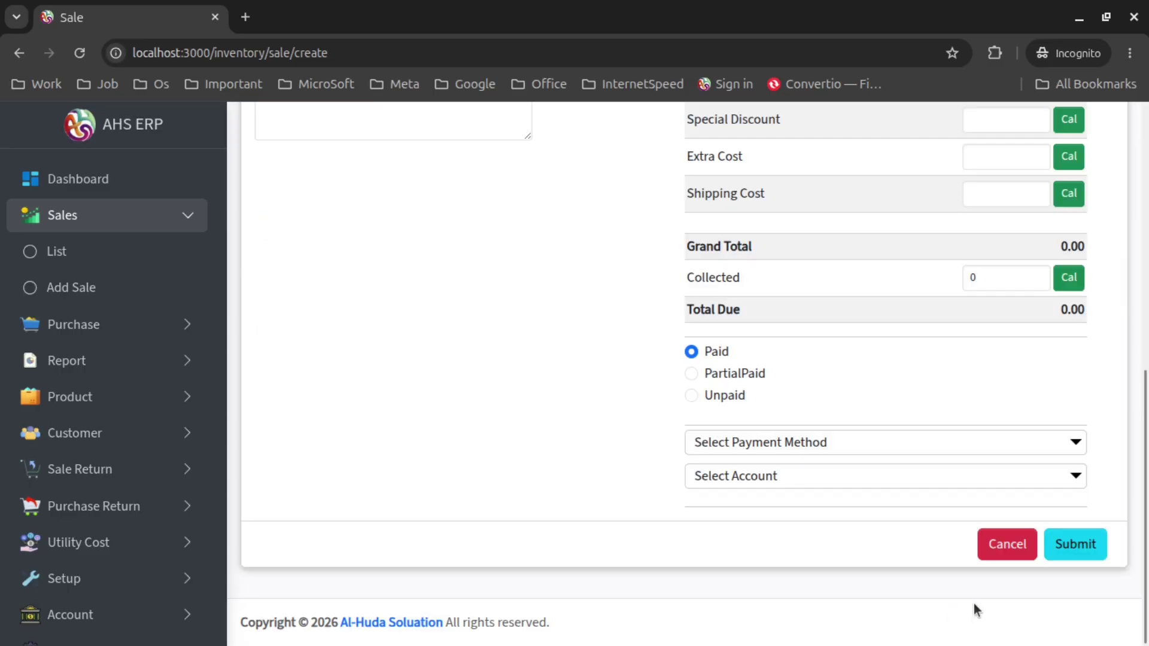
{"action": "left_click", "coordinate": [999, 557]}
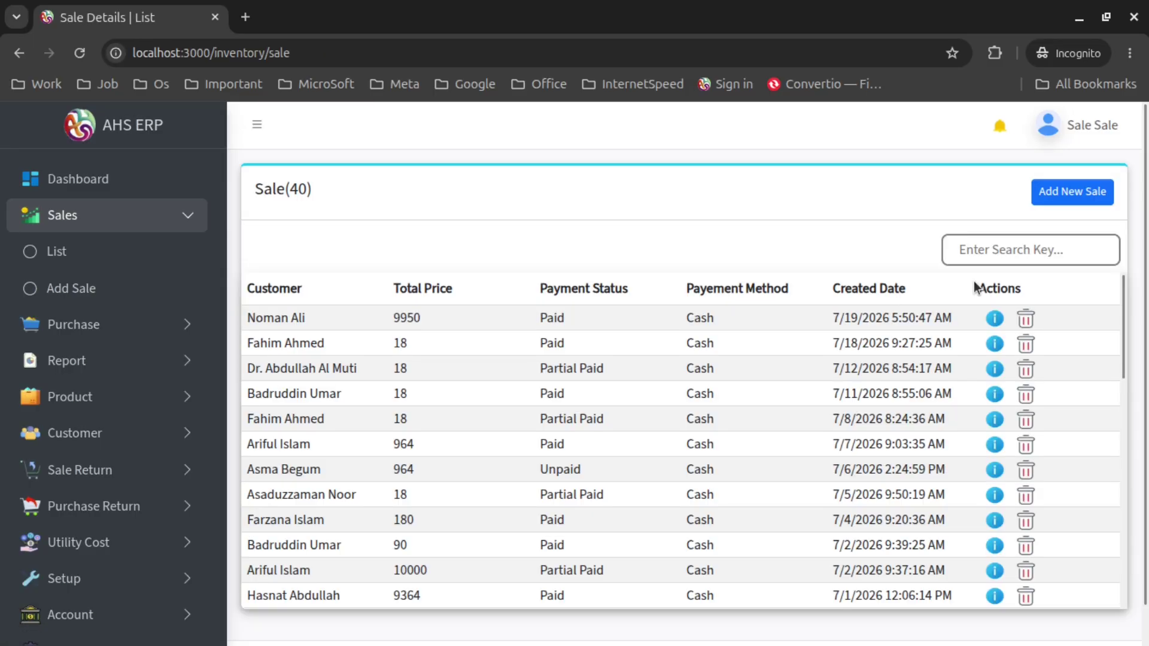
Search the sales list for 'noman' and open the 9950 sale's details
{"action": "left_click", "coordinate": [976, 248]}
{"action": "type", "text": "noman"}
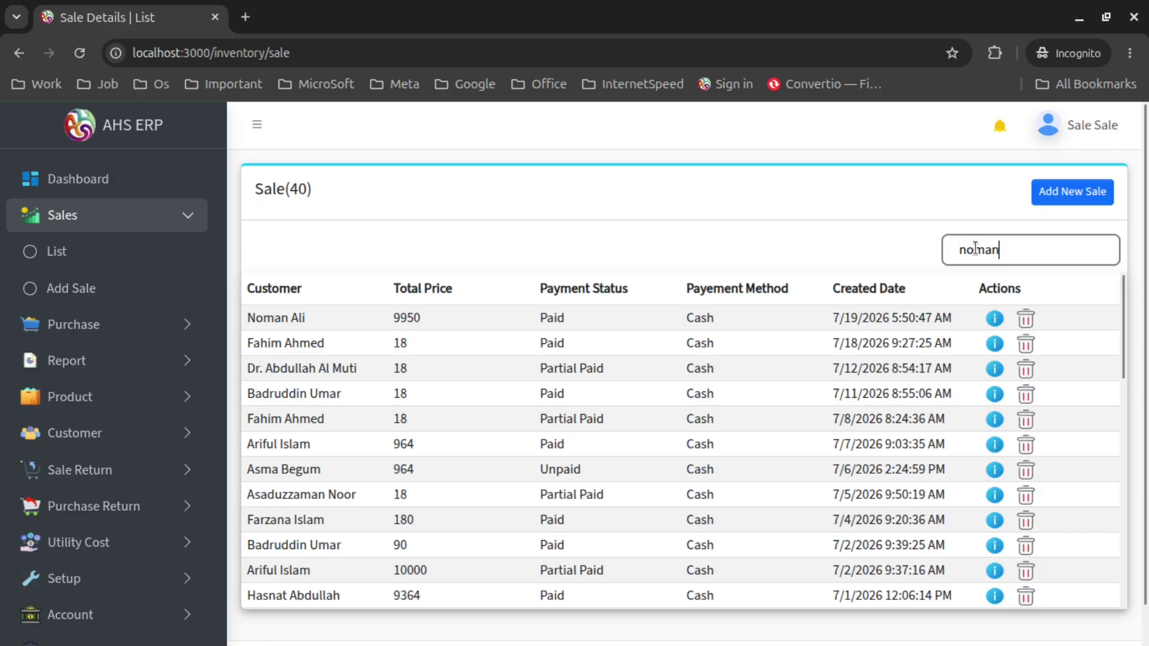
{"action": "left_click", "coordinate": [1002, 319]}
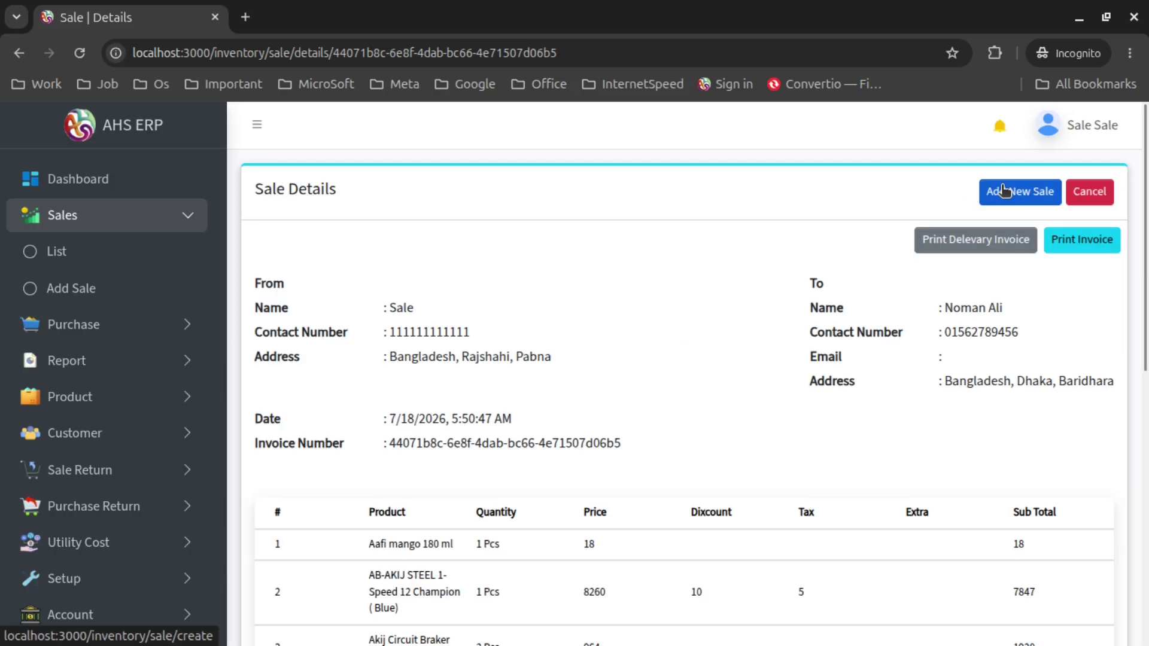
{"action": "scroll", "coordinate": [918, 351], "scroll_direction": "down", "scroll_amount": 5}
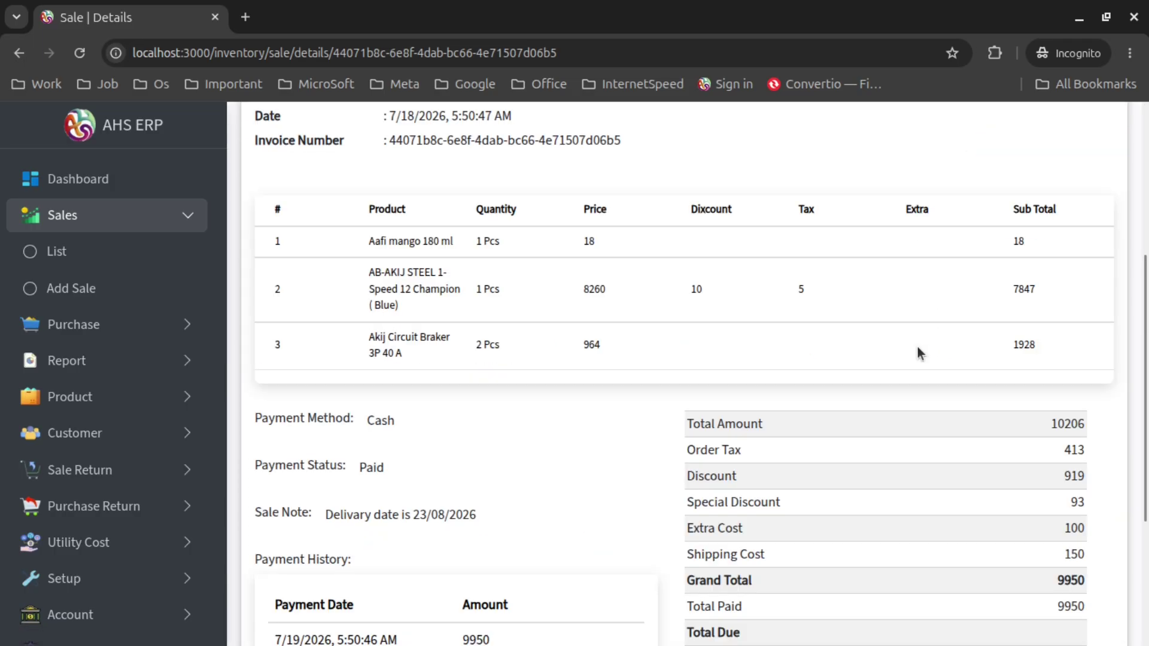
{"action": "scroll", "coordinate": [917, 349], "scroll_direction": "down", "scroll_amount": 4}
{"action": "scroll", "coordinate": [890, 346], "scroll_direction": "up", "scroll_amount": 9}
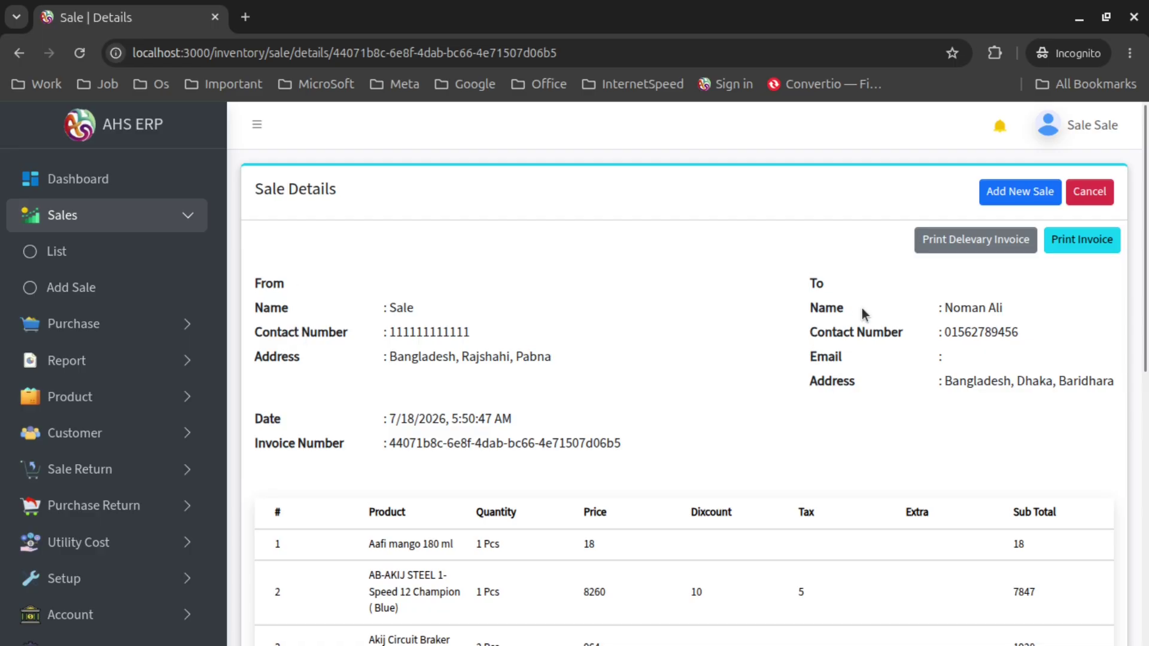
Review the sale details, highlighting the Cash payment method and Paid status
{"action": "scroll", "coordinate": [461, 323], "scroll_direction": "down", "scroll_amount": 2}
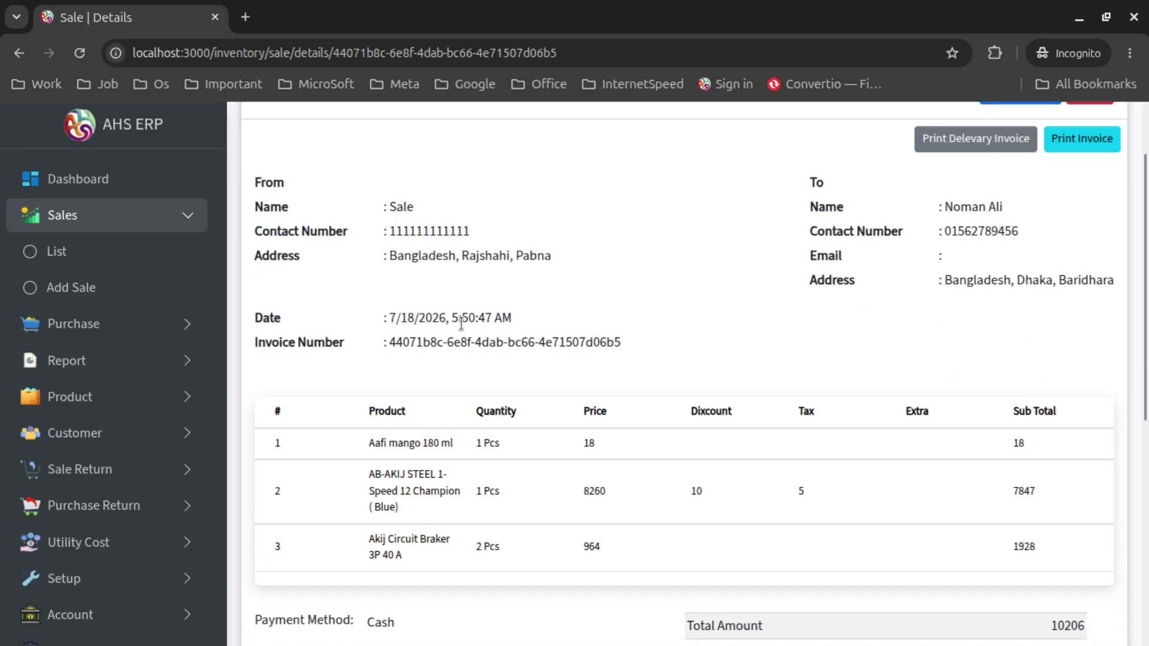
{"action": "scroll", "coordinate": [461, 323], "scroll_direction": "down", "scroll_amount": 4}
{"action": "scroll", "coordinate": [353, 313], "scroll_direction": "down", "scroll_amount": 2}
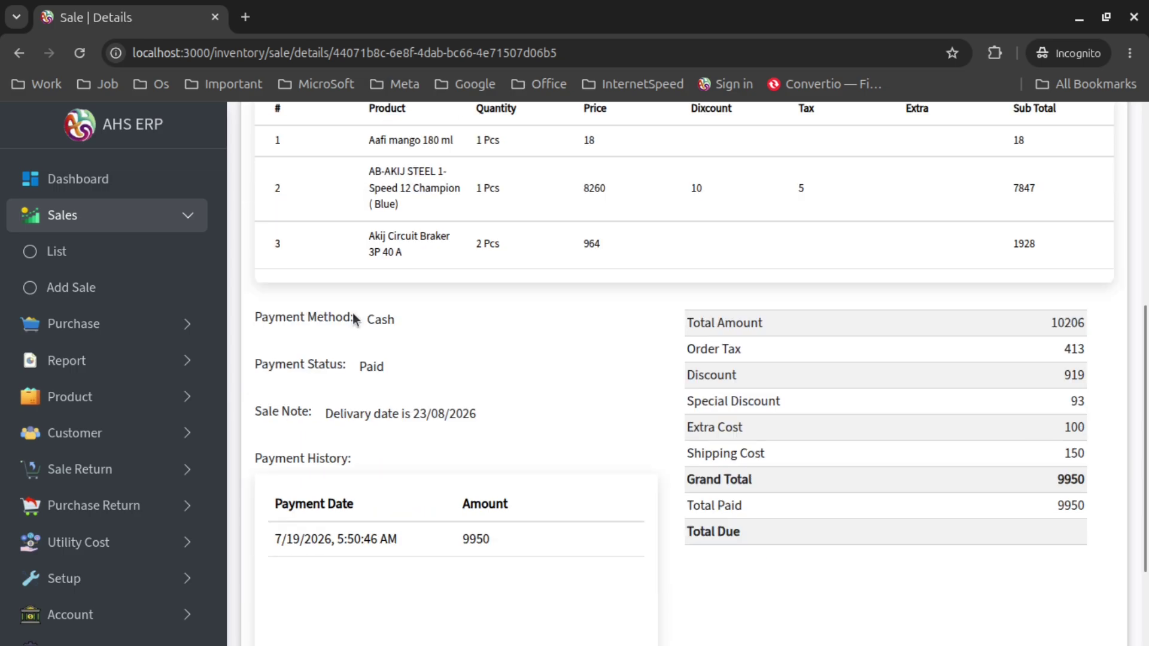
{"action": "left_click_drag", "start_coordinate": [268, 318], "coordinate": [392, 323]}
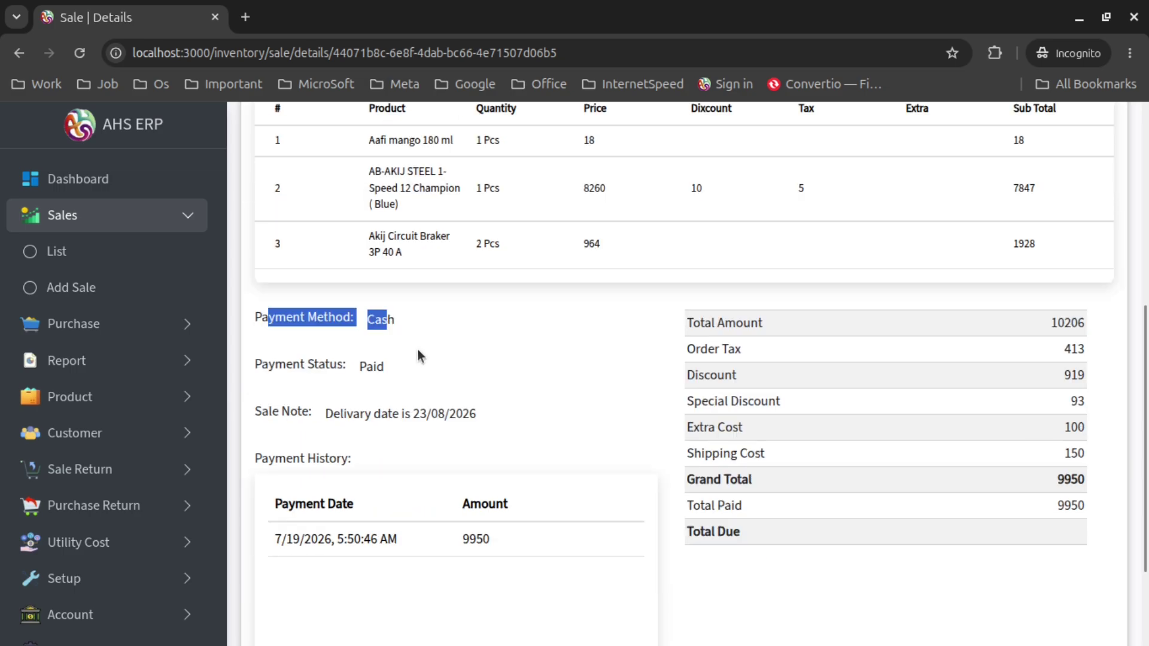
{"action": "double_click", "coordinate": [371, 366]}
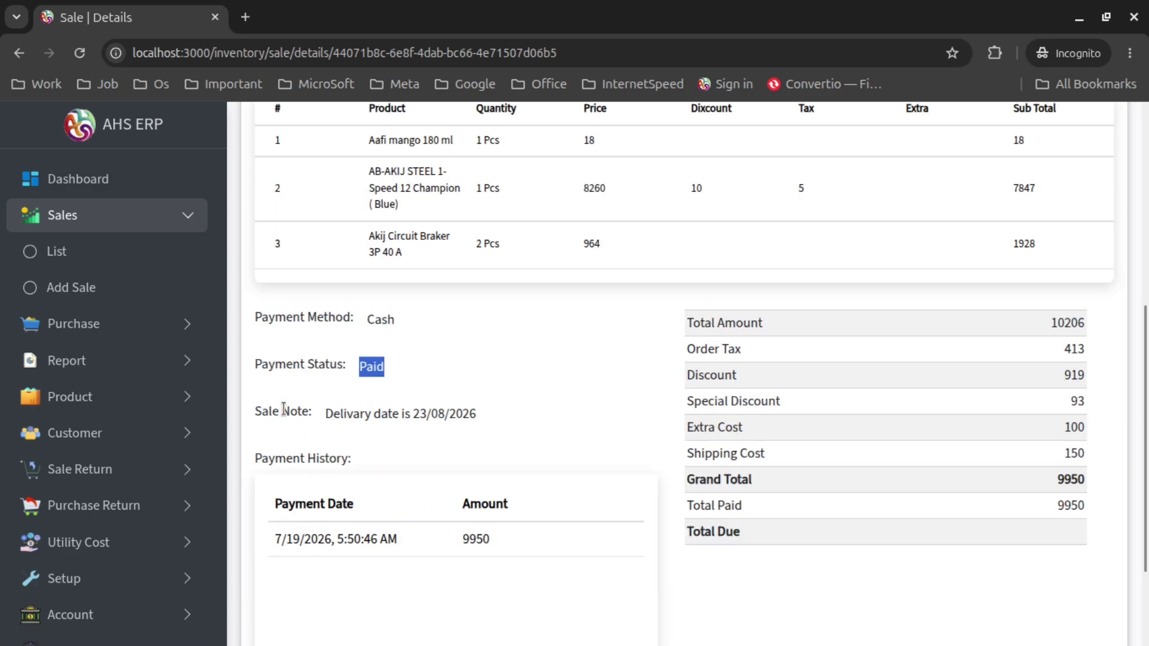
{"action": "mouse_move", "coordinate": [283, 409]}
{"action": "left_mouse_down"}
{"action": "mouse_move", "coordinate": [490, 433]}
{"action": "mouse_move", "coordinate": [273, 398]}
{"action": "left_mouse_up"}
{"action": "scroll", "coordinate": [490, 434], "scroll_direction": "down", "scroll_amount": 3}
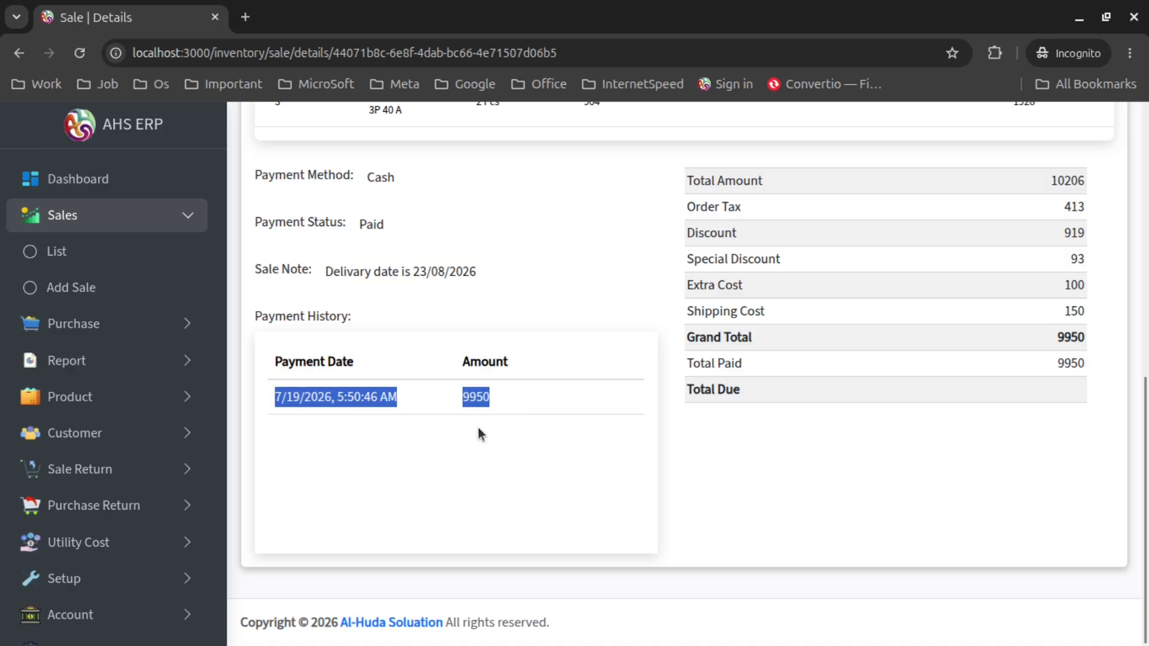
{"action": "scroll", "coordinate": [937, 349], "scroll_direction": "up", "scroll_amount": 2}
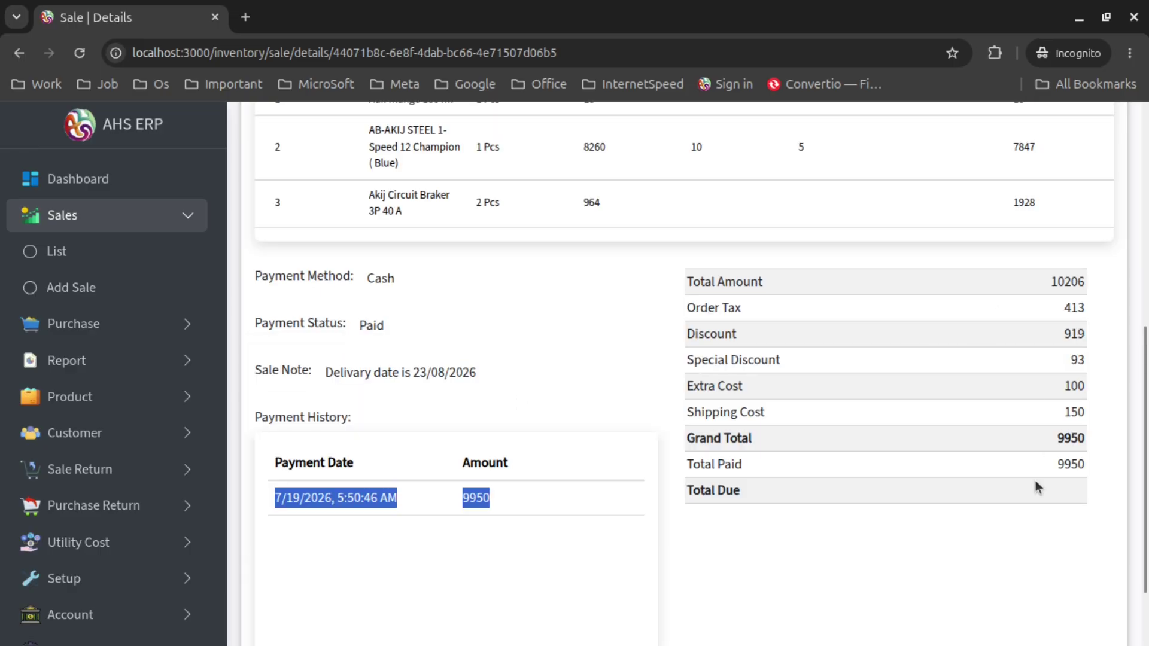
{"action": "scroll", "coordinate": [1035, 484], "scroll_direction": "down", "scroll_amount": 2}
{"action": "scroll", "coordinate": [1034, 485], "scroll_direction": "up", "scroll_amount": 9}
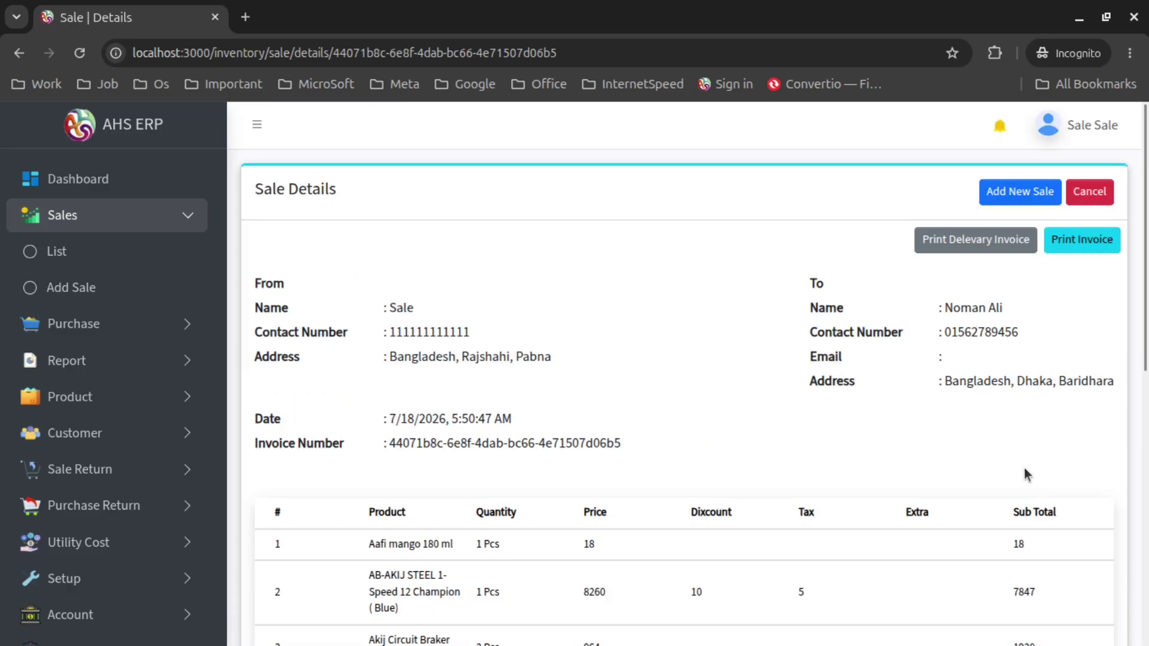
Generate the 9950 sale's delivery invoice PDF, hide its thumbnails and review the product lines
{"action": "left_click", "coordinate": [982, 249]}
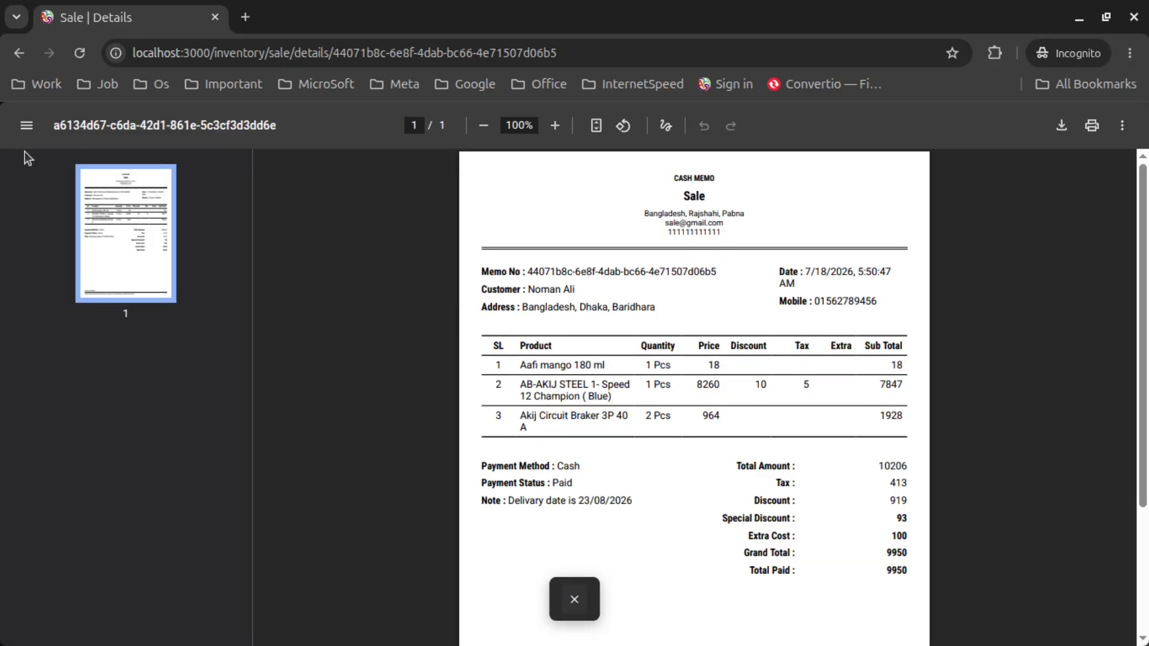
{"action": "left_click", "coordinate": [26, 126]}
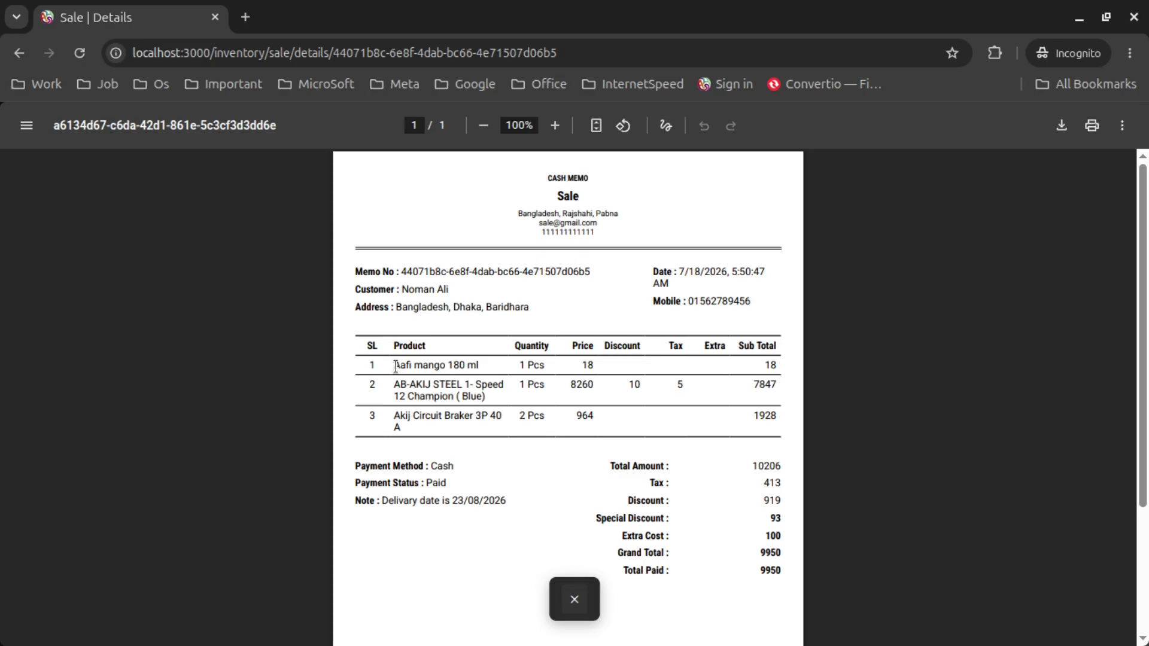
{"action": "left_click_drag", "start_coordinate": [395, 366], "coordinate": [503, 373]}
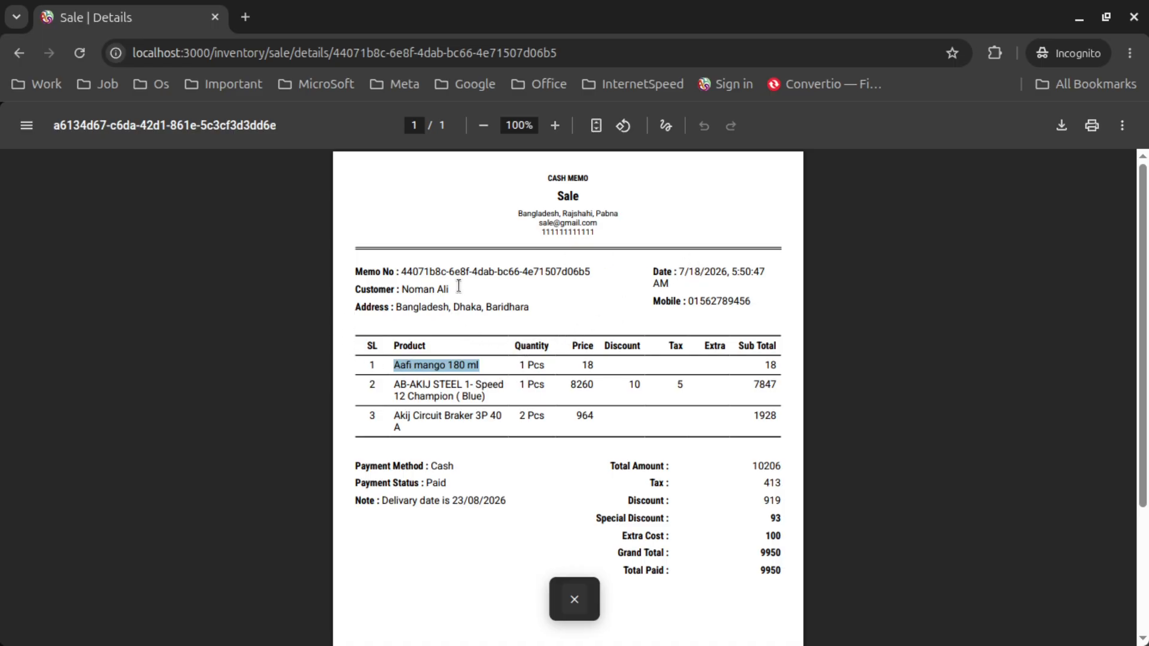
{"action": "left_click", "coordinate": [562, 304]}
{"action": "scroll", "coordinate": [550, 311], "scroll_direction": "down", "scroll_amount": 3}
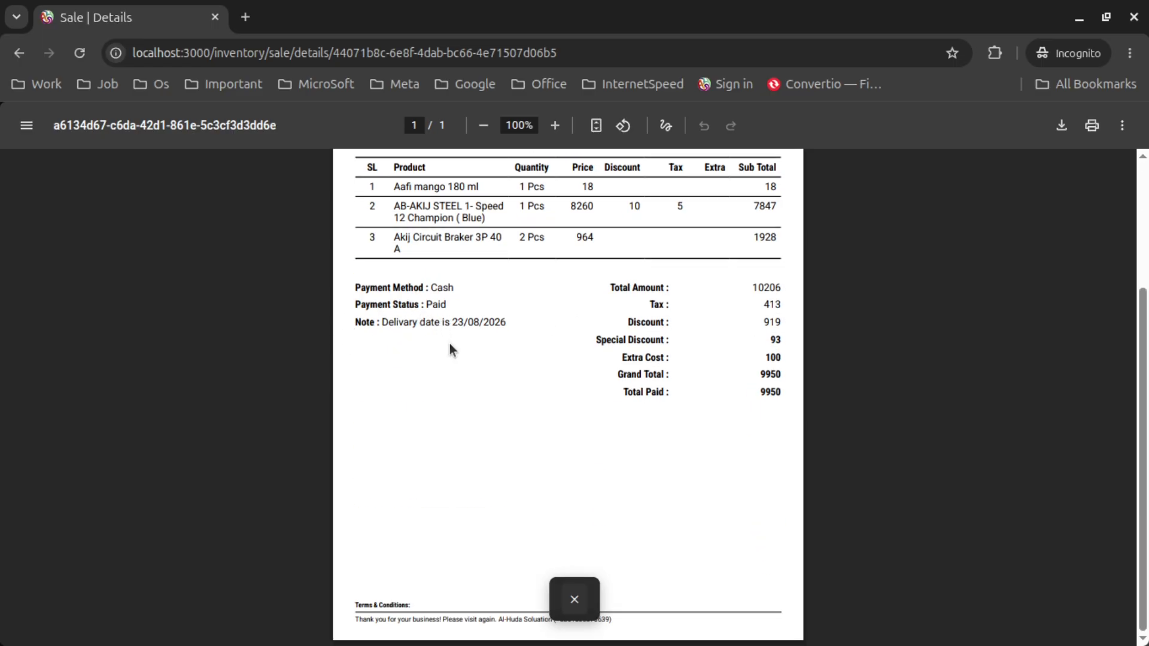
{"action": "scroll", "coordinate": [454, 346], "scroll_direction": "up", "scroll_amount": 1}
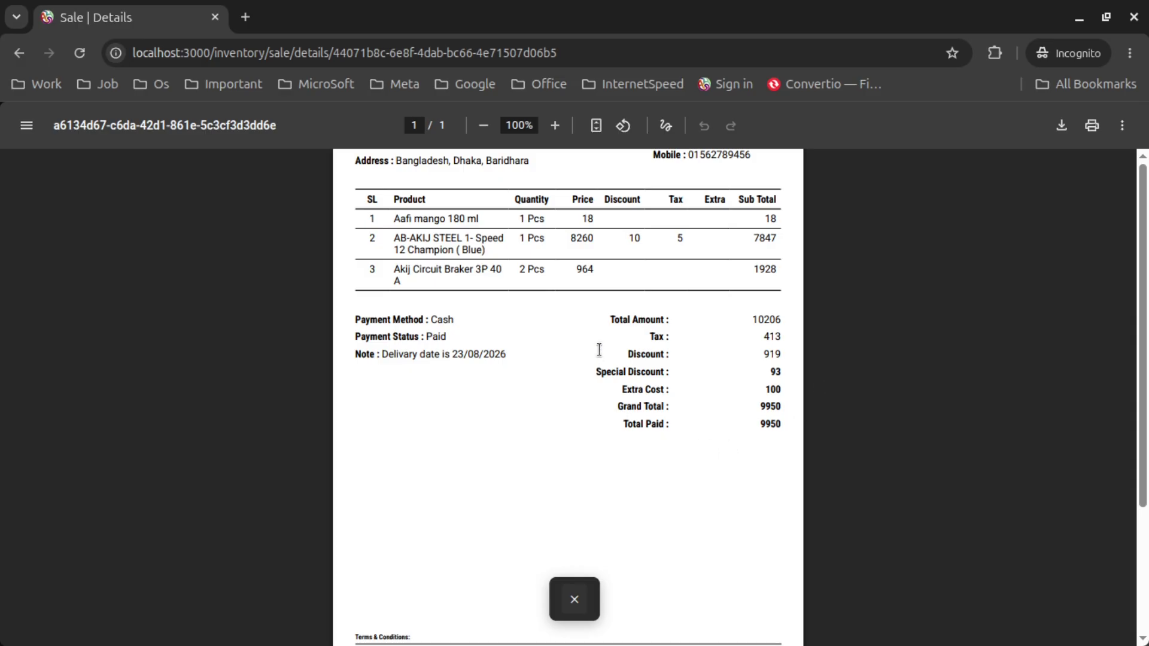
Close the preview, generate the cash memo invoice, scroll through it, and return to the sales list
{"action": "left_click", "coordinate": [575, 599]}
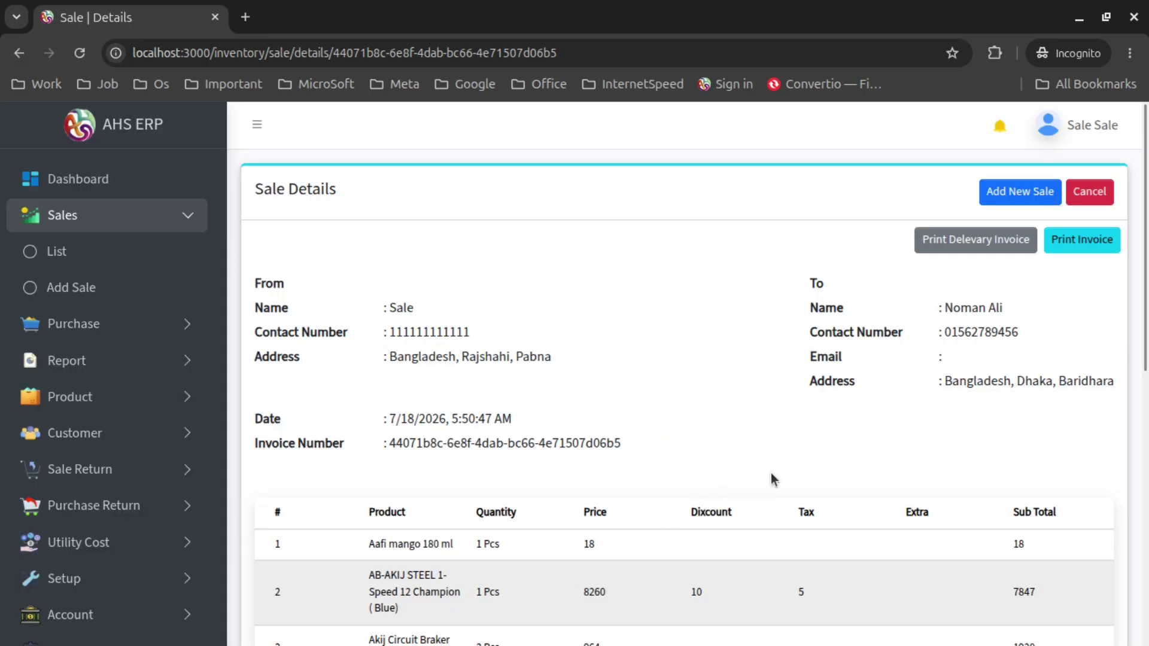
{"action": "left_click", "coordinate": [1088, 242]}
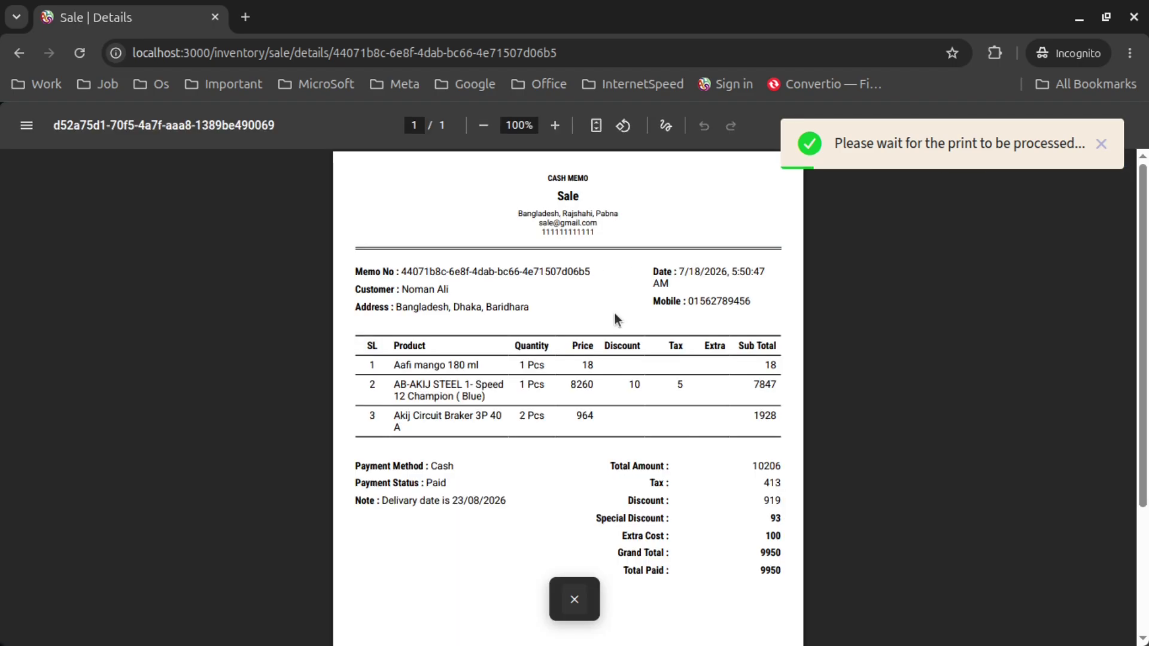
{"action": "scroll", "coordinate": [616, 319], "scroll_direction": "down", "scroll_amount": 3}
{"action": "scroll", "coordinate": [616, 319], "scroll_direction": "up", "scroll_amount": 1}
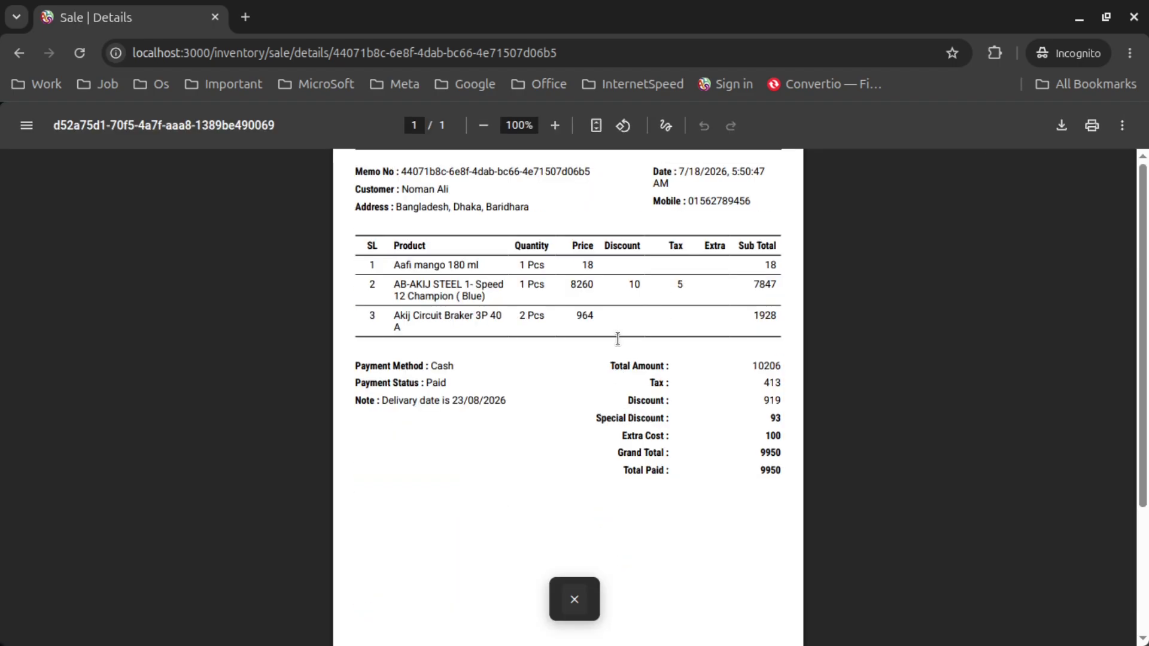
{"action": "scroll", "coordinate": [689, 371], "scroll_direction": "down", "scroll_amount": 2}
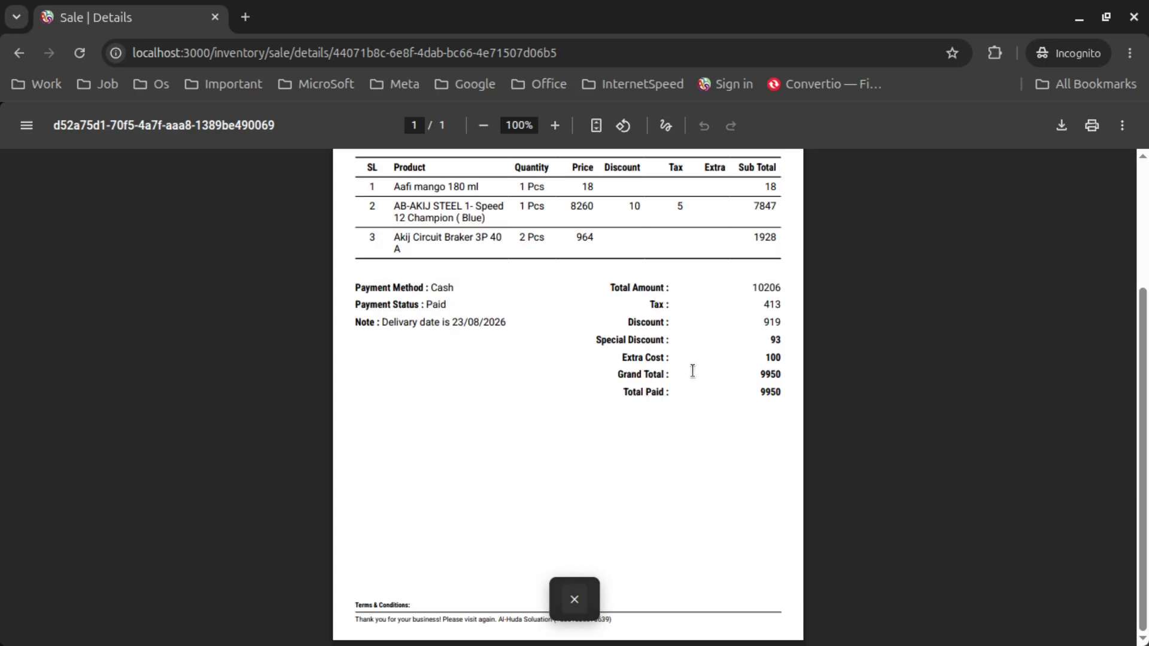
{"action": "left_click", "coordinate": [583, 597]}
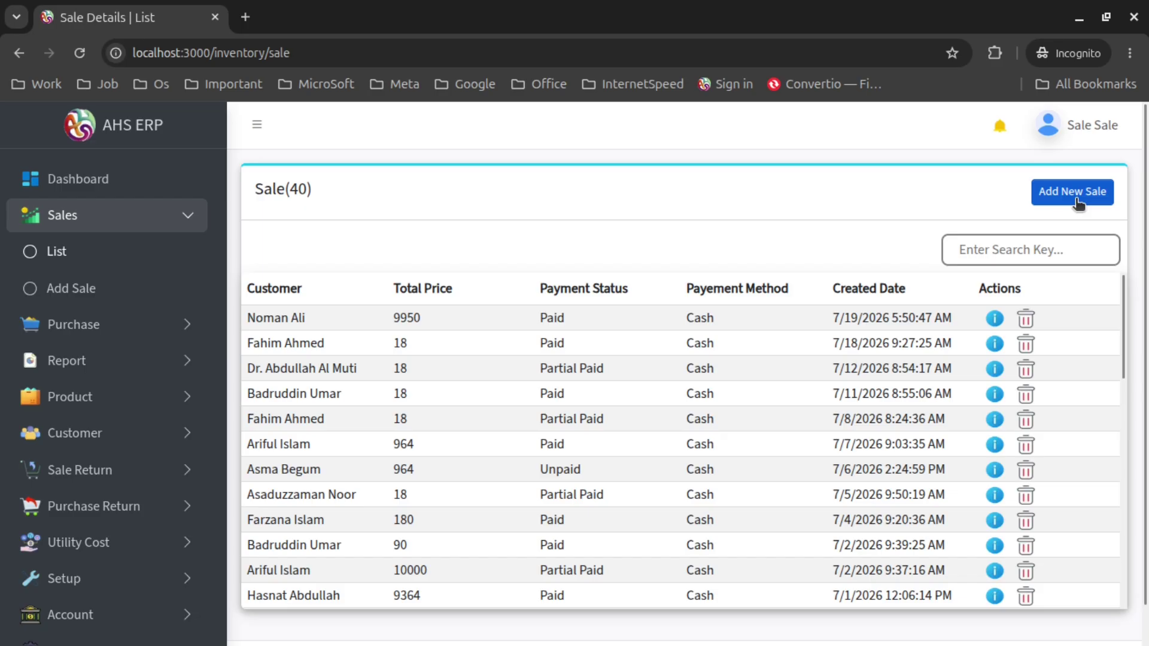
Start a new sale, choose the customer, and add one Door Bonani warehouse at 5000
{"action": "left_click", "coordinate": [1072, 192]}
{"action": "left_click", "coordinate": [448, 277]}
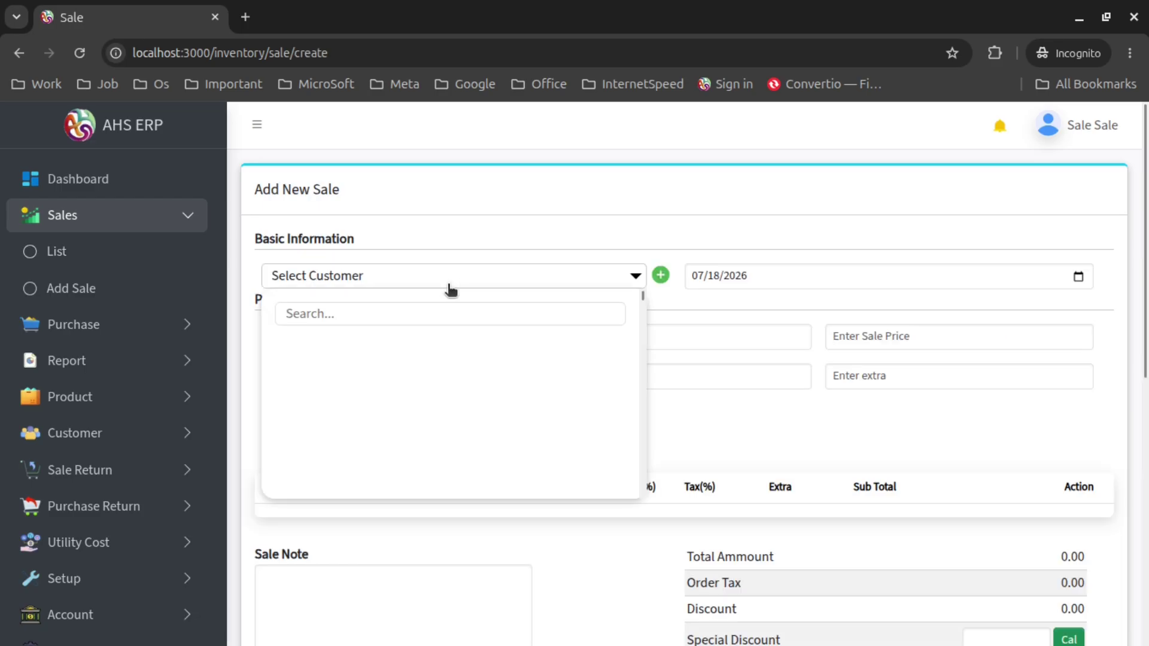
{"action": "left_click", "coordinate": [445, 342]}
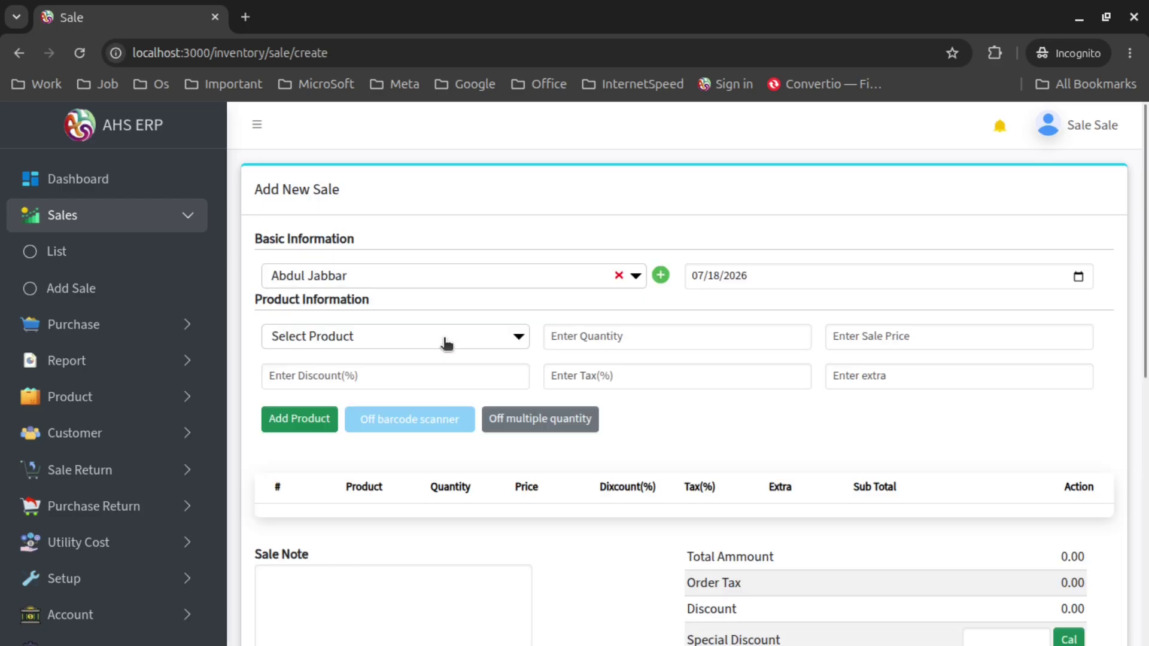
{"action": "left_click", "coordinate": [443, 340]}
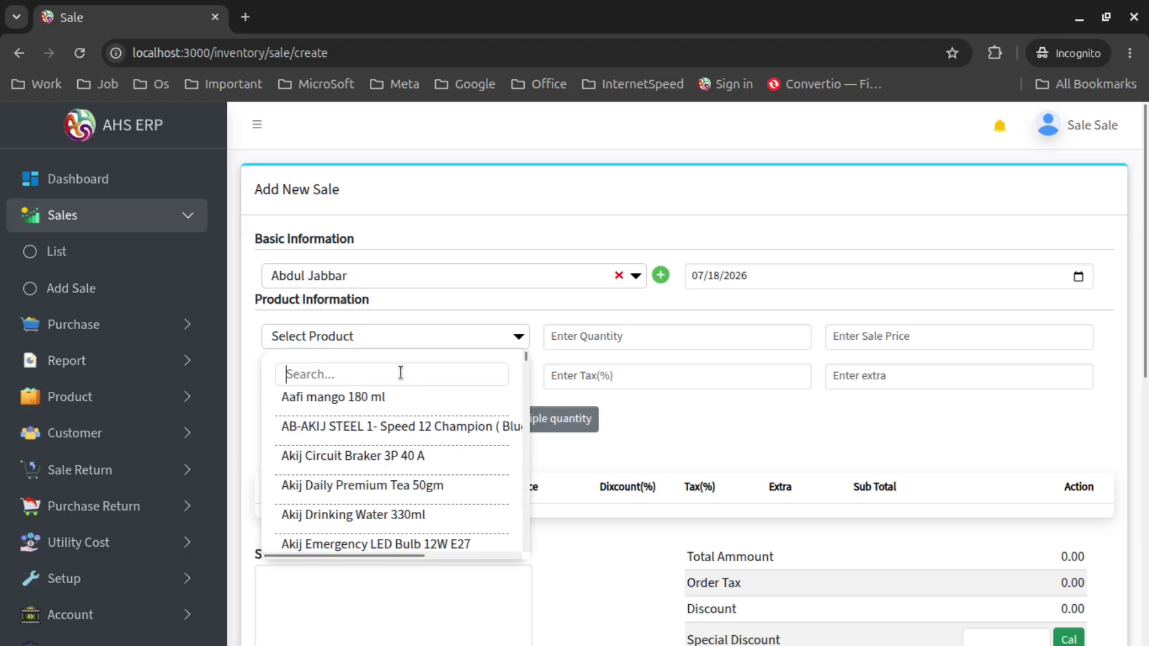
{"action": "type", "text": "door"}
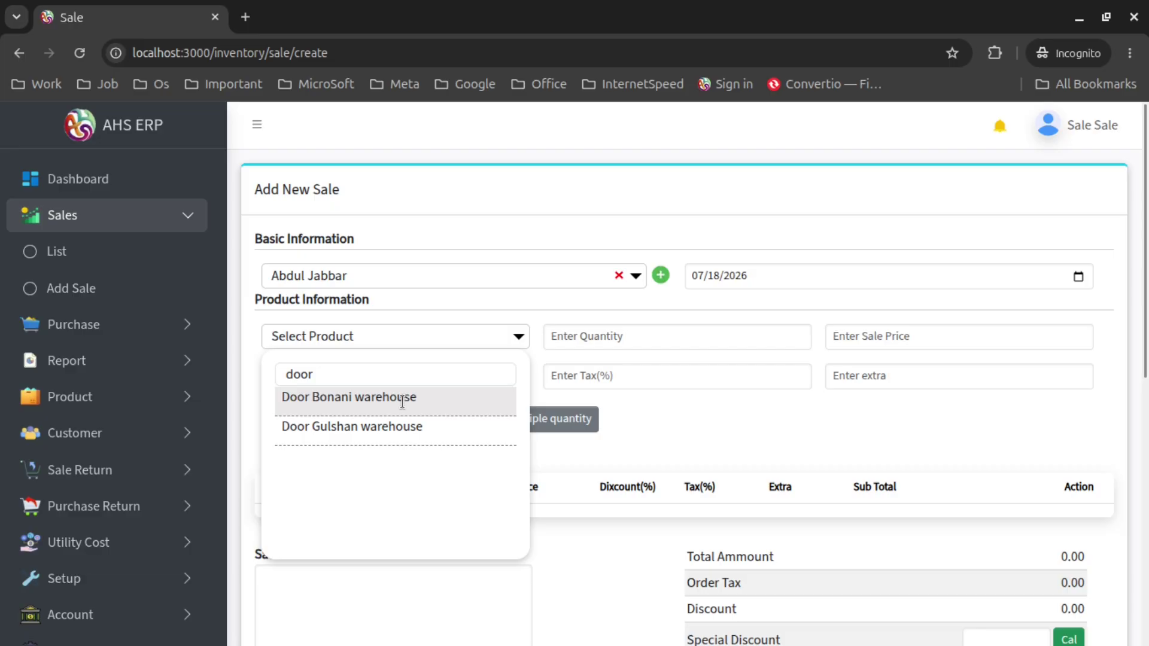
{"action": "left_click", "coordinate": [403, 399]}
{"action": "left_click", "coordinate": [295, 439]}
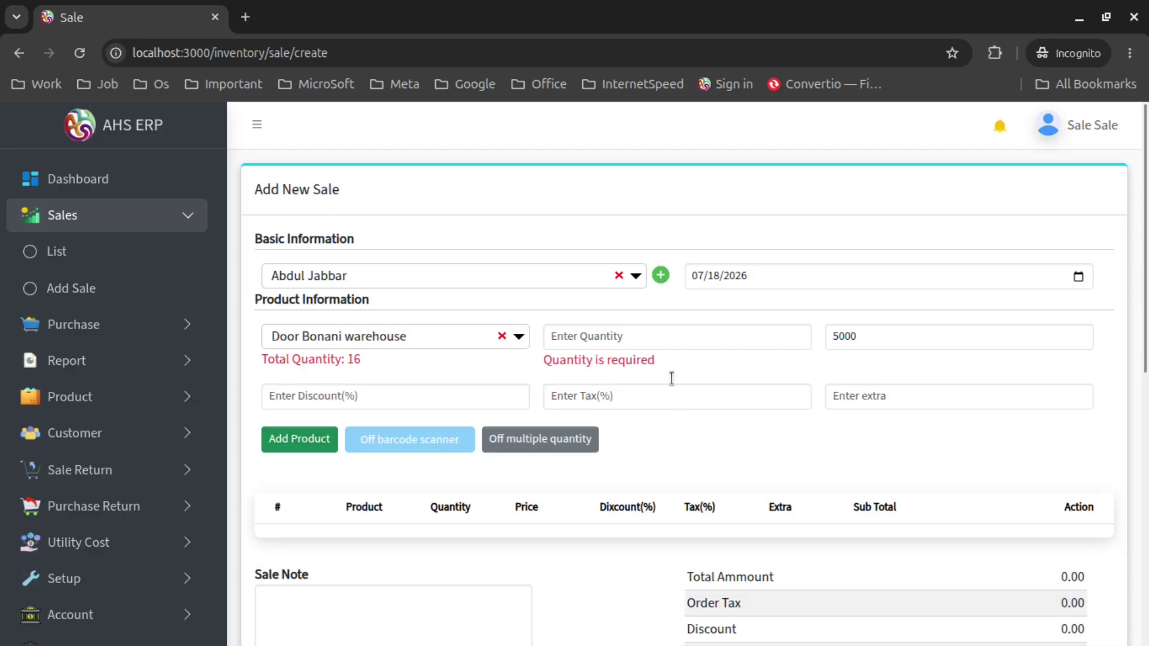
{"action": "left_click", "coordinate": [662, 335]}
{"action": "type", "text": "1"}
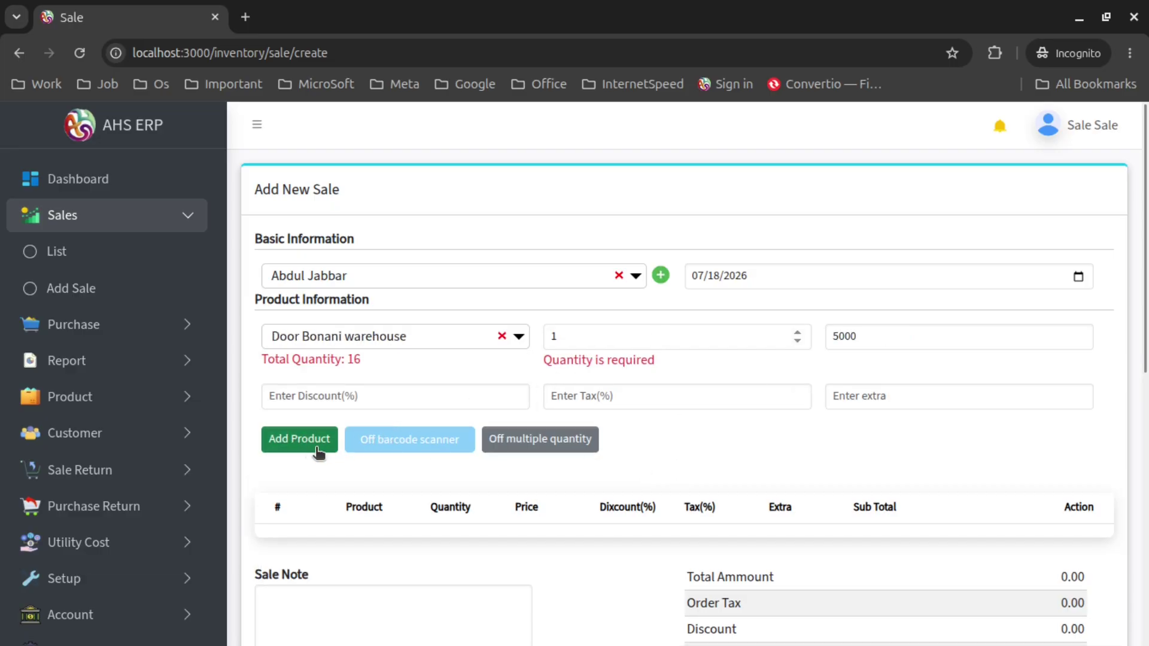
{"action": "left_click", "coordinate": [304, 444]}
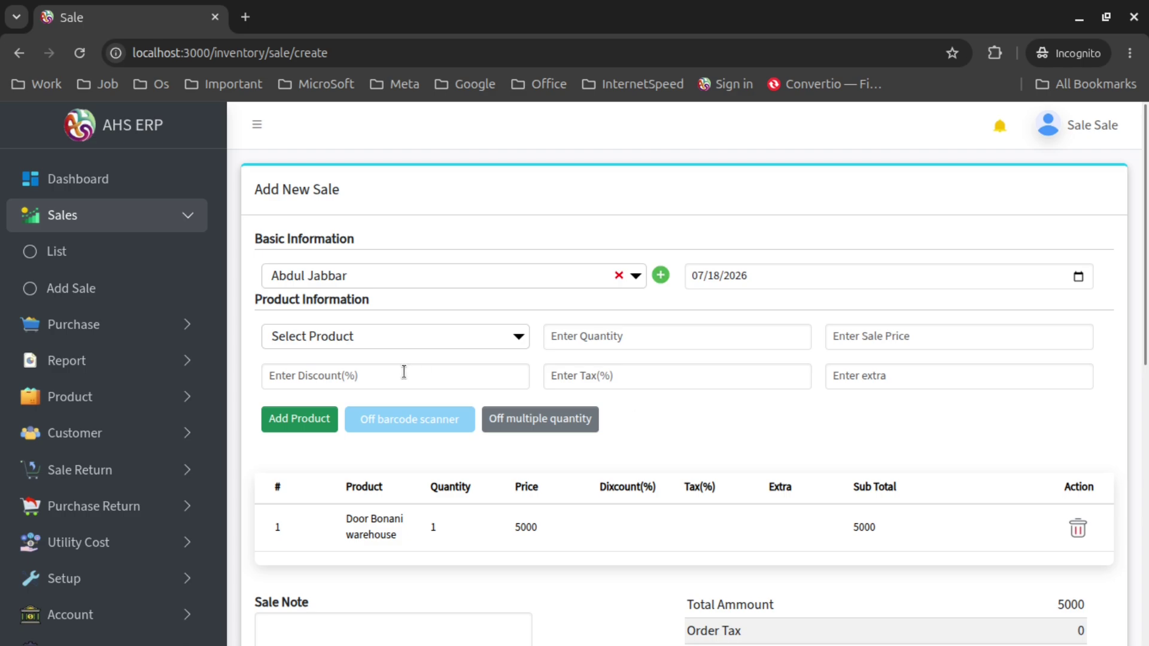
Add one rechargeable stand fan to the sale
{"action": "left_click", "coordinate": [363, 332]}
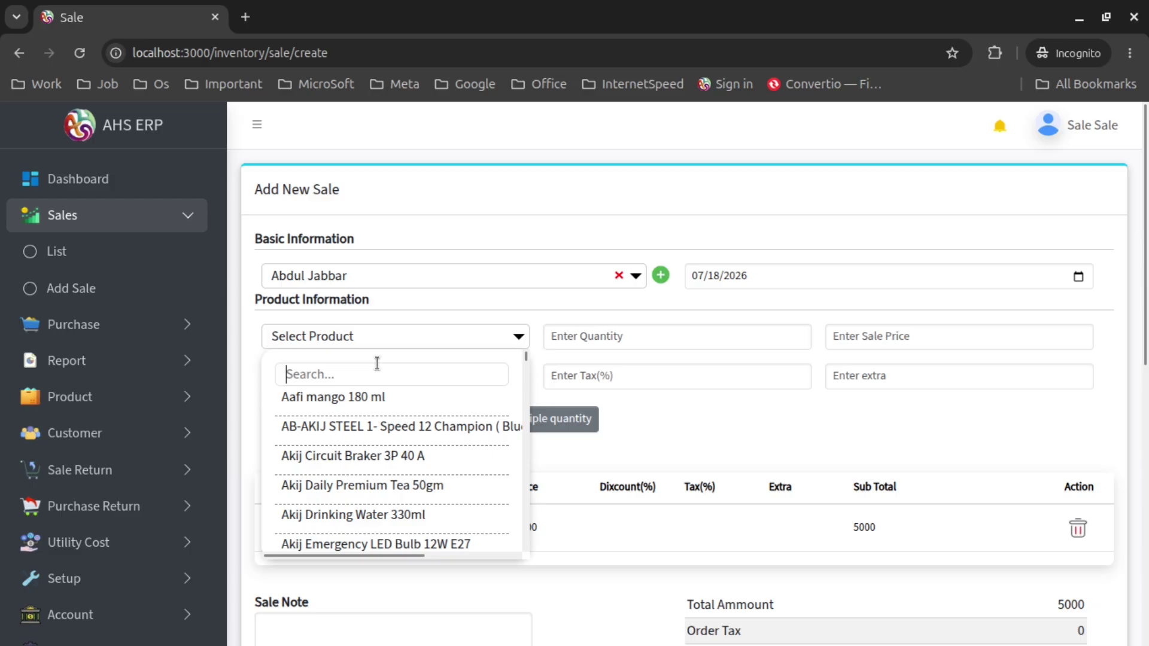
{"action": "type", "text": "fan"}
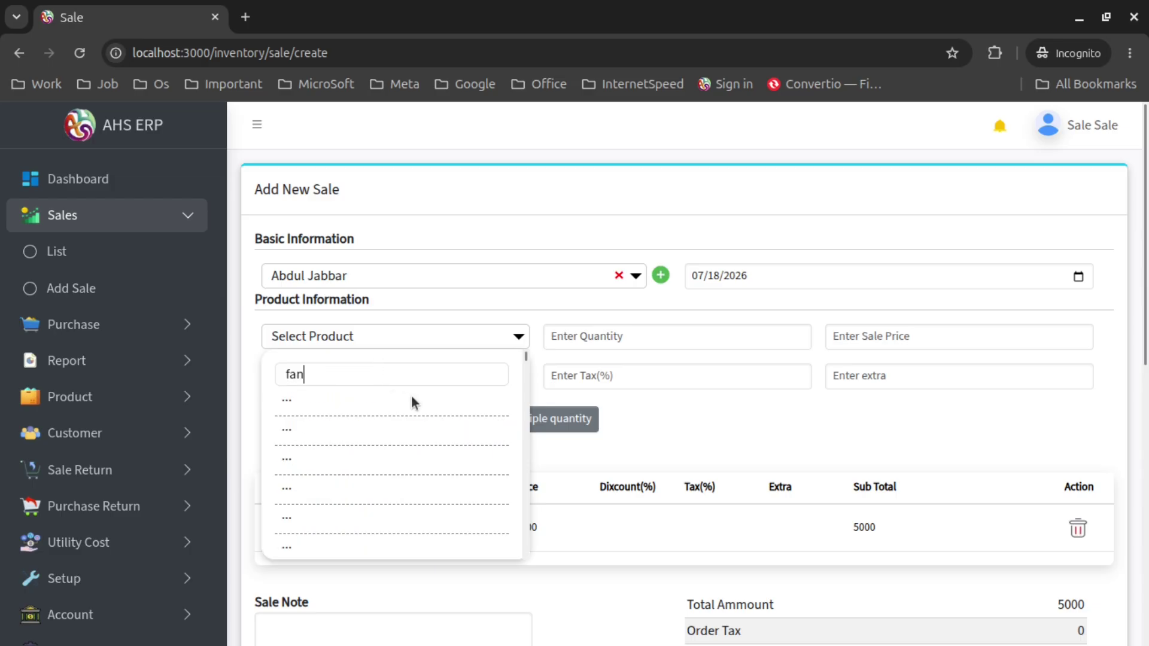
{"action": "left_click", "coordinate": [412, 398]}
{"action": "left_click", "coordinate": [613, 332]}
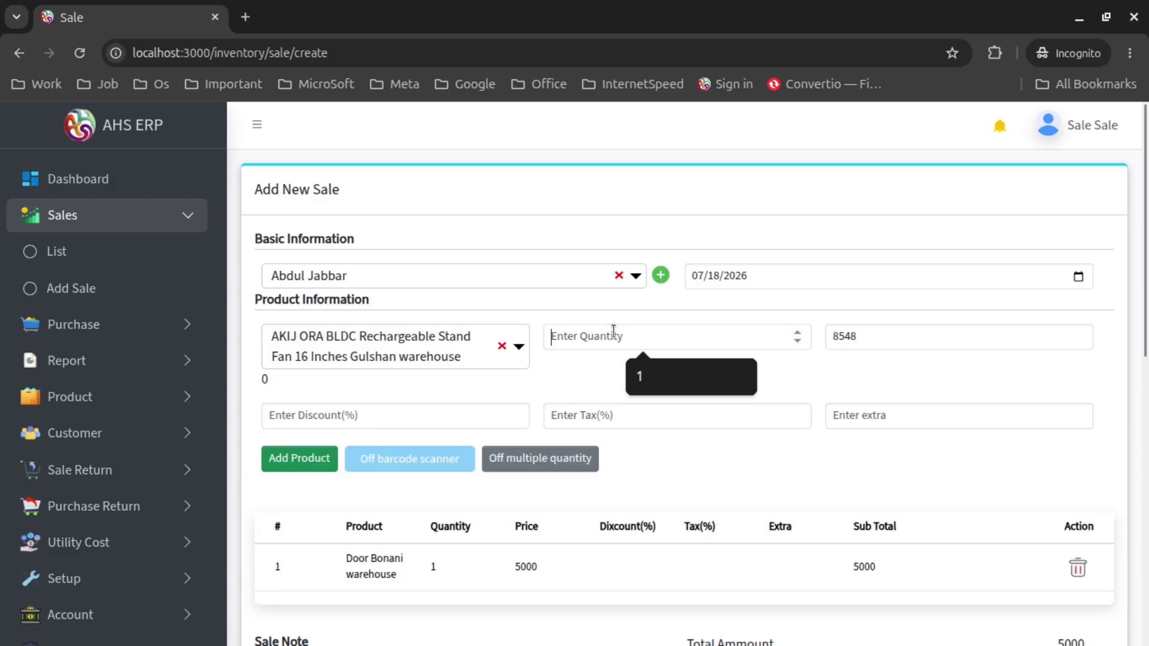
{"action": "type", "text": "1"}
{"action": "left_click", "coordinate": [298, 458]}
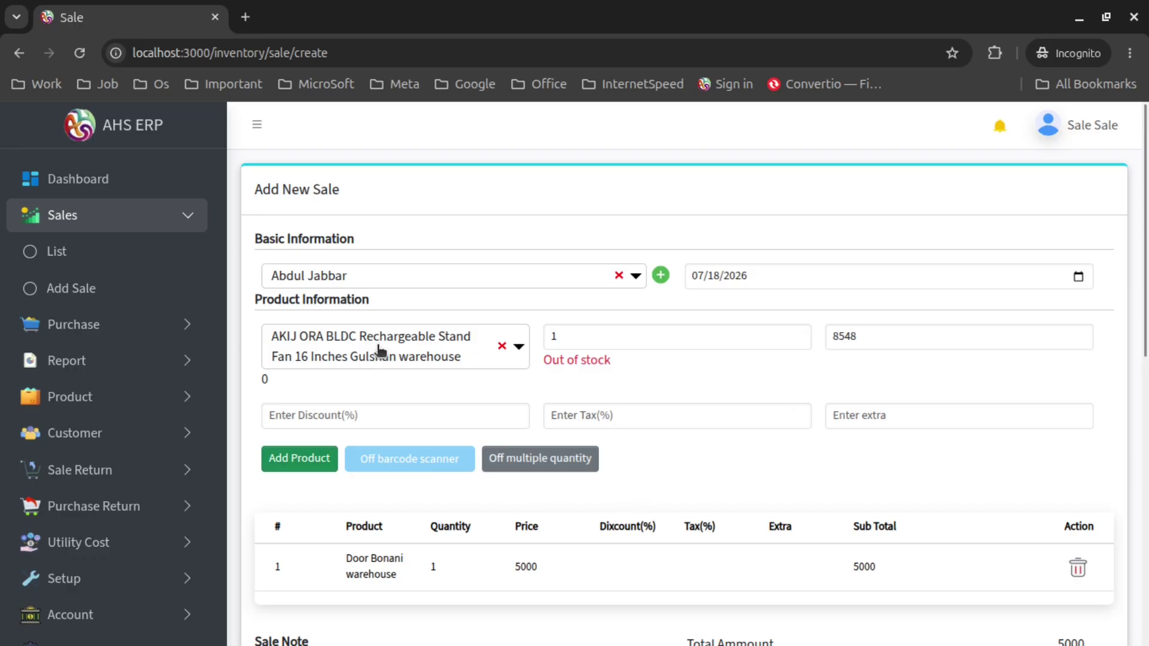
Add one Door Gulshan warehouse at 5500 to the sale
{"action": "left_click", "coordinate": [449, 359]}
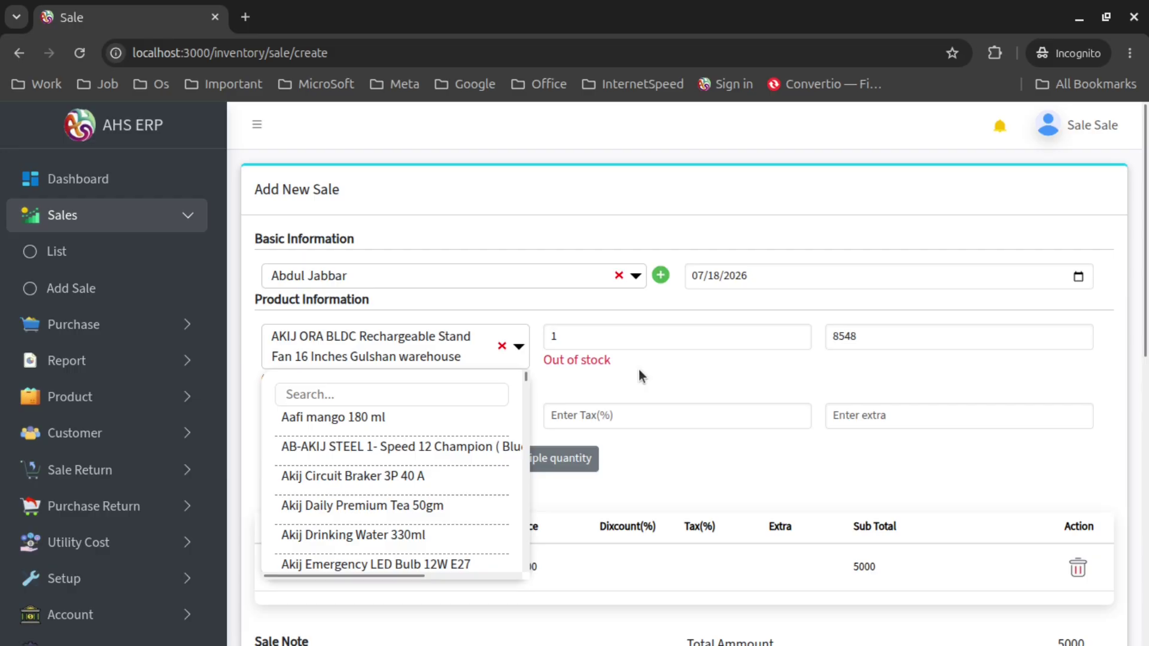
{"action": "type", "text": "door"}
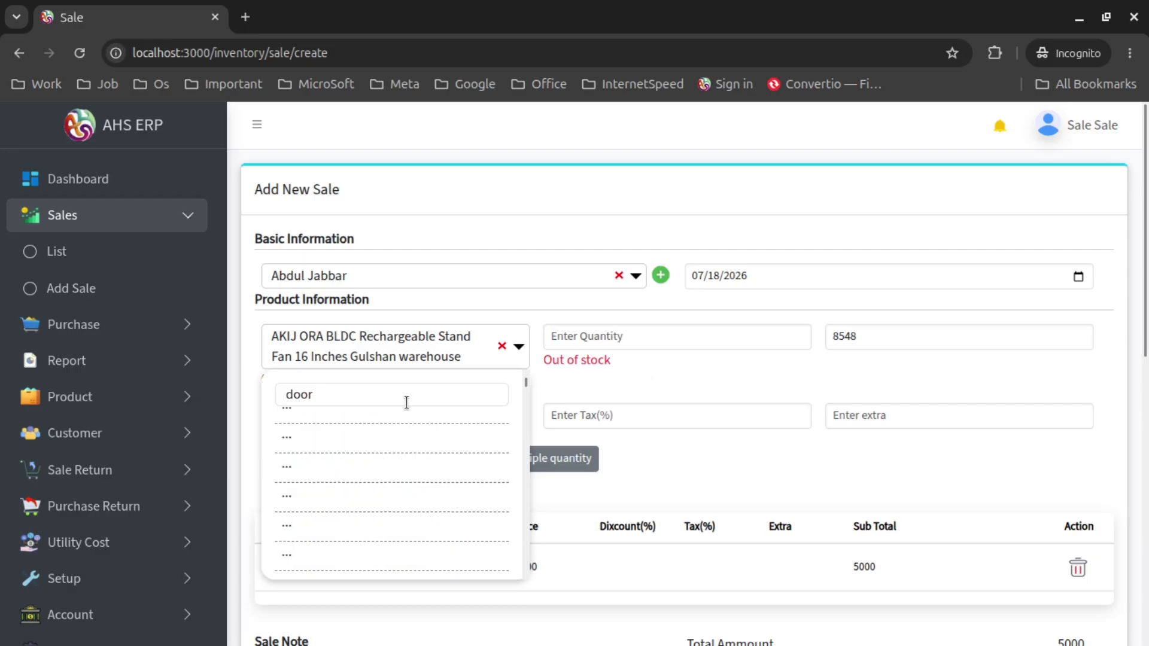
{"action": "left_click", "coordinate": [419, 450]}
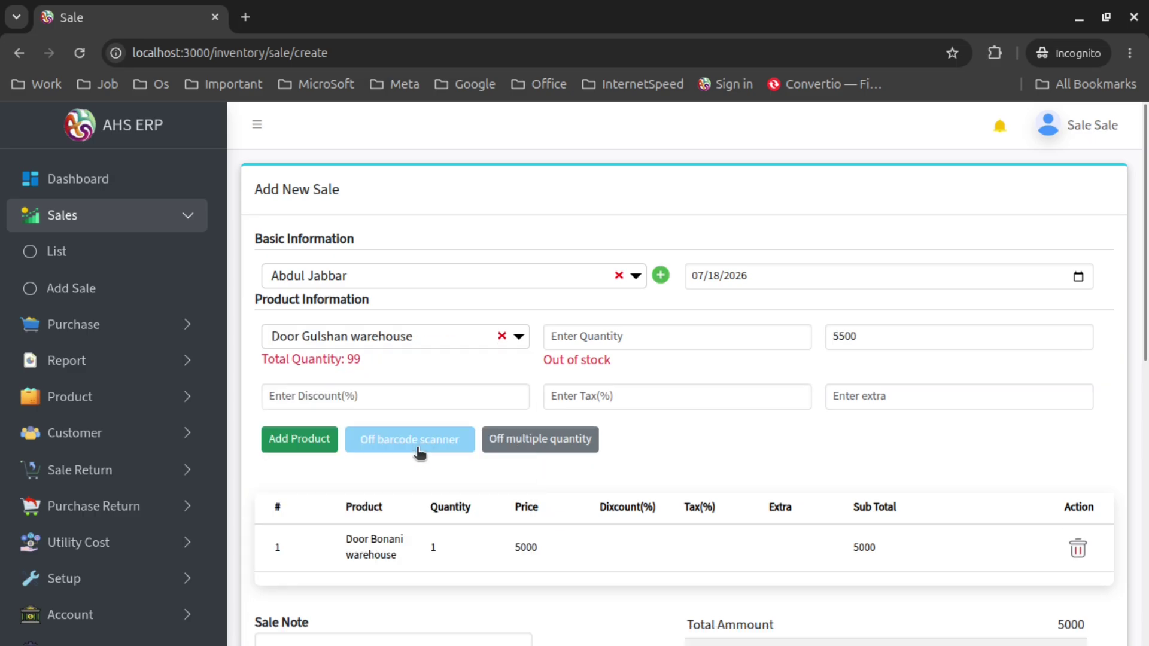
{"action": "left_click", "coordinate": [622, 336]}
{"action": "type", "text": "1"}
{"action": "left_click", "coordinate": [283, 440]}
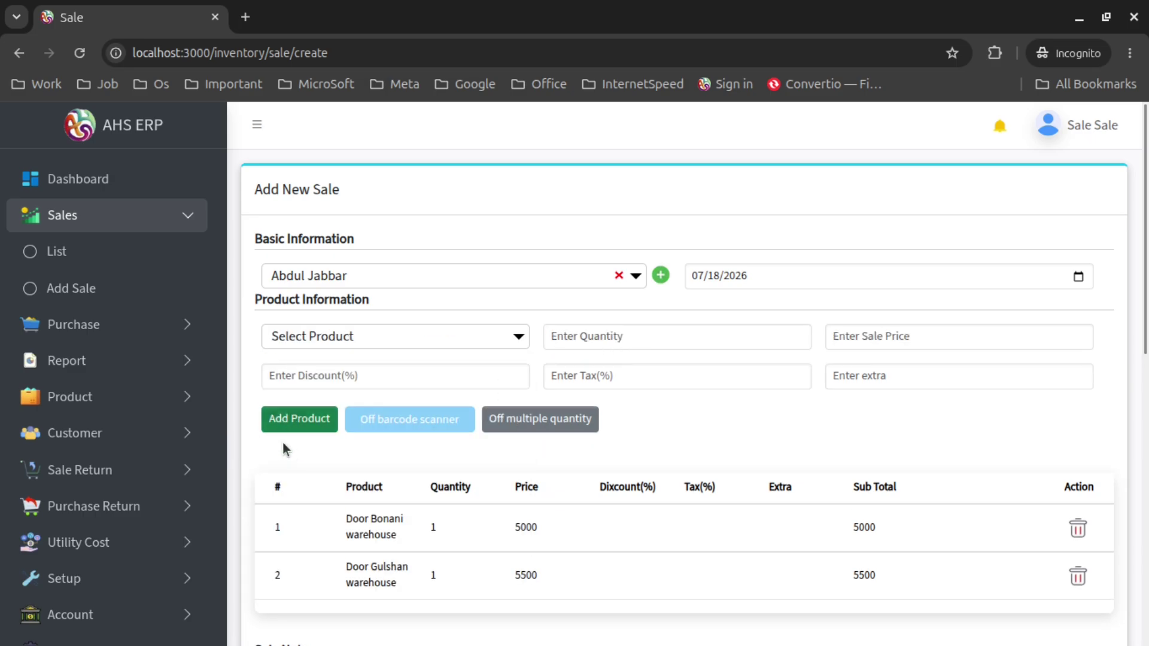
Mark the sale PartialPaid with 6000 collected and recalculate the 4500 due
{"action": "scroll", "coordinate": [723, 403], "scroll_direction": "down", "scroll_amount": 1}
{"action": "scroll", "coordinate": [724, 403], "scroll_direction": "down", "scroll_amount": 5}
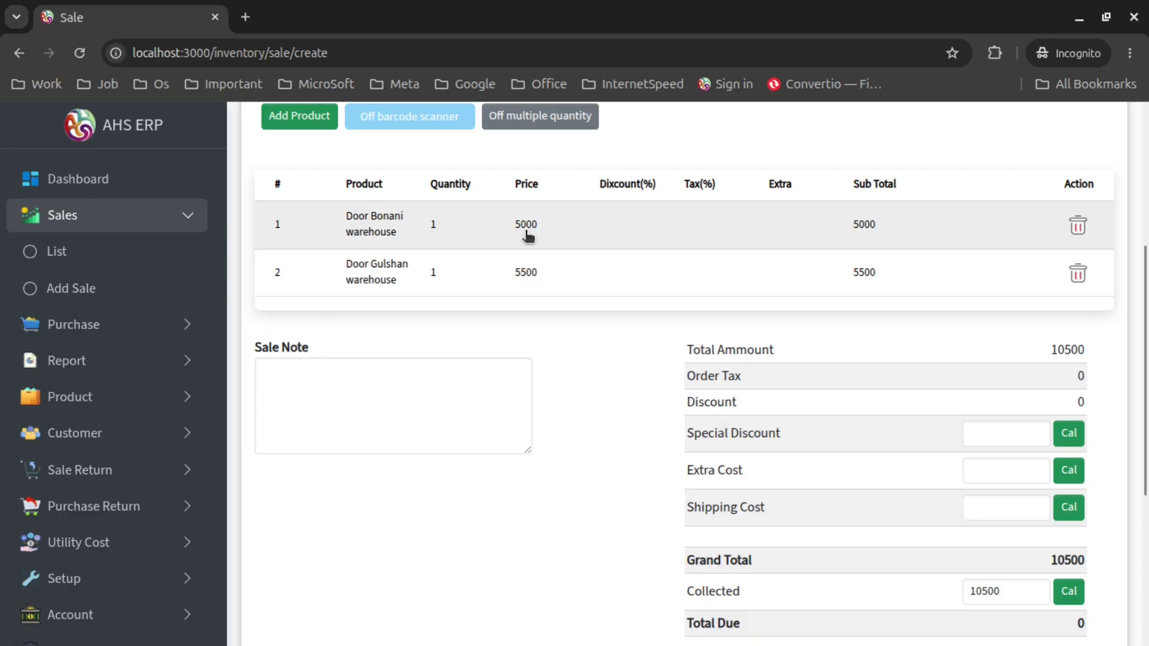
{"action": "scroll", "coordinate": [796, 259], "scroll_direction": "down", "scroll_amount": 3}
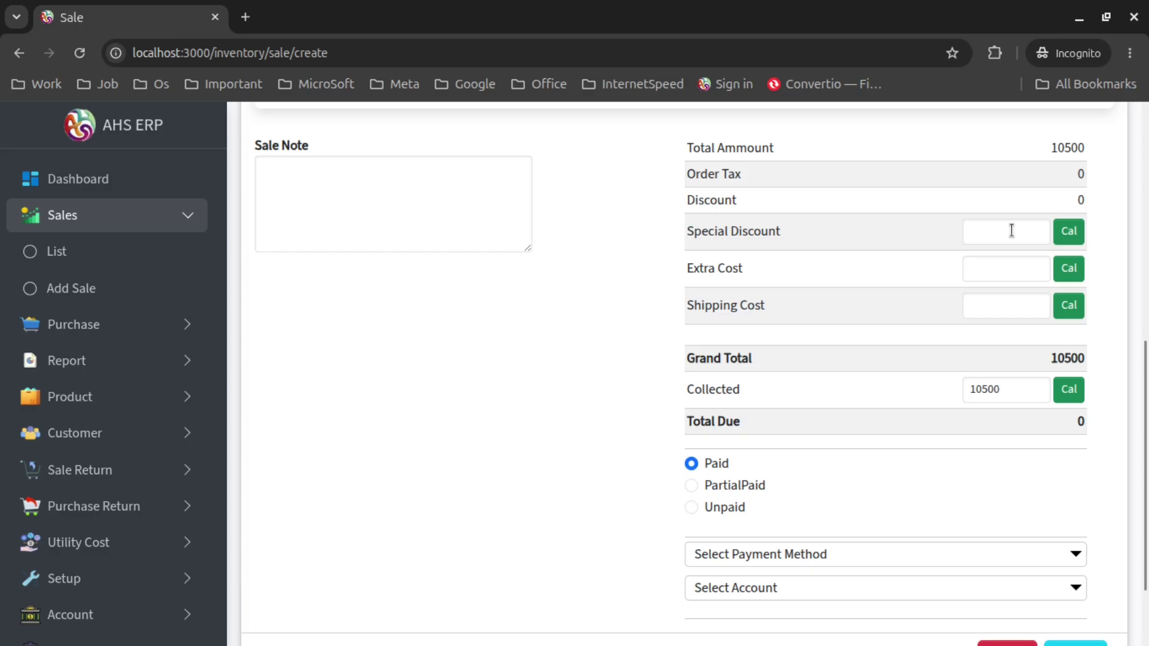
{"action": "left_click", "coordinate": [739, 490]}
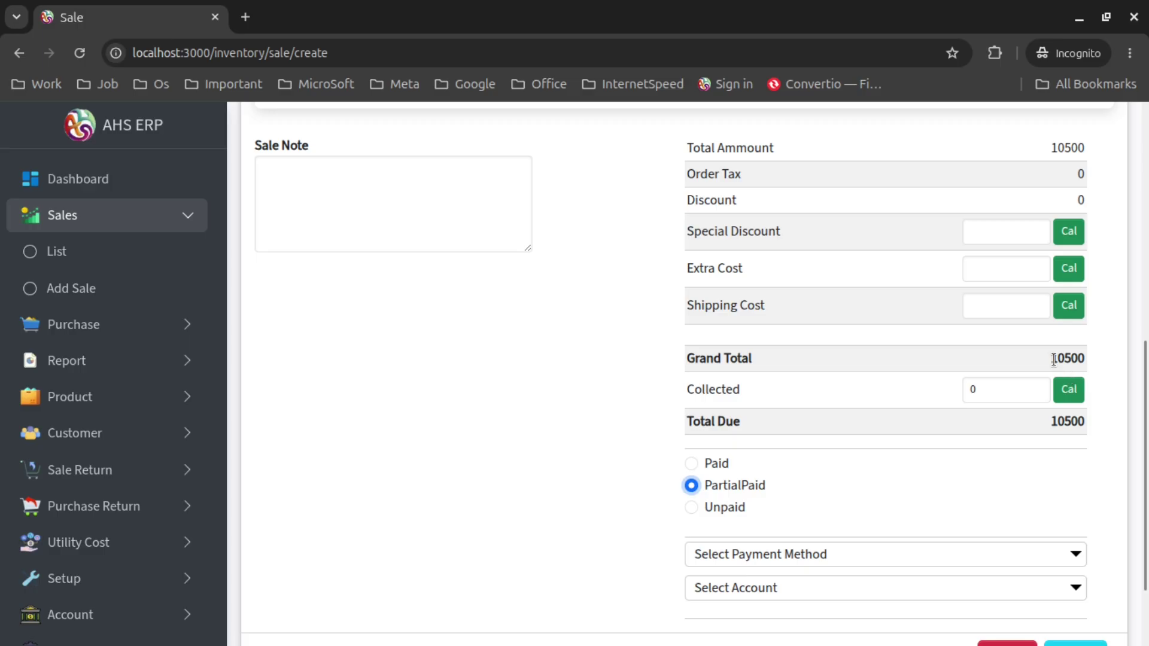
{"action": "left_click", "coordinate": [989, 393]}
{"action": "type", "text": "60000"}
{"action": "key", "text": "BackSpace"}
{"action": "left_click", "coordinate": [1070, 395]}
Set the payment method to Cash, paid into the Cash account
{"action": "scroll", "coordinate": [615, 340], "scroll_direction": "down", "scroll_amount": 3}
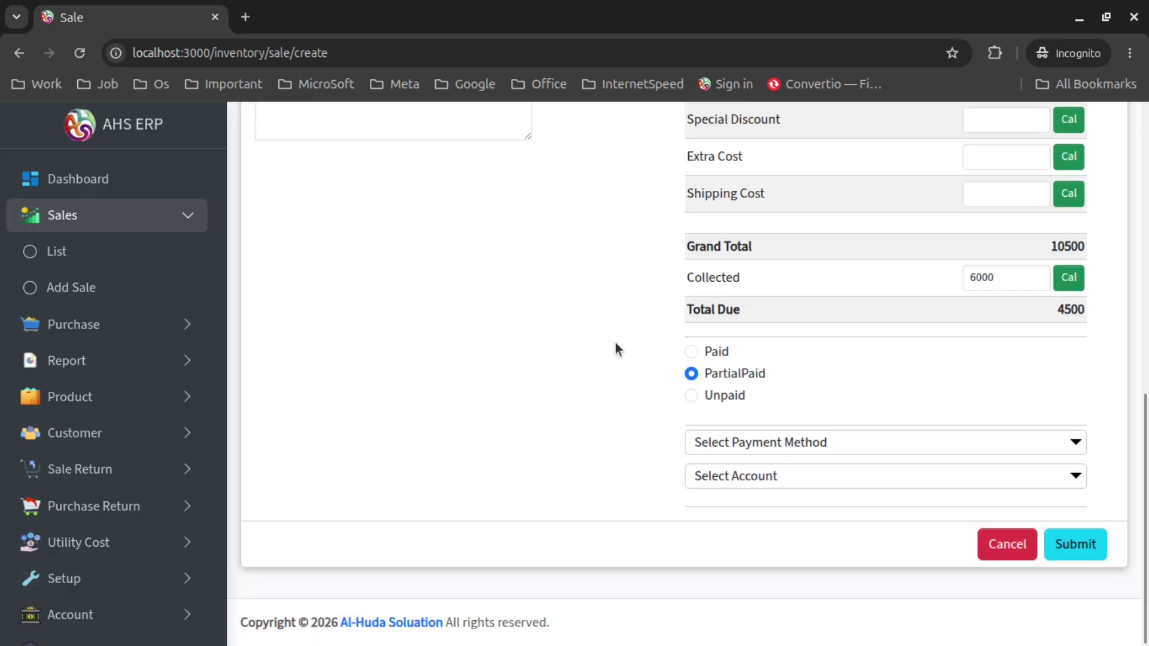
{"action": "left_click", "coordinate": [772, 441]}
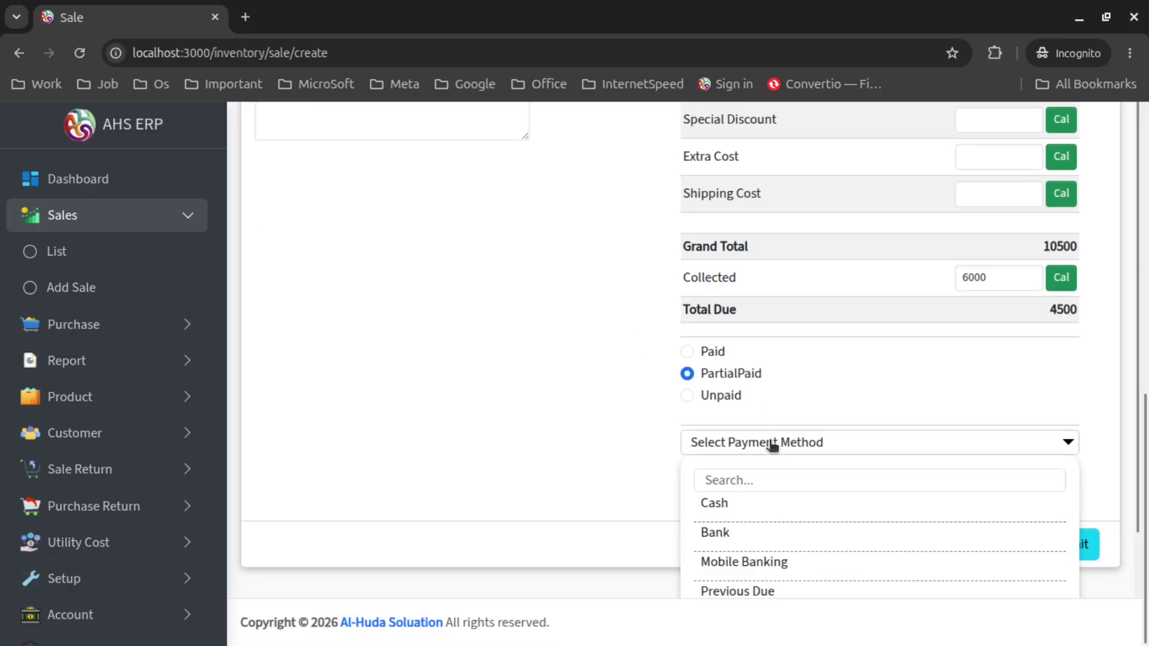
{"action": "left_click", "coordinate": [769, 506]}
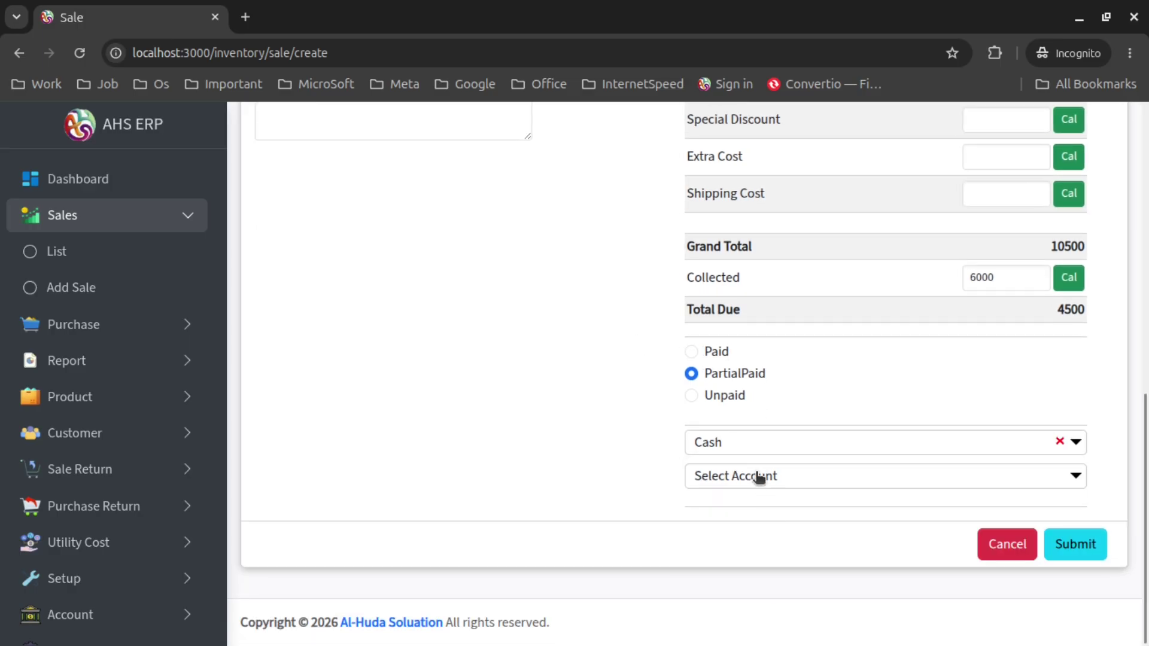
{"action": "left_click", "coordinate": [759, 476]}
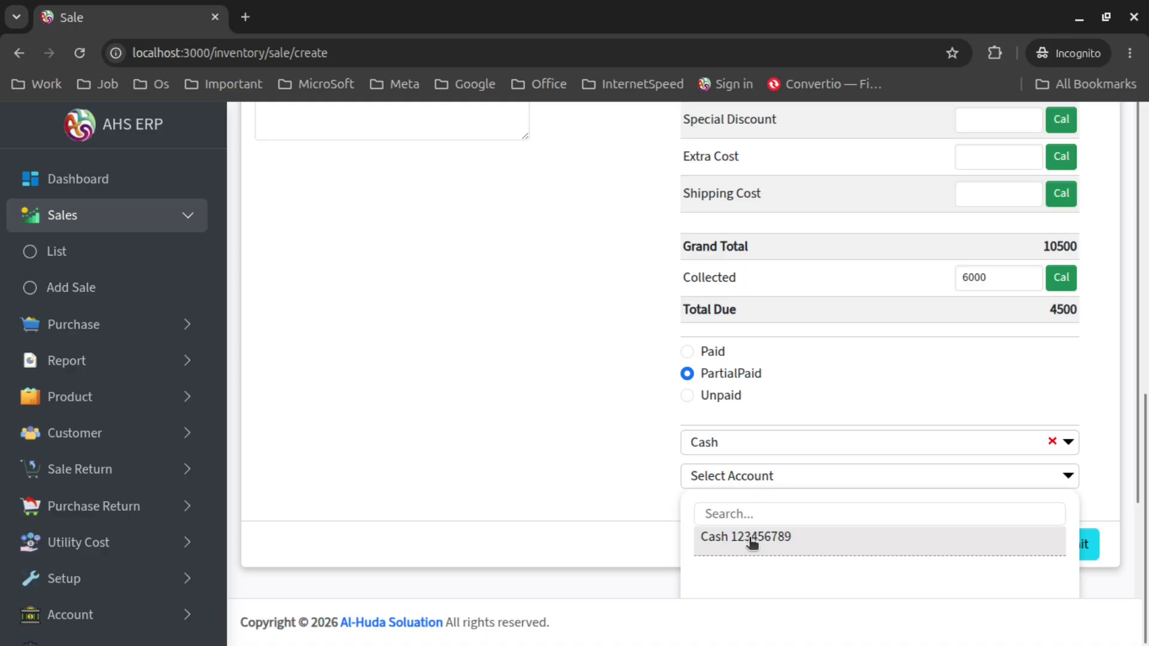
{"action": "left_click", "coordinate": [751, 544]}
Save the 10500 sale, then open its details and check both door lines and totals
{"action": "left_click", "coordinate": [1093, 534]}
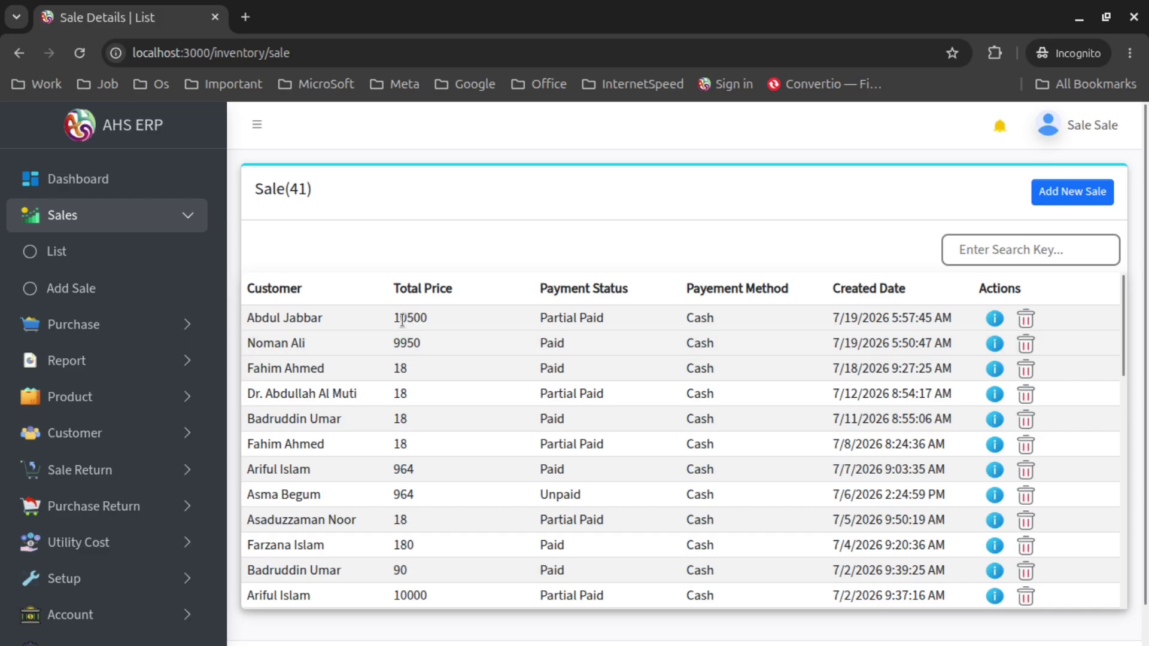
{"action": "left_click_drag", "start_coordinate": [259, 317], "coordinate": [957, 321]}
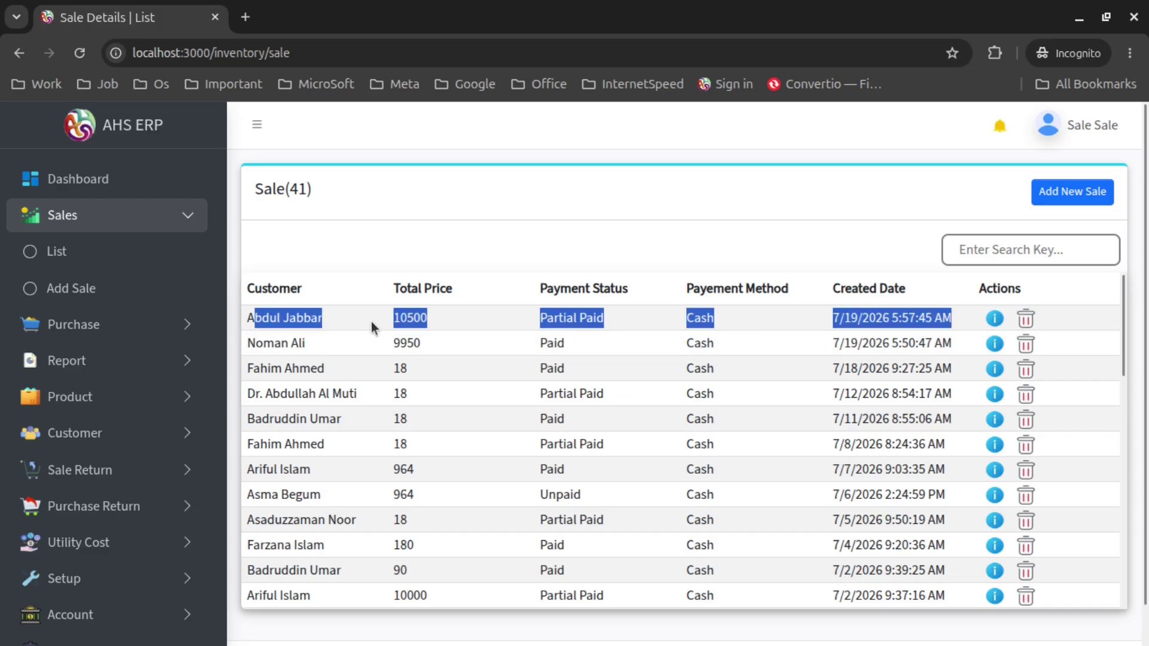
{"action": "left_click", "coordinate": [996, 320]}
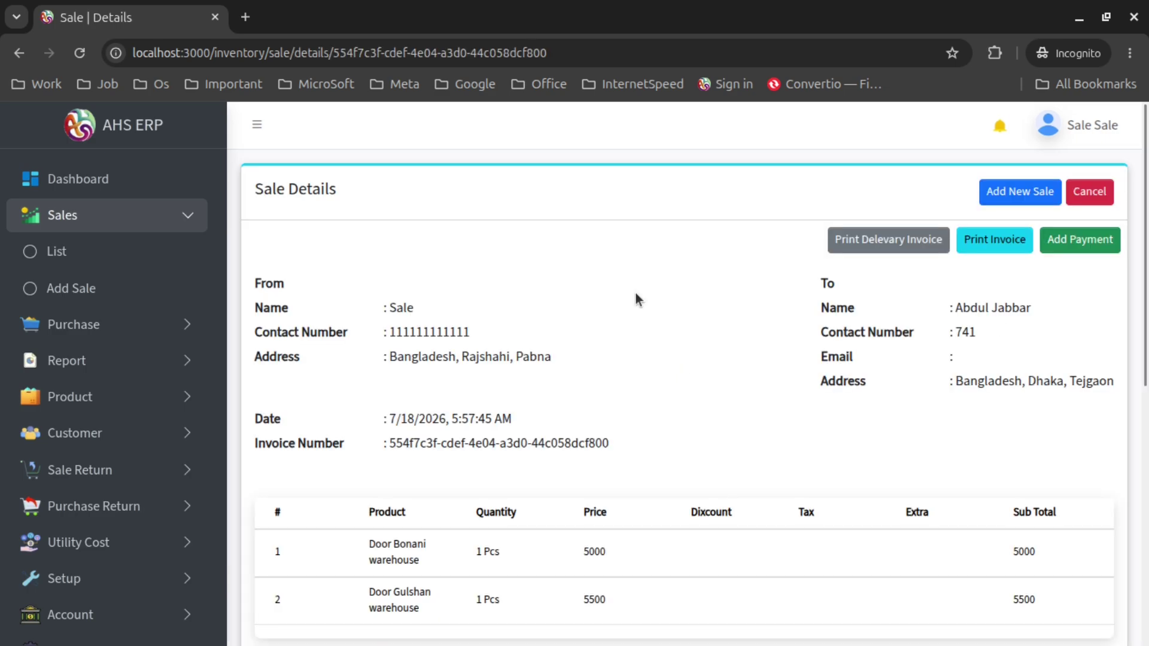
{"action": "scroll", "coordinate": [636, 297], "scroll_direction": "down", "scroll_amount": 8}
{"action": "scroll", "coordinate": [636, 298], "scroll_direction": "up", "scroll_amount": 10}
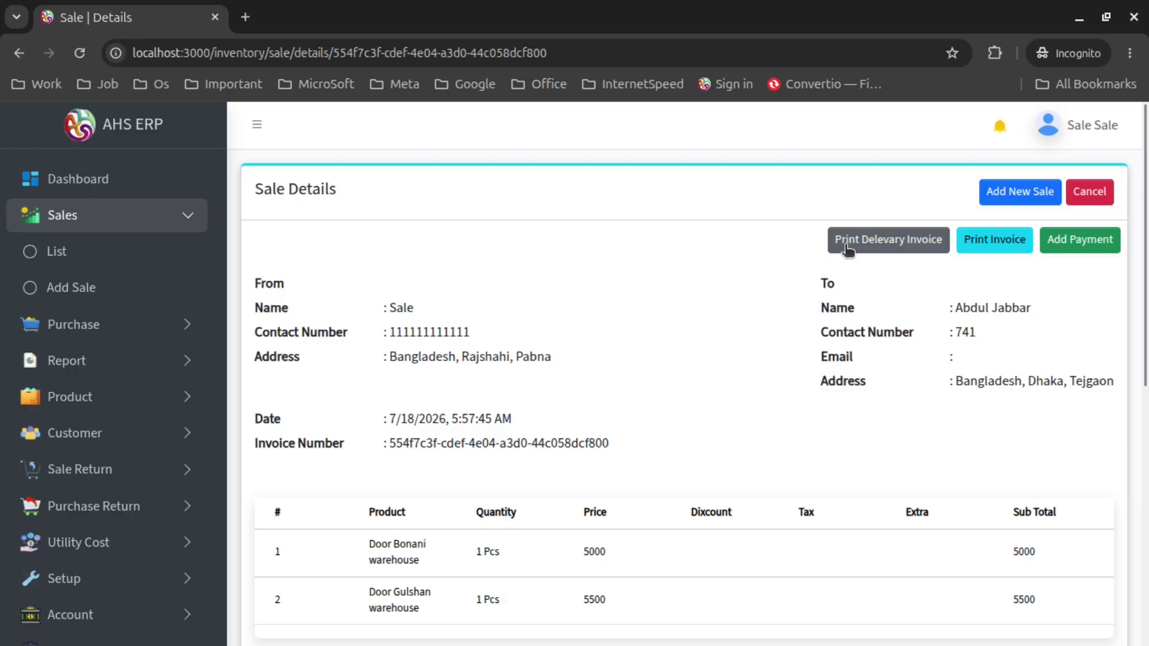
{"action": "scroll", "coordinate": [620, 257], "scroll_direction": "down", "scroll_amount": 3}
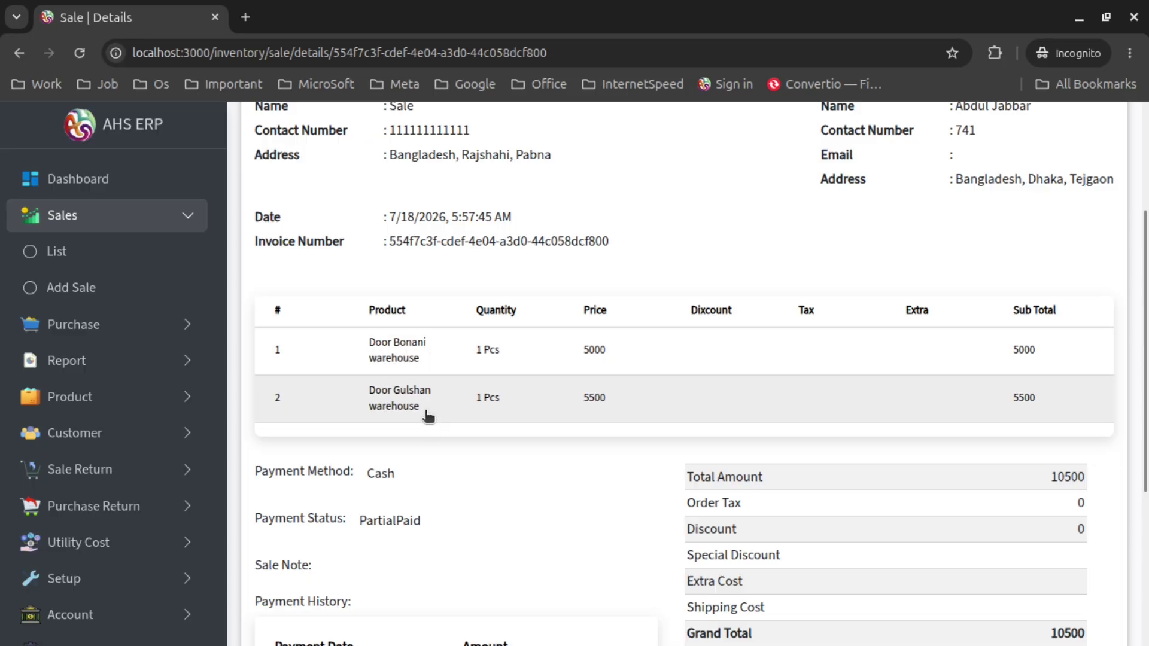
{"action": "scroll", "coordinate": [641, 427], "scroll_direction": "up", "scroll_amount": 3}
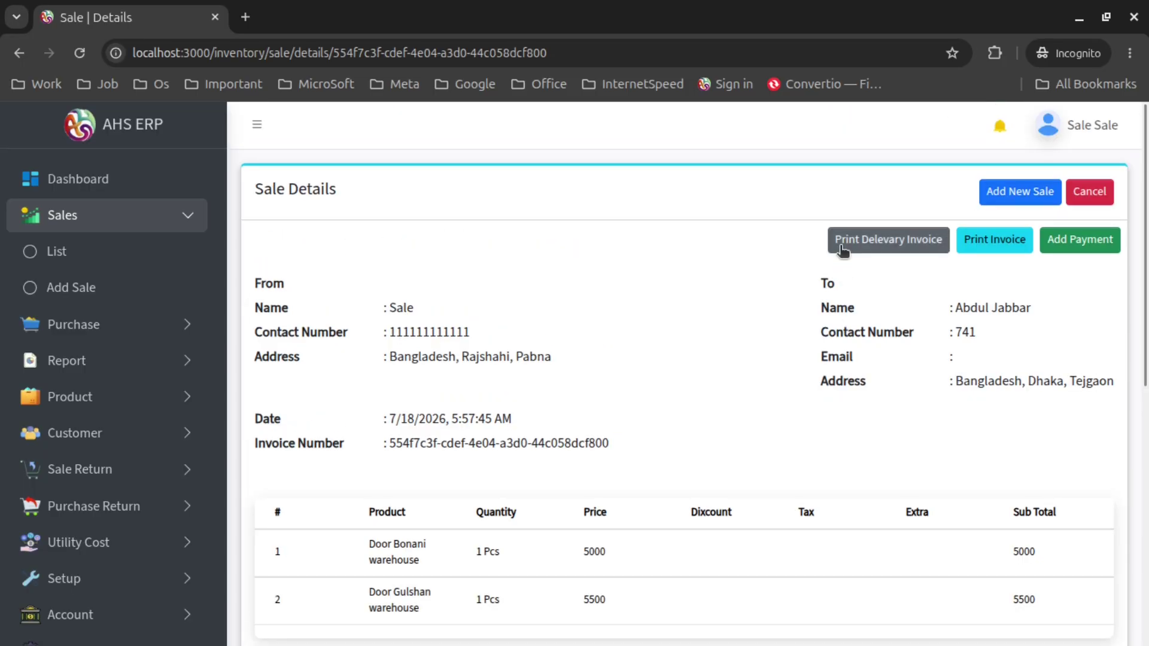
{"action": "left_click", "coordinate": [842, 250]}
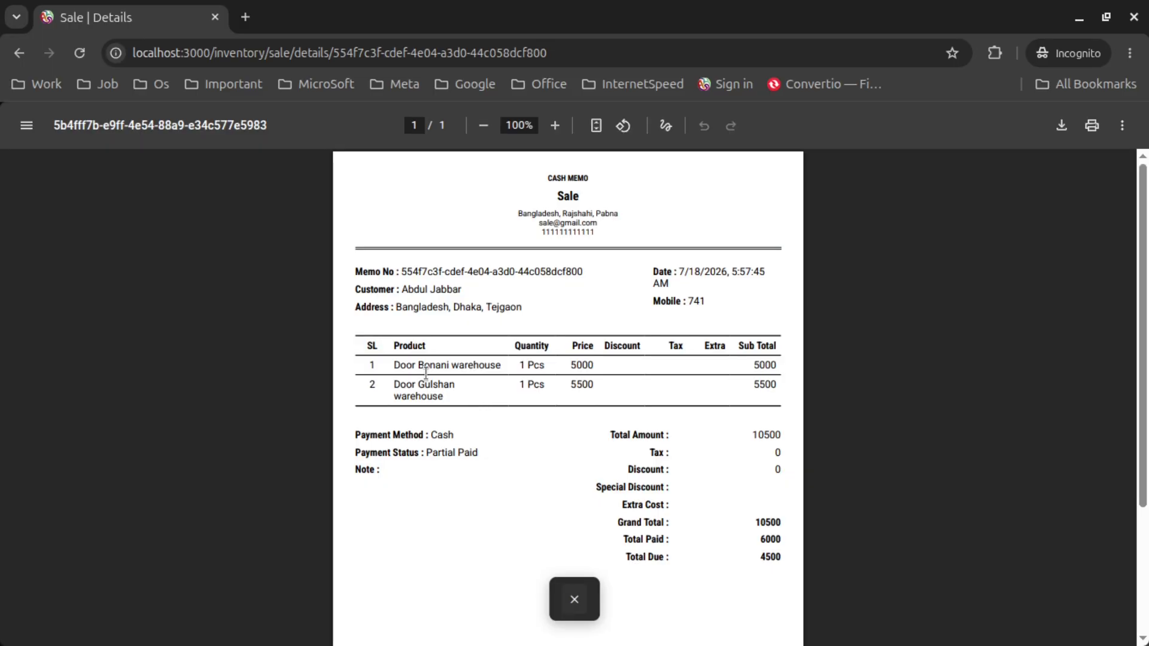
{"action": "left_click_drag", "start_coordinate": [418, 366], "coordinate": [406, 395]}
{"action": "scroll", "coordinate": [558, 405], "scroll_direction": "down", "scroll_amount": 3}
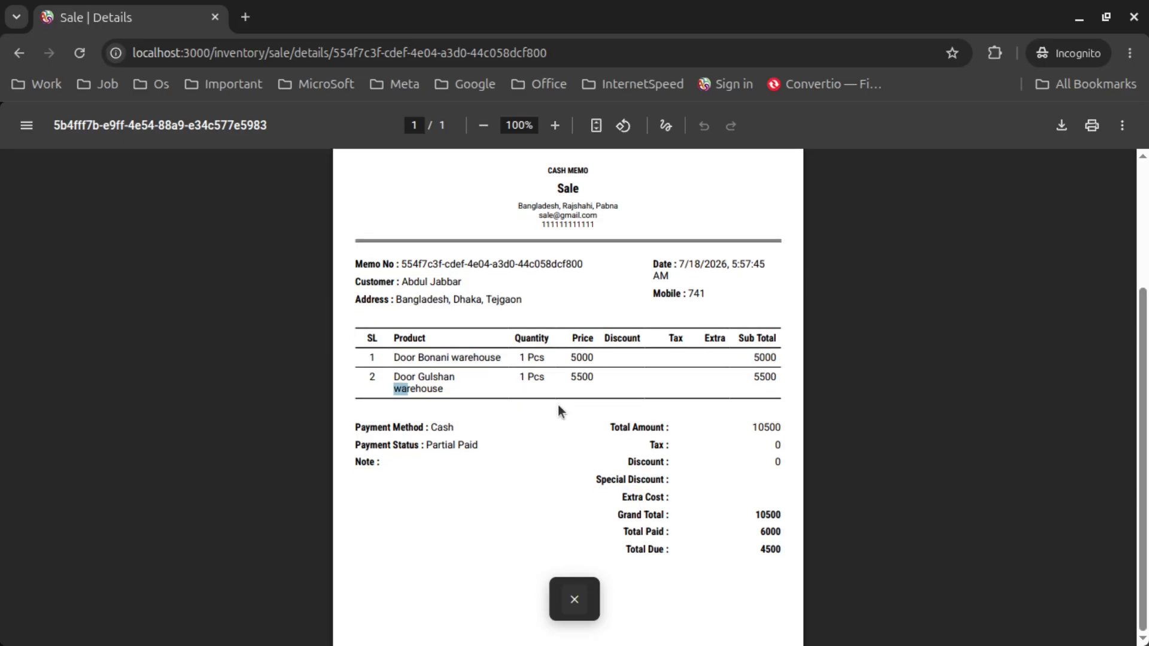
{"action": "scroll", "coordinate": [557, 405], "scroll_direction": "up", "scroll_amount": 2}
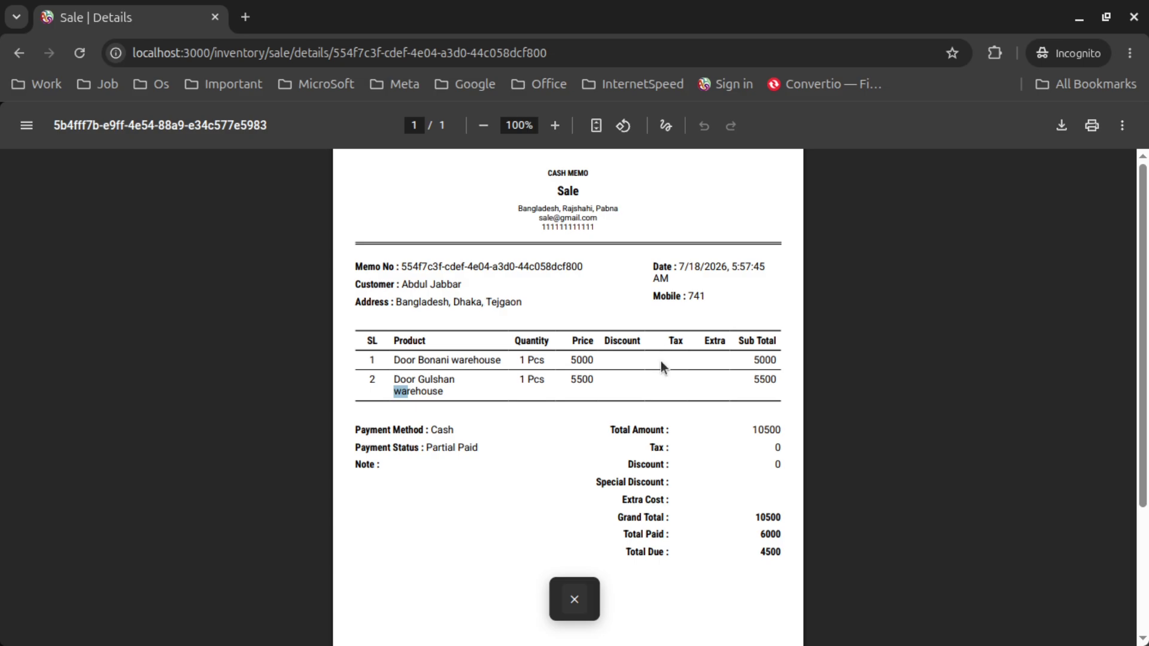
{"action": "scroll", "coordinate": [657, 353], "scroll_direction": "down", "scroll_amount": 1}
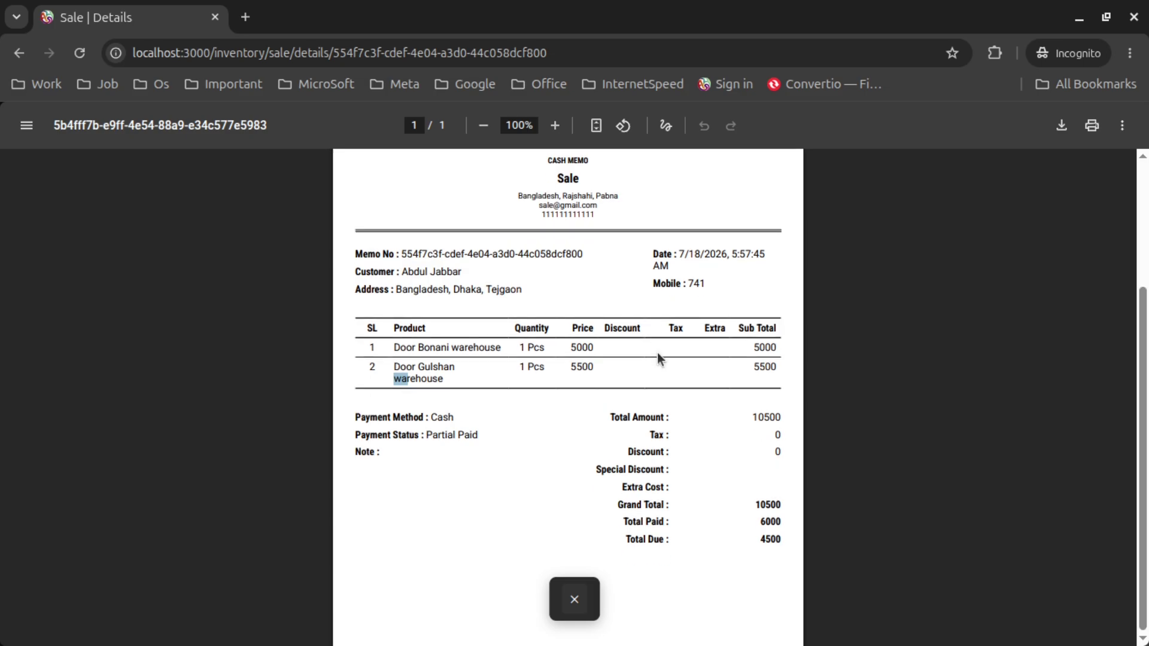
{"action": "scroll", "coordinate": [657, 353], "scroll_direction": "down", "scroll_amount": 3}
{"action": "left_click", "coordinate": [575, 599]}
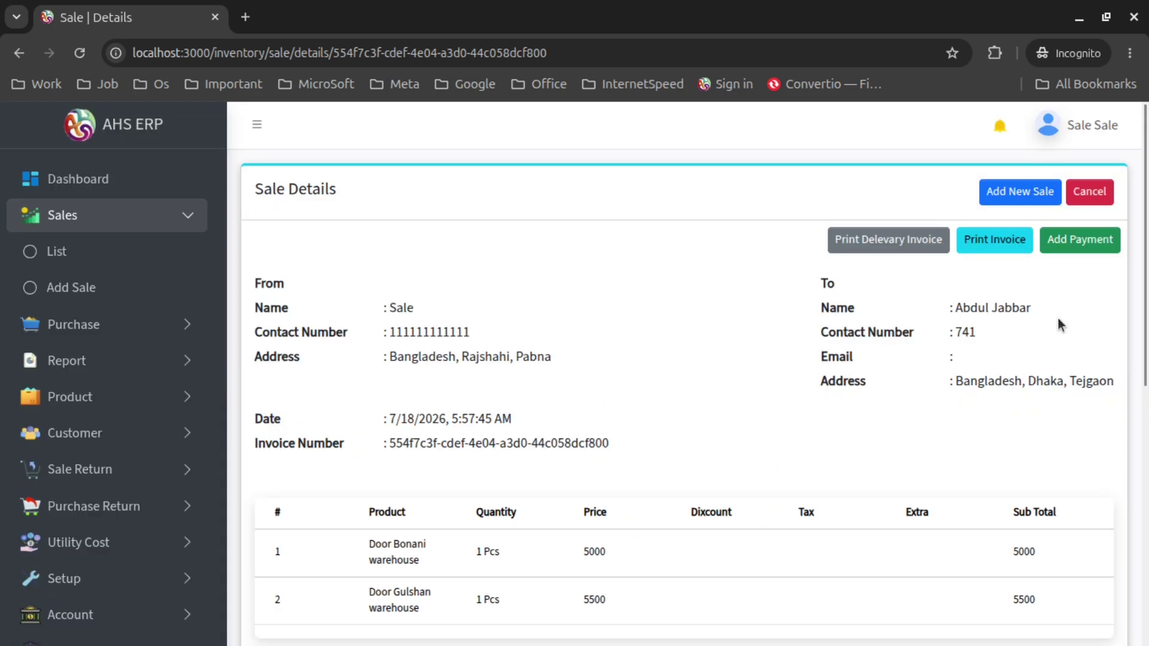
{"action": "left_click", "coordinate": [1011, 245]}
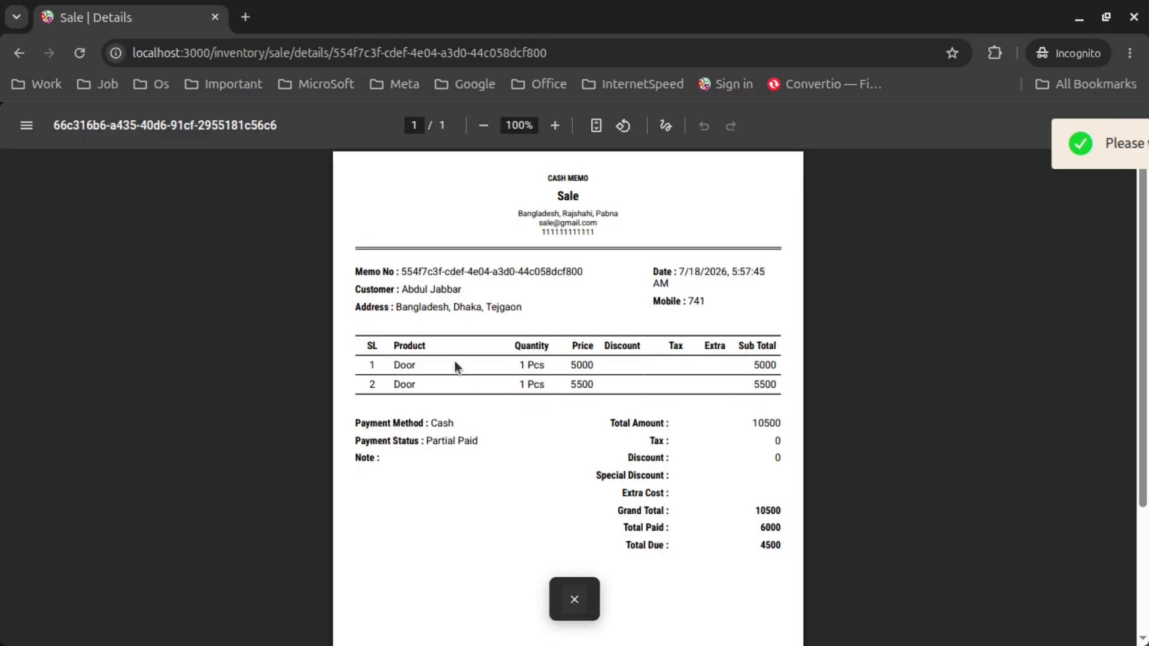
{"action": "left_click", "coordinate": [574, 600]}
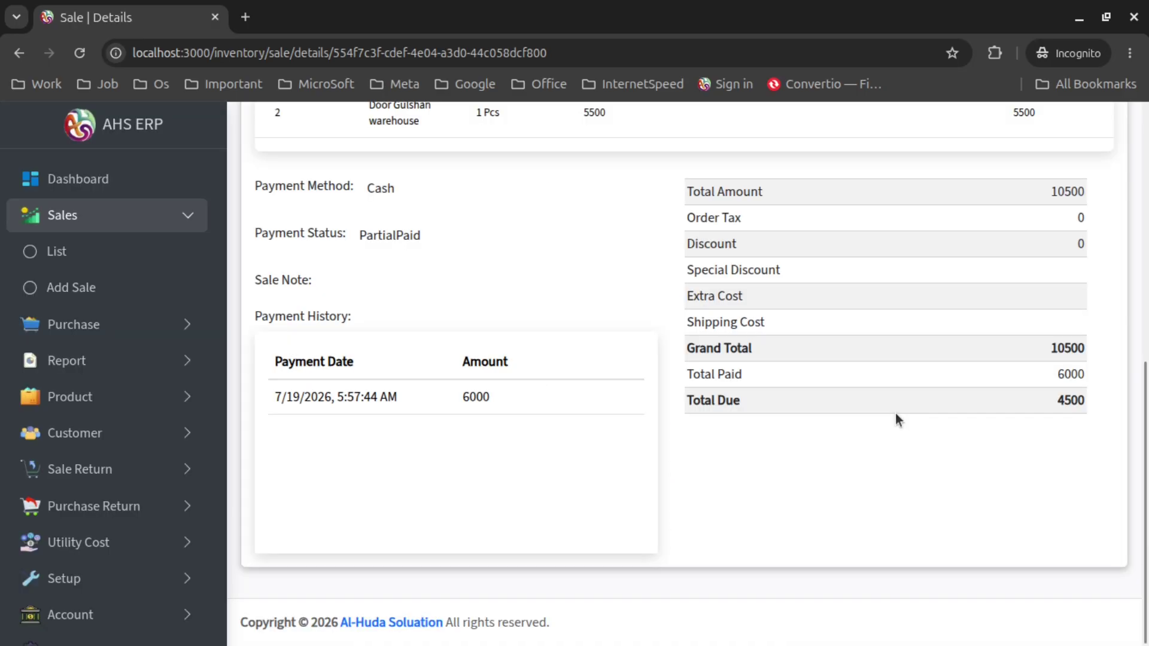
{"action": "scroll", "coordinate": [895, 421], "scroll_direction": "up", "scroll_amount": 8}
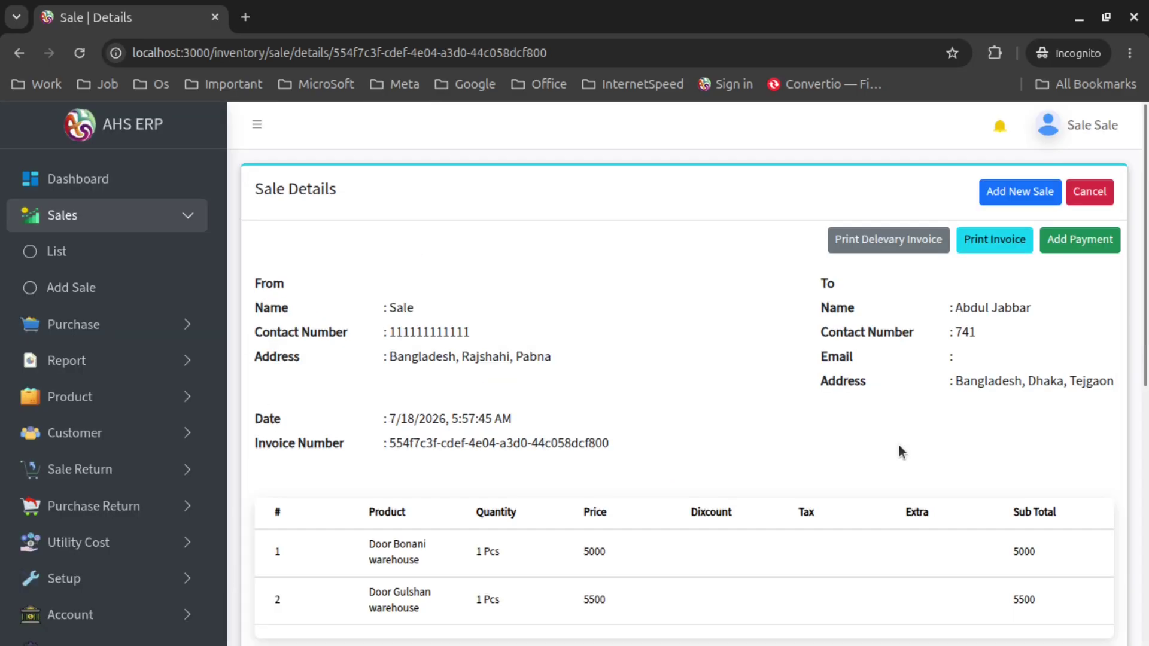
{"action": "scroll", "coordinate": [899, 452], "scroll_direction": "down", "scroll_amount": 5}
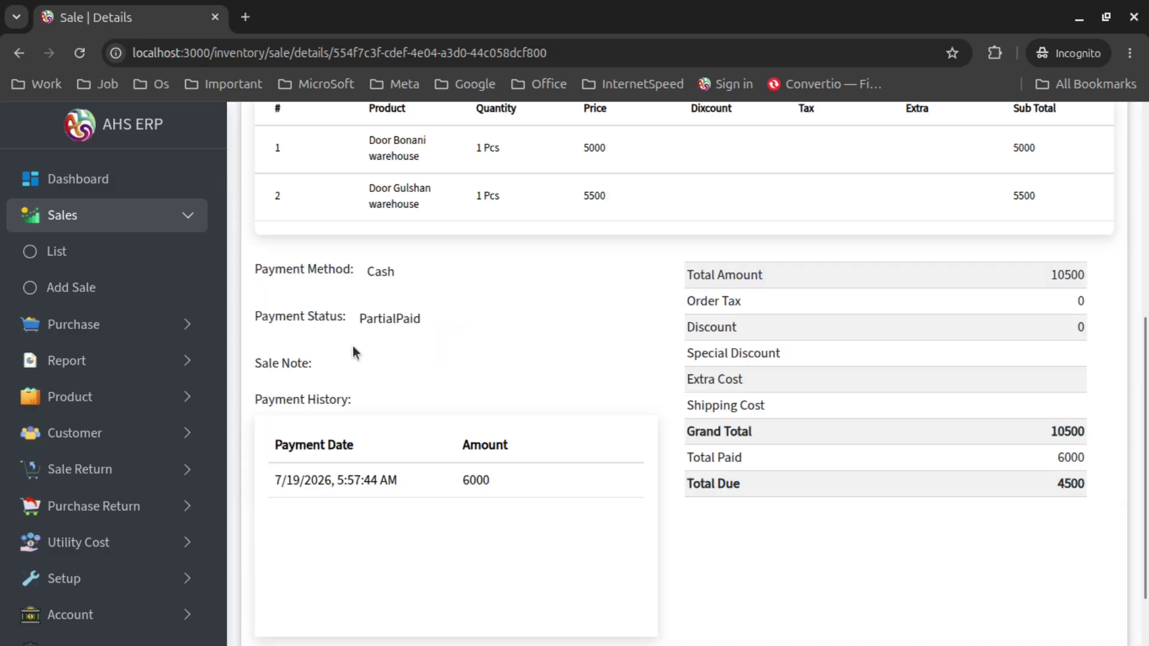
{"action": "double_click", "coordinate": [412, 311]}
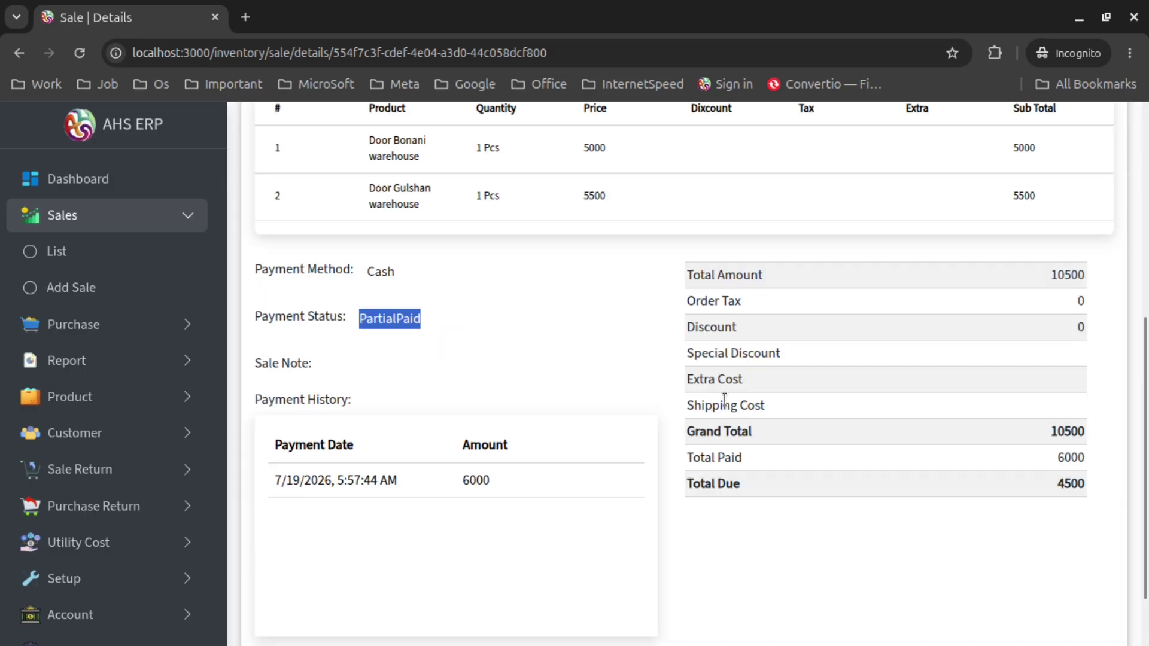
{"action": "scroll", "coordinate": [682, 414], "scroll_direction": "up", "scroll_amount": 7}
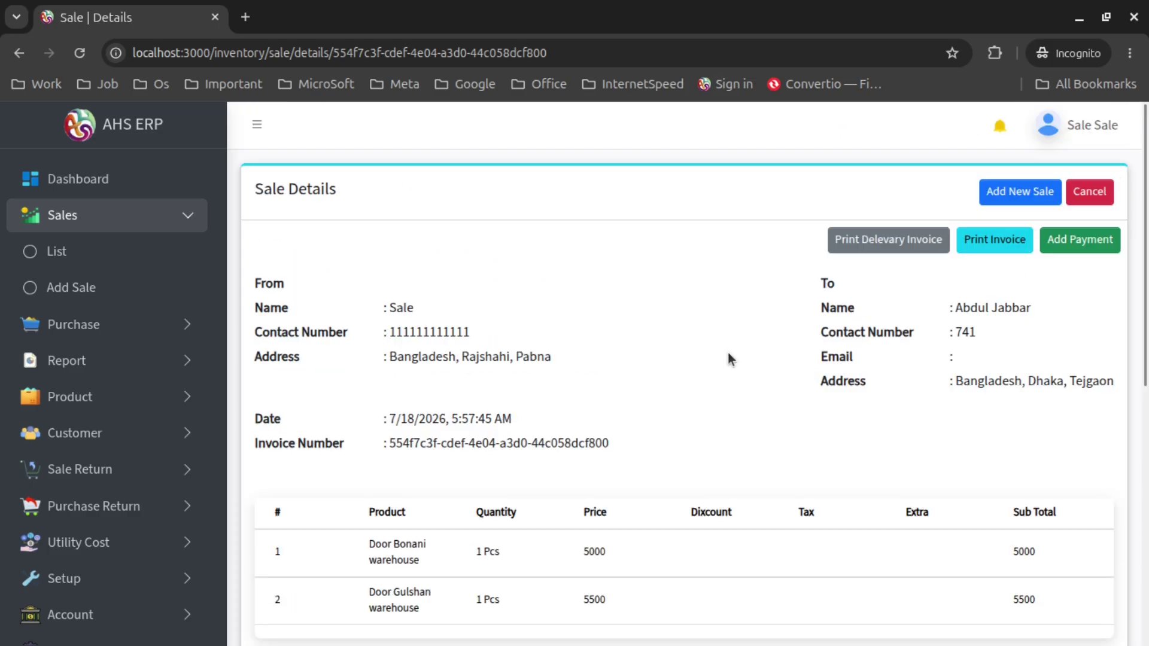
{"action": "scroll", "coordinate": [745, 520], "scroll_direction": "down", "scroll_amount": 8}
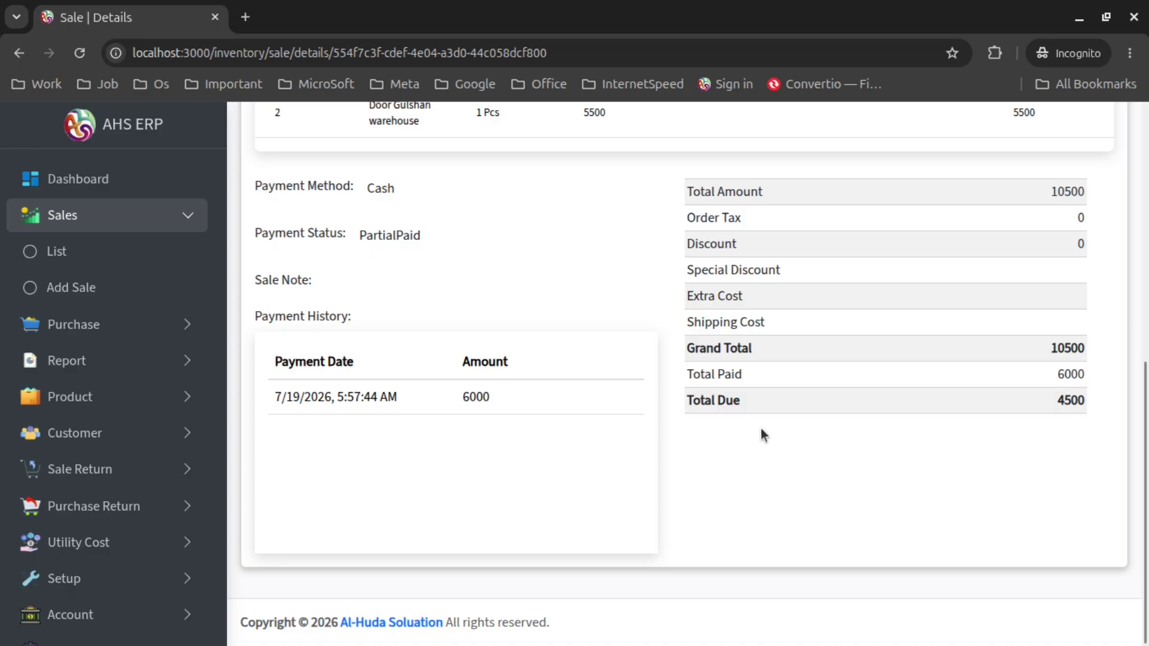
{"action": "scroll", "coordinate": [761, 430], "scroll_direction": "up", "scroll_amount": 10}
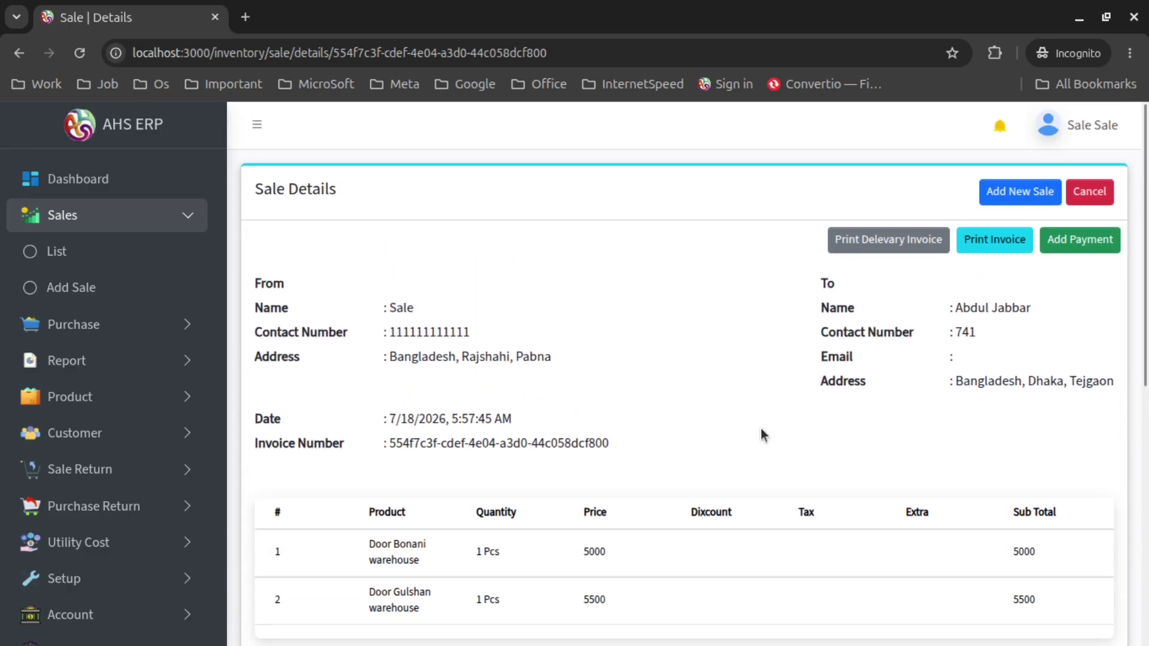
Find the 7/2/2026 10000 sale in the sales list and open its details showing 7000 paid
{"action": "left_click", "coordinate": [115, 263]}
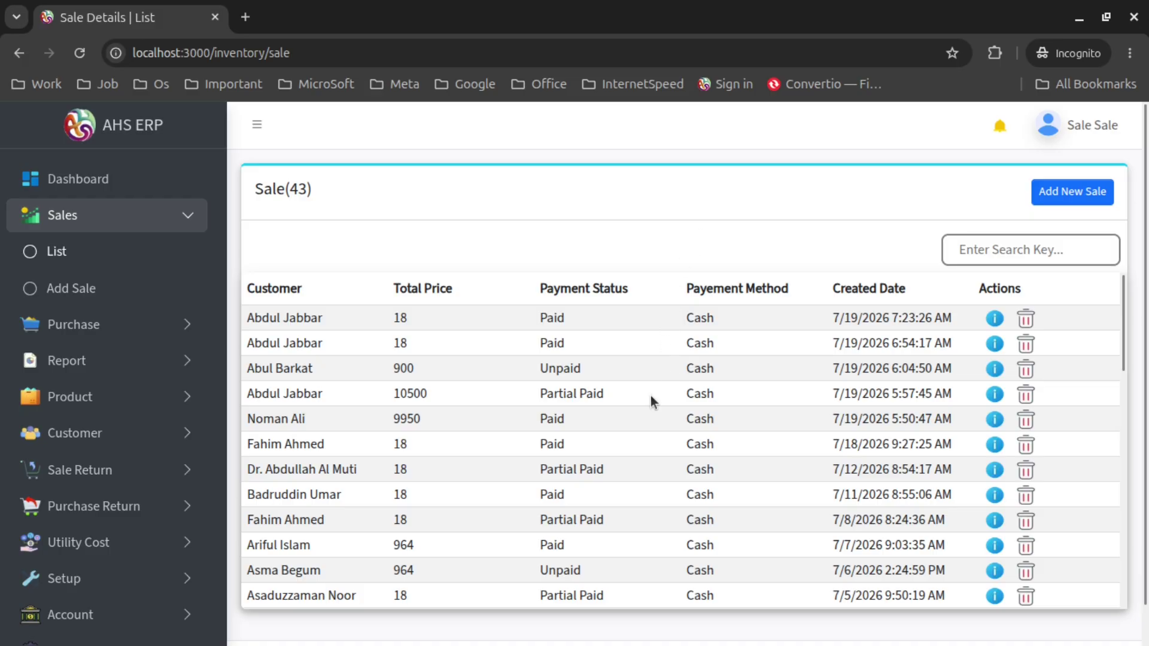
{"action": "scroll", "coordinate": [648, 404], "scroll_direction": "down", "scroll_amount": 4}
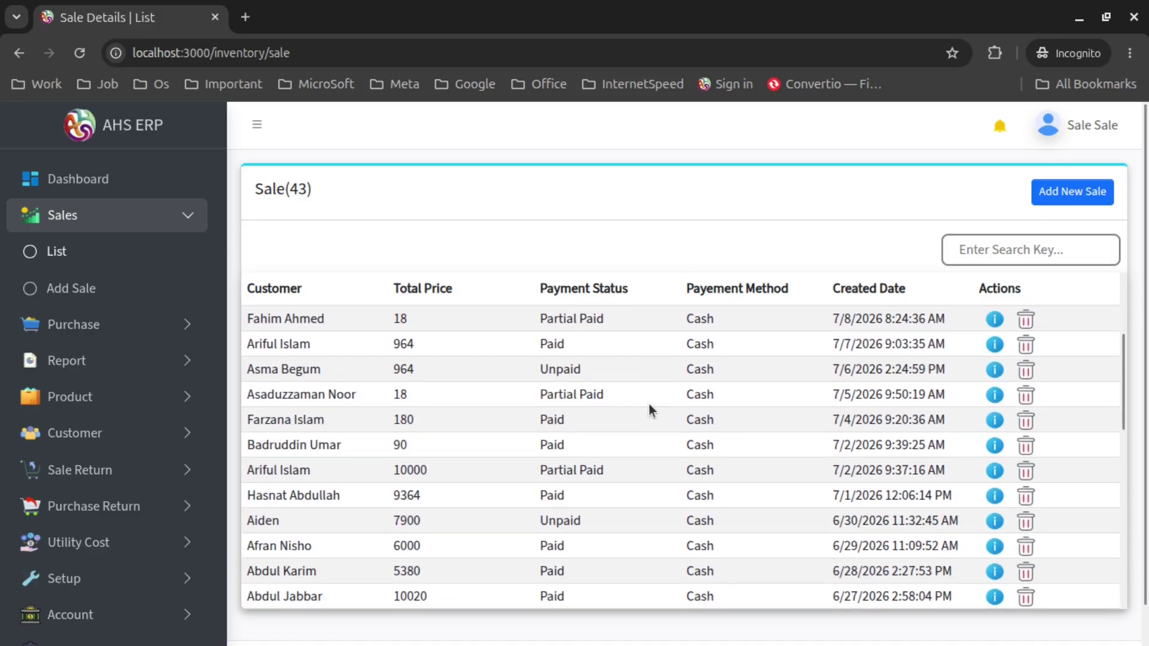
{"action": "scroll", "coordinate": [648, 404], "scroll_direction": "down", "scroll_amount": 2}
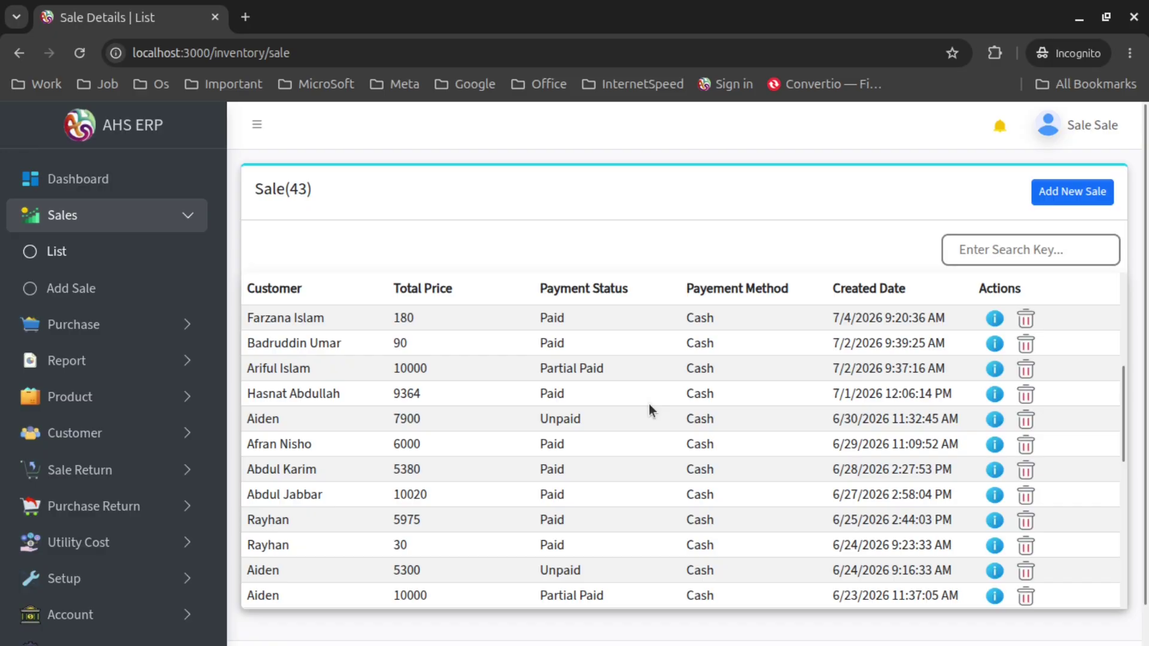
{"action": "double_click", "coordinate": [261, 369]}
{"action": "left_click_drag", "start_coordinate": [260, 368], "coordinate": [1039, 374]}
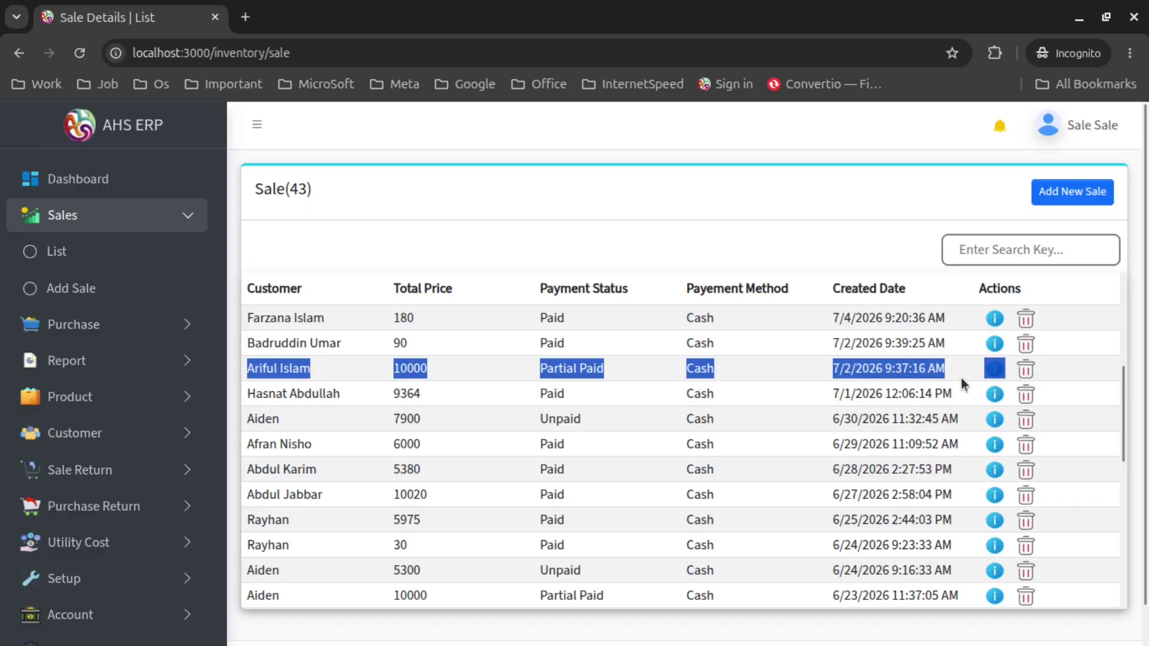
{"action": "left_click", "coordinate": [994, 369]}
{"action": "scroll", "coordinate": [722, 346], "scroll_direction": "down", "scroll_amount": 5}
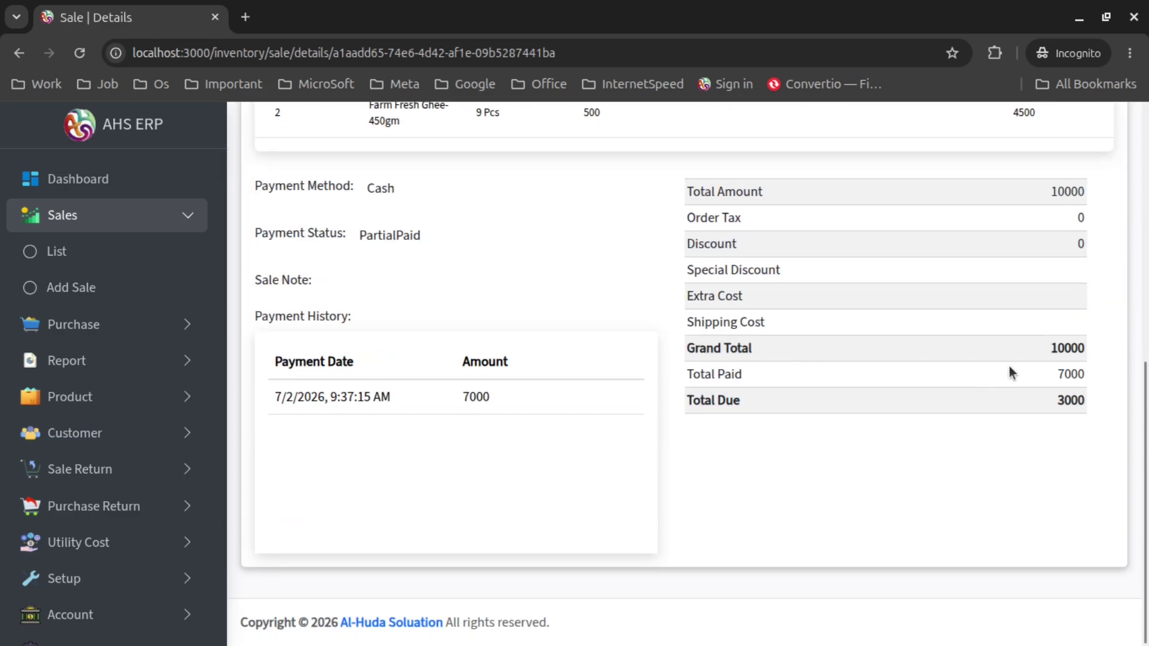
{"action": "left_click_drag", "start_coordinate": [1057, 374], "coordinate": [1090, 407]}
{"action": "scroll", "coordinate": [1010, 411], "scroll_direction": "up", "scroll_amount": 3}
Record a 2000 Cash payment into the Cash account with a 1000 discount
{"action": "scroll", "coordinate": [1010, 411], "scroll_direction": "up", "scroll_amount": 3}
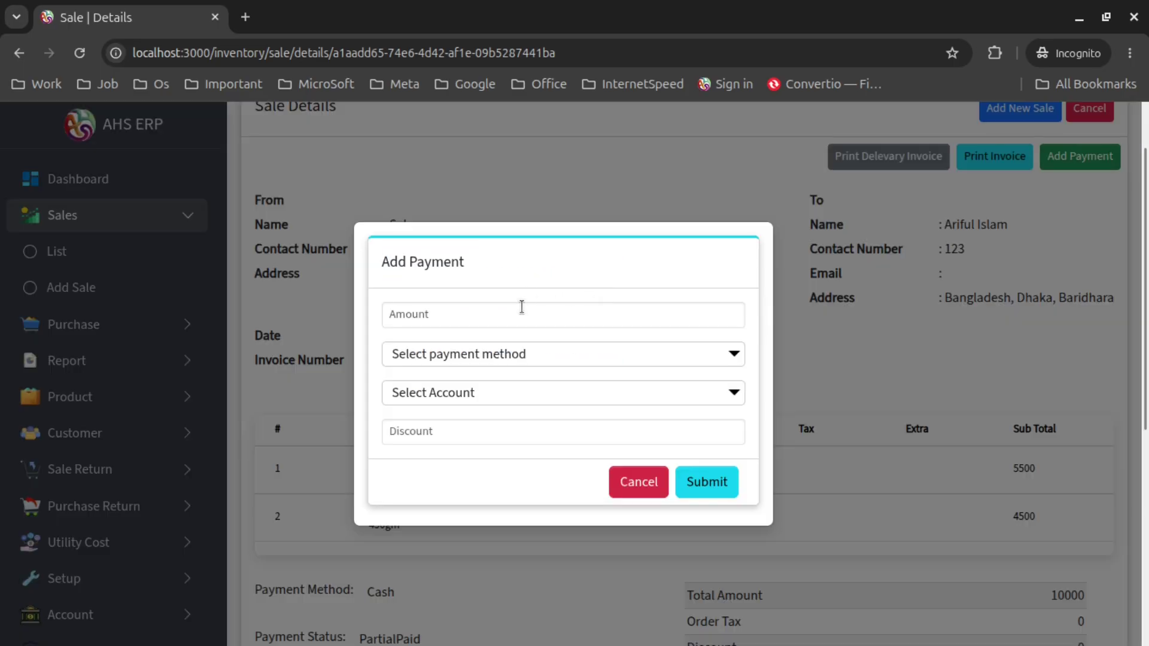
{"action": "left_click", "coordinate": [522, 315]}
{"action": "type", "text": "2"}
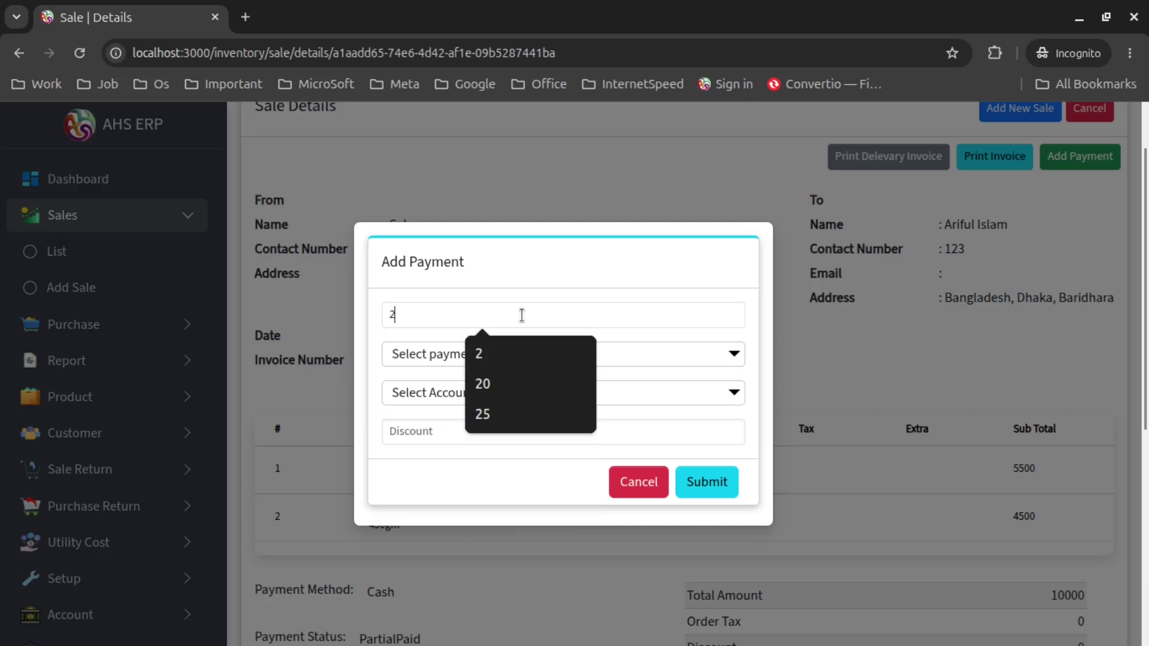
{"action": "type", "text": "000"}
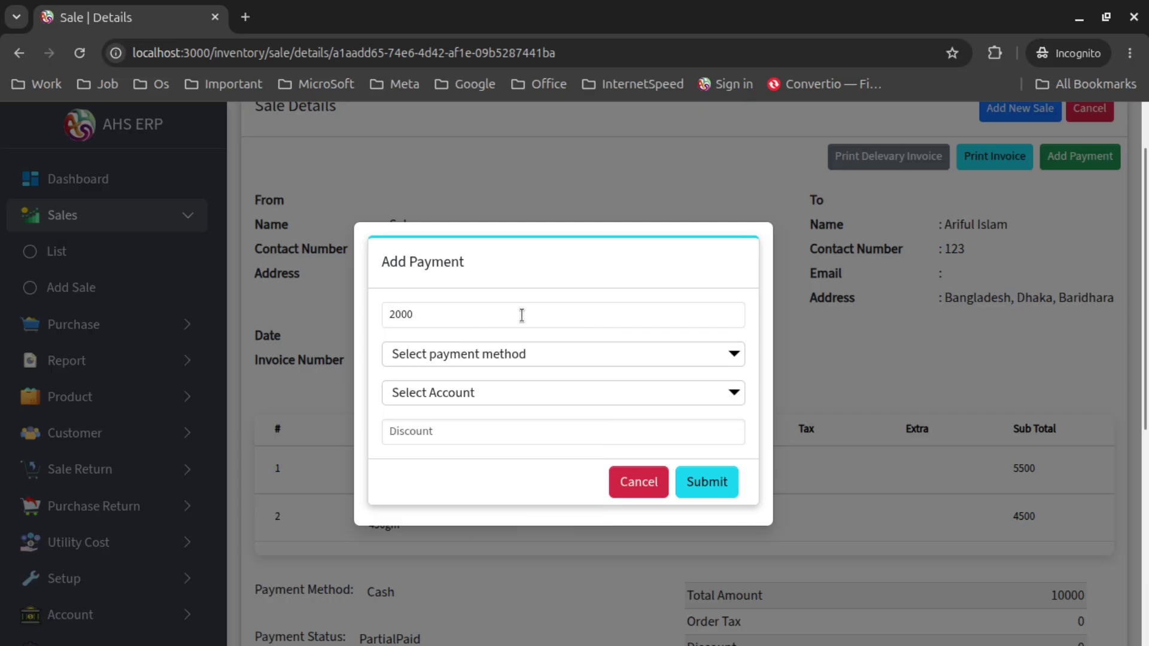
{"action": "left_click", "coordinate": [523, 354]}
{"action": "left_click", "coordinate": [472, 428]}
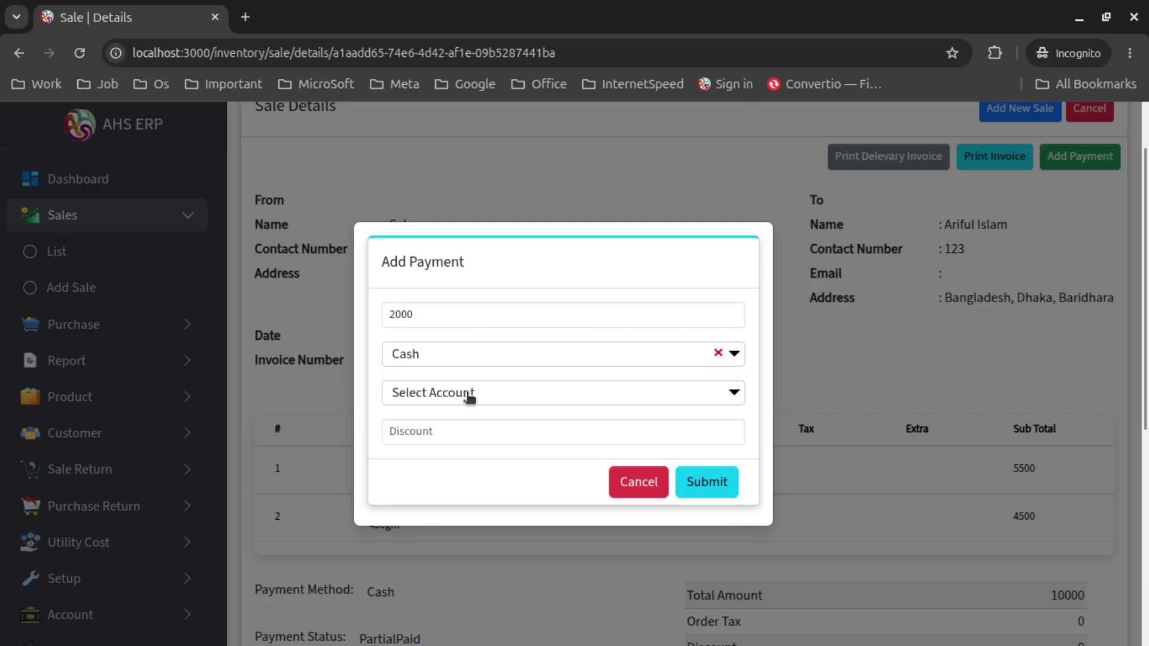
{"action": "left_click", "coordinate": [470, 394]}
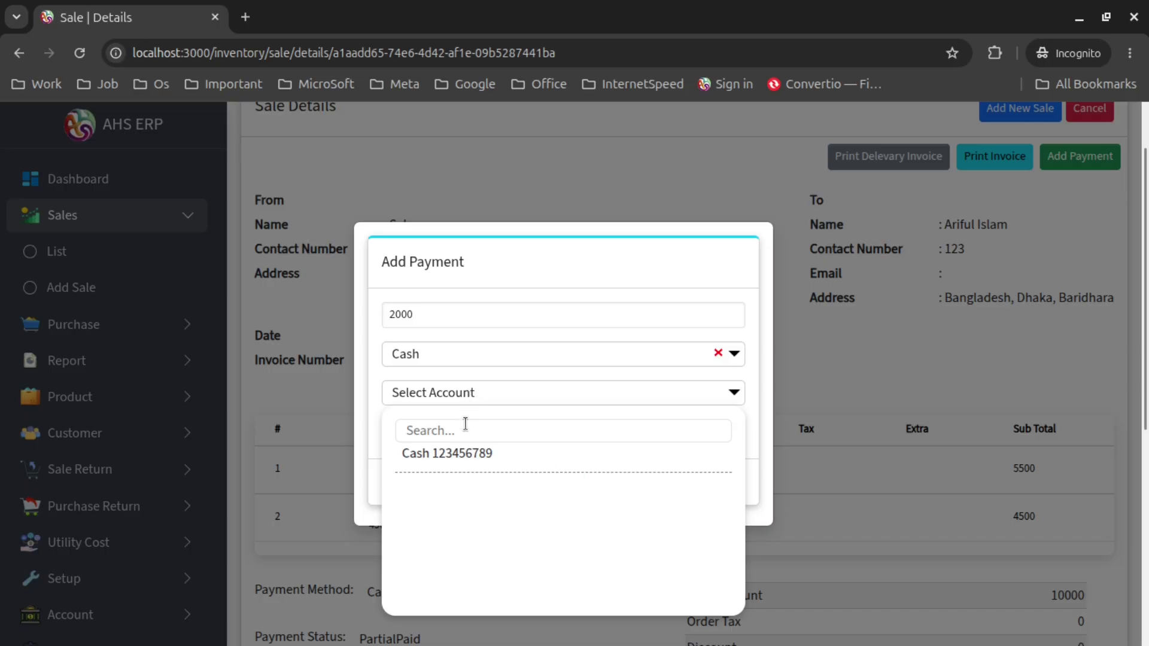
{"action": "left_click", "coordinate": [461, 456]}
{"action": "left_click", "coordinate": [457, 432]}
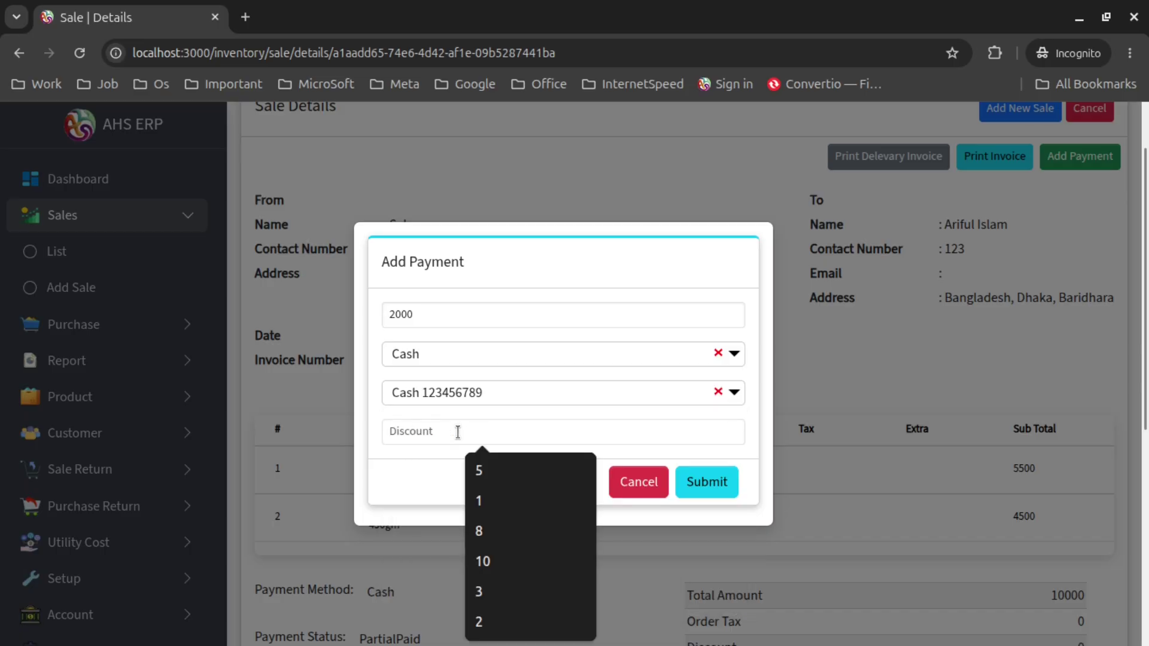
{"action": "type", "text": "1000"}
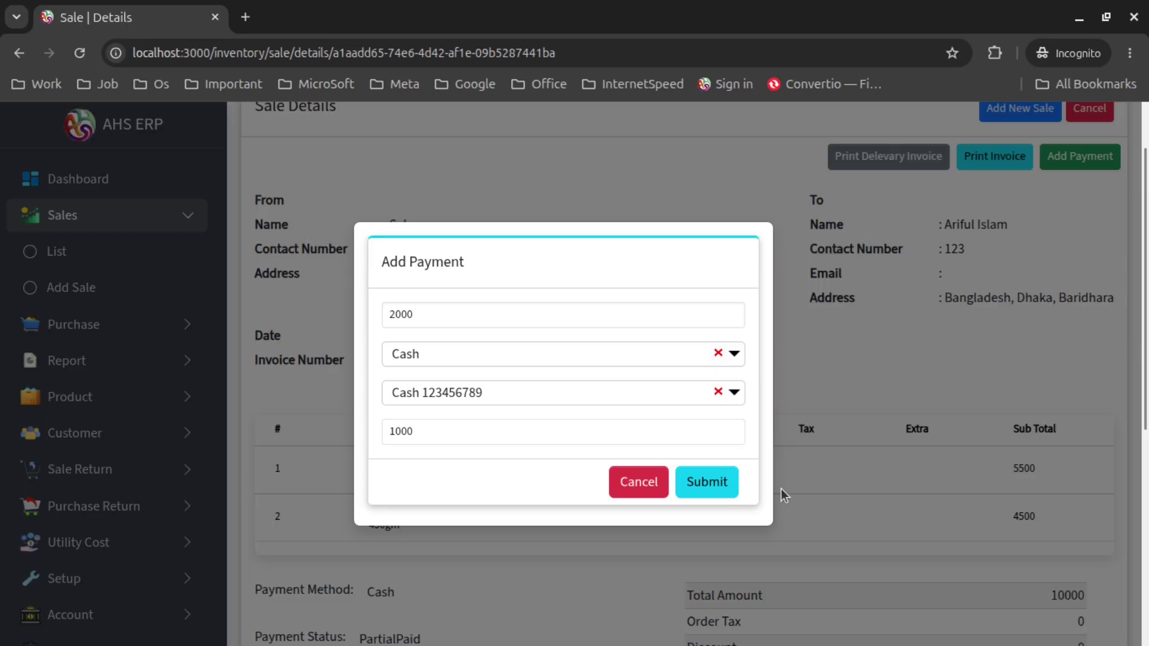
{"action": "left_click", "coordinate": [709, 484]}
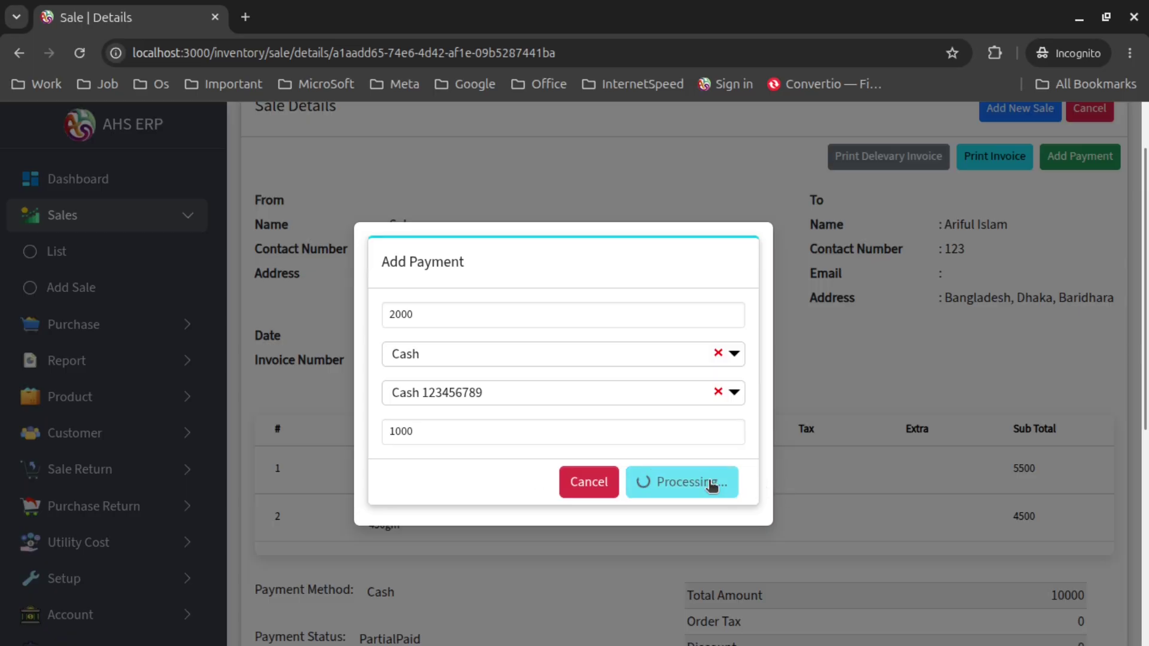
Check the 10000 total, 1000 discount and 2000 payment in the sale details
{"action": "scroll", "coordinate": [740, 417], "scroll_direction": "down", "scroll_amount": 5}
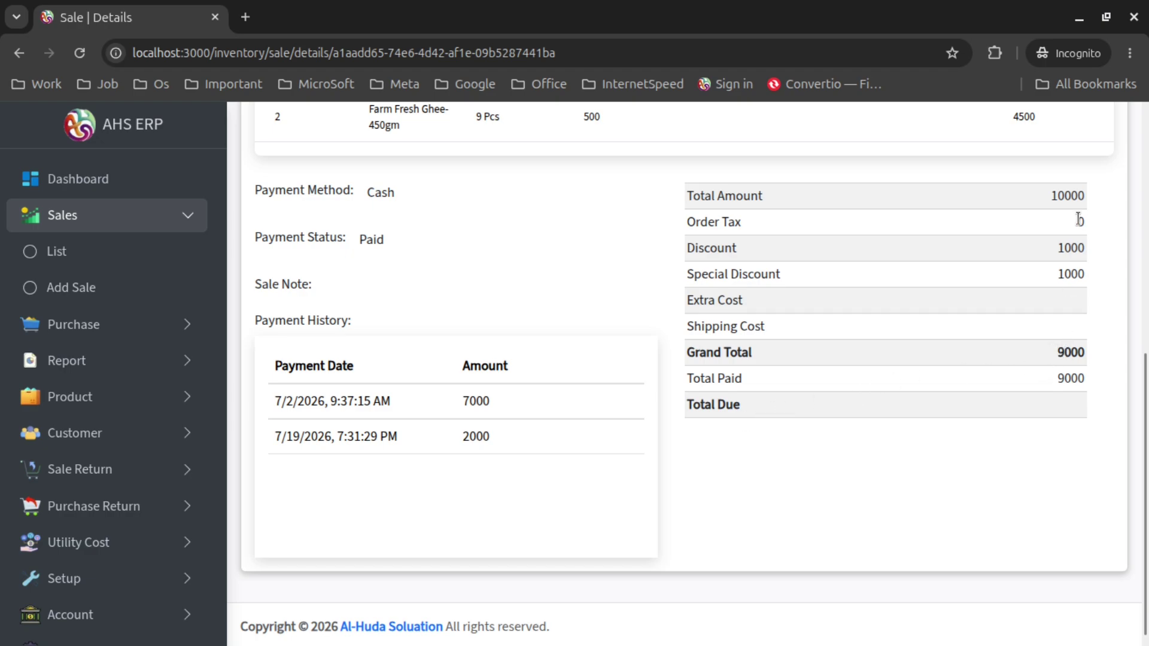
{"action": "double_click", "coordinate": [1061, 192]}
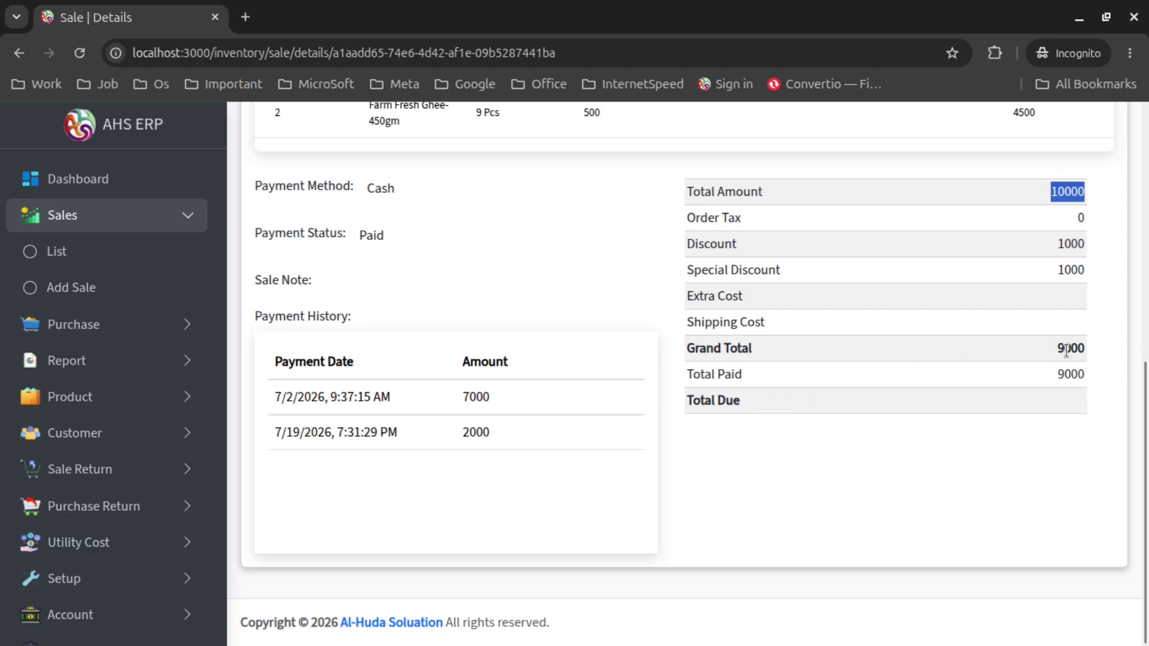
{"action": "left_click", "coordinate": [1064, 243]}
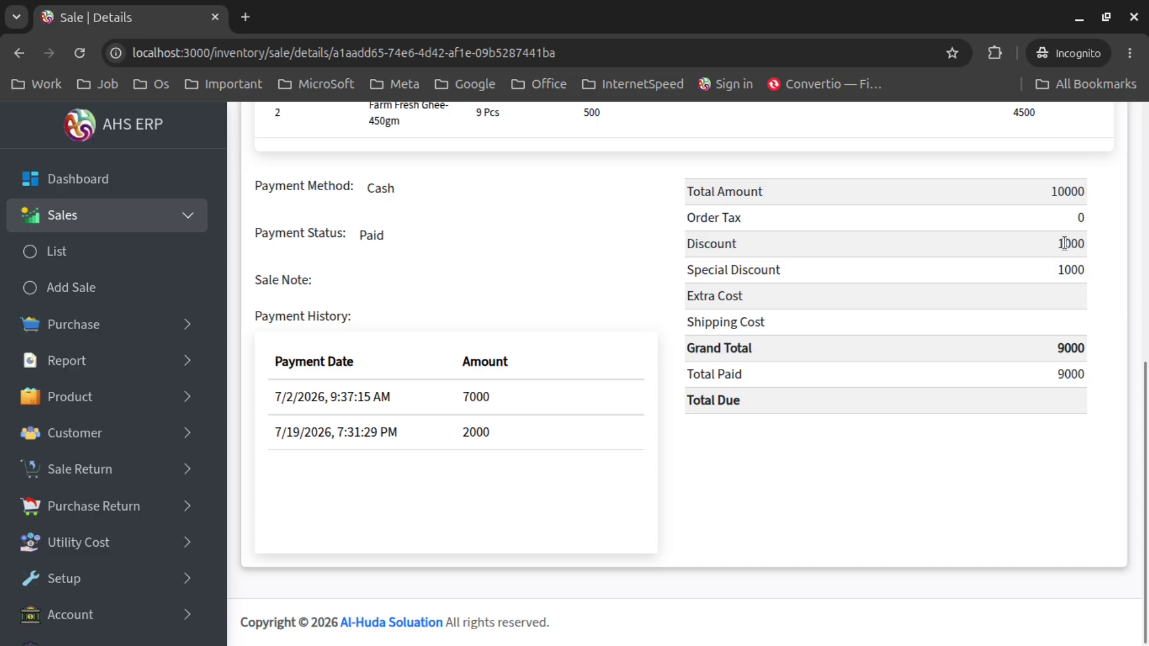
{"action": "double_click", "coordinate": [1064, 243]}
{"action": "left_click_drag", "start_coordinate": [500, 435], "coordinate": [468, 435]}
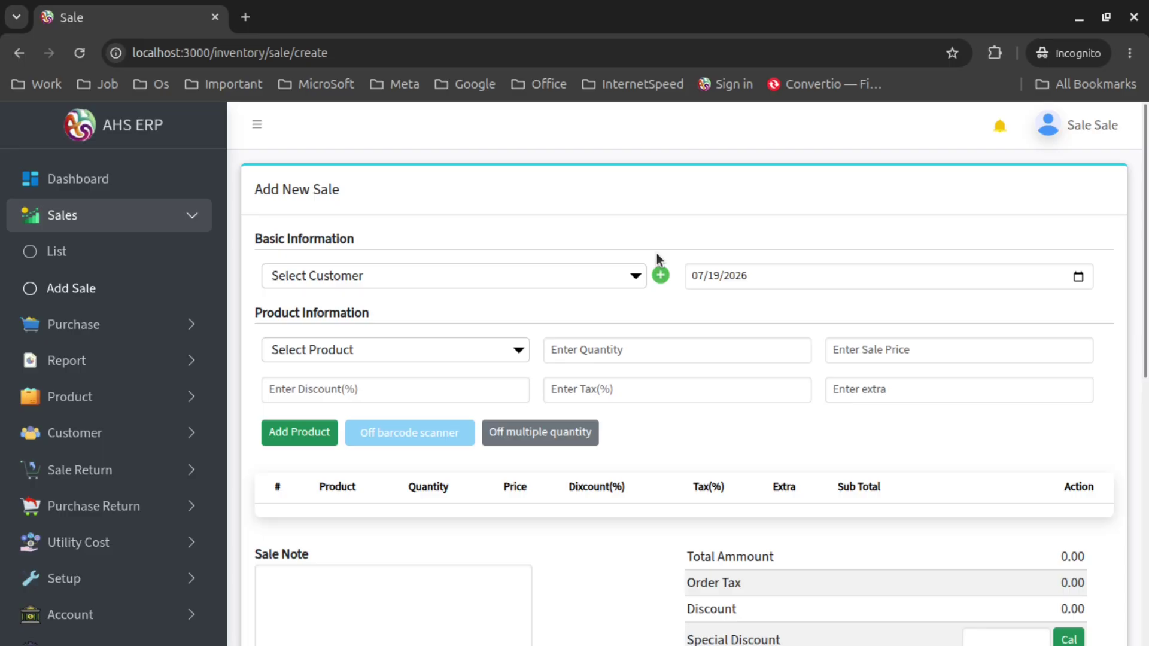
Choose the customer for the new sale
{"action": "left_click", "coordinate": [375, 280]}
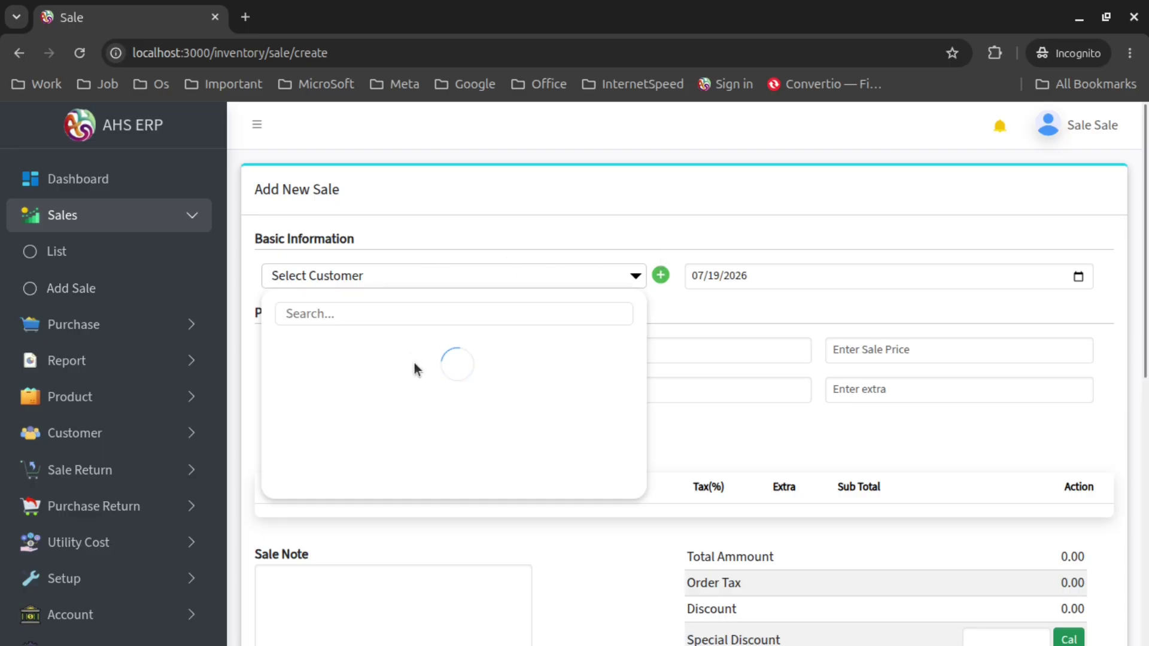
{"action": "scroll", "coordinate": [417, 383], "scroll_direction": "down", "scroll_amount": 3}
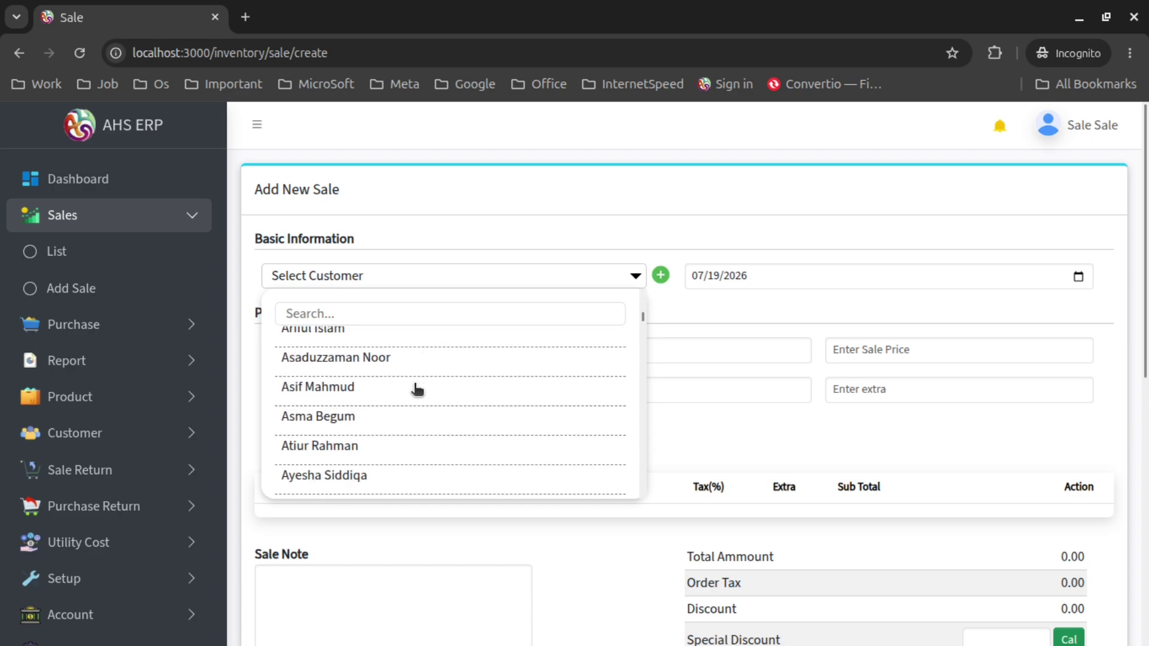
{"action": "scroll", "coordinate": [417, 425], "scroll_direction": "down", "scroll_amount": 4}
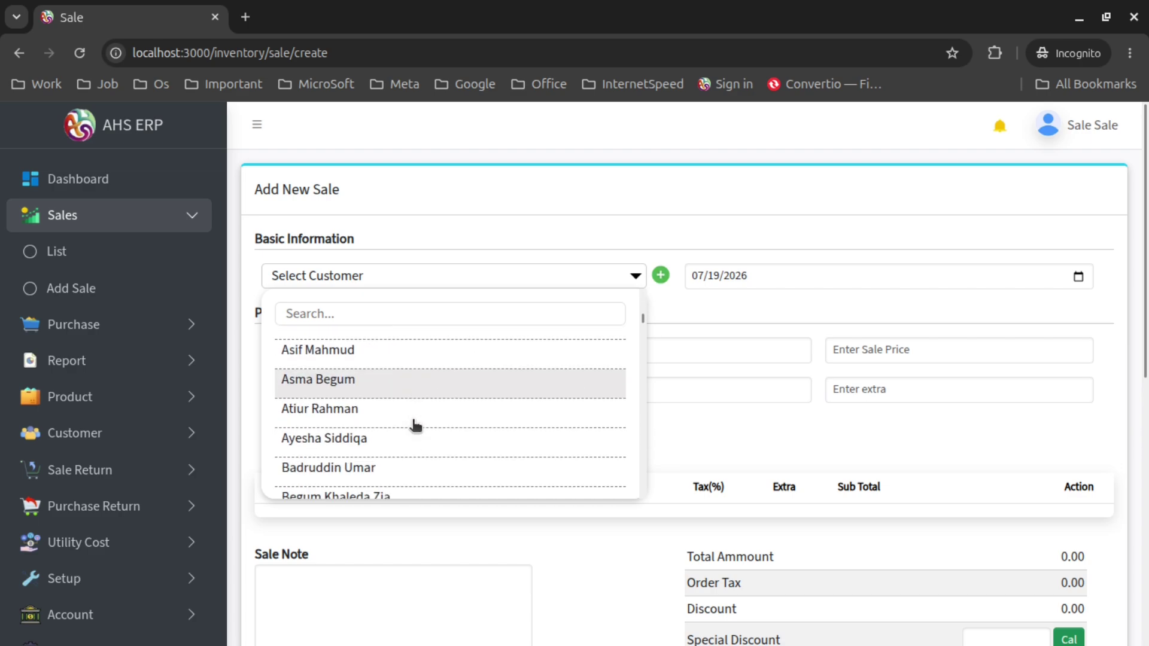
{"action": "left_click", "coordinate": [421, 370]}
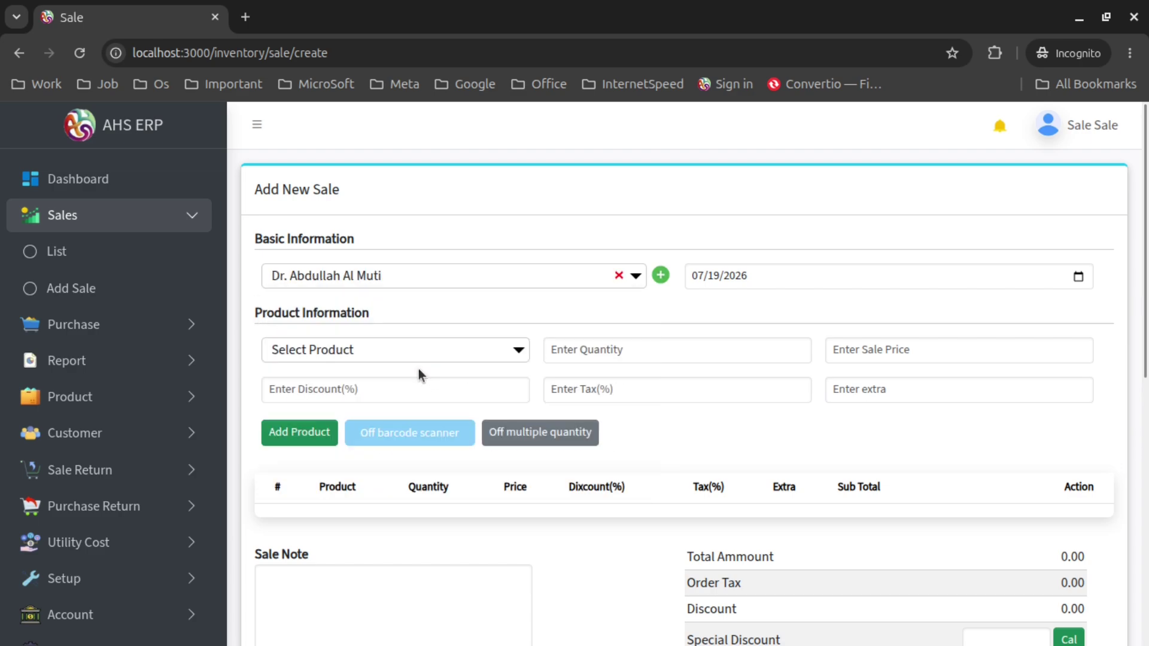
Add one Akij Emergency LED Bulb 12W E27 at 900 to the sale's items
{"action": "left_click", "coordinate": [405, 360]}
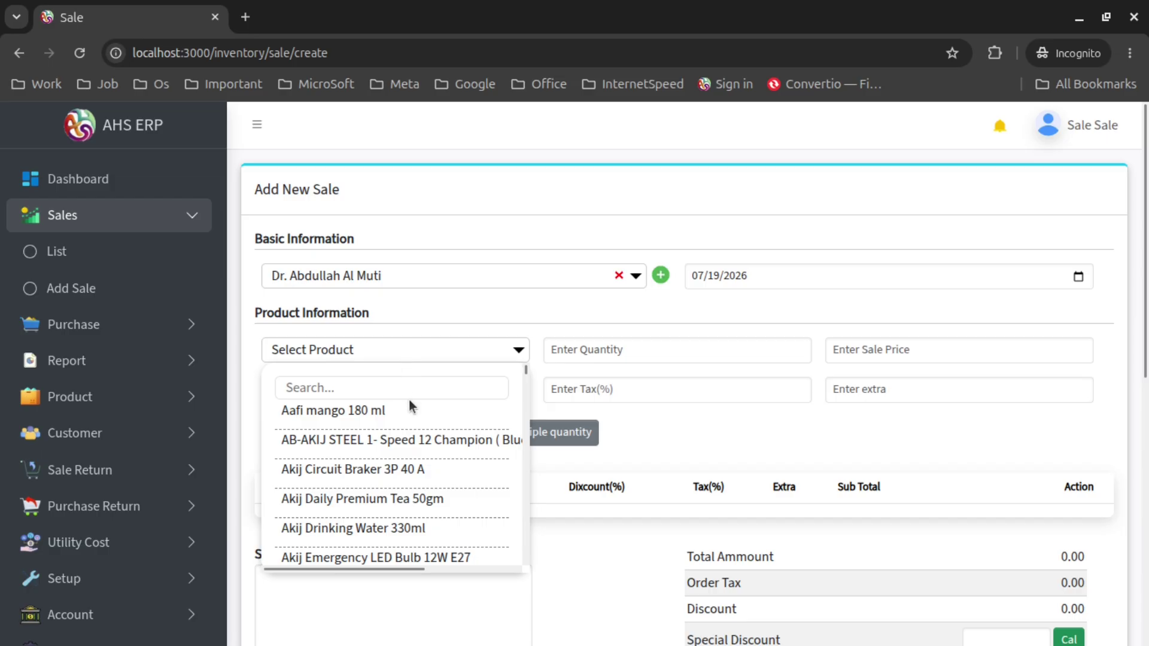
{"action": "scroll", "coordinate": [413, 451], "scroll_direction": "down", "scroll_amount": 4}
{"action": "scroll", "coordinate": [417, 455], "scroll_direction": "up", "scroll_amount": 2}
{"action": "scroll", "coordinate": [417, 455], "scroll_direction": "up", "scroll_amount": 3}
{"action": "scroll", "coordinate": [418, 467], "scroll_direction": "down", "scroll_amount": 3}
{"action": "left_click", "coordinate": [431, 457]}
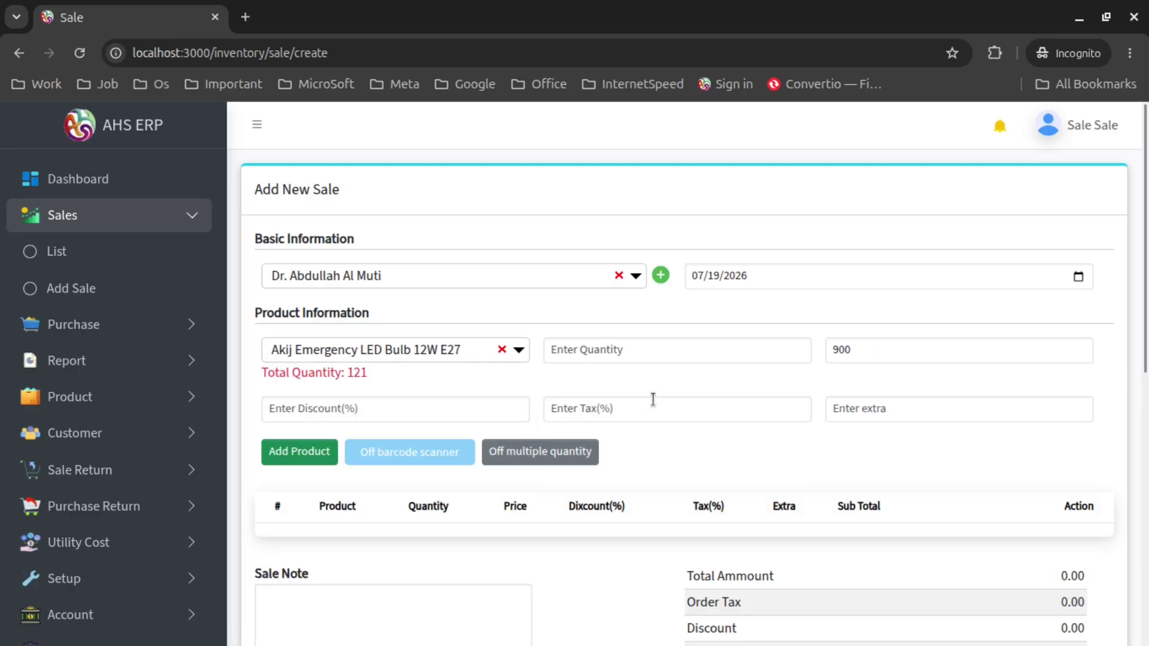
{"action": "left_click", "coordinate": [677, 347]}
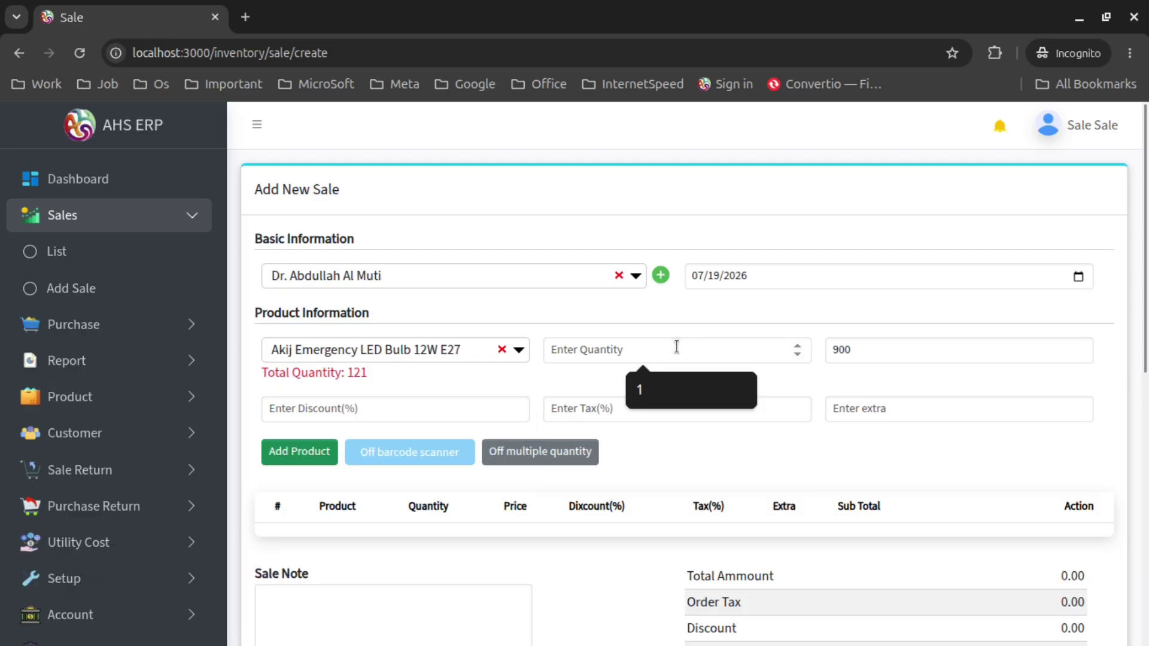
{"action": "type", "text": "1"}
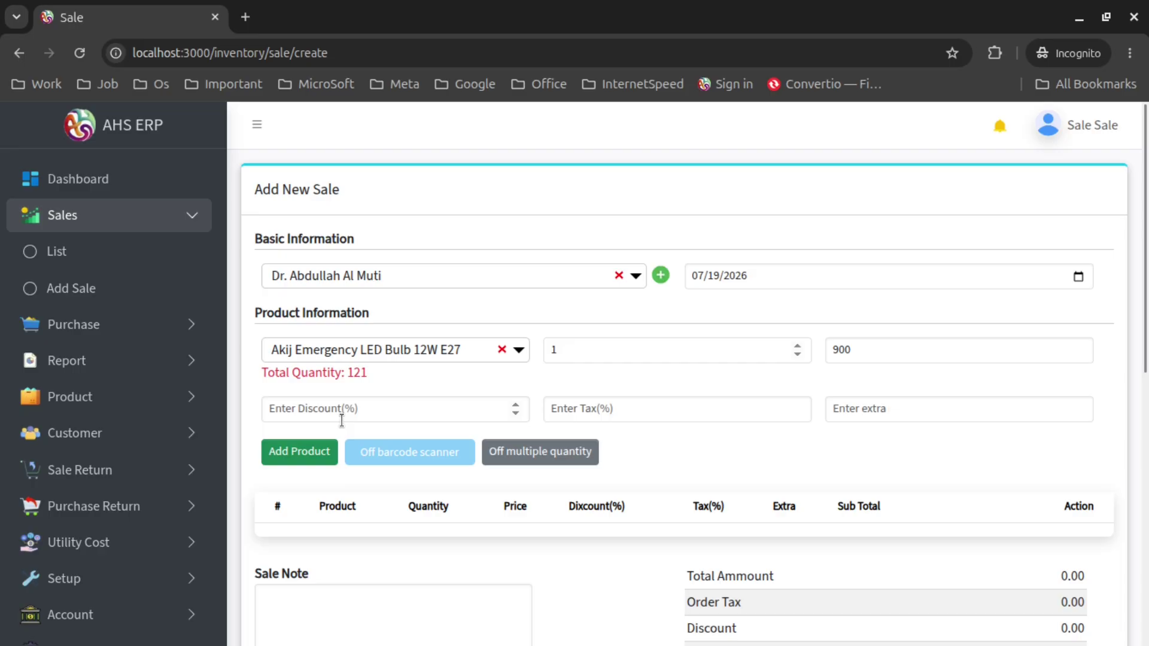
{"action": "left_click", "coordinate": [321, 450]}
{"action": "scroll", "coordinate": [772, 455], "scroll_direction": "down", "scroll_amount": 4}
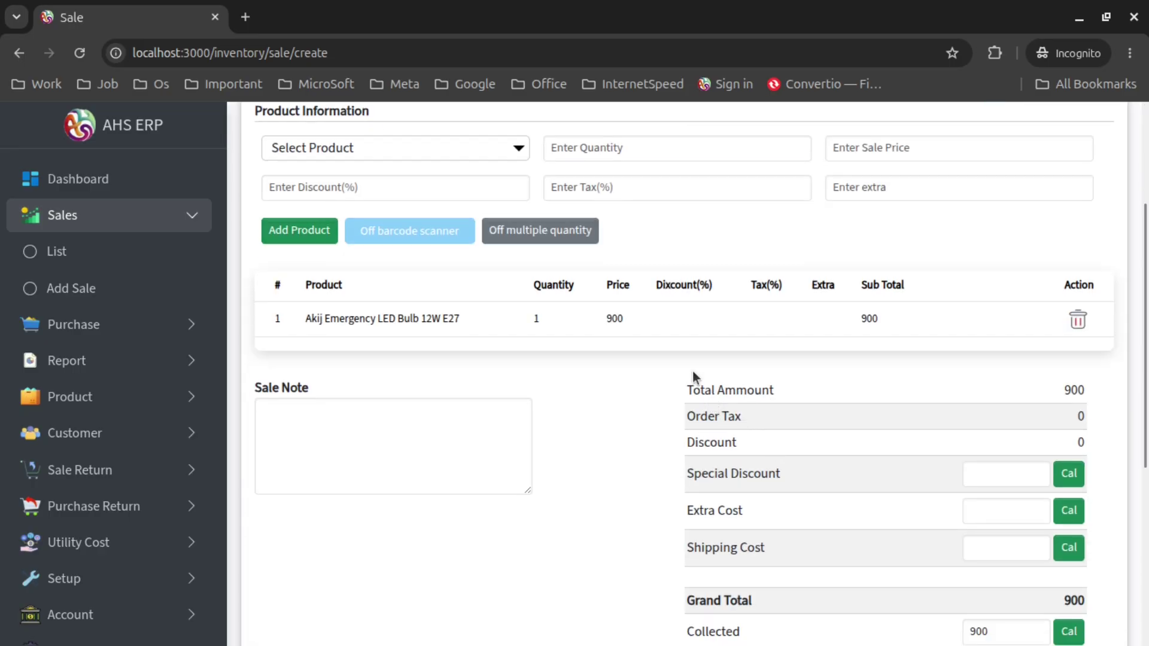
Submit the 900 sale as Unpaid, with Cash payment method and the Cash account
{"action": "scroll", "coordinate": [694, 376], "scroll_direction": "down", "scroll_amount": 3}
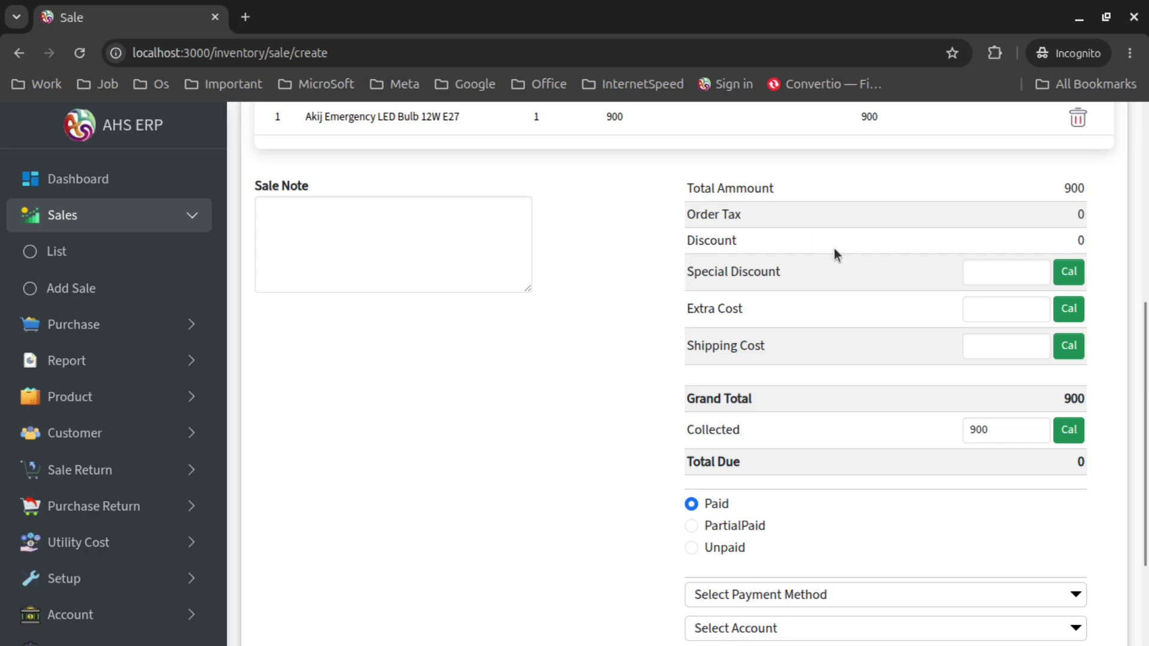
{"action": "scroll", "coordinate": [834, 246], "scroll_direction": "down", "scroll_amount": 2}
{"action": "left_click", "coordinate": [741, 448]}
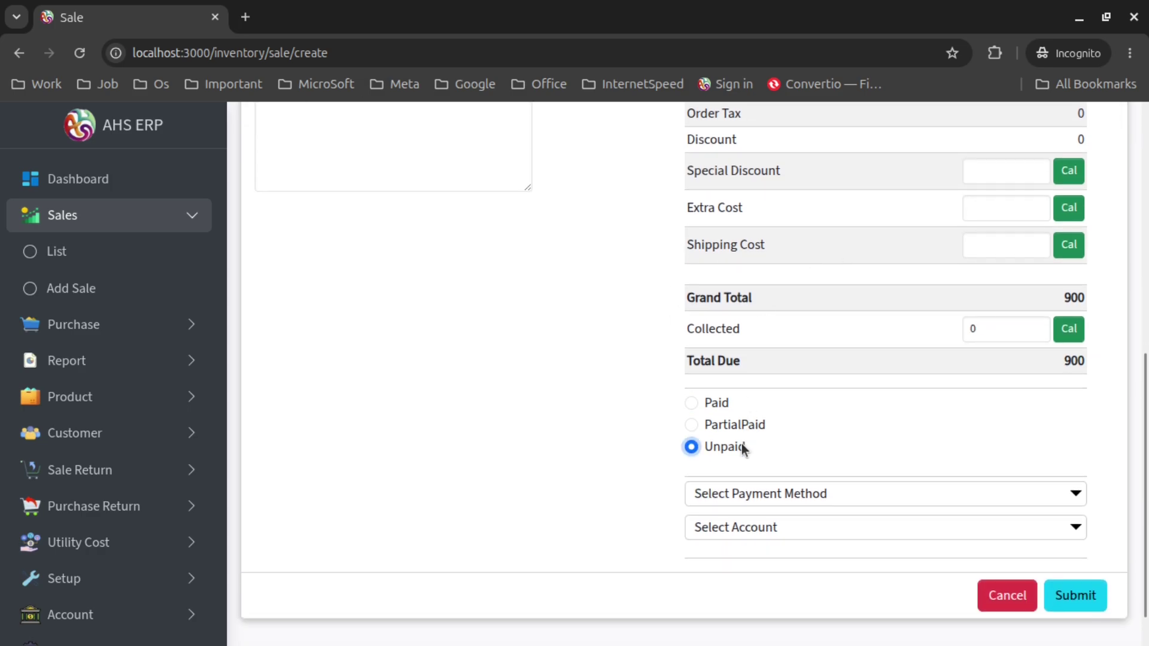
{"action": "left_click", "coordinate": [768, 494]}
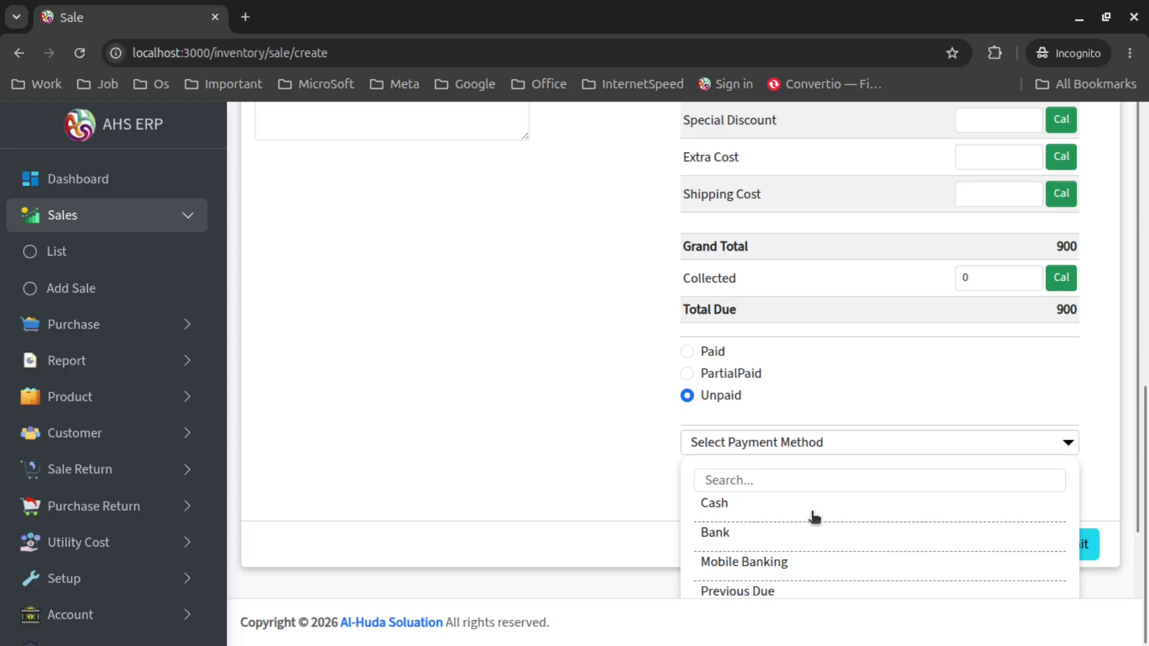
{"action": "left_click", "coordinate": [814, 514]}
{"action": "left_click", "coordinate": [769, 482]}
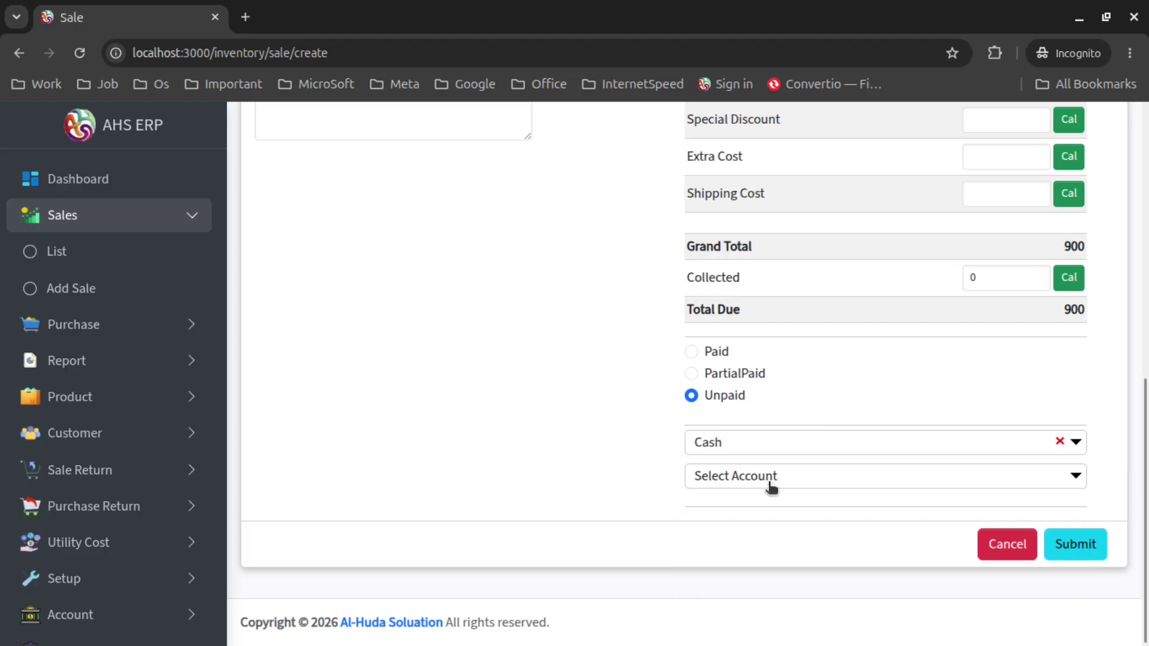
{"action": "left_click", "coordinate": [770, 482]}
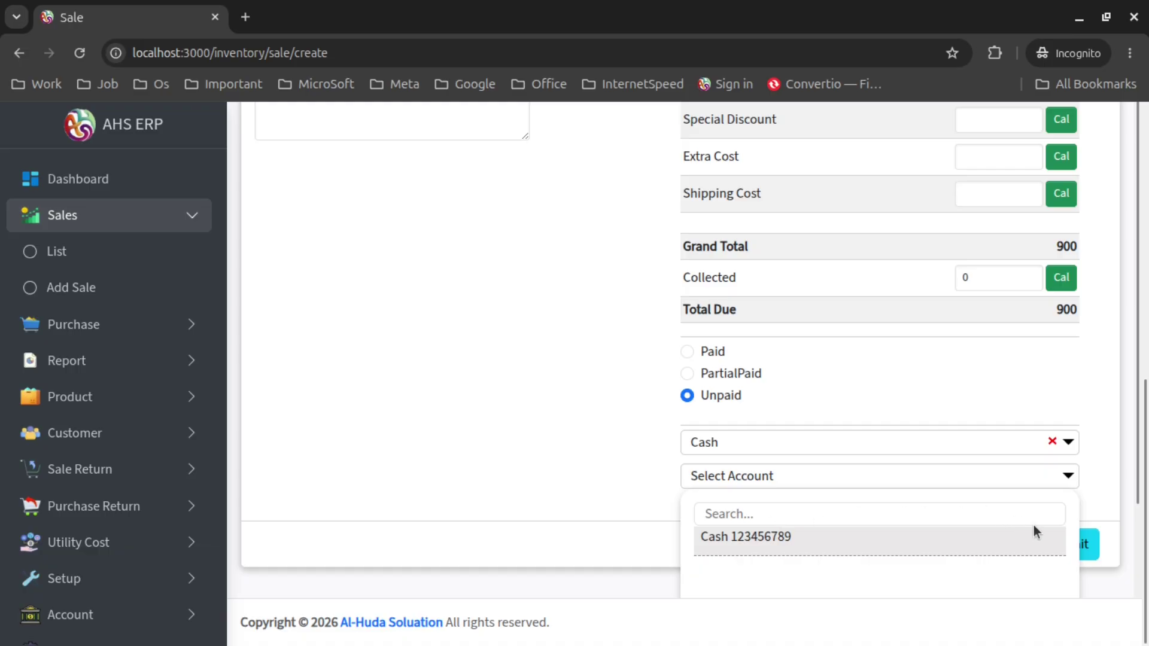
{"action": "left_click", "coordinate": [1032, 530]}
{"action": "left_click", "coordinate": [1054, 544]}
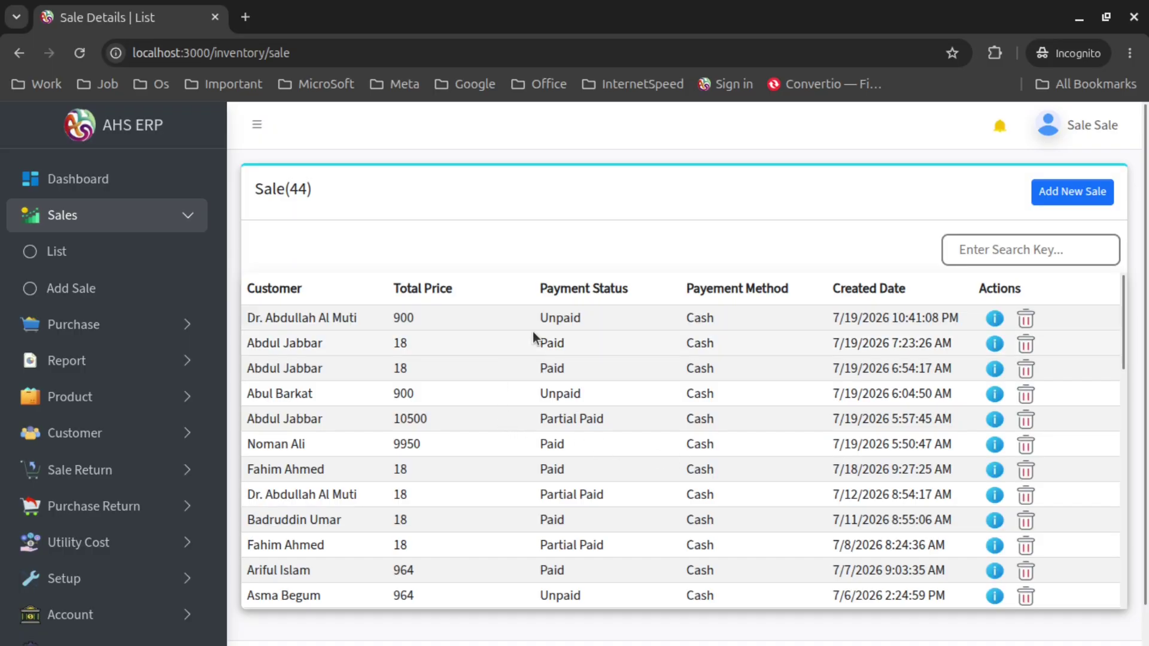
{"action": "left_click_drag", "start_coordinate": [247, 317], "coordinate": [783, 320]}
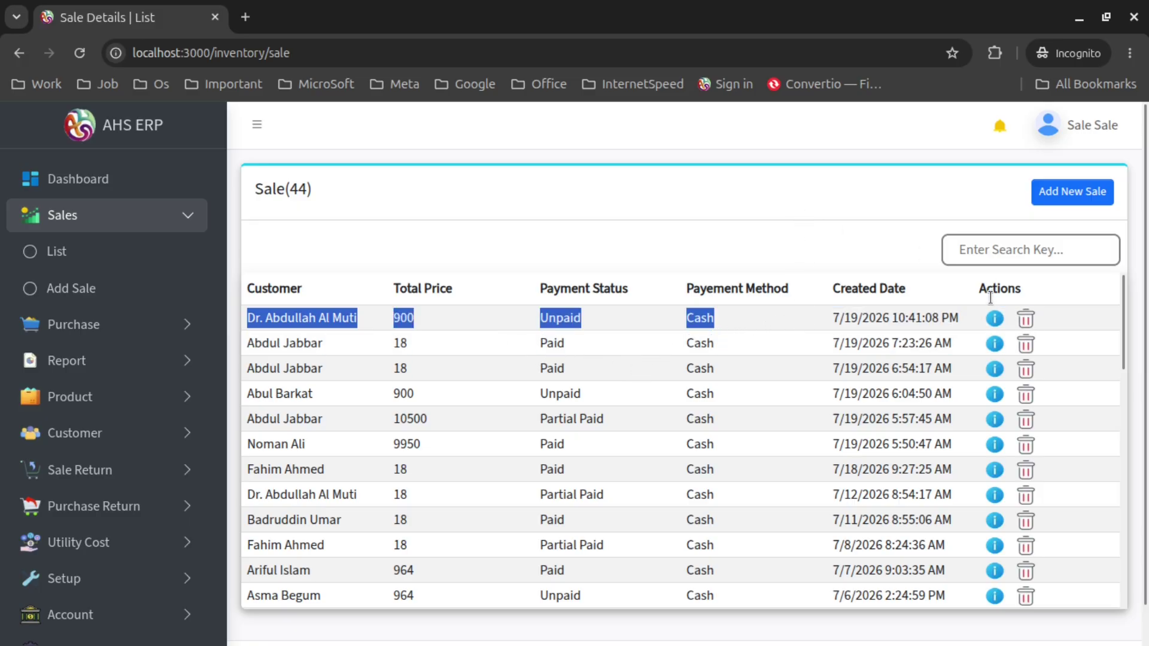
Open the first-row 900 sale's details, cancel Add Payment, and check the 900 due
{"action": "left_click", "coordinate": [995, 321]}
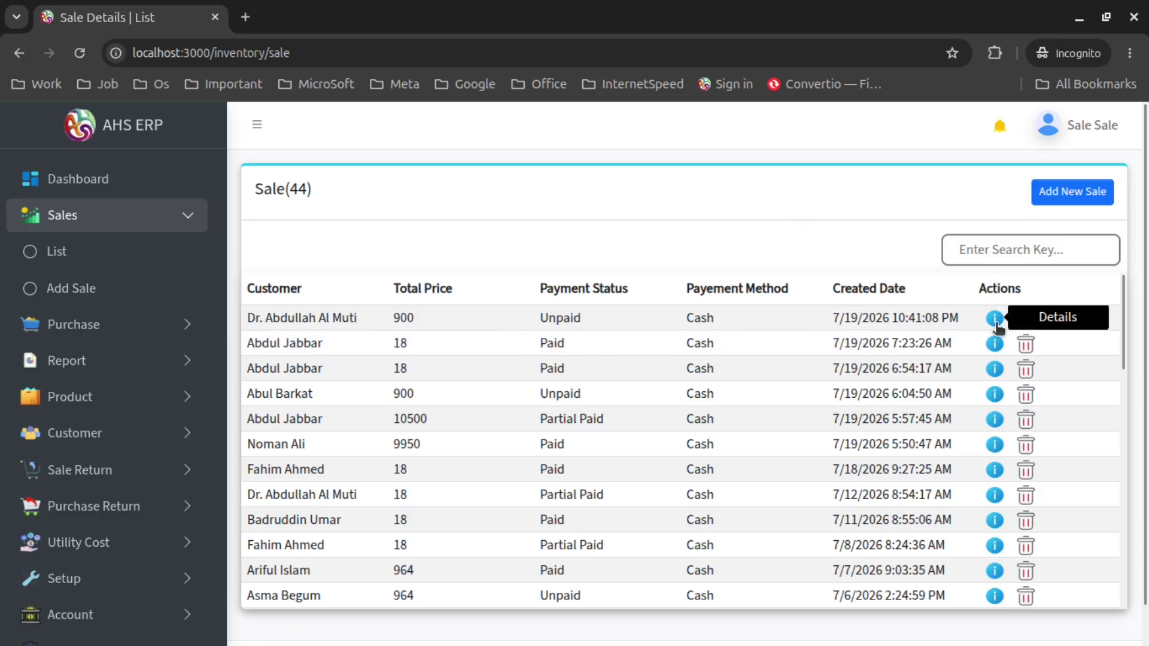
{"action": "left_click", "coordinate": [995, 321]}
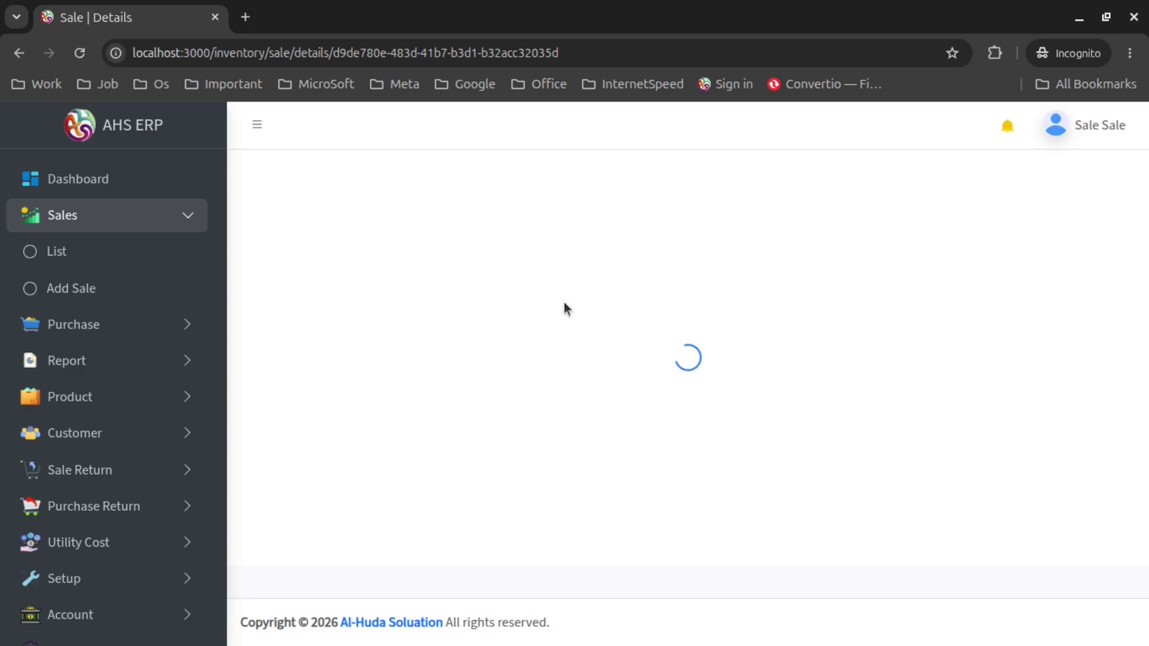
{"action": "scroll", "coordinate": [564, 303], "scroll_direction": "down", "scroll_amount": 7}
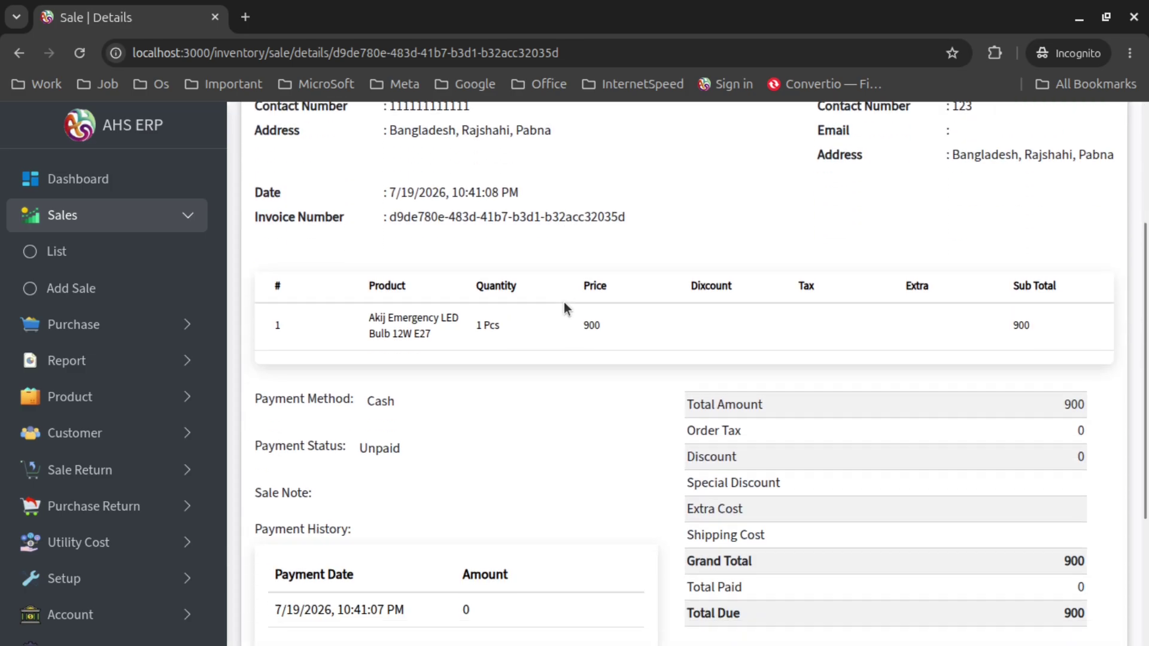
{"action": "scroll", "coordinate": [564, 303], "scroll_direction": "up", "scroll_amount": 7}
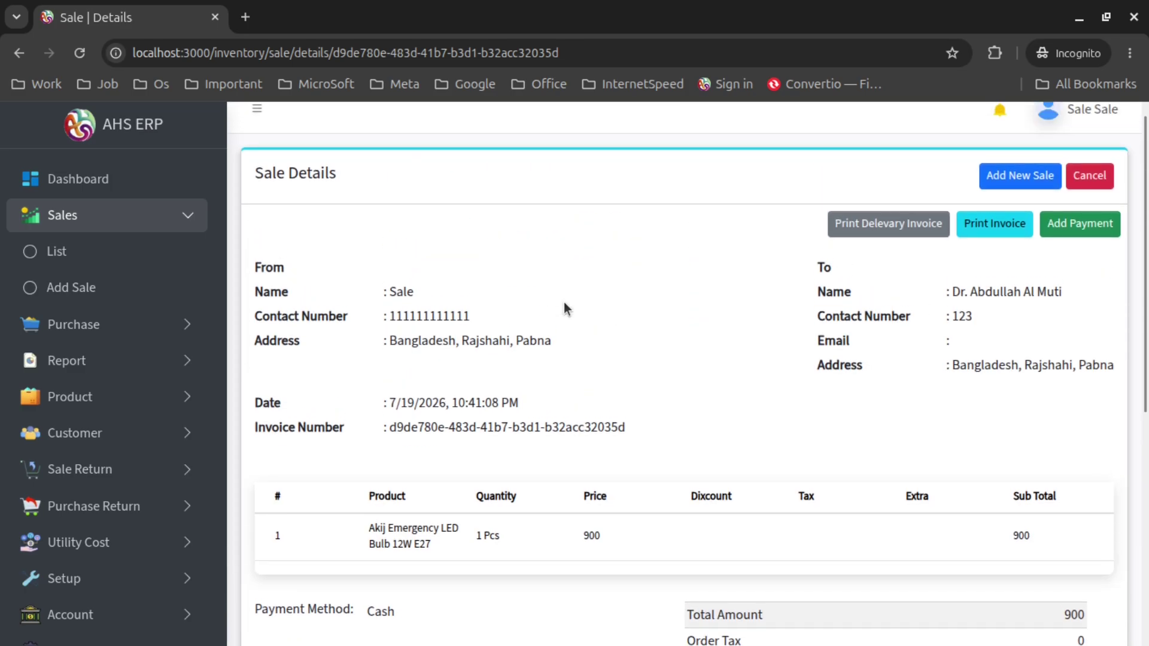
{"action": "left_click", "coordinate": [1053, 248]}
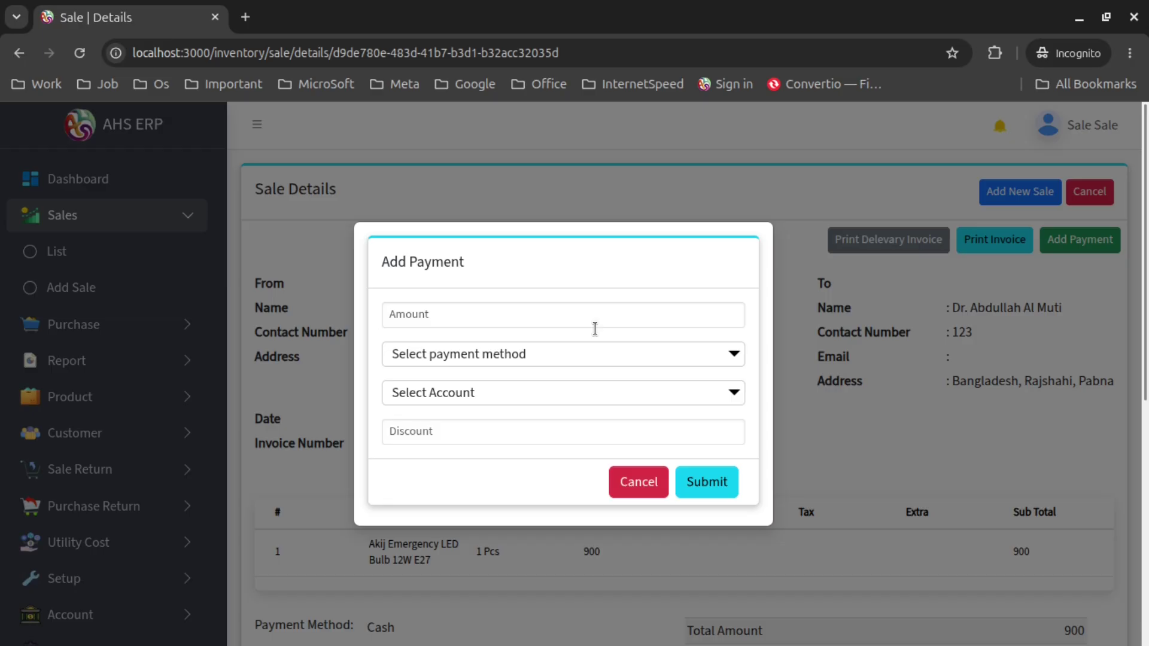
{"action": "left_click", "coordinate": [635, 480]}
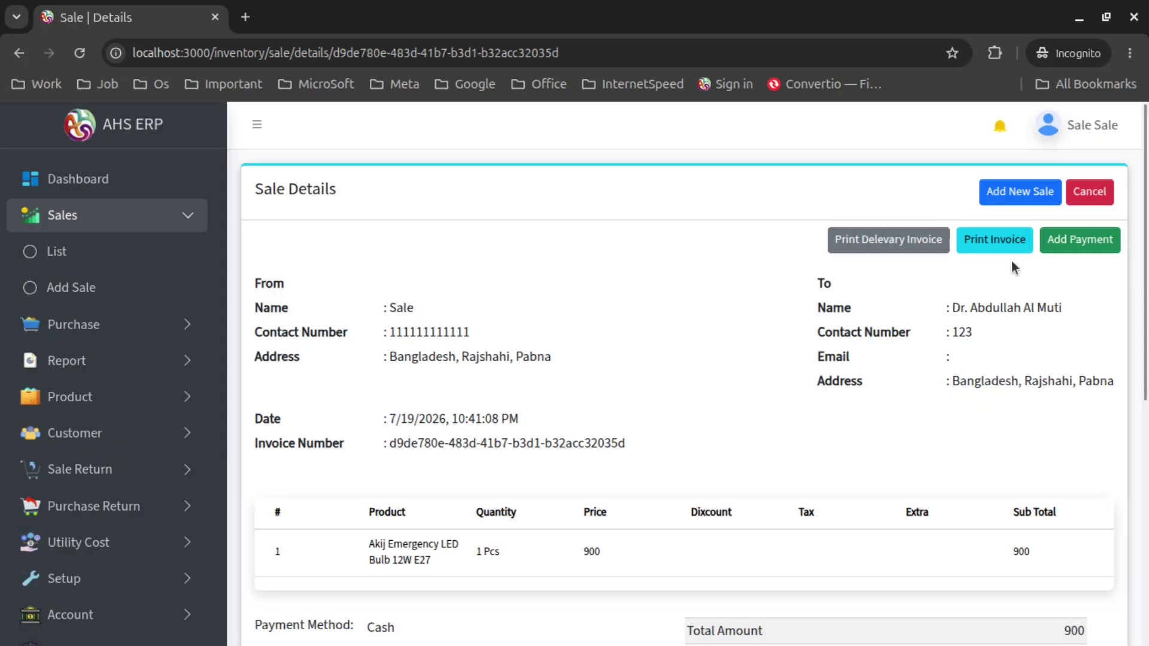
{"action": "scroll", "coordinate": [837, 338], "scroll_direction": "down", "scroll_amount": 5}
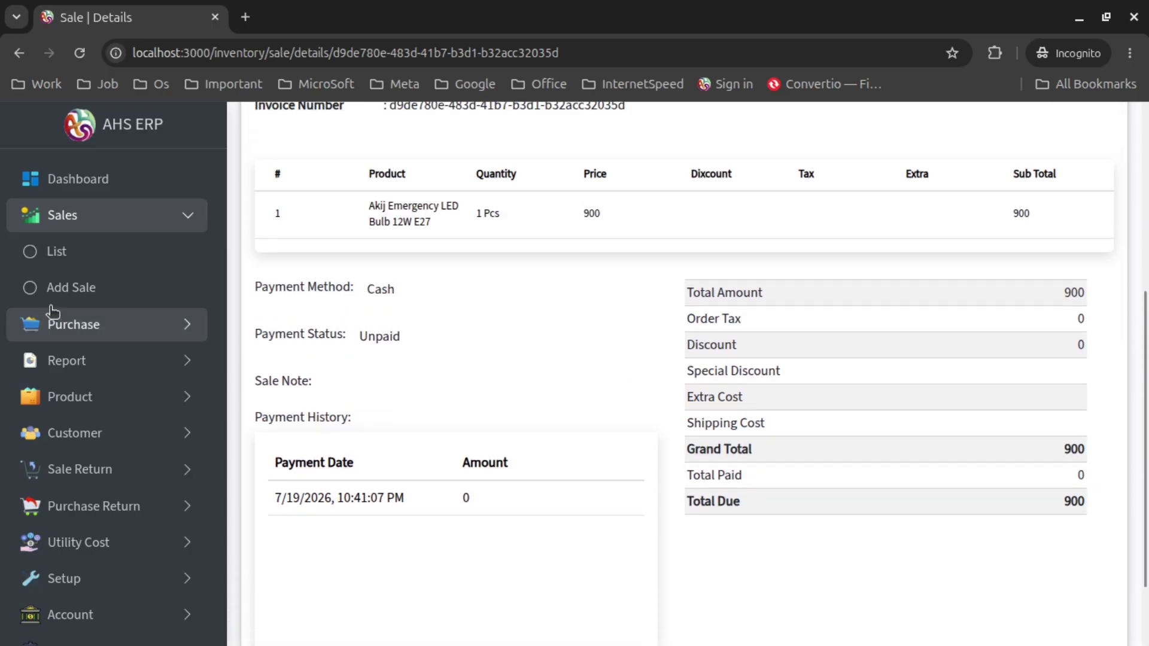
Delete the oldest 20 sale from the sales list's last row and confirm it
{"action": "left_click", "coordinate": [66, 261]}
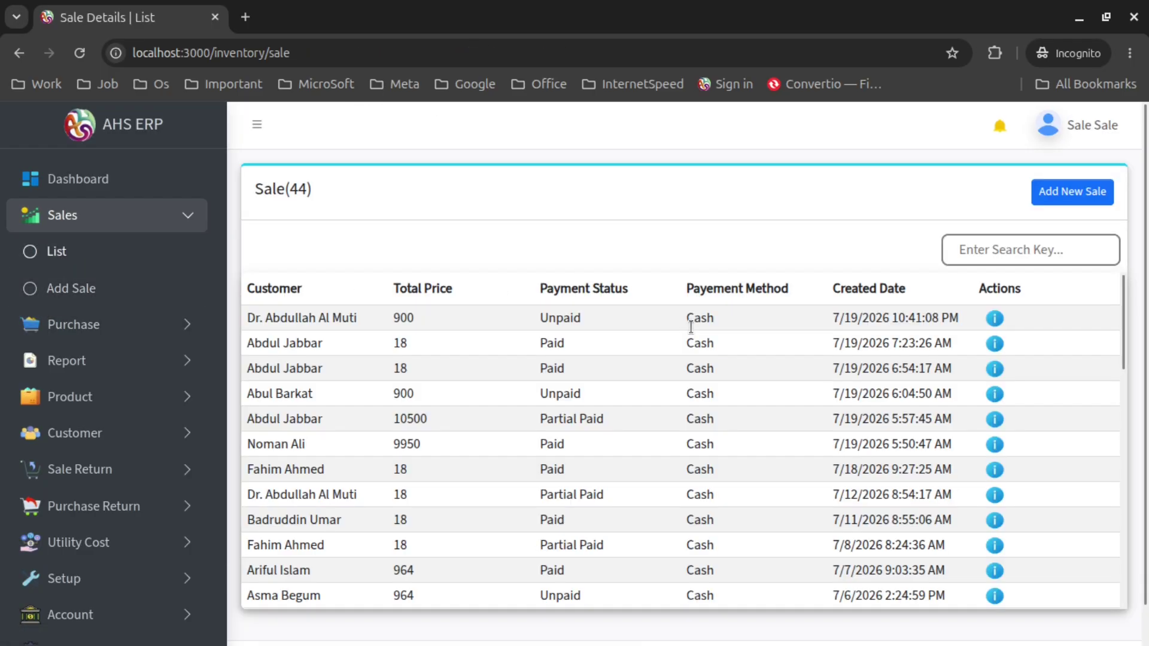
{"action": "scroll", "coordinate": [719, 443], "scroll_direction": "down", "scroll_amount": 15}
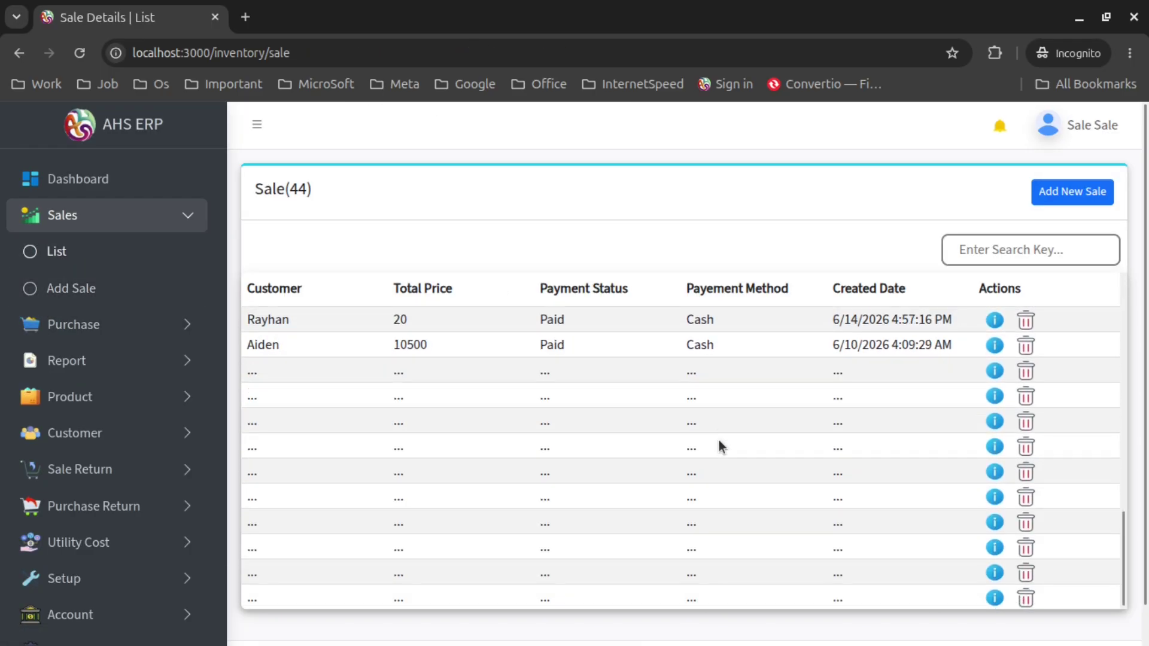
{"action": "scroll", "coordinate": [719, 446], "scroll_direction": "down", "scroll_amount": 2}
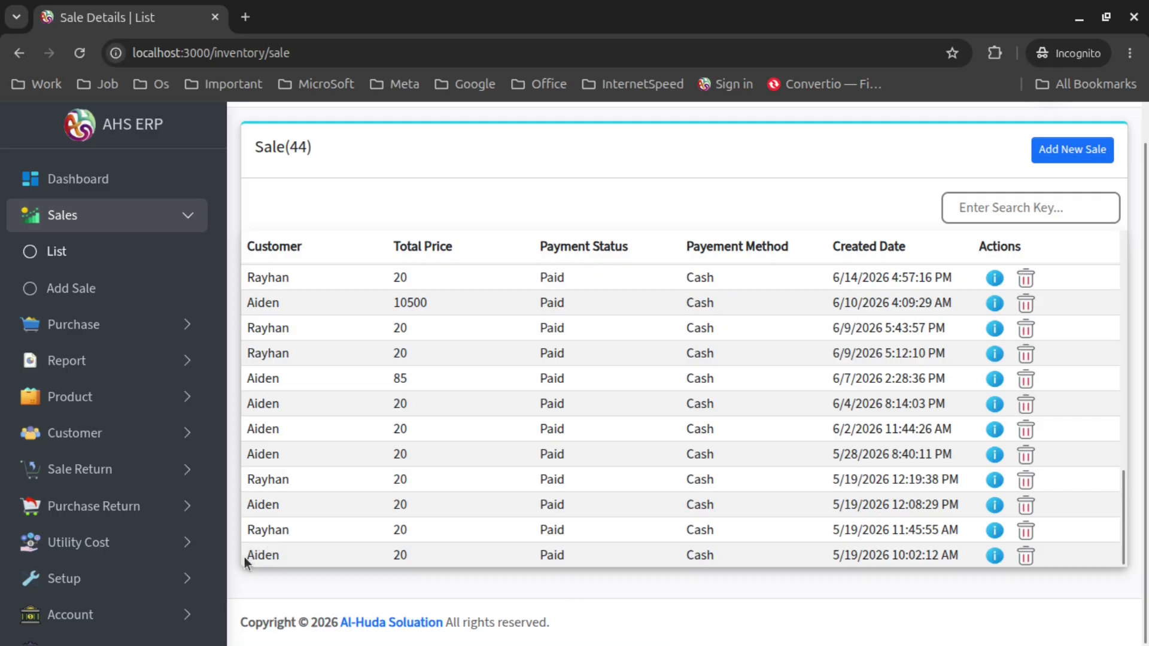
{"action": "left_click_drag", "start_coordinate": [245, 560], "coordinate": [557, 550]}
{"action": "left_click", "coordinate": [615, 551]}
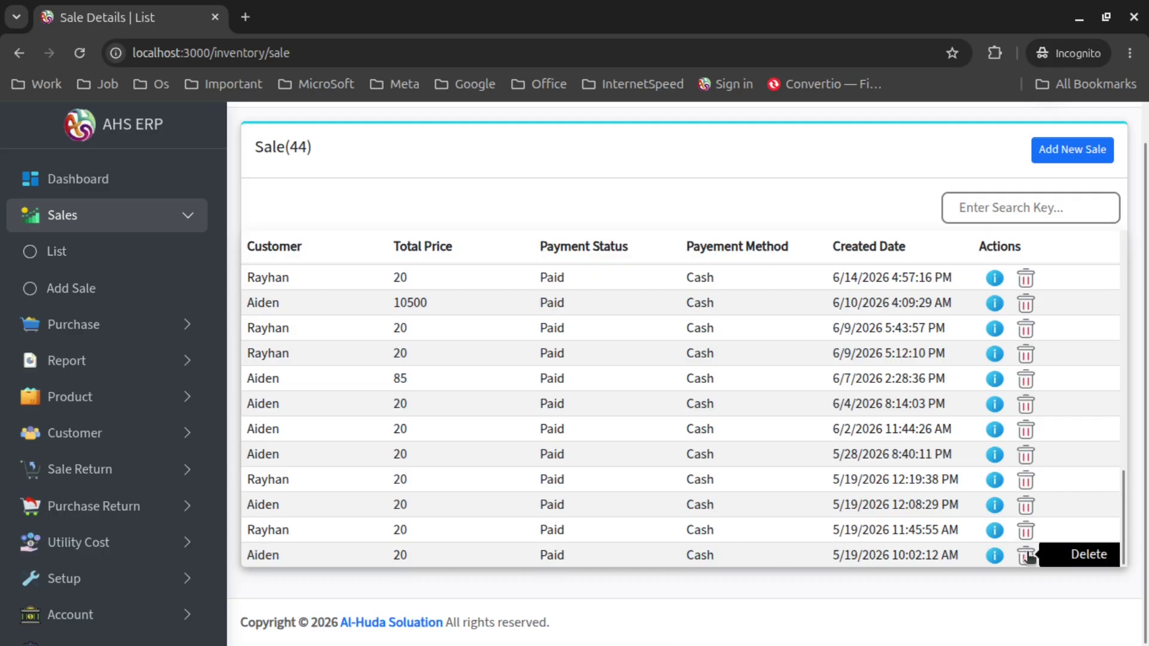
{"action": "left_click", "coordinate": [1022, 554]}
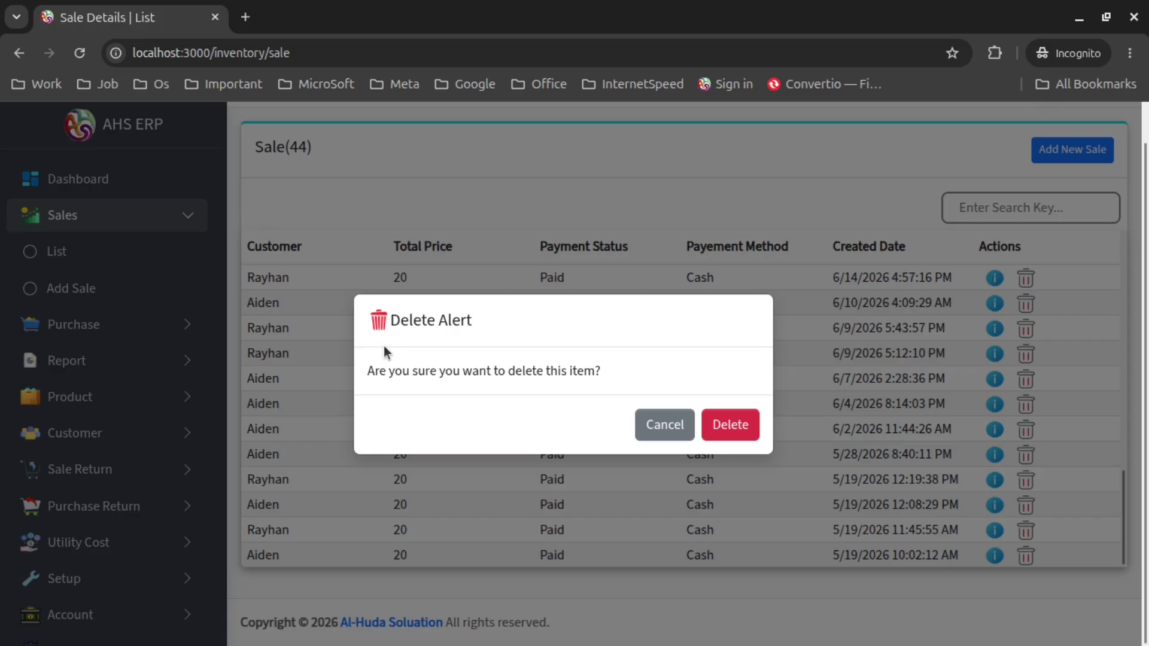
{"action": "left_click", "coordinate": [637, 424]}
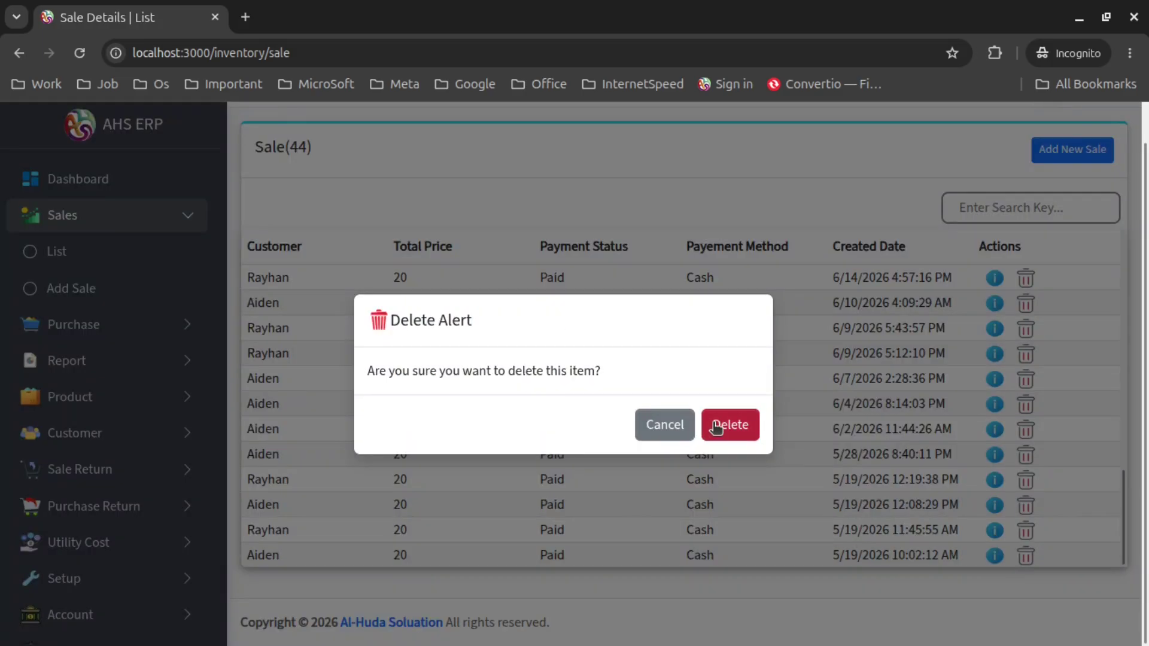
{"action": "left_click", "coordinate": [713, 422]}
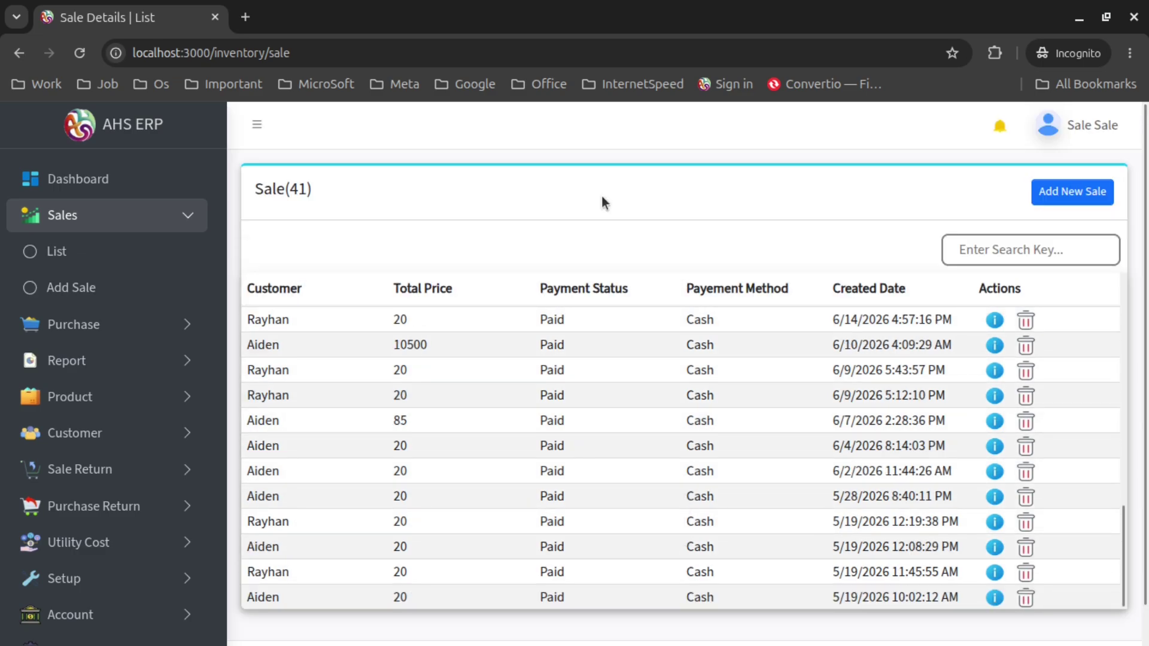
Open Report > Sale > Sale and scroll through the sales table and totals
{"action": "left_click", "coordinate": [174, 363]}
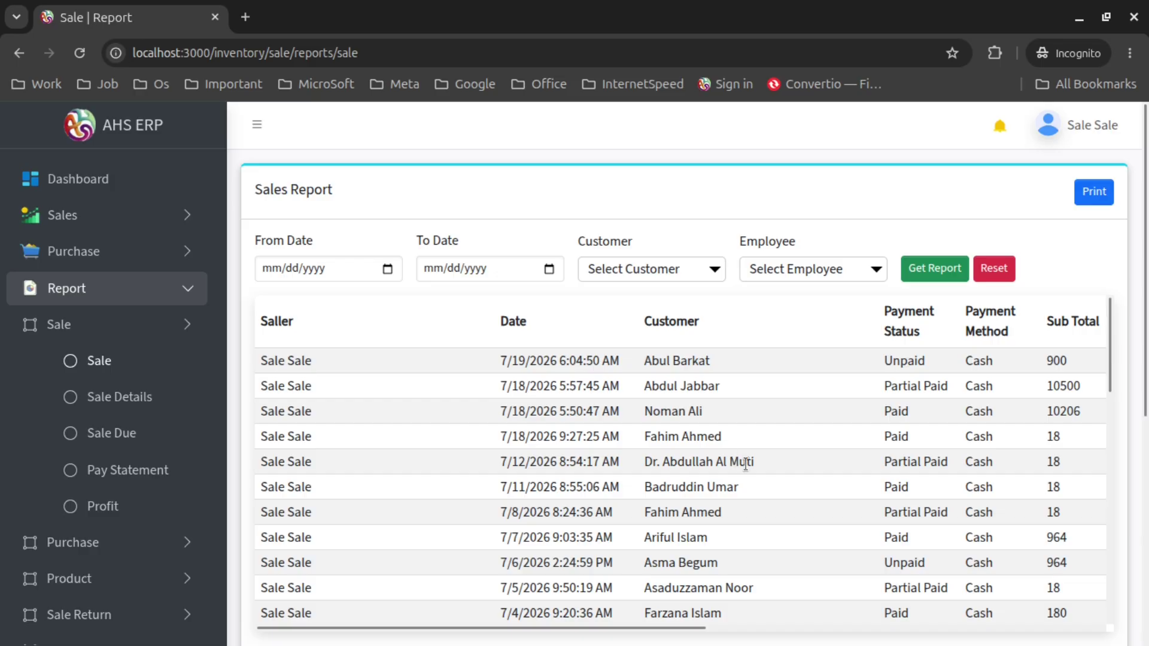
{"action": "scroll", "coordinate": [745, 465], "scroll_direction": "down", "scroll_amount": 10}
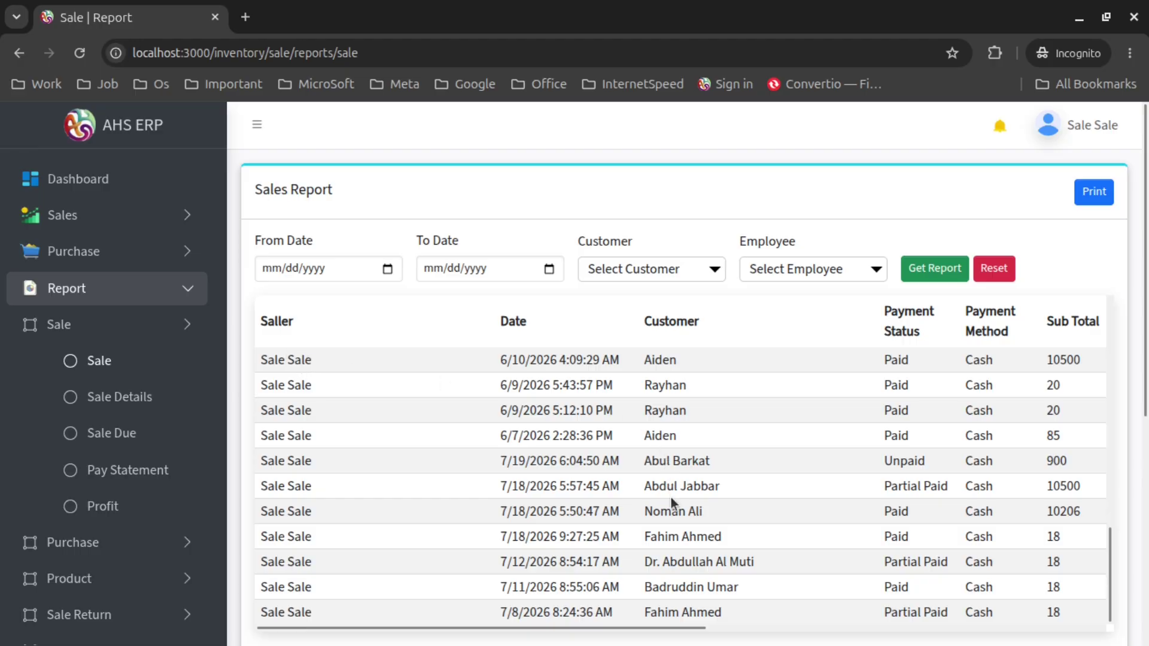
{"action": "scroll", "coordinate": [671, 504], "scroll_direction": "up", "scroll_amount": 10}
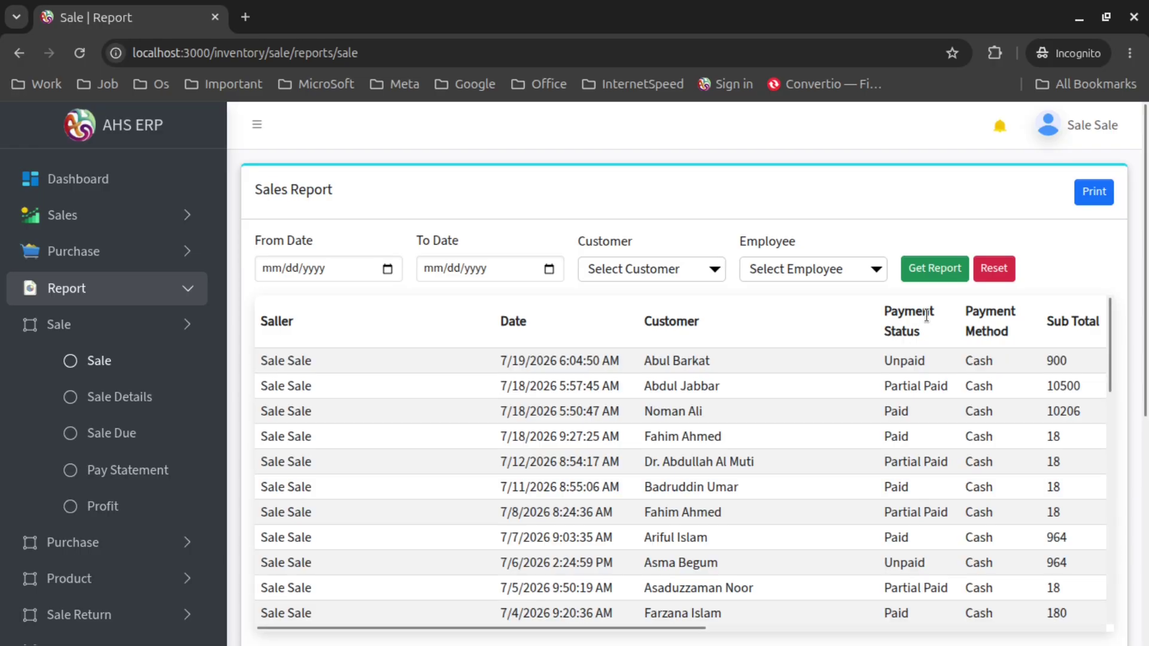
{"action": "scroll", "coordinate": [1015, 284], "scroll_direction": "down", "scroll_amount": 5}
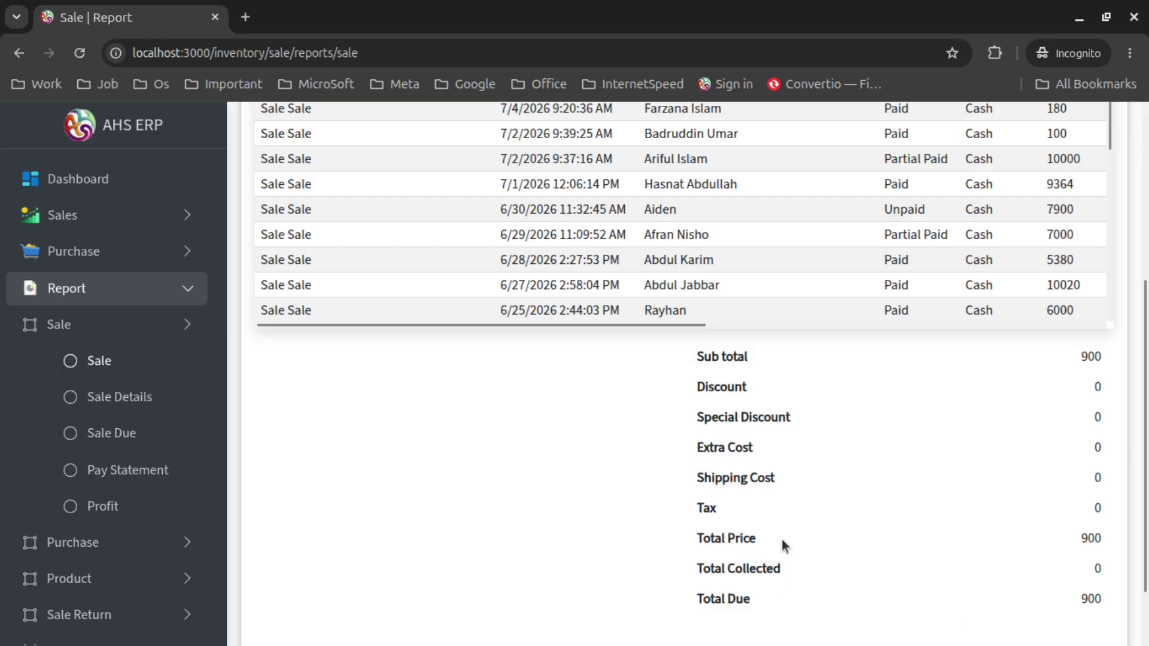
{"action": "scroll", "coordinate": [754, 550], "scroll_direction": "up", "scroll_amount": 5}
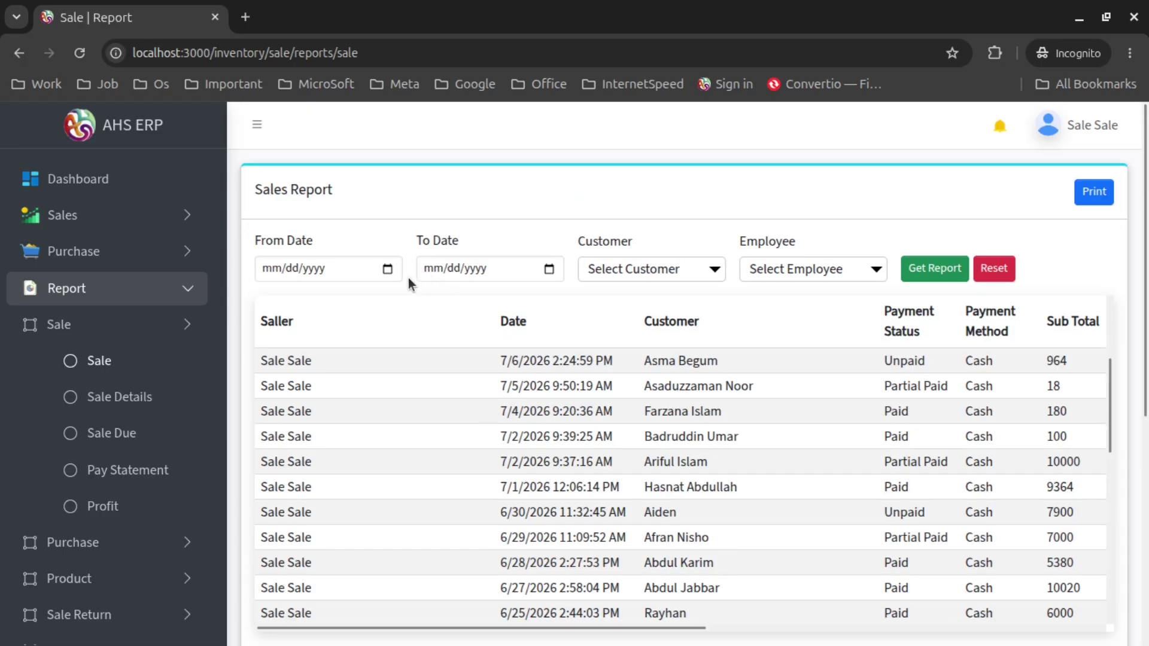
Set From Date to today (07/19/2026) and To Date to 07/01/2026, then generate the report
{"action": "left_click", "coordinate": [388, 269]}
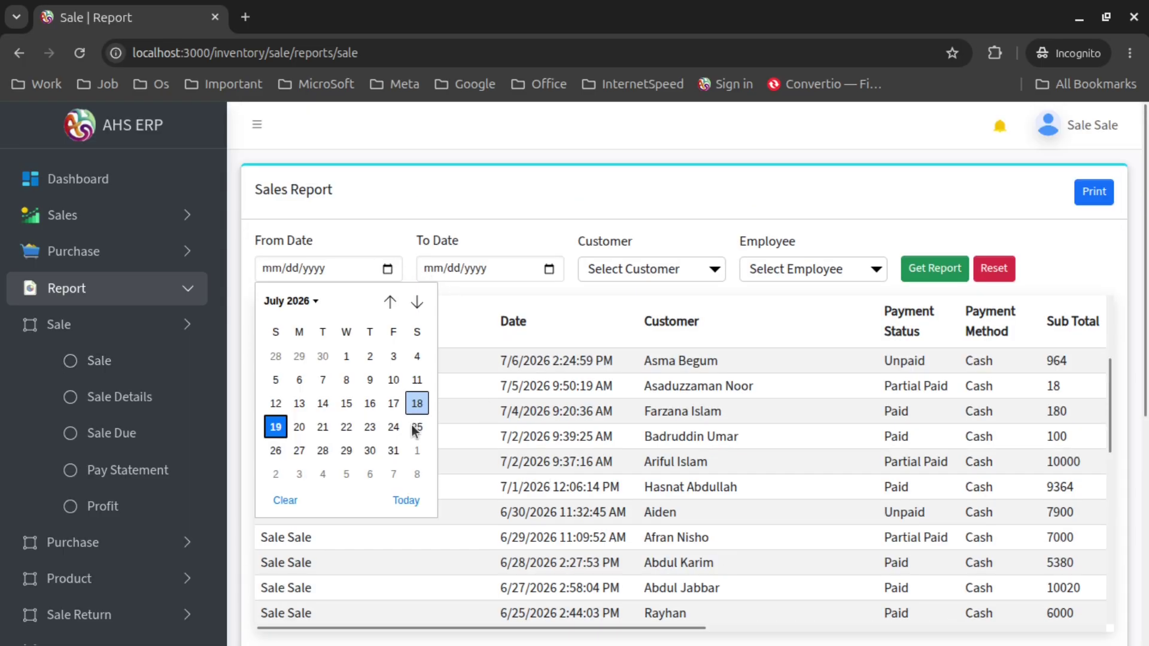
{"action": "left_click", "coordinate": [412, 502]}
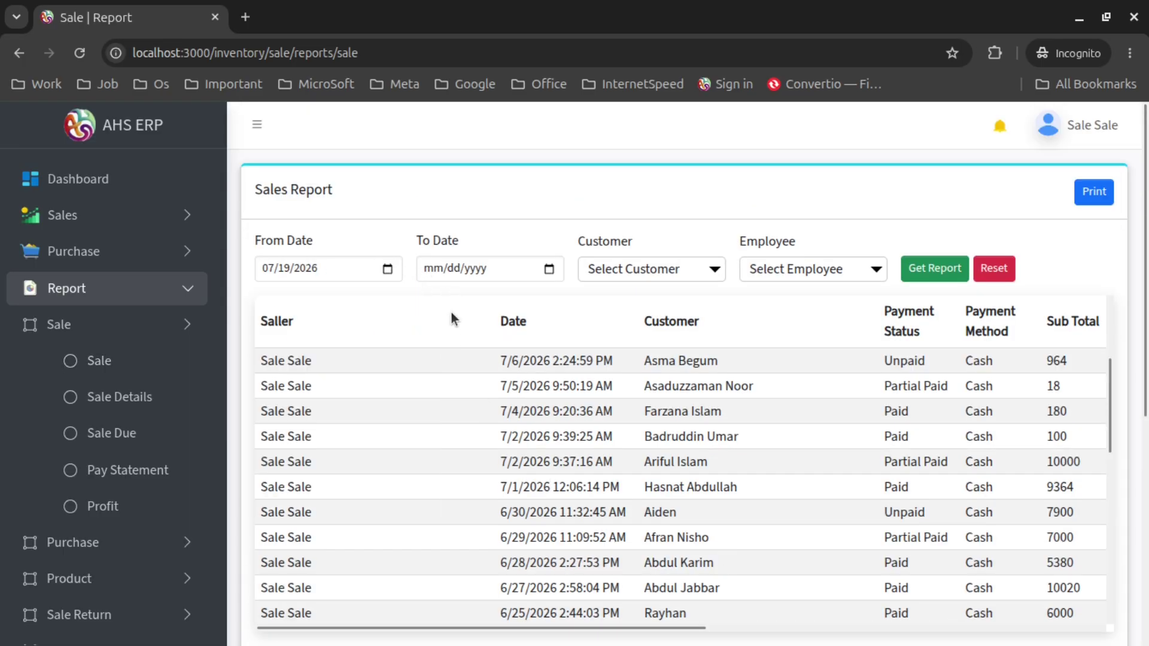
{"action": "left_click", "coordinate": [550, 270]}
{"action": "left_click", "coordinate": [522, 357]}
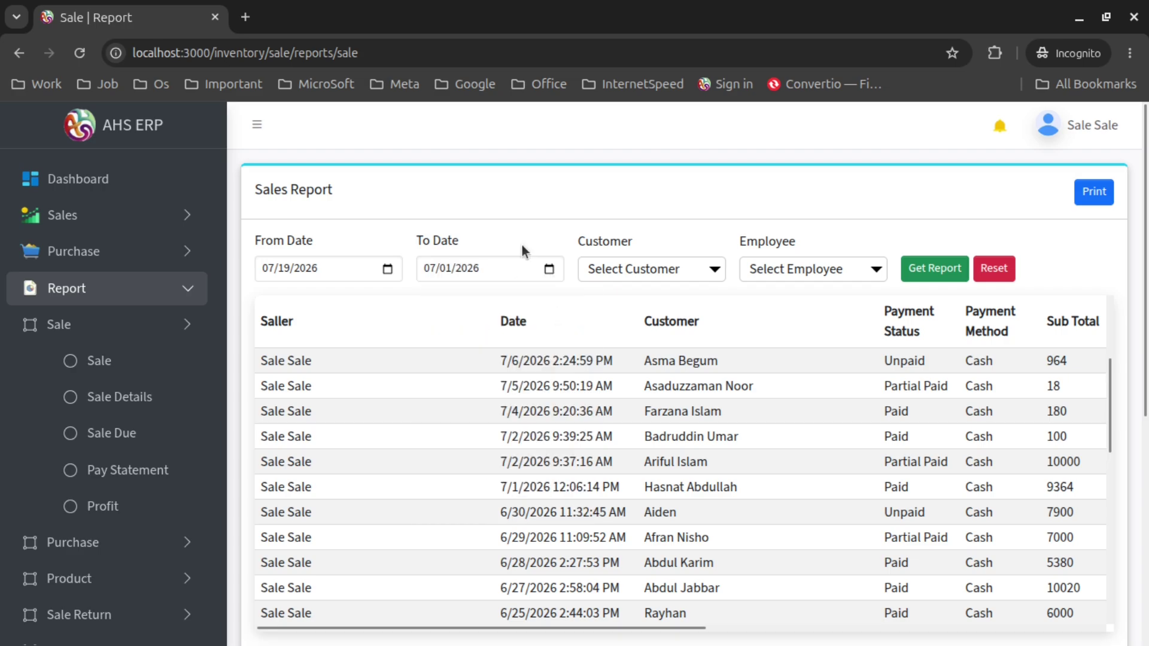
{"action": "left_click", "coordinate": [950, 272]}
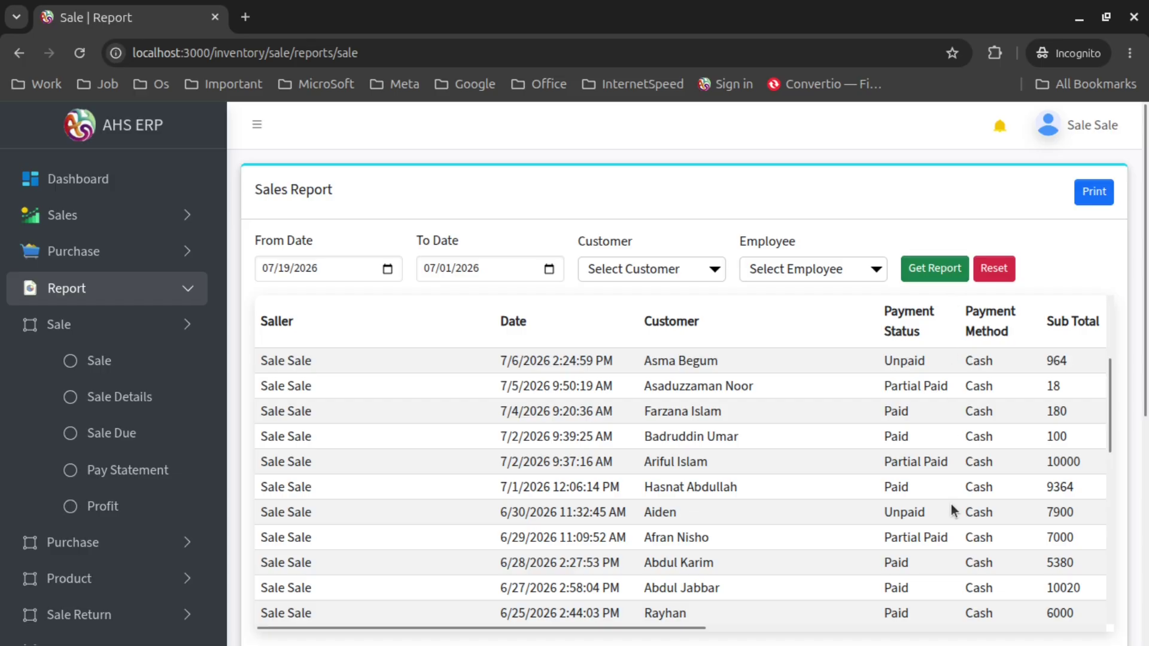
{"action": "scroll", "coordinate": [926, 429], "scroll_direction": "down", "scroll_amount": 3}
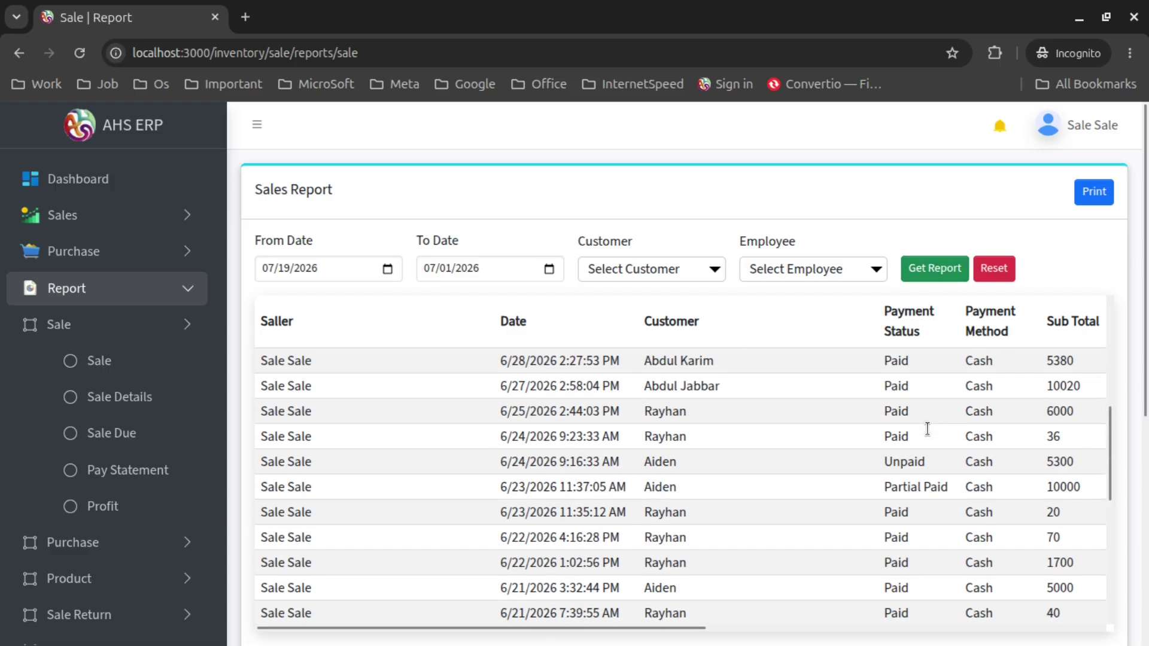
{"action": "scroll", "coordinate": [926, 429], "scroll_direction": "down", "scroll_amount": 5}
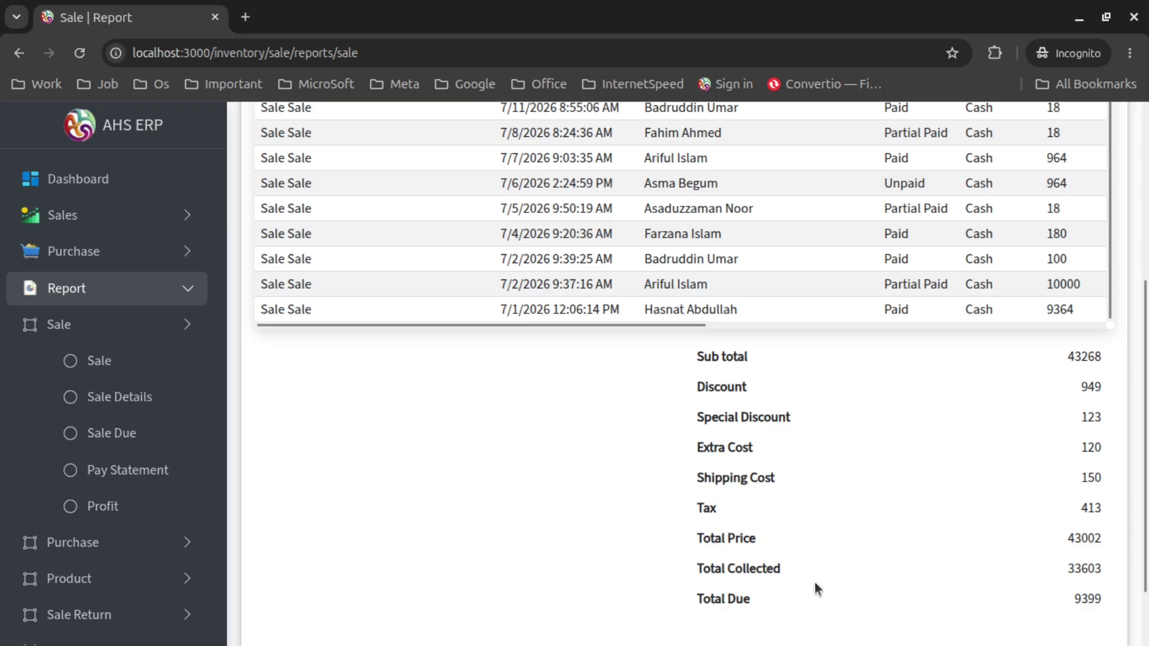
{"action": "scroll", "coordinate": [585, 500], "scroll_direction": "up", "scroll_amount": 3}
{"action": "scroll", "coordinate": [587, 505], "scroll_direction": "up", "scroll_amount": 5}
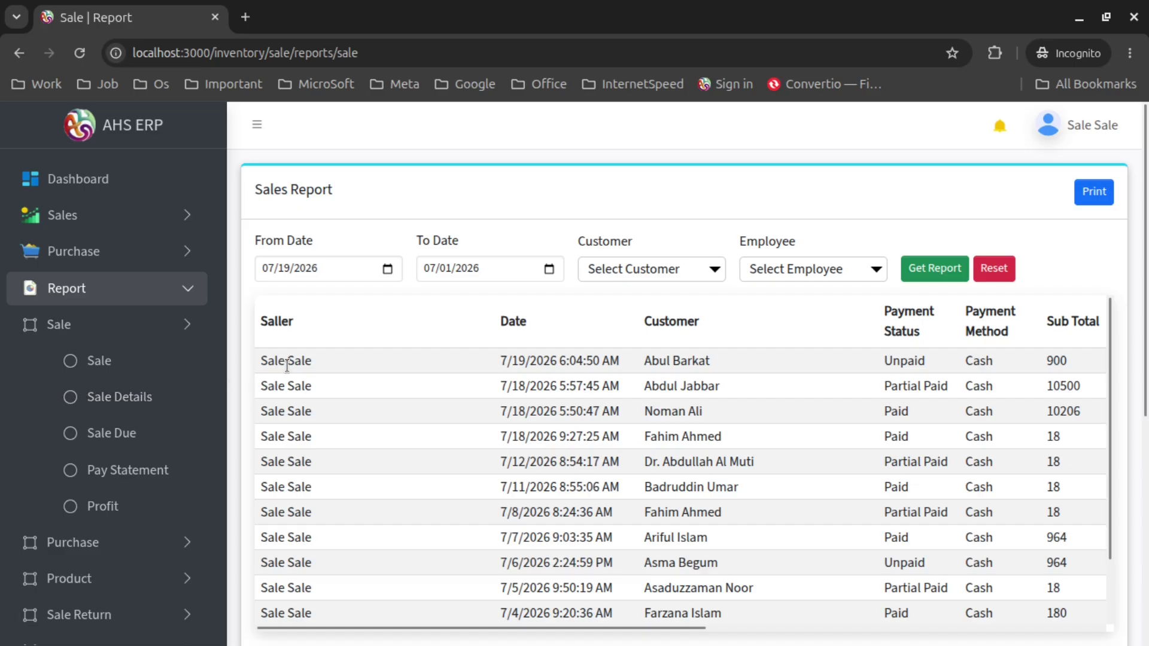
View the 7/18/2026 sale of one Aafi mango 180 ml at 18, then return to the report
{"action": "triple_click", "coordinate": [304, 352]}
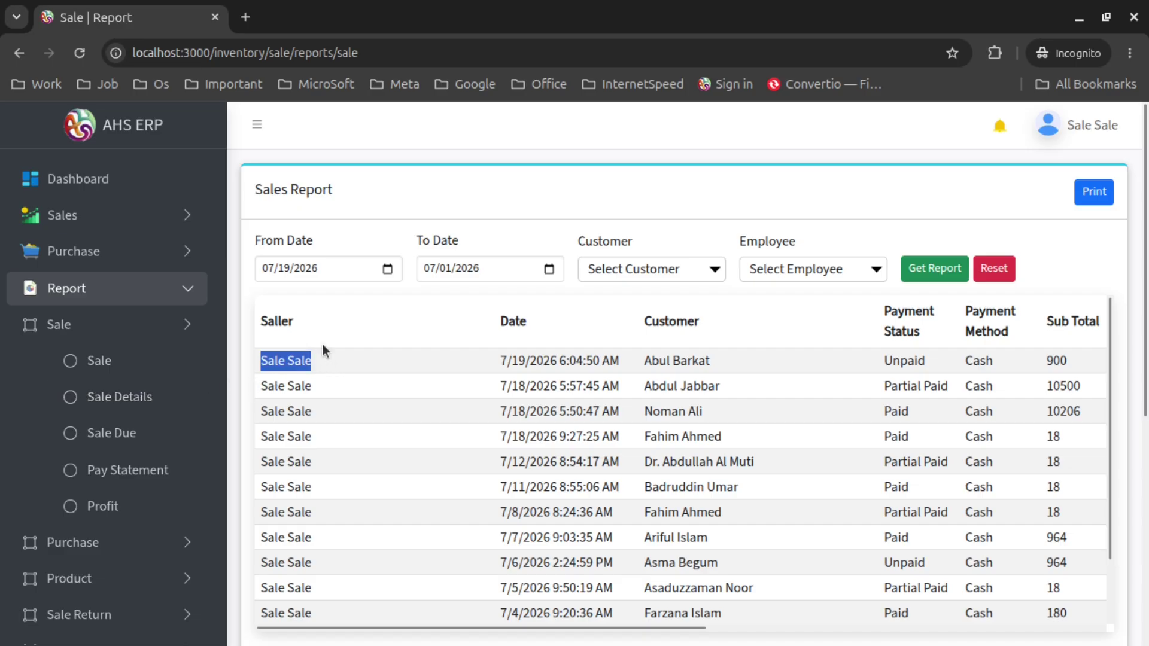
{"action": "left_click", "coordinate": [403, 353]}
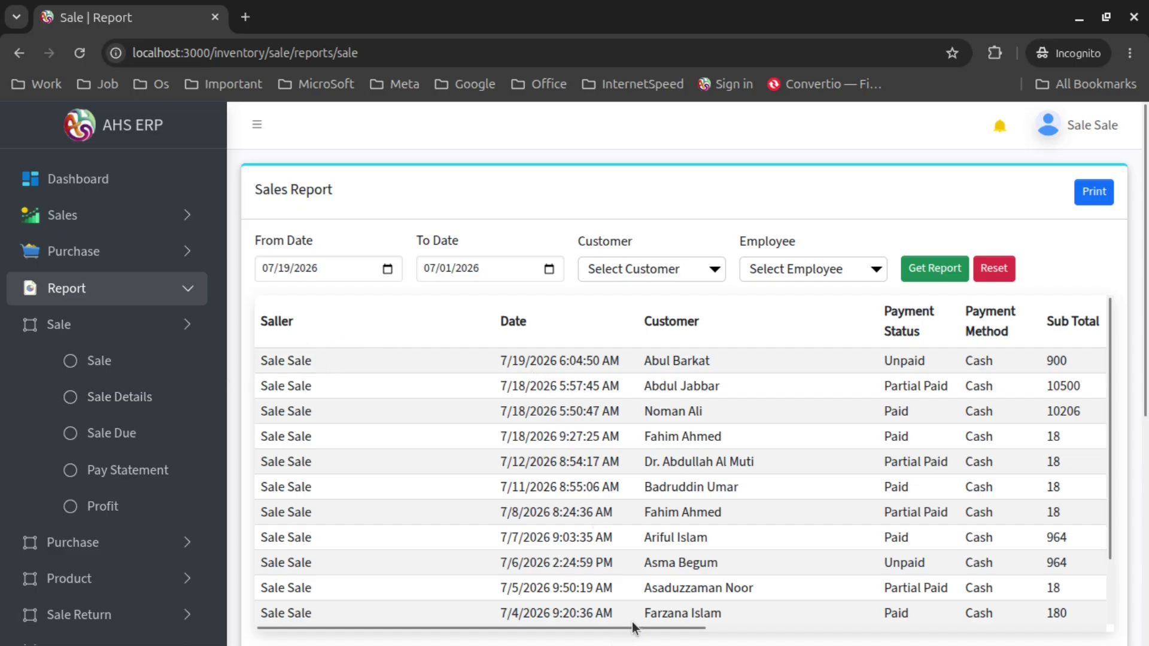
{"action": "left_click_drag", "start_coordinate": [637, 623], "coordinate": [1101, 642]}
{"action": "left_click", "coordinate": [748, 516]}
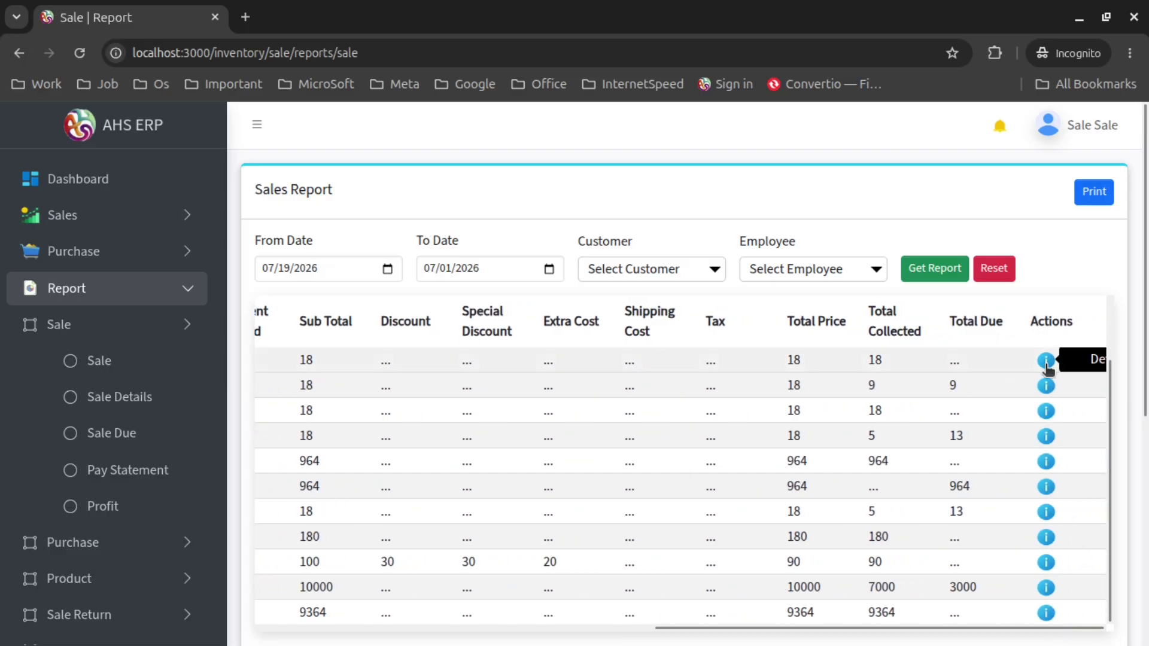
{"action": "left_click", "coordinate": [1046, 361]}
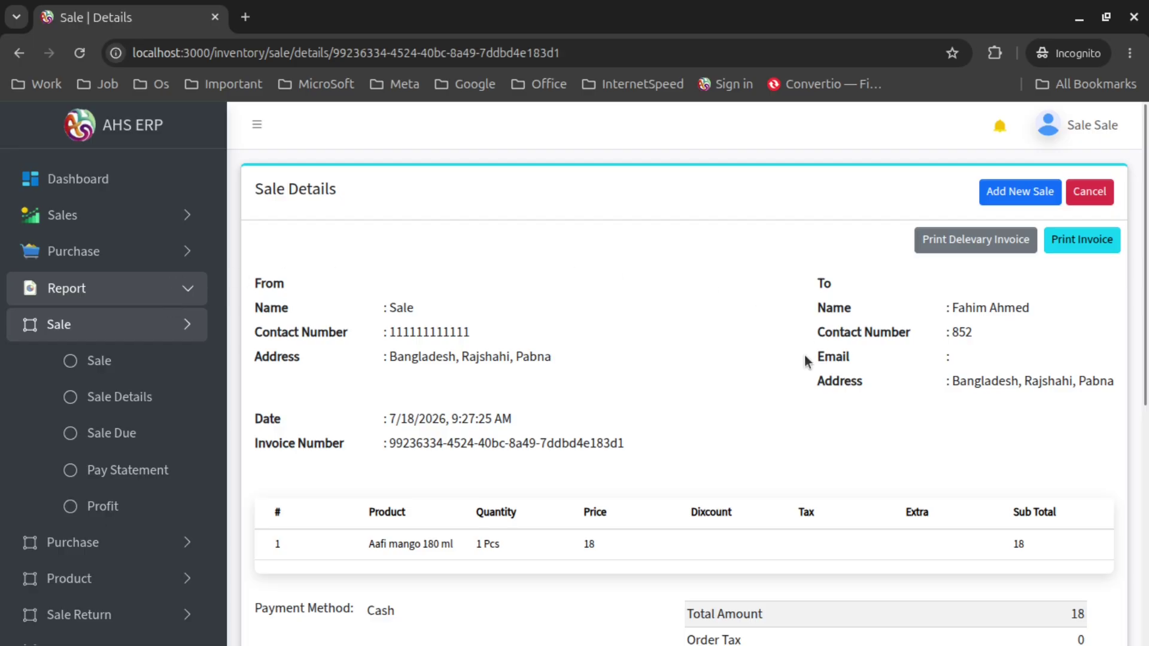
{"action": "scroll", "coordinate": [757, 358], "scroll_direction": "down", "scroll_amount": 8}
{"action": "scroll", "coordinate": [759, 443], "scroll_direction": "up", "scroll_amount": 8}
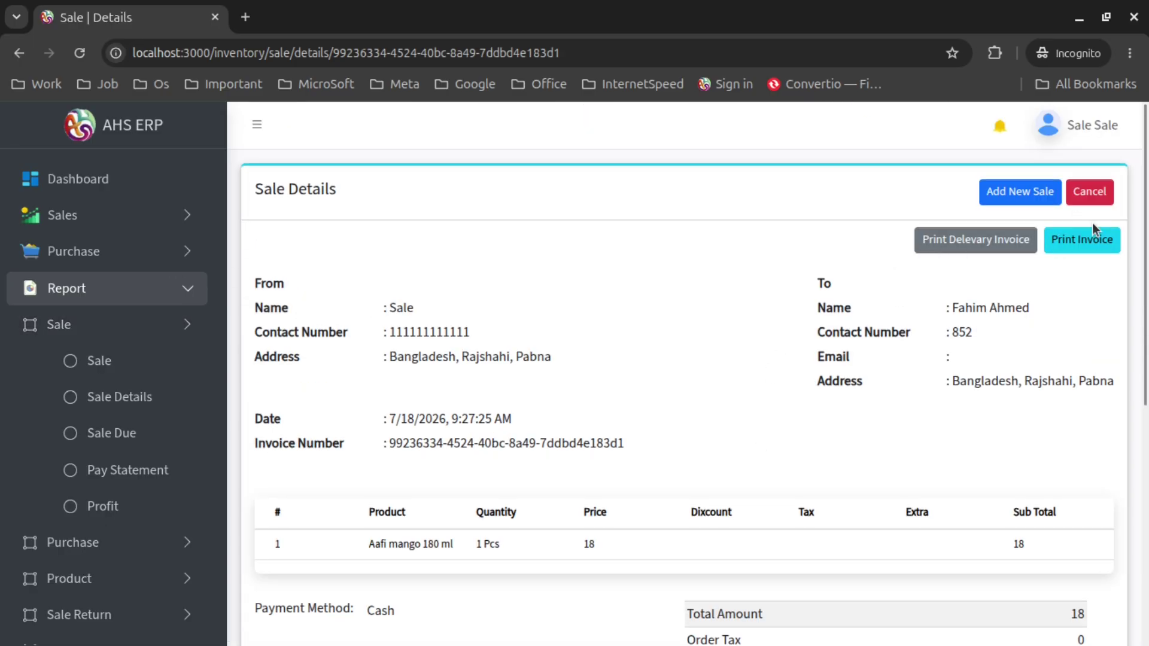
{"action": "left_click", "coordinate": [19, 53]}
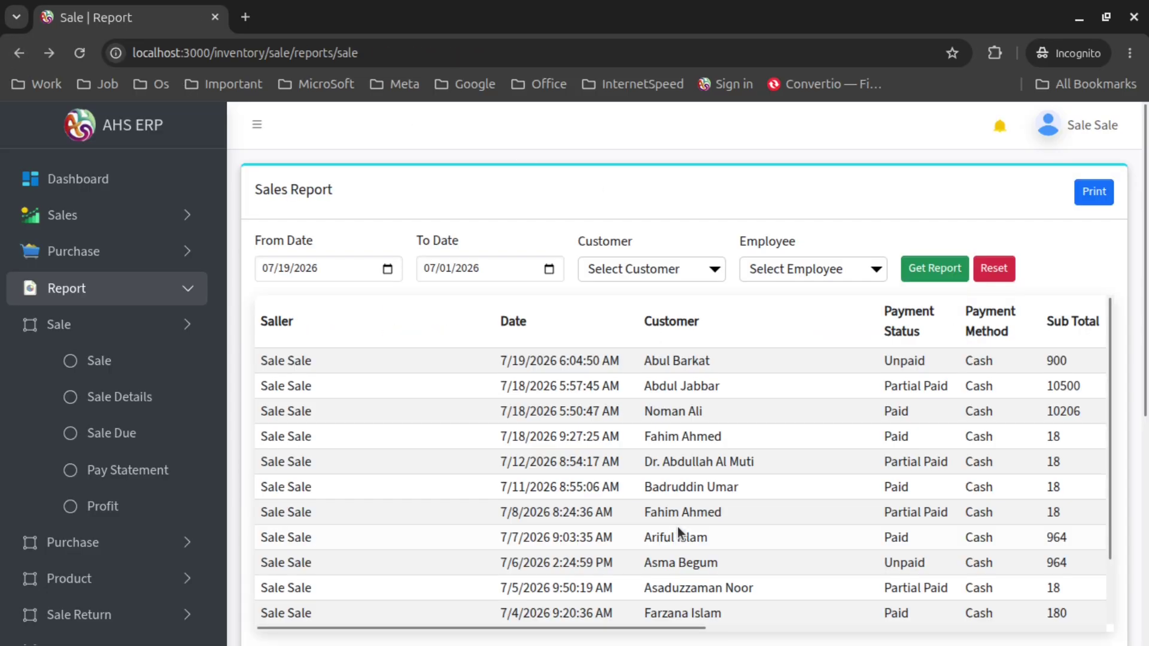
Filter the report by the chosen customer, leaving one 10500 Partial Paid sale with 4500 due
{"action": "left_click", "coordinate": [639, 271]}
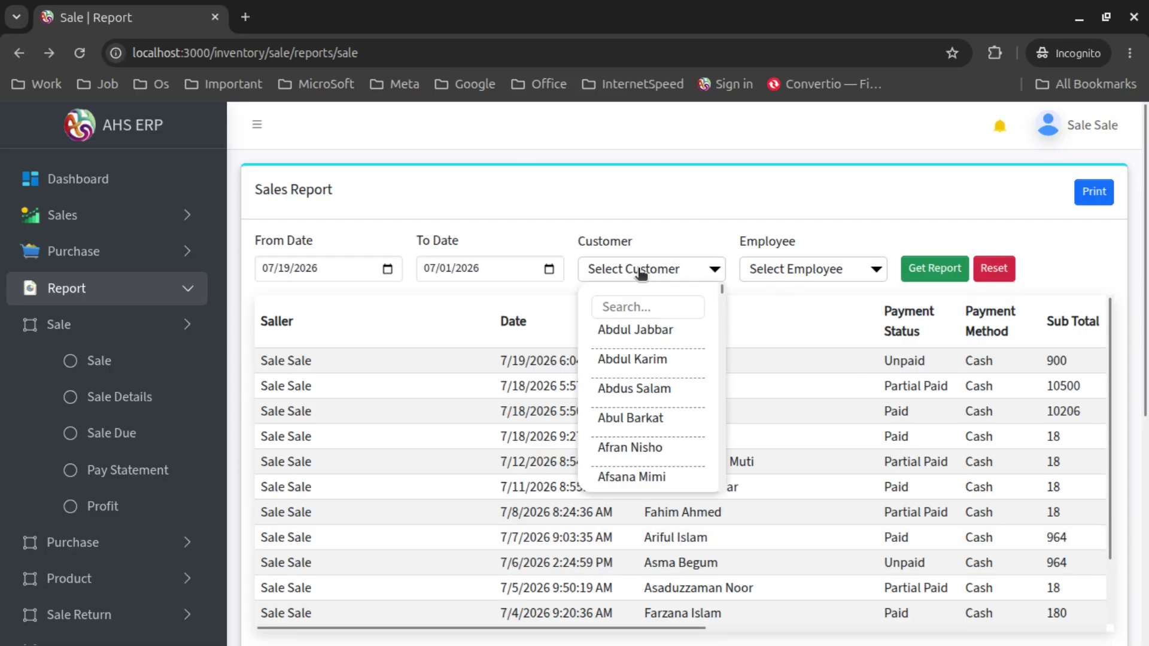
{"action": "left_click", "coordinate": [726, 235]}
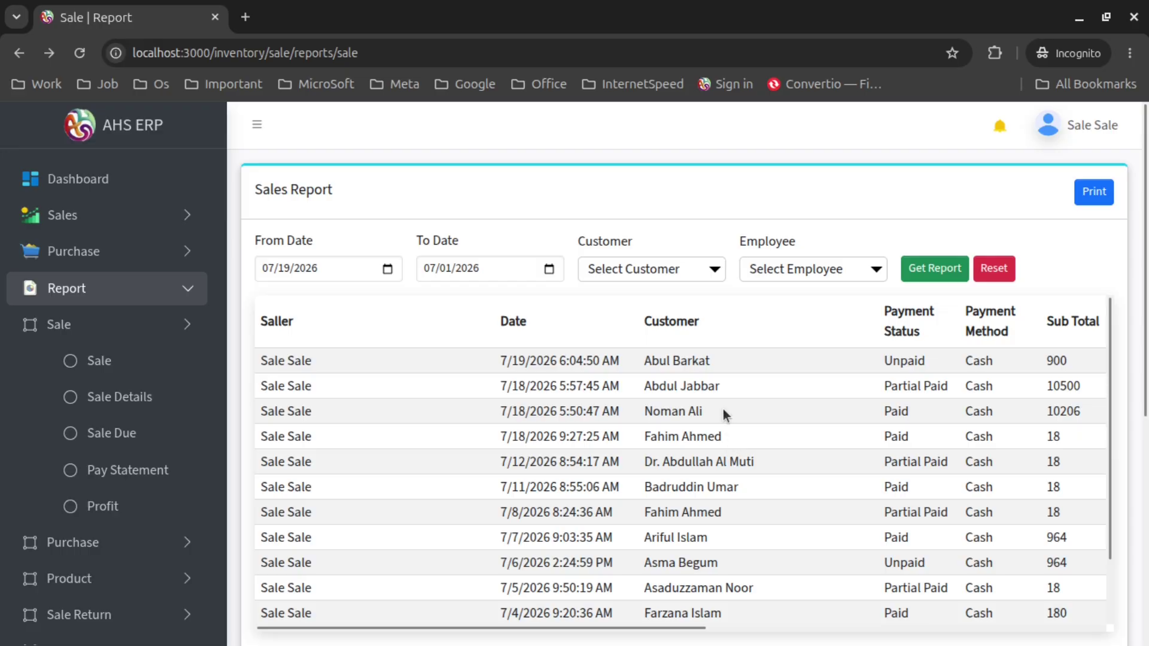
{"action": "left_click", "coordinate": [640, 275]}
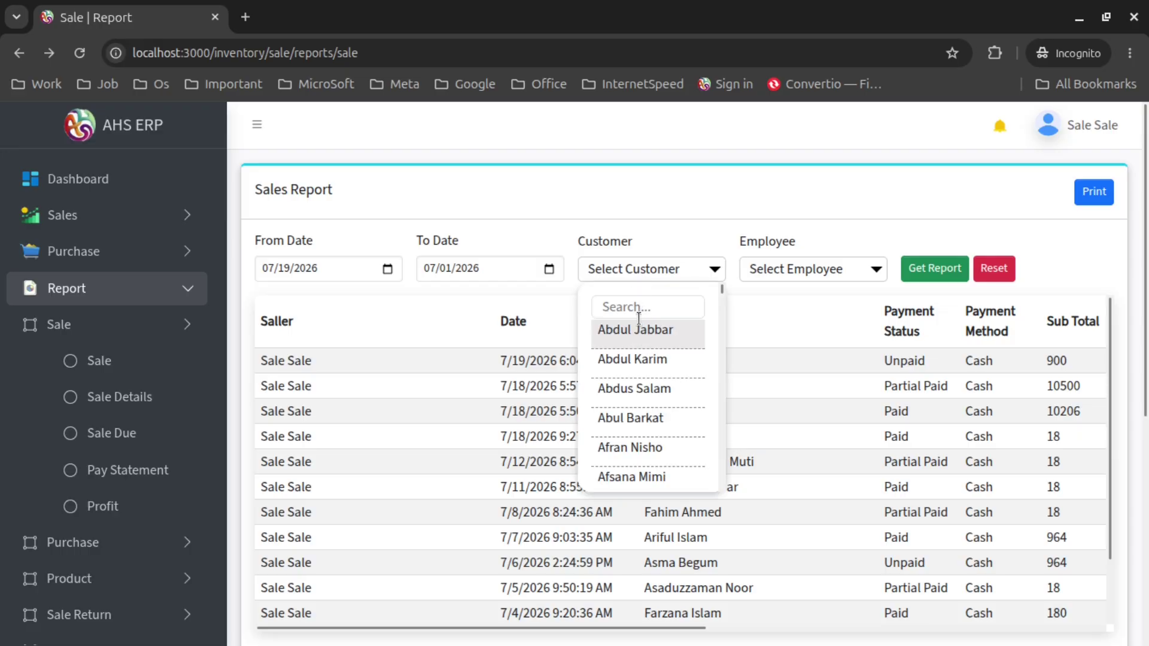
{"action": "left_click", "coordinate": [643, 330]}
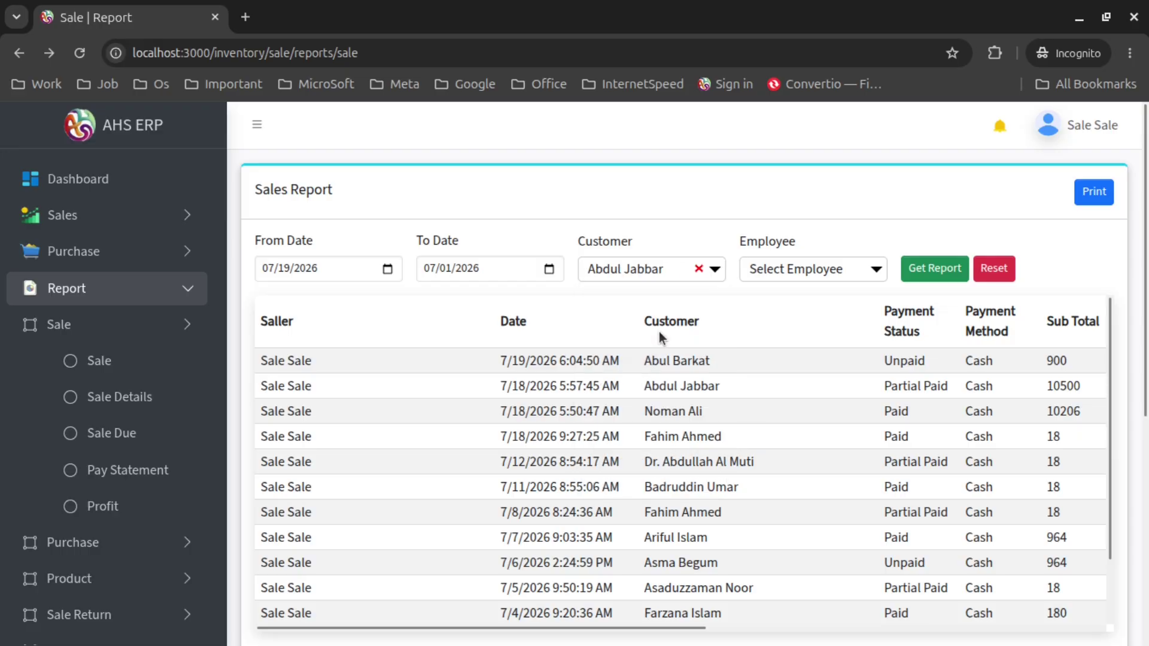
{"action": "left_click", "coordinate": [924, 276]}
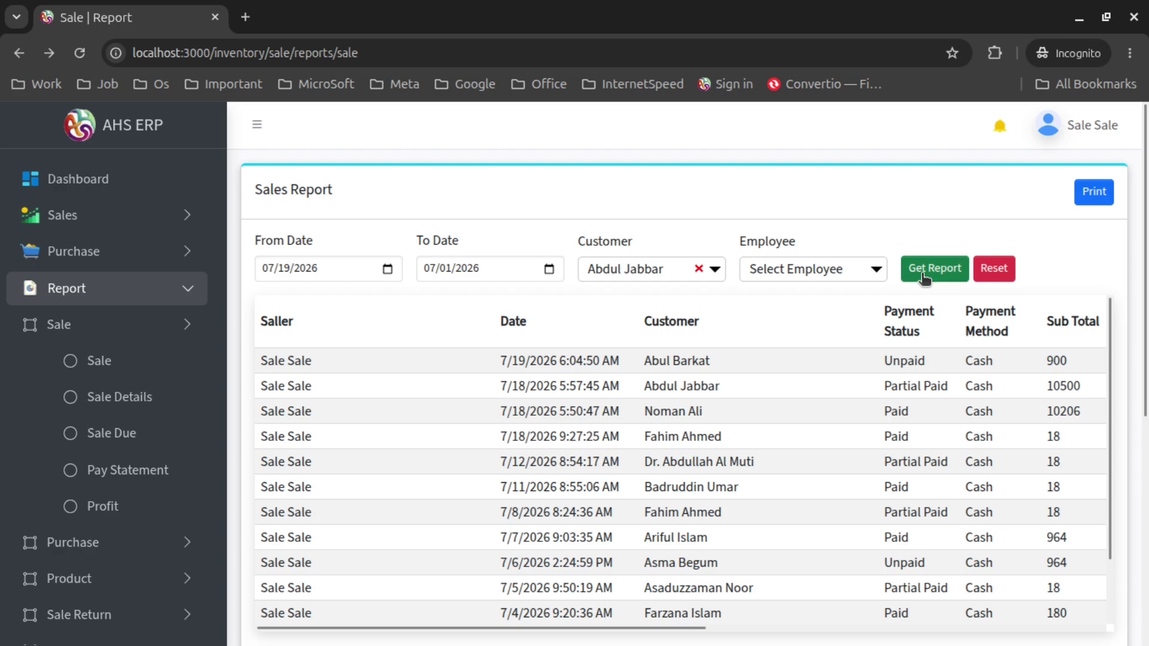
{"action": "left_click", "coordinate": [924, 276]}
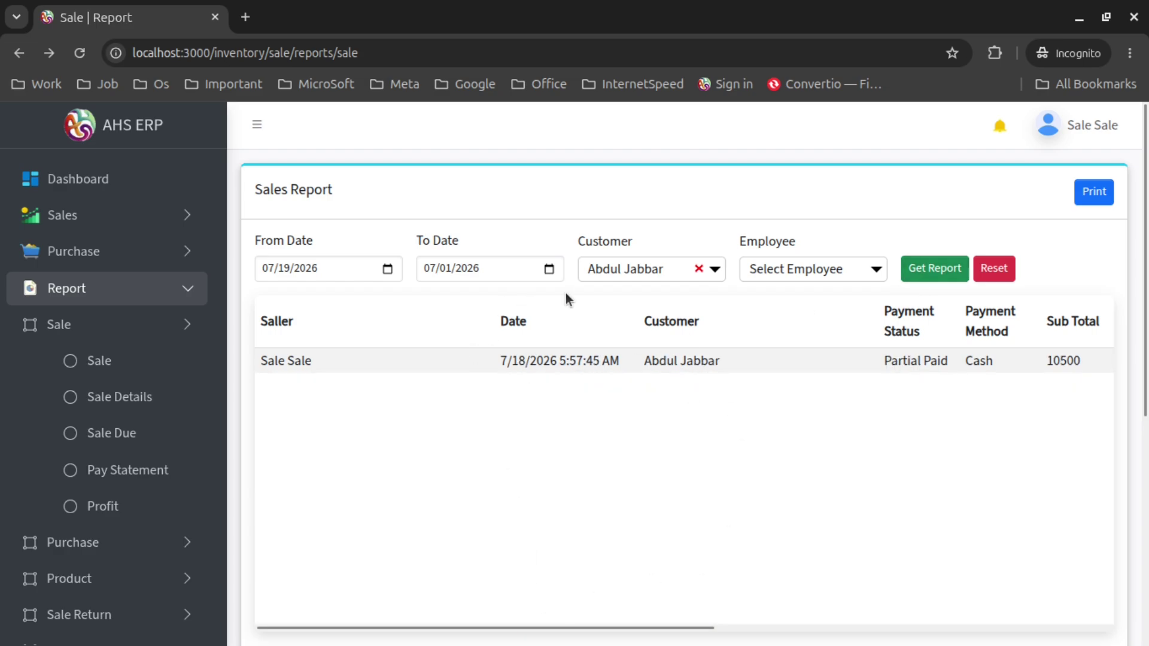
{"action": "scroll", "coordinate": [818, 484], "scroll_direction": "down", "scroll_amount": 5}
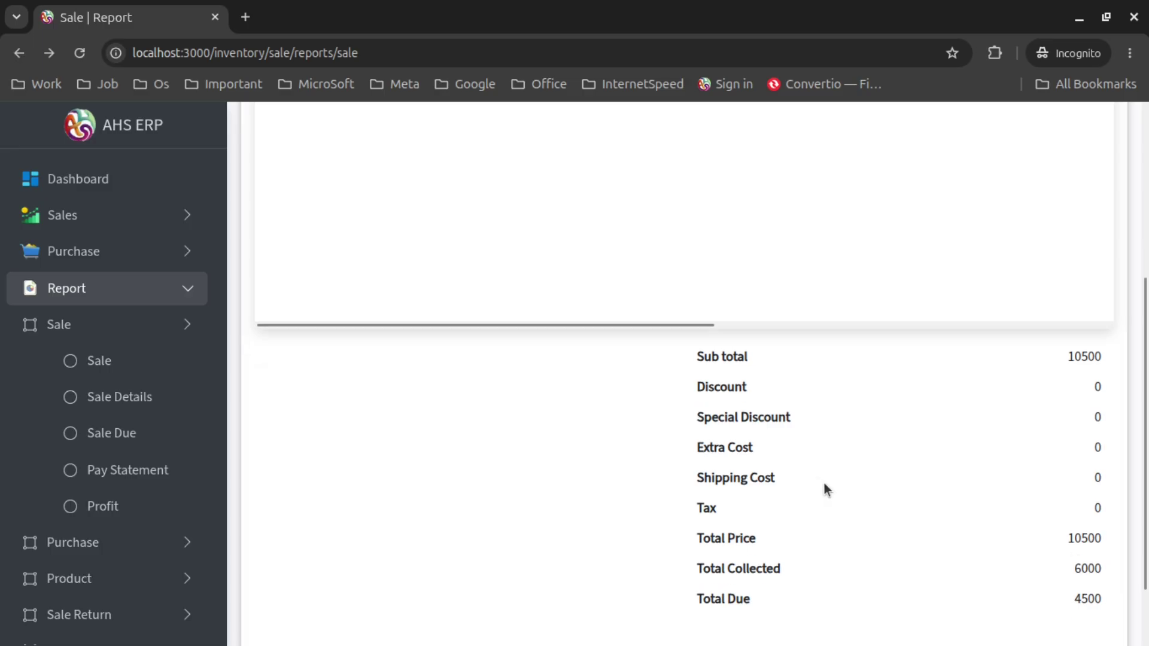
{"action": "scroll", "coordinate": [824, 484], "scroll_direction": "up", "scroll_amount": 5}
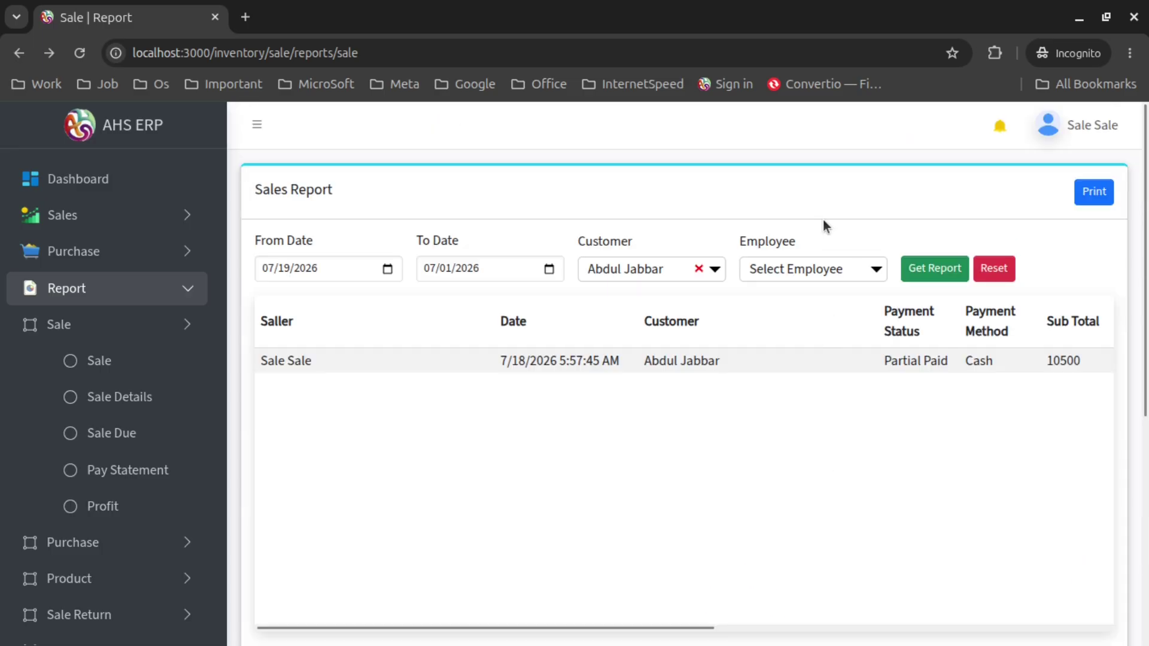
{"action": "left_click", "coordinate": [824, 273]}
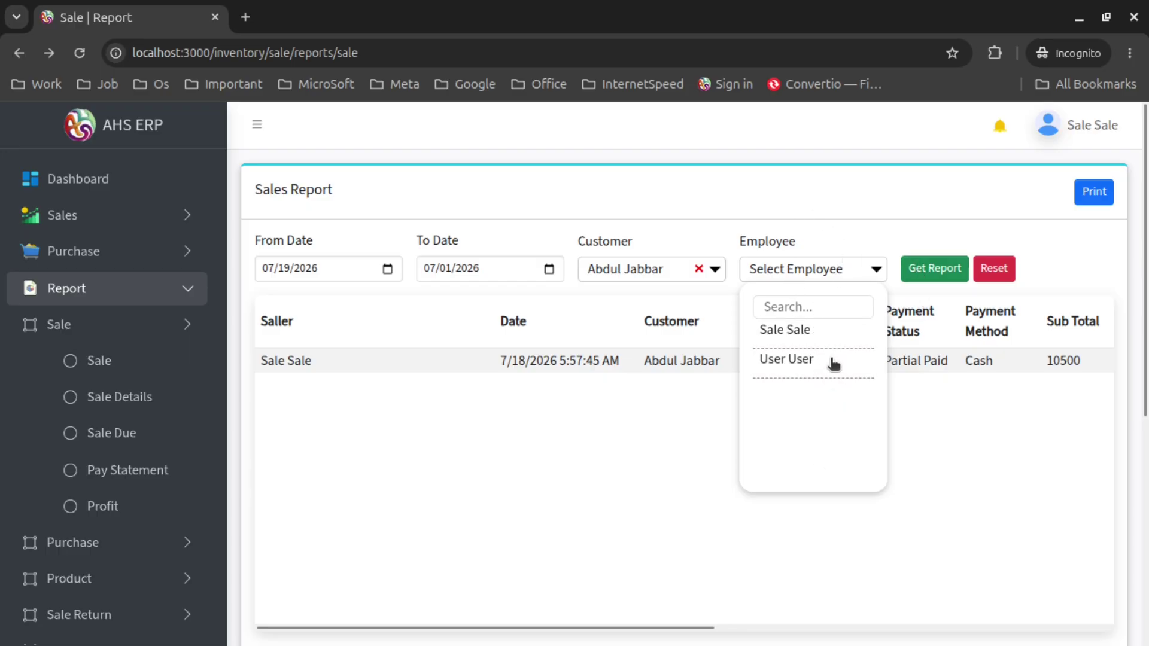
Filter the sales report by employee User User, then remove that filter and reload
{"action": "left_click", "coordinate": [833, 363]}
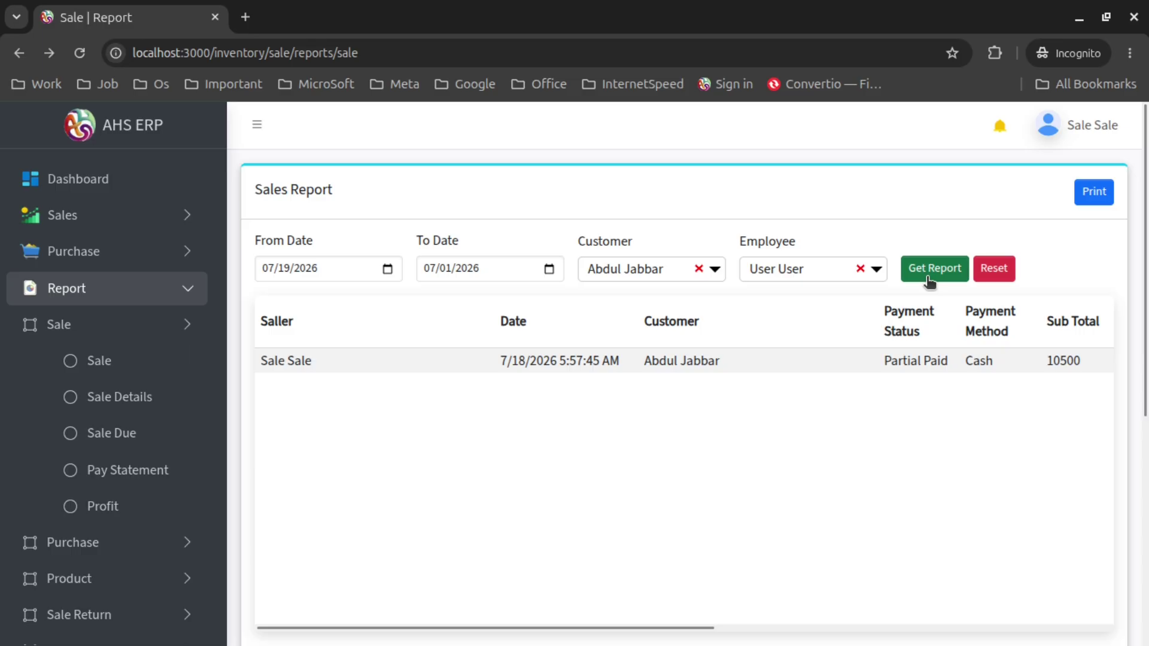
{"action": "left_click_drag", "start_coordinate": [331, 362], "coordinate": [294, 362]}
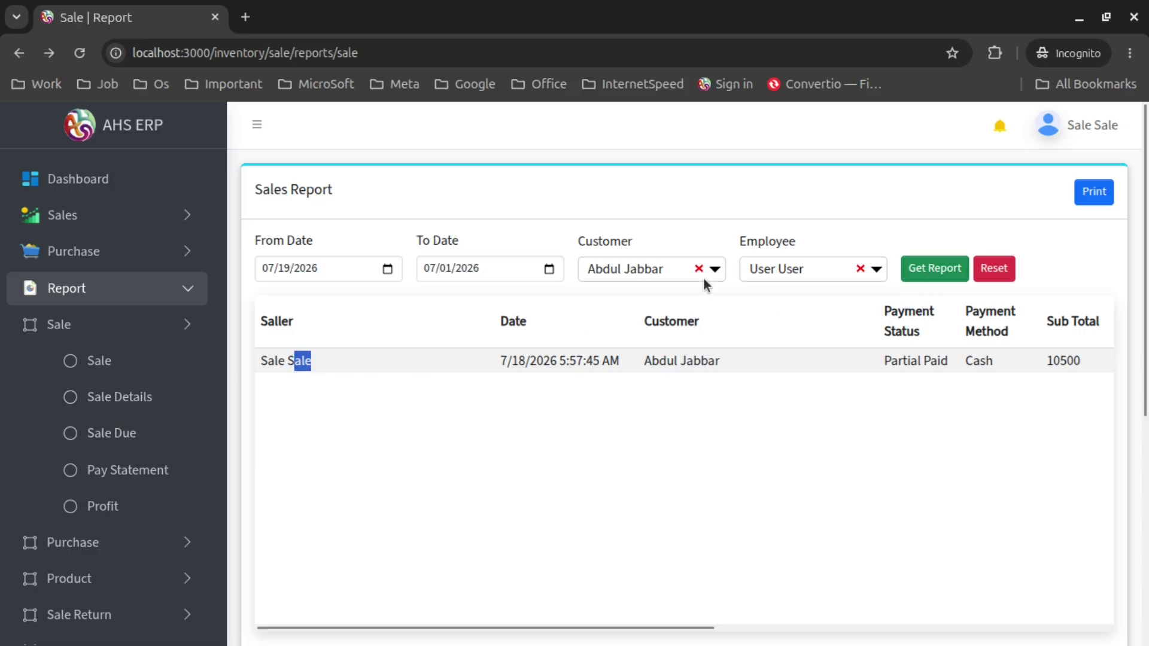
{"action": "left_click", "coordinate": [934, 268]}
{"action": "scroll", "coordinate": [520, 508], "scroll_direction": "down", "scroll_amount": 5}
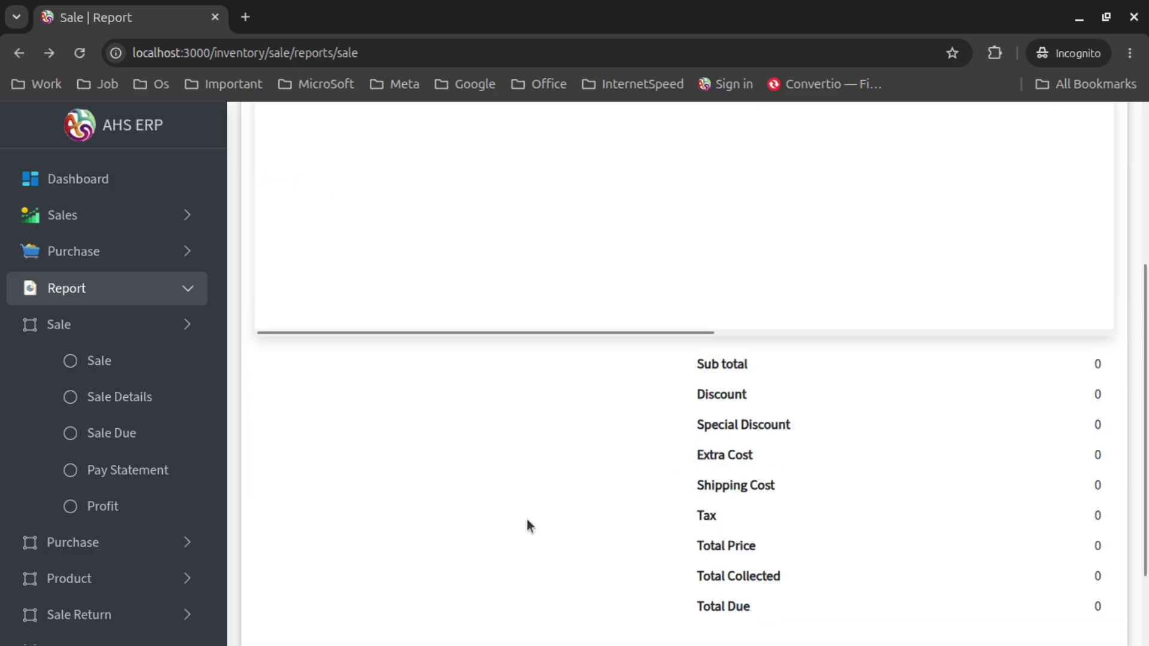
{"action": "scroll", "coordinate": [527, 520], "scroll_direction": "up", "scroll_amount": 3}
{"action": "scroll", "coordinate": [527, 519], "scroll_direction": "up", "scroll_amount": 2}
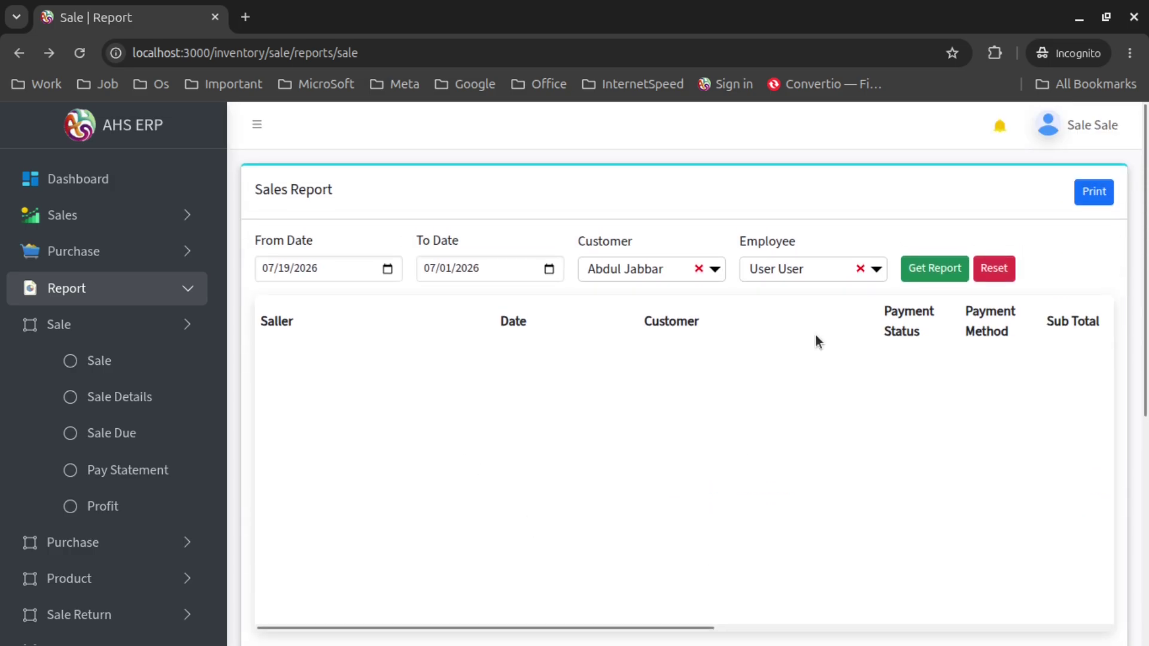
{"action": "left_click", "coordinate": [859, 269]}
{"action": "left_click", "coordinate": [914, 269]}
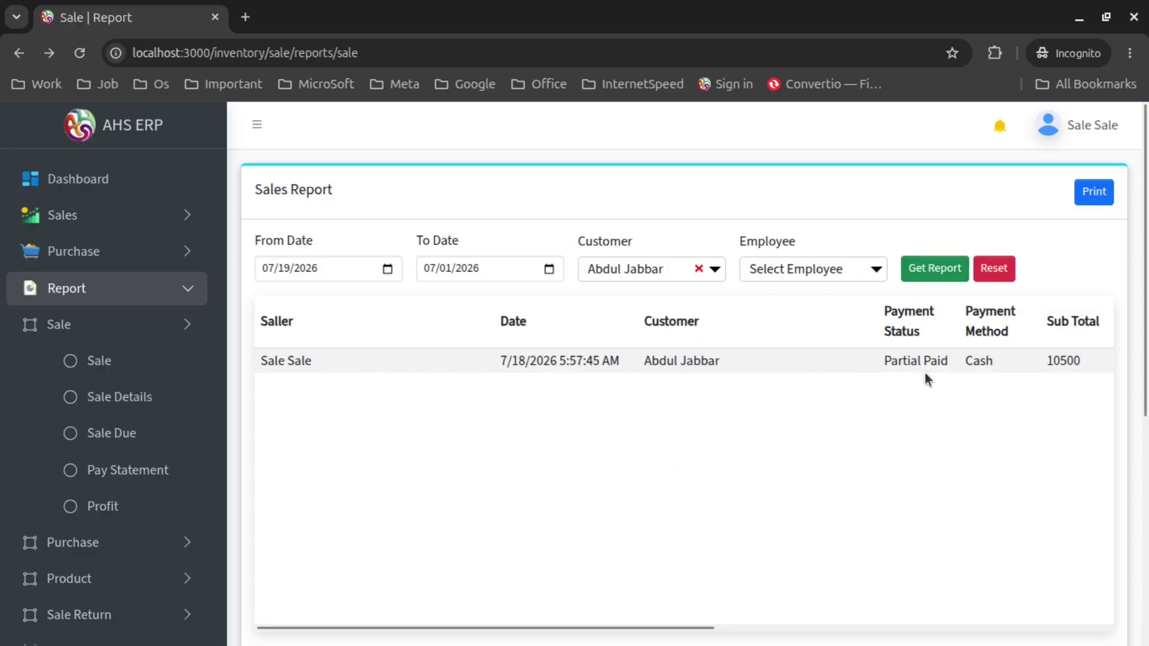
{"action": "left_click", "coordinate": [1094, 191]}
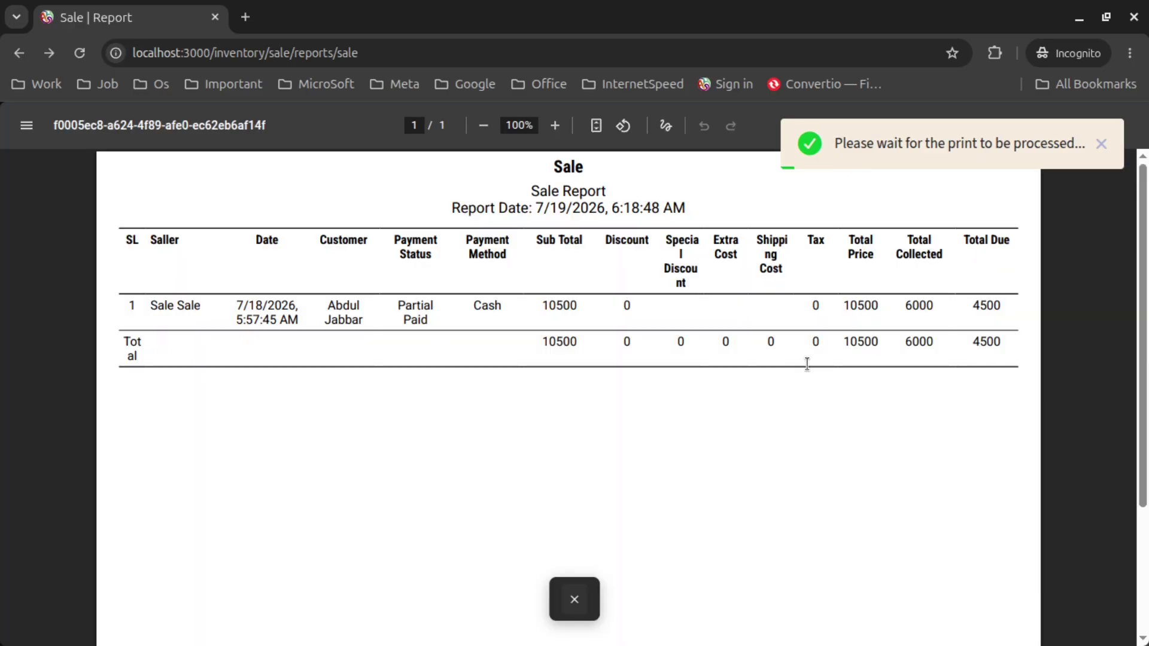
{"action": "scroll", "coordinate": [611, 409], "scroll_direction": "down", "scroll_amount": 3}
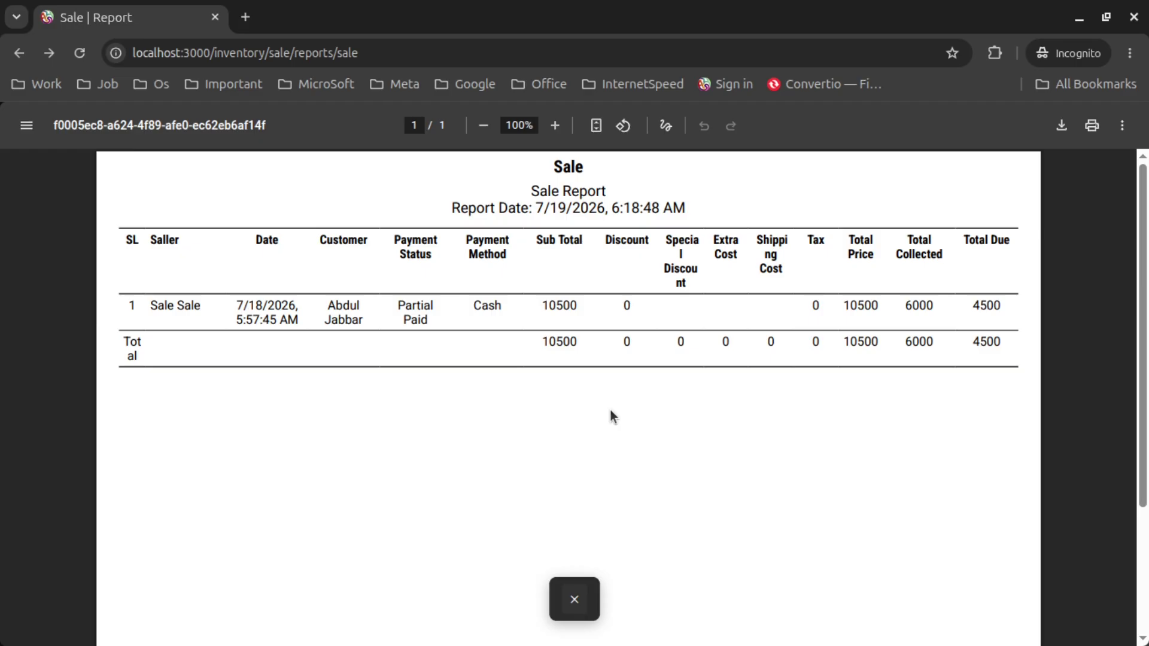
{"action": "left_click", "coordinate": [574, 599]}
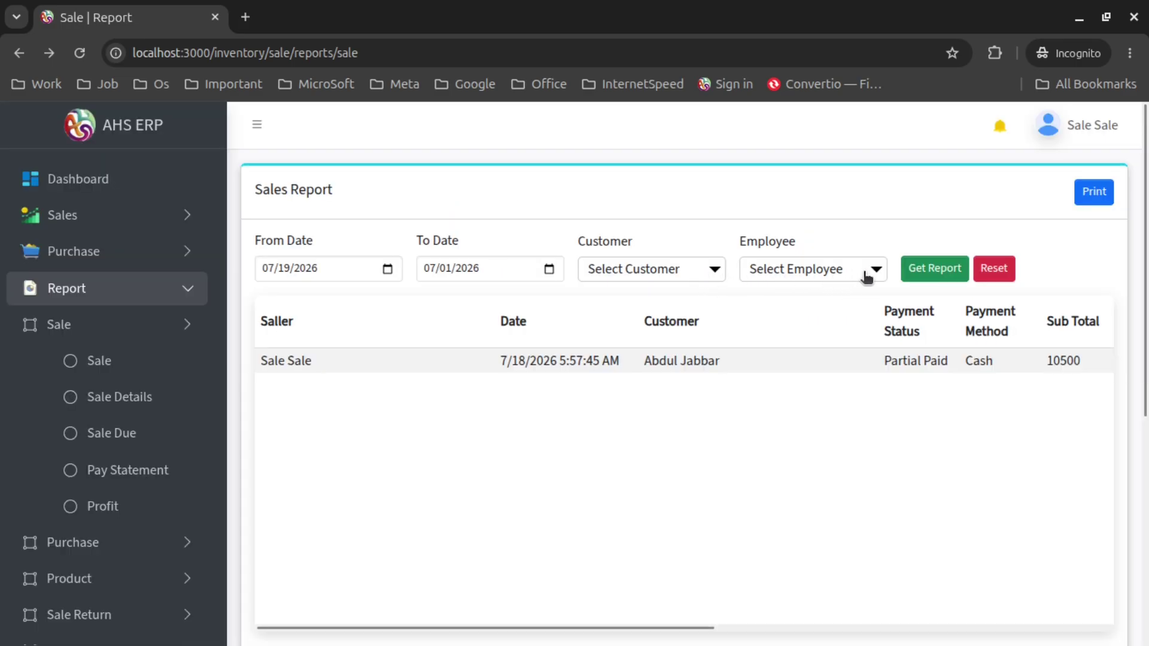
Print the all-customer sales report (14 sales, total 43268) to PDF and review both pages
{"action": "left_click", "coordinate": [1102, 193]}
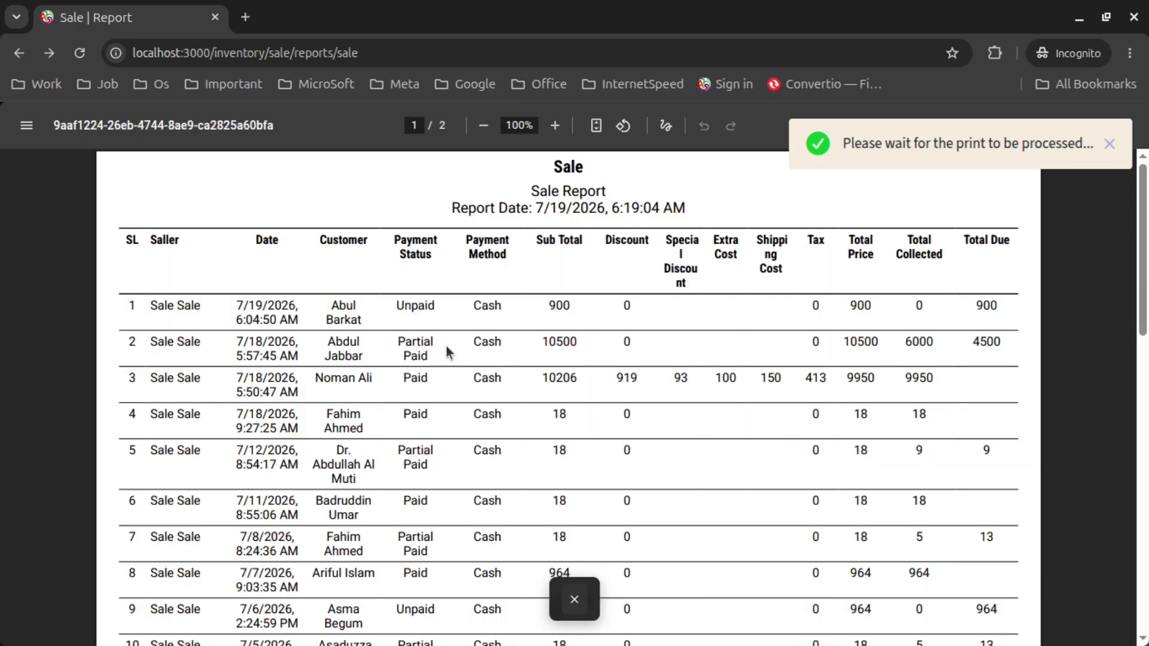
{"action": "scroll", "coordinate": [658, 388], "scroll_direction": "down", "scroll_amount": 5}
{"action": "scroll", "coordinate": [658, 389], "scroll_direction": "down", "scroll_amount": 5}
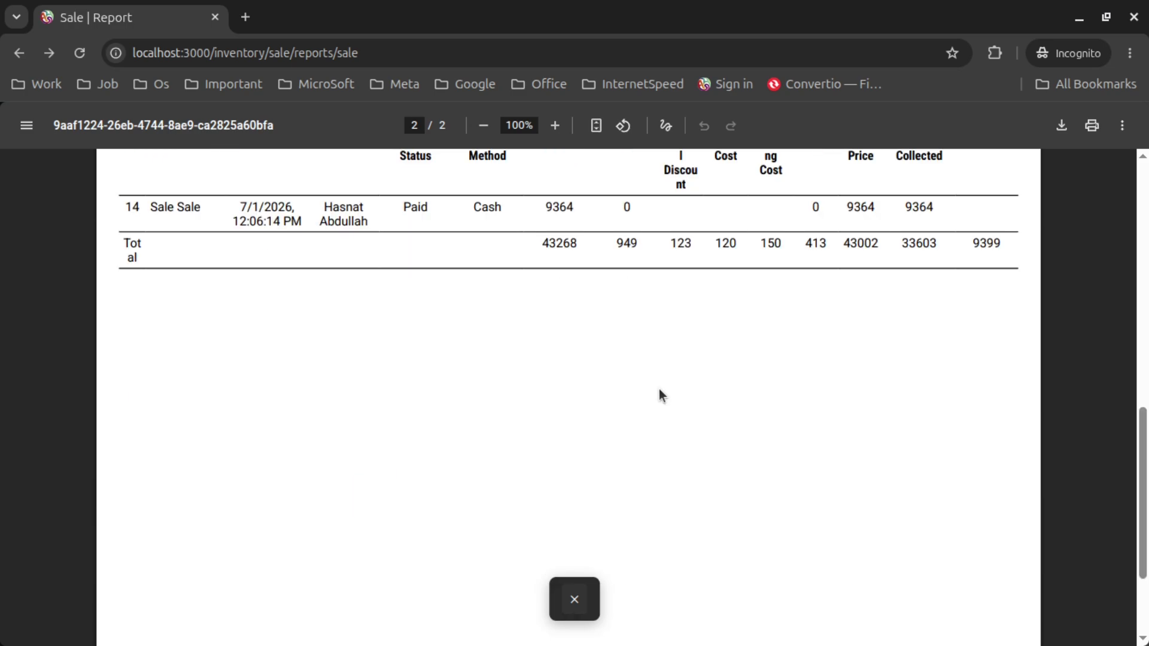
{"action": "scroll", "coordinate": [658, 389], "scroll_direction": "up", "scroll_amount": 10}
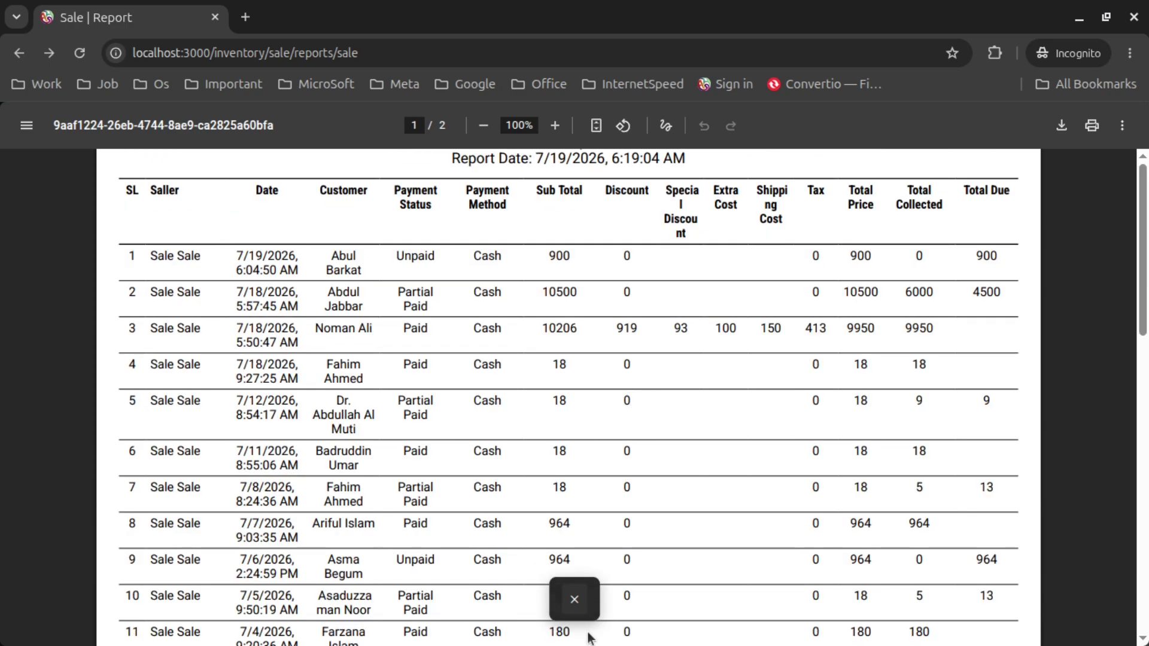
{"action": "scroll", "coordinate": [584, 622], "scroll_direction": "up", "scroll_amount": 1}
{"action": "left_click", "coordinate": [574, 599]}
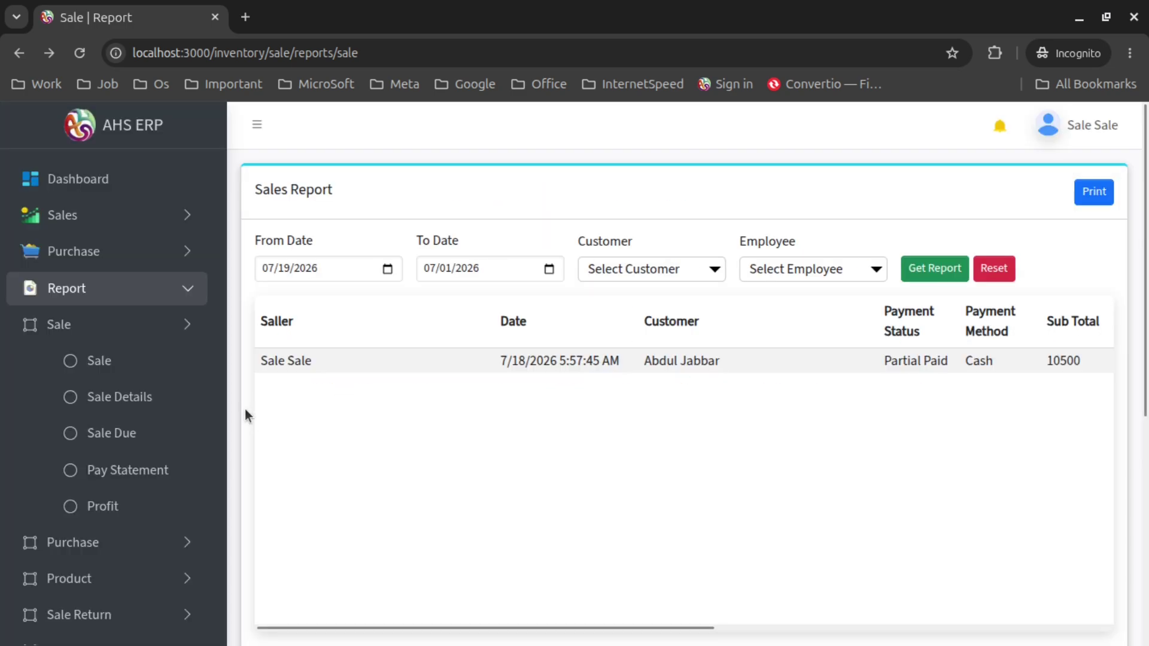
Open the Sale Details report and browse its columns of sale line items
{"action": "left_click", "coordinate": [129, 397]}
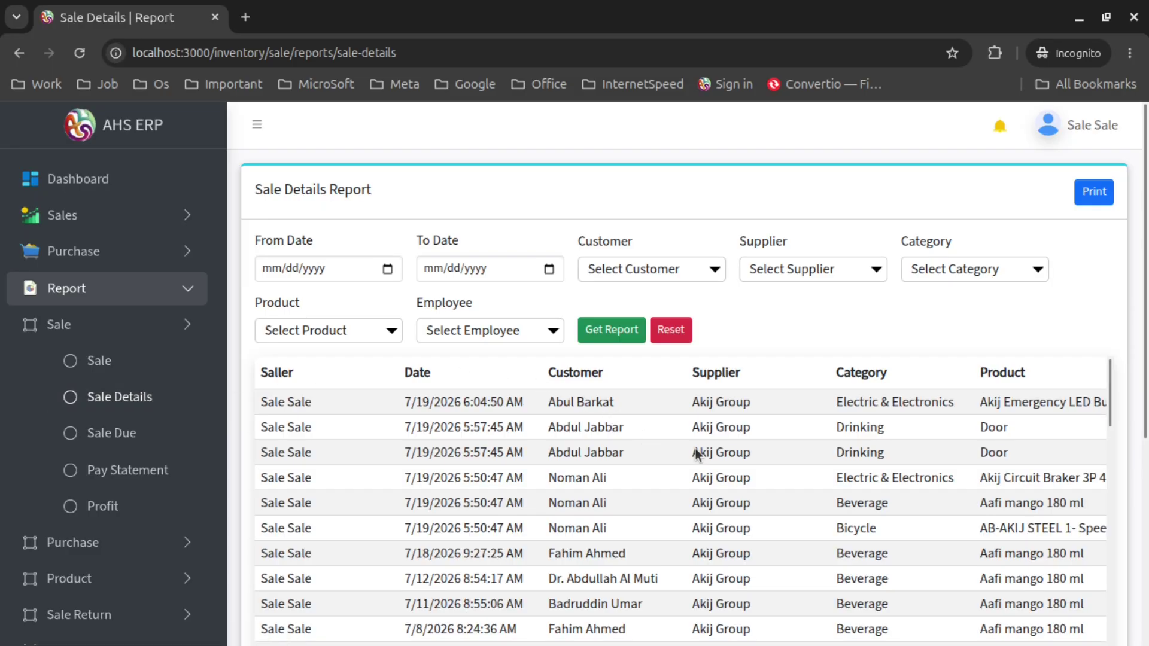
{"action": "scroll", "coordinate": [861, 306], "scroll_direction": "down", "scroll_amount": 1}
{"action": "scroll", "coordinate": [861, 306], "scroll_direction": "down", "scroll_amount": 2}
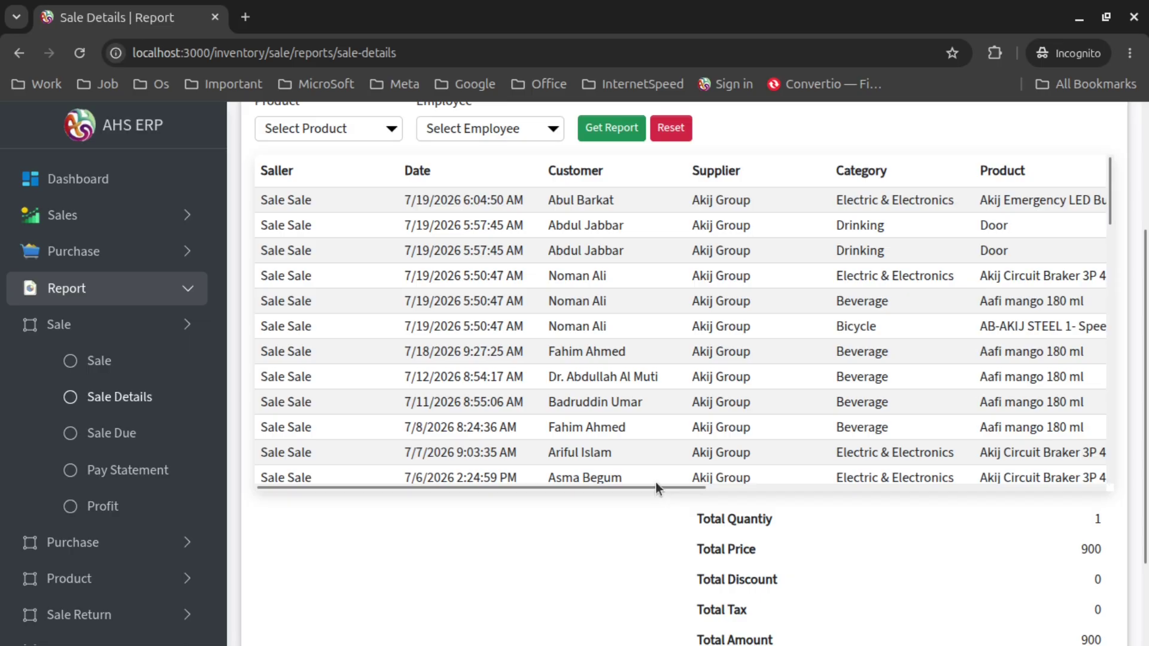
{"action": "left_click_drag", "start_coordinate": [655, 486], "coordinate": [800, 490]}
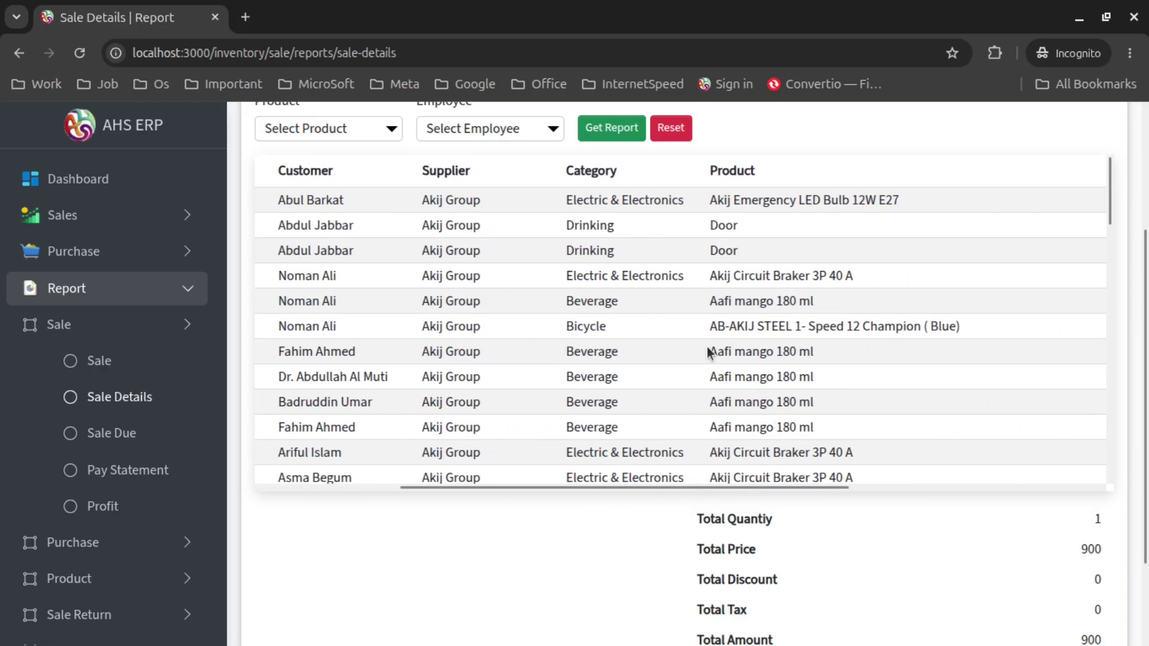
{"action": "left_click_drag", "start_coordinate": [709, 352], "coordinate": [831, 404]}
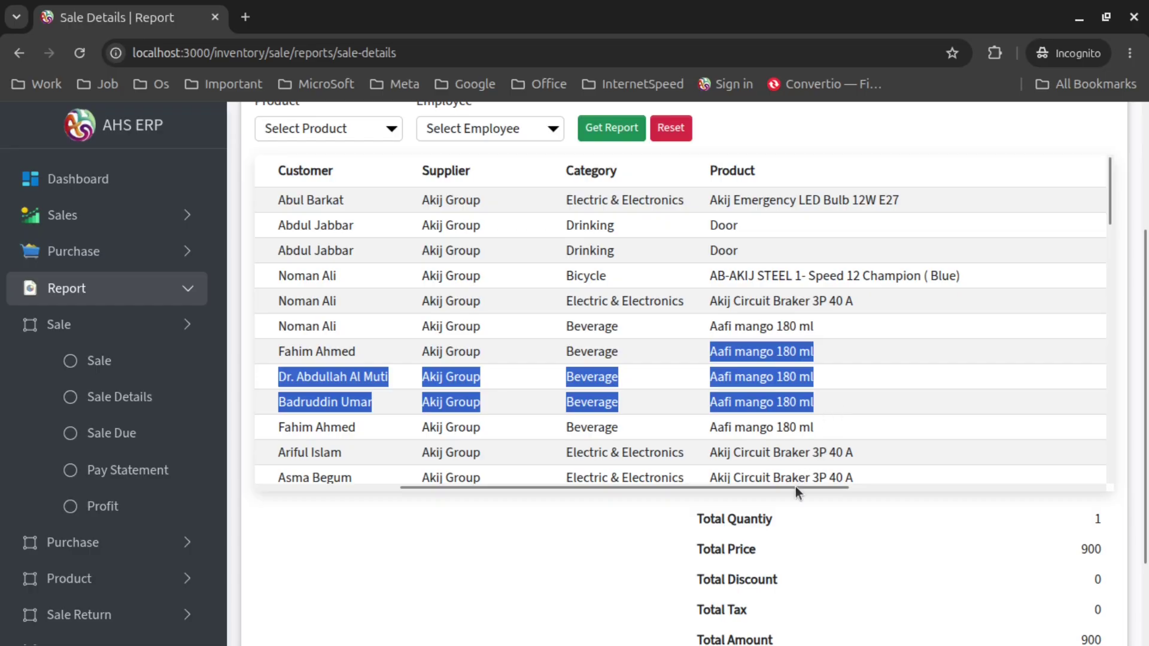
{"action": "left_click_drag", "start_coordinate": [795, 487], "coordinate": [1062, 498]}
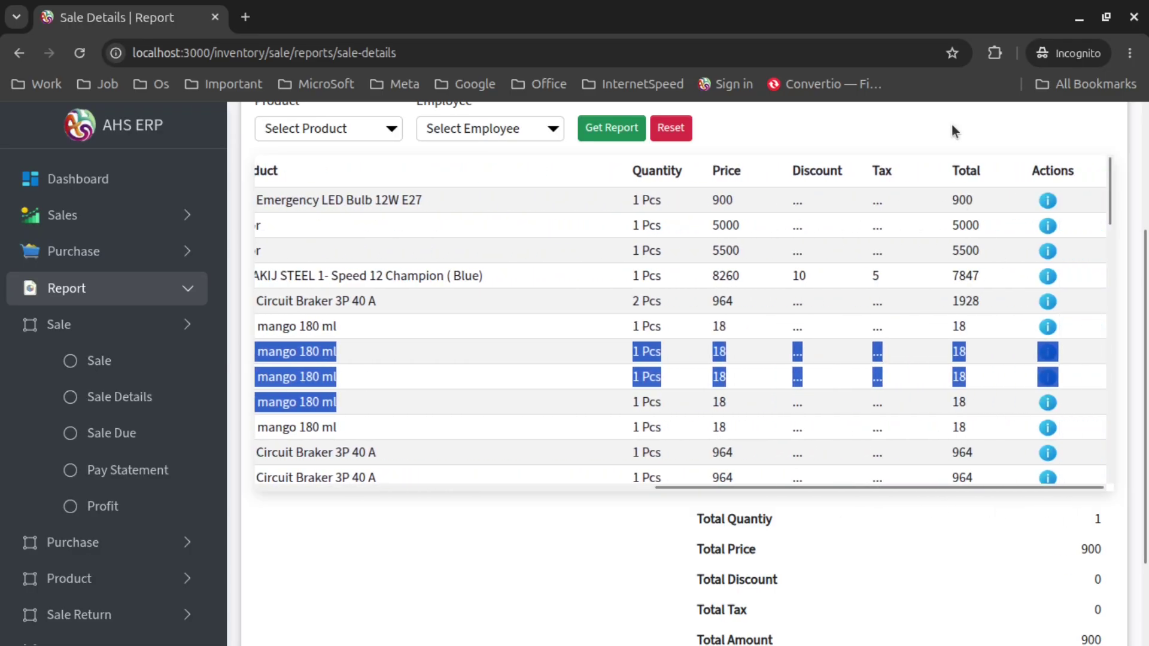
{"action": "left_click", "coordinate": [947, 186]}
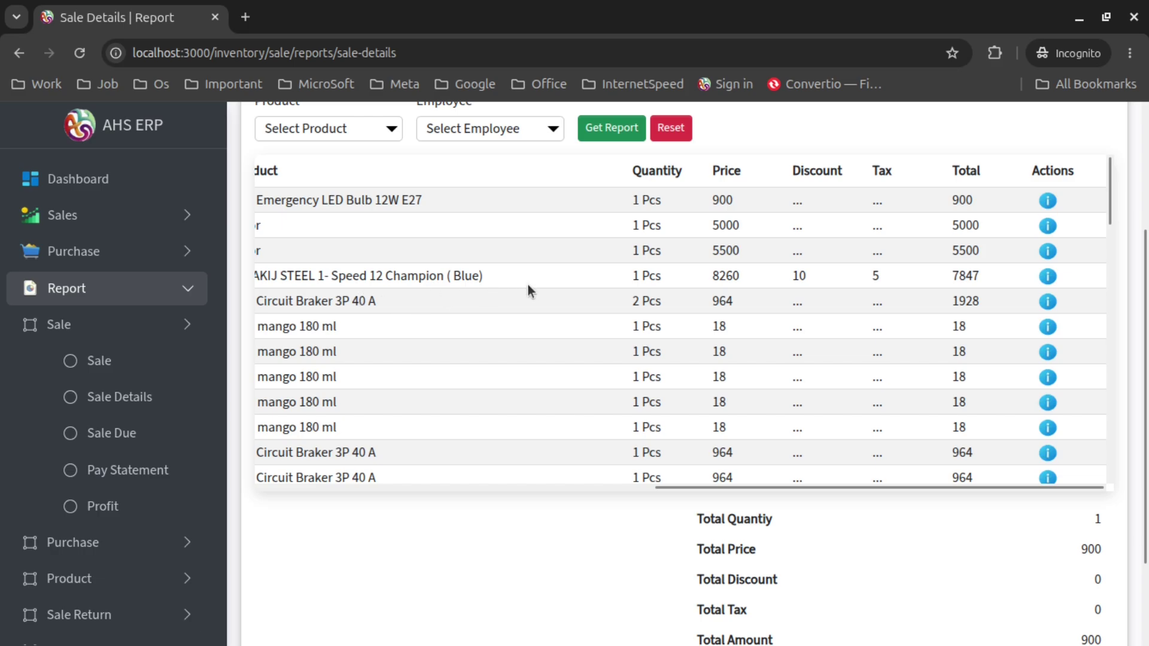
View the circuit breaker sale's full invoice details, then return to the report
{"action": "left_click", "coordinate": [1048, 302]}
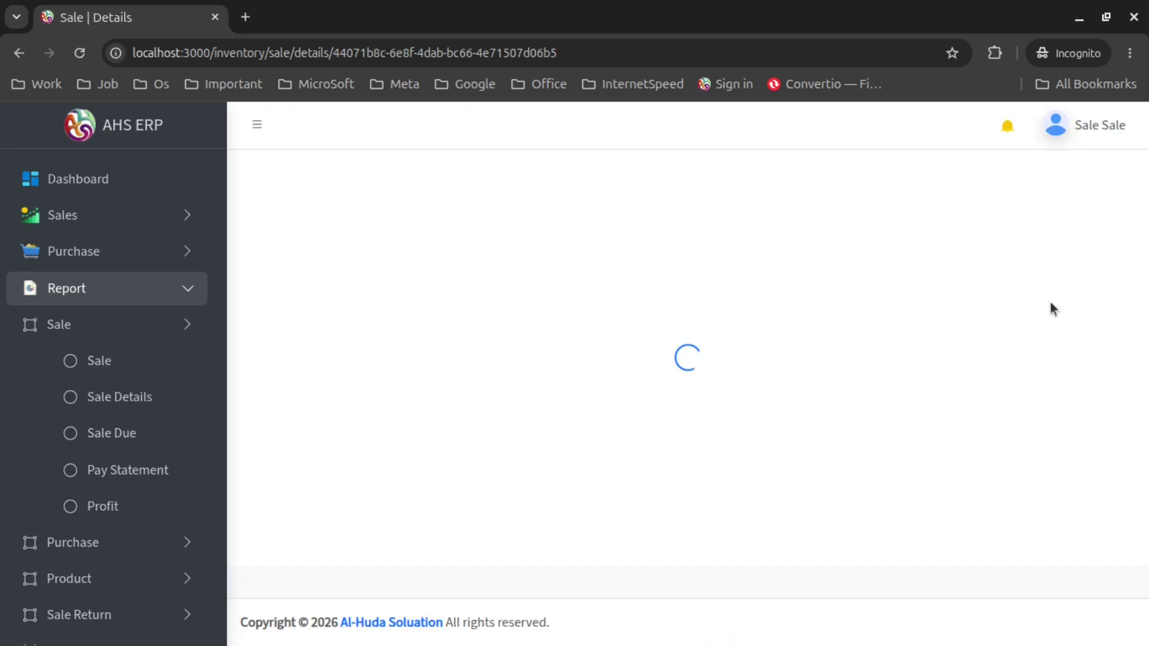
{"action": "scroll", "coordinate": [638, 396], "scroll_direction": "down", "scroll_amount": 4}
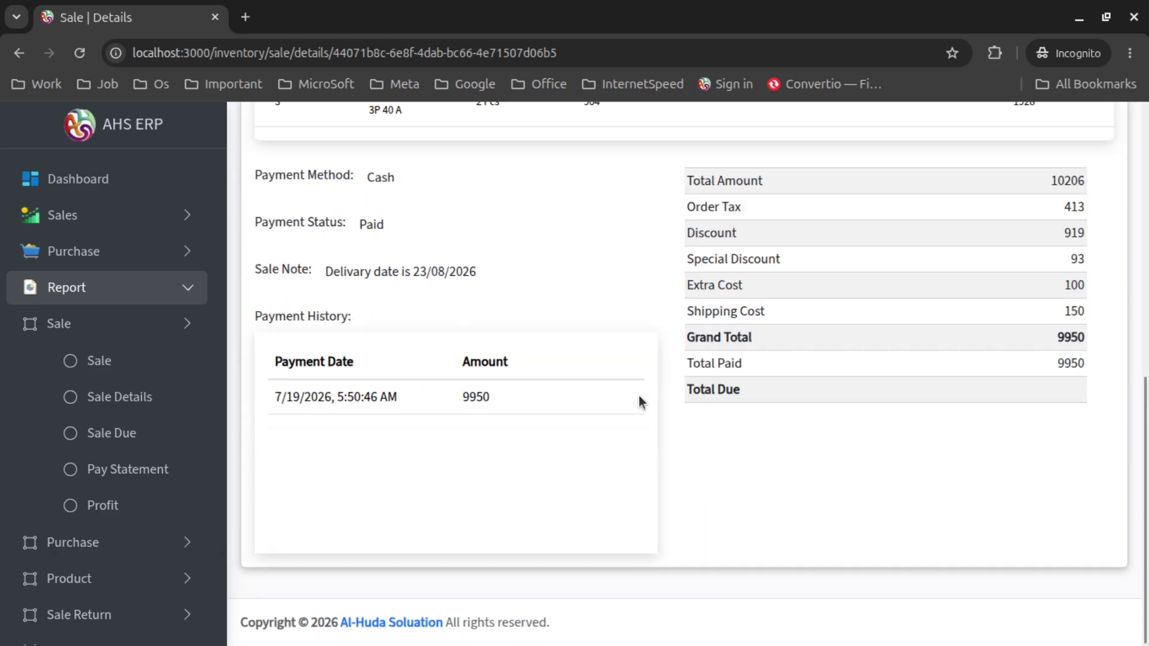
{"action": "scroll", "coordinate": [638, 396], "scroll_direction": "up", "scroll_amount": 2}
{"action": "left_click", "coordinate": [19, 55]}
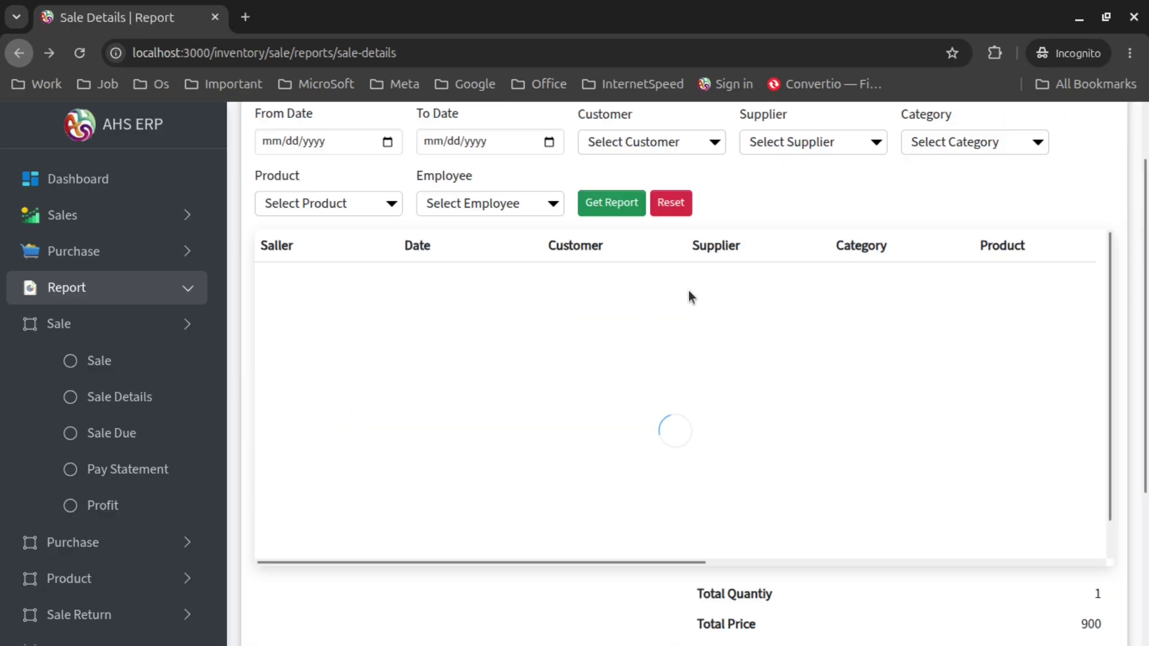
{"action": "scroll", "coordinate": [778, 329], "scroll_direction": "down", "scroll_amount": 6}
{"action": "scroll", "coordinate": [609, 538], "scroll_direction": "up", "scroll_amount": 5}
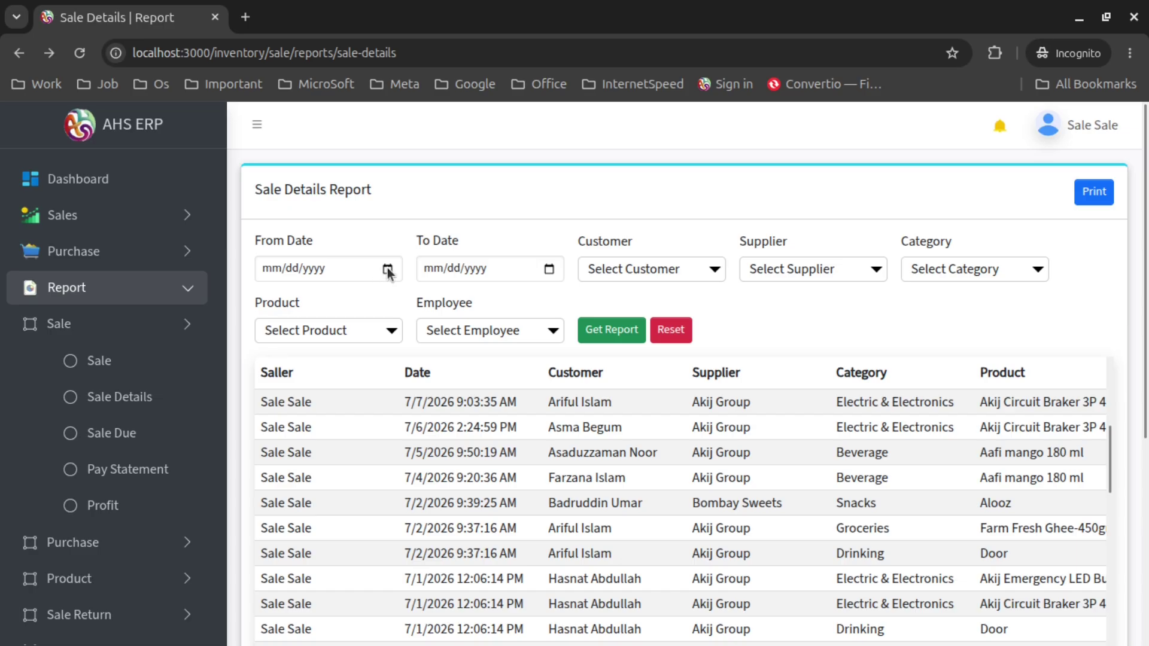
Set From Date to 07/19/2026 and To Date to 07/01/2026, then regenerate the report
{"action": "left_click", "coordinate": [387, 271]}
{"action": "left_click", "coordinate": [417, 498]}
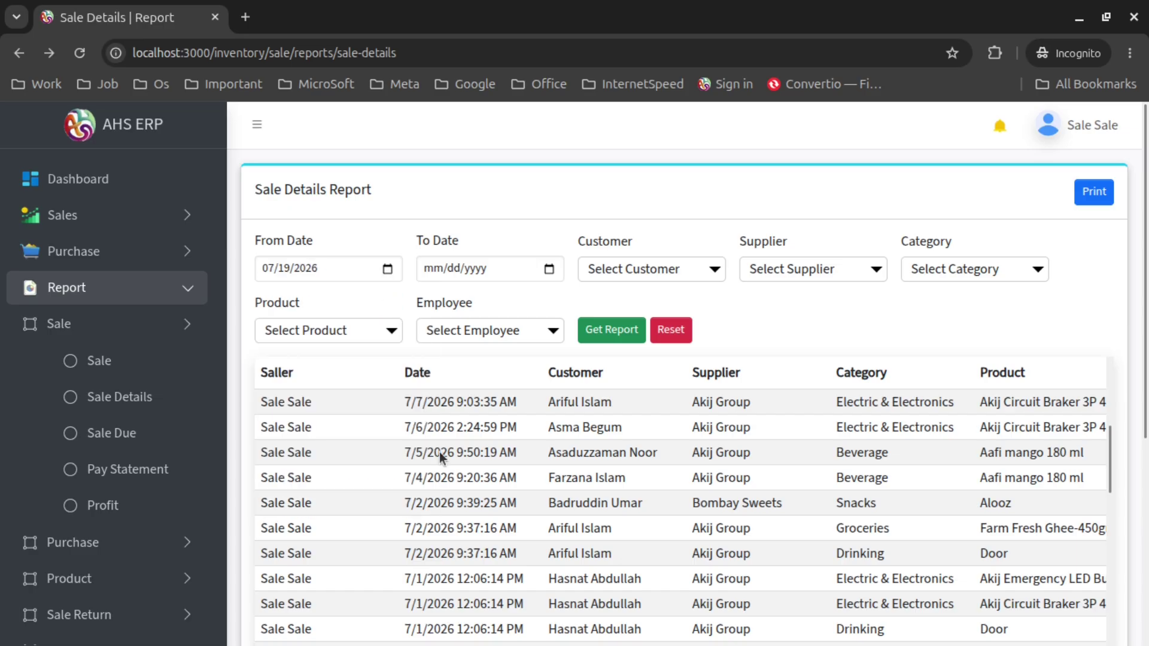
{"action": "left_click", "coordinate": [549, 270]}
{"action": "left_click", "coordinate": [514, 356]}
{"action": "left_click", "coordinate": [592, 331]}
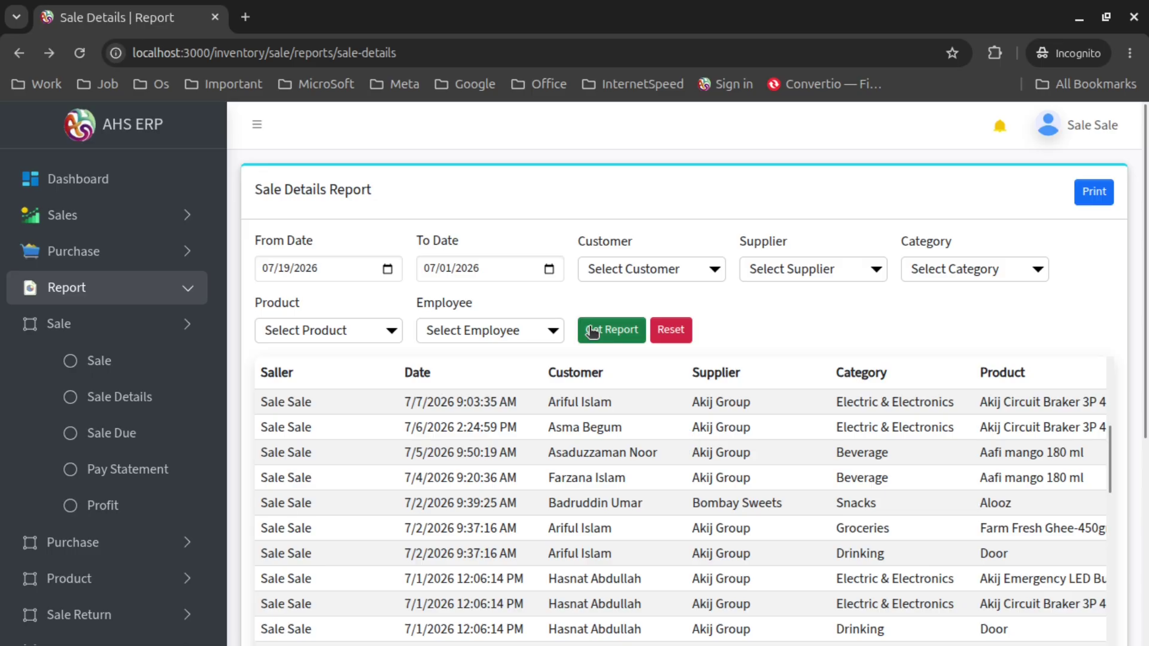
{"action": "scroll", "coordinate": [1145, 317], "scroll_direction": "down", "scroll_amount": 3}
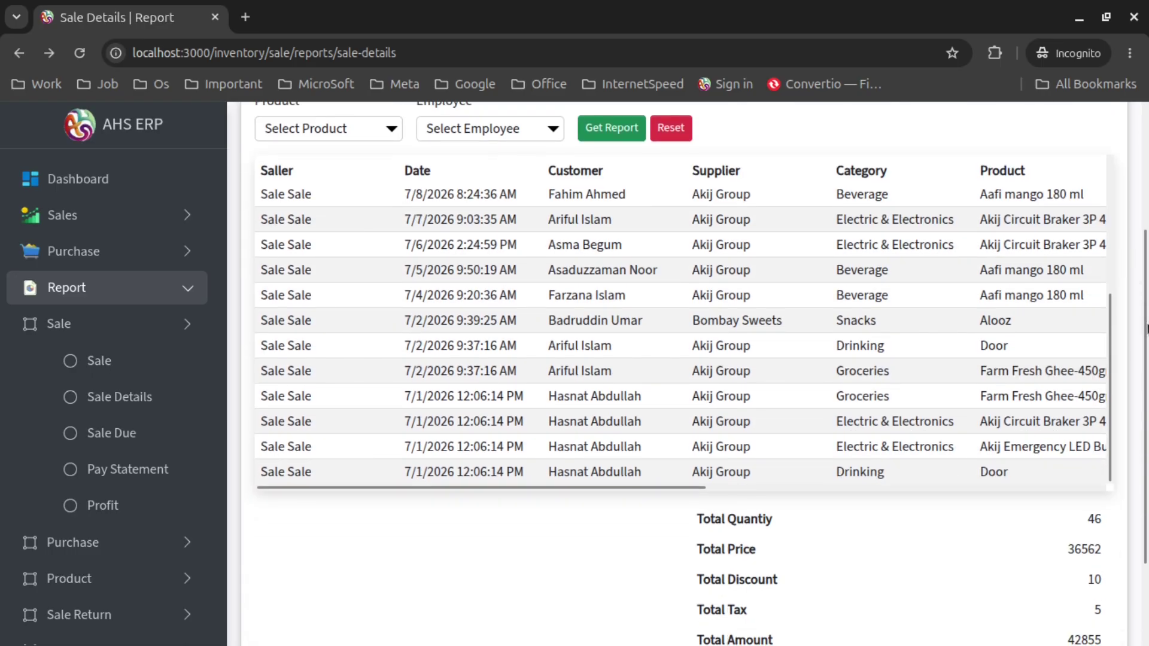
{"action": "scroll", "coordinate": [1146, 328], "scroll_direction": "up", "scroll_amount": 3}
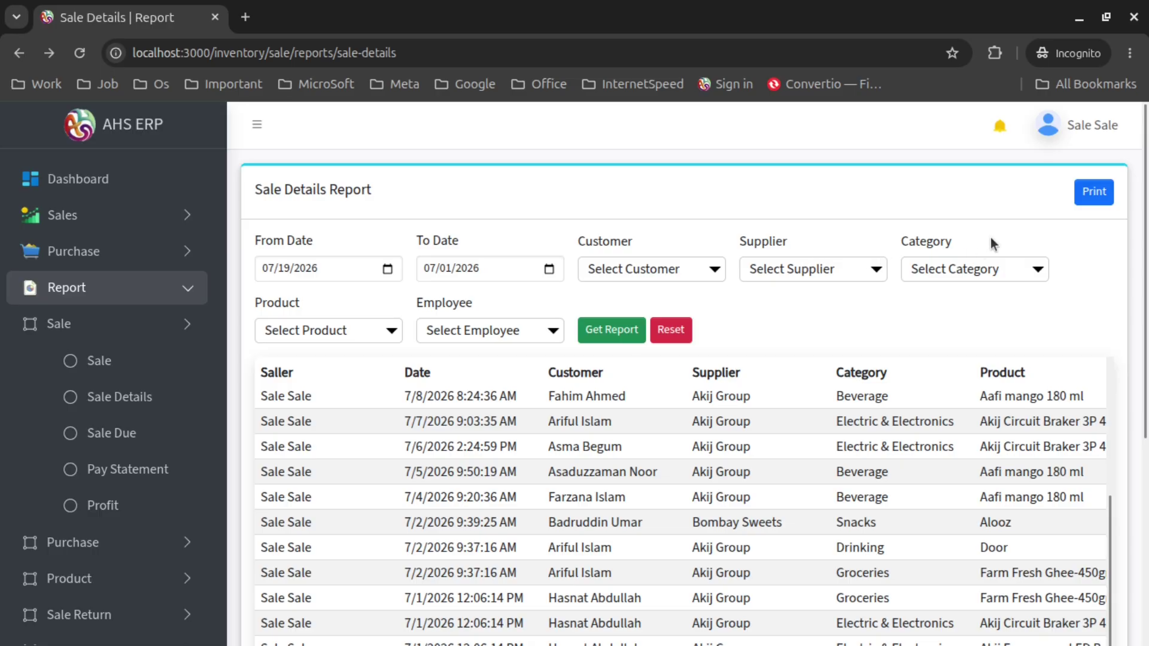
Print the 2-page Sale Details Report to PDF and review the preview
{"action": "left_click", "coordinate": [1091, 203]}
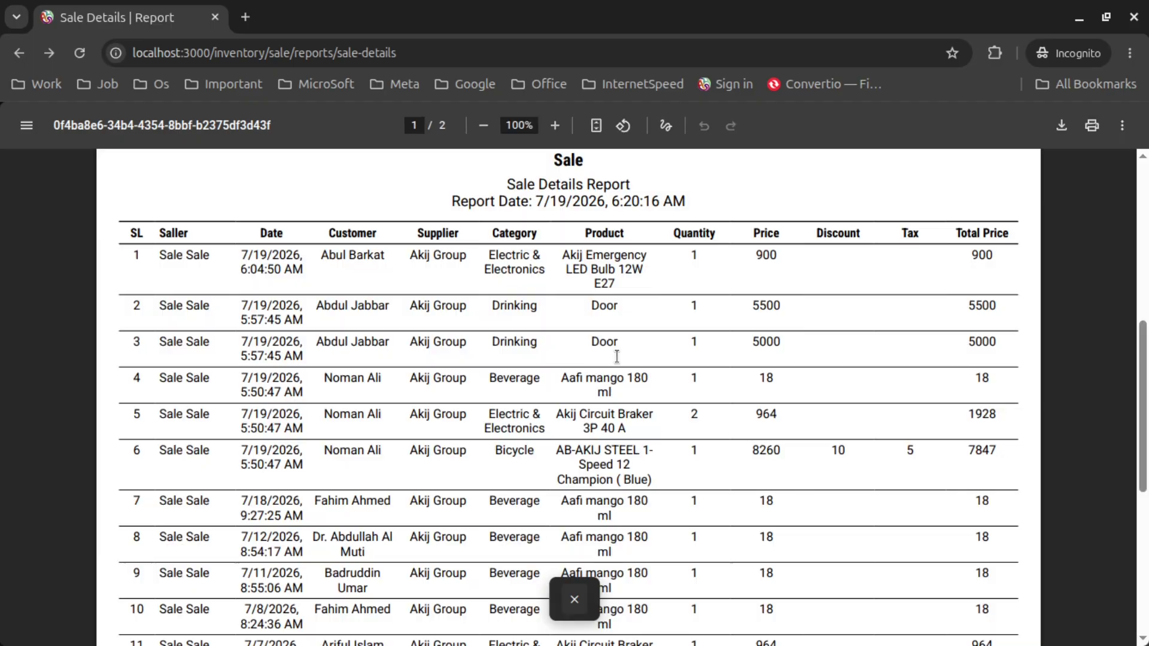
{"action": "scroll", "coordinate": [617, 357], "scroll_direction": "down", "scroll_amount": 15}
{"action": "left_click", "coordinate": [574, 600]}
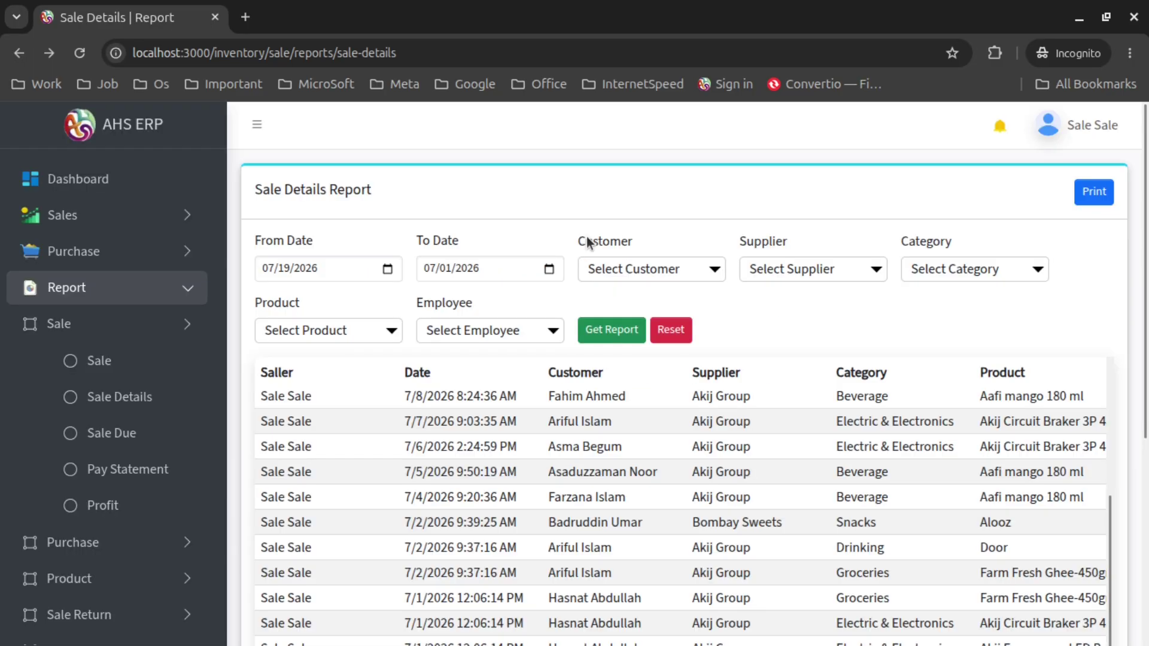
Open the Sale Due report and inspect customers' price, collected and Previous Due values
{"action": "left_click", "coordinate": [111, 434]}
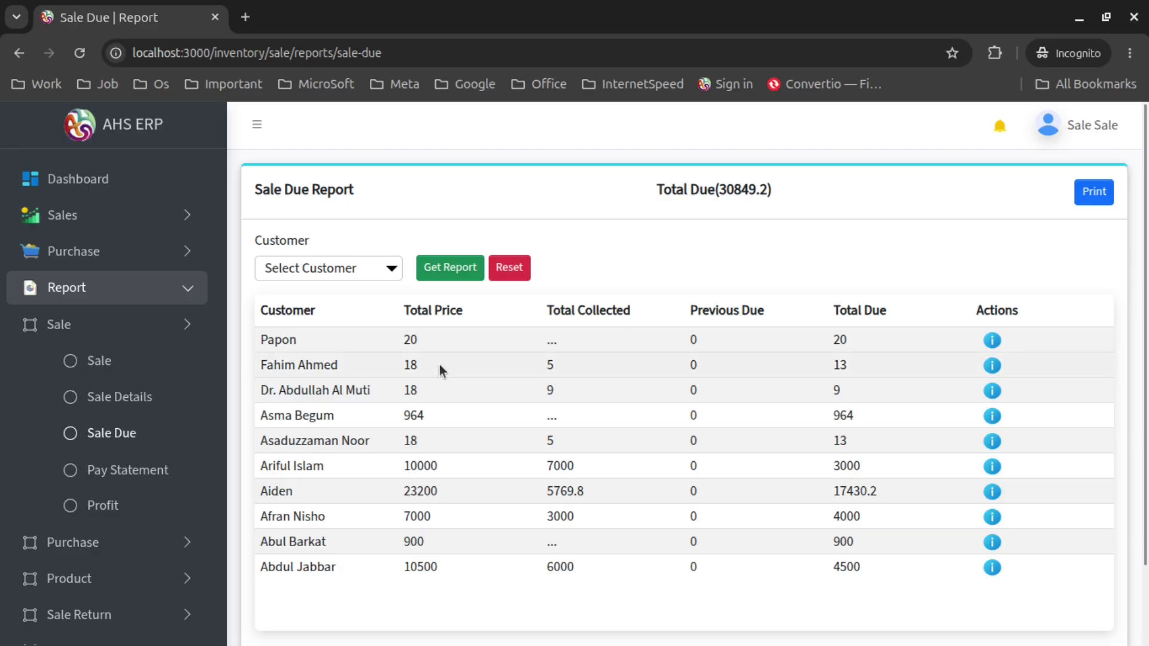
{"action": "scroll", "coordinate": [876, 239], "scroll_direction": "down", "scroll_amount": 2}
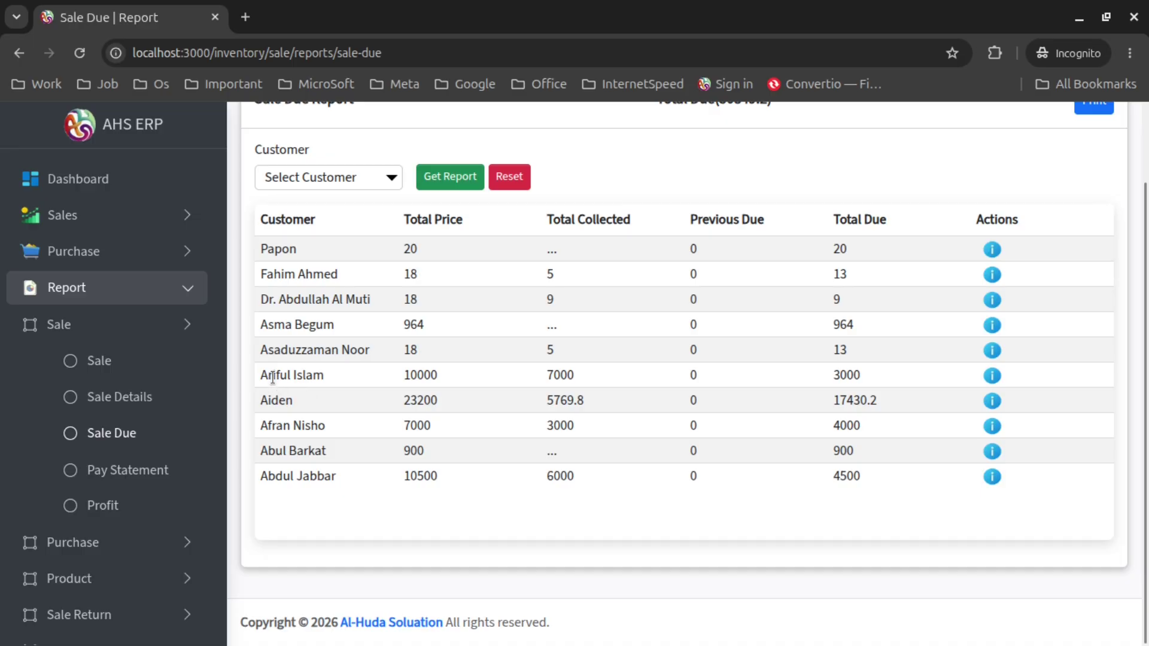
{"action": "left_click_drag", "start_coordinate": [272, 375], "coordinate": [548, 383]}
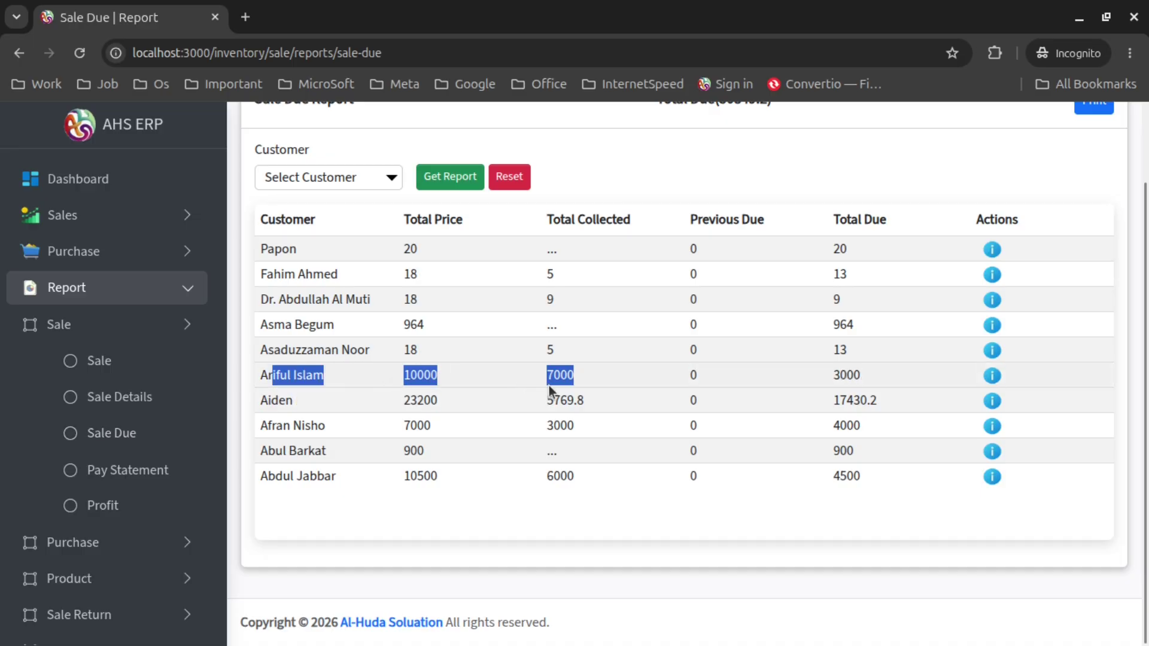
{"action": "left_click_drag", "start_coordinate": [709, 374], "coordinate": [718, 359]}
{"action": "left_click", "coordinate": [755, 166]}
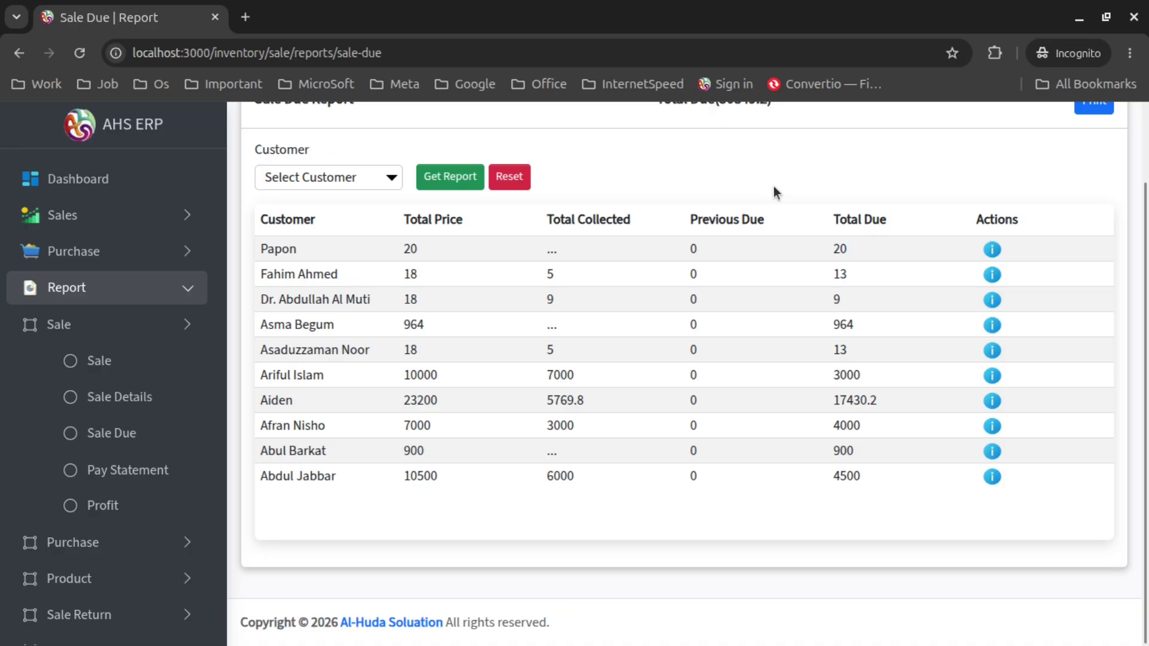
{"action": "left_click_drag", "start_coordinate": [768, 220], "coordinate": [689, 216]}
{"action": "triple_click", "coordinate": [728, 216]}
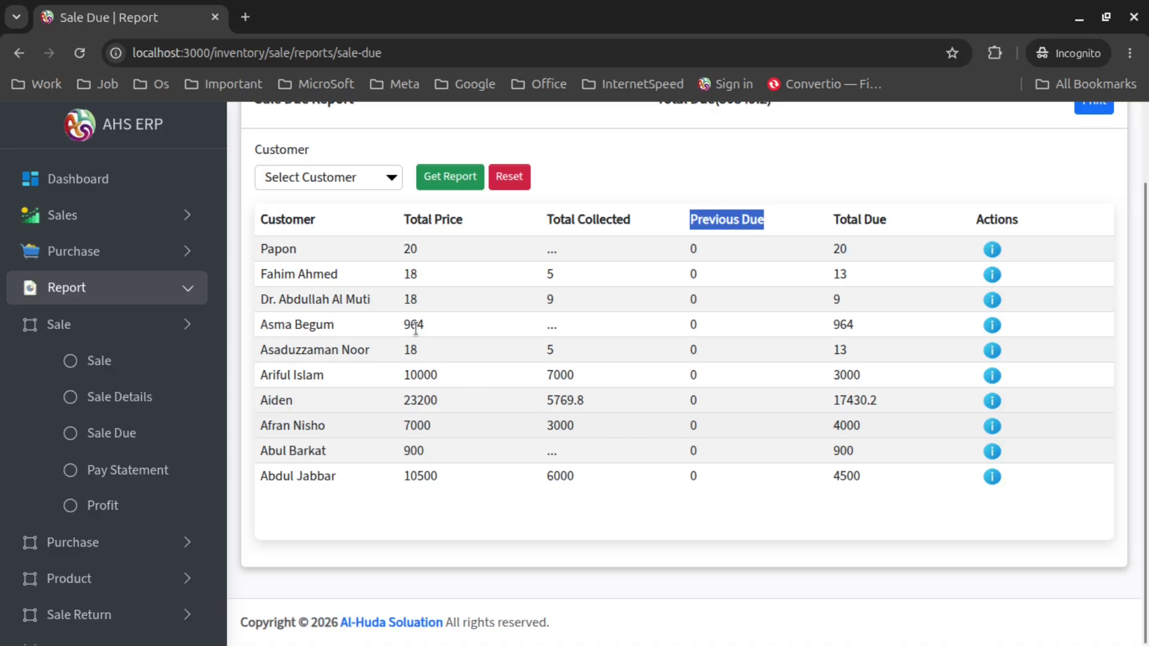
Search the Select Customer list for 'afran'
{"action": "left_click", "coordinate": [372, 177]}
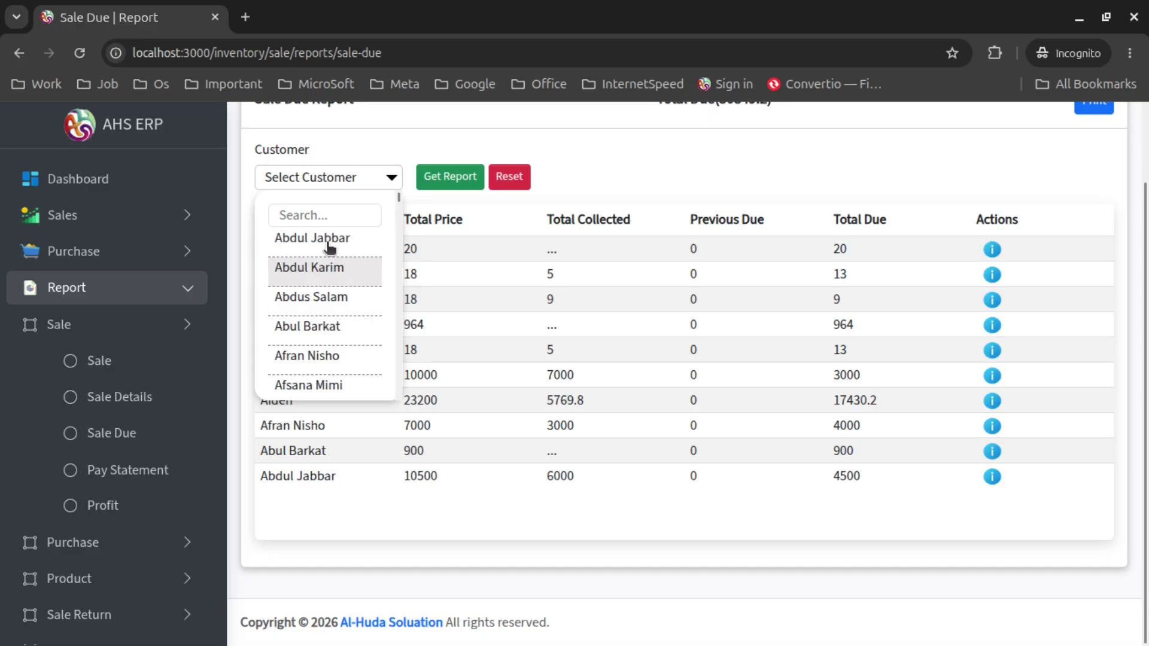
{"action": "left_click", "coordinate": [325, 217]}
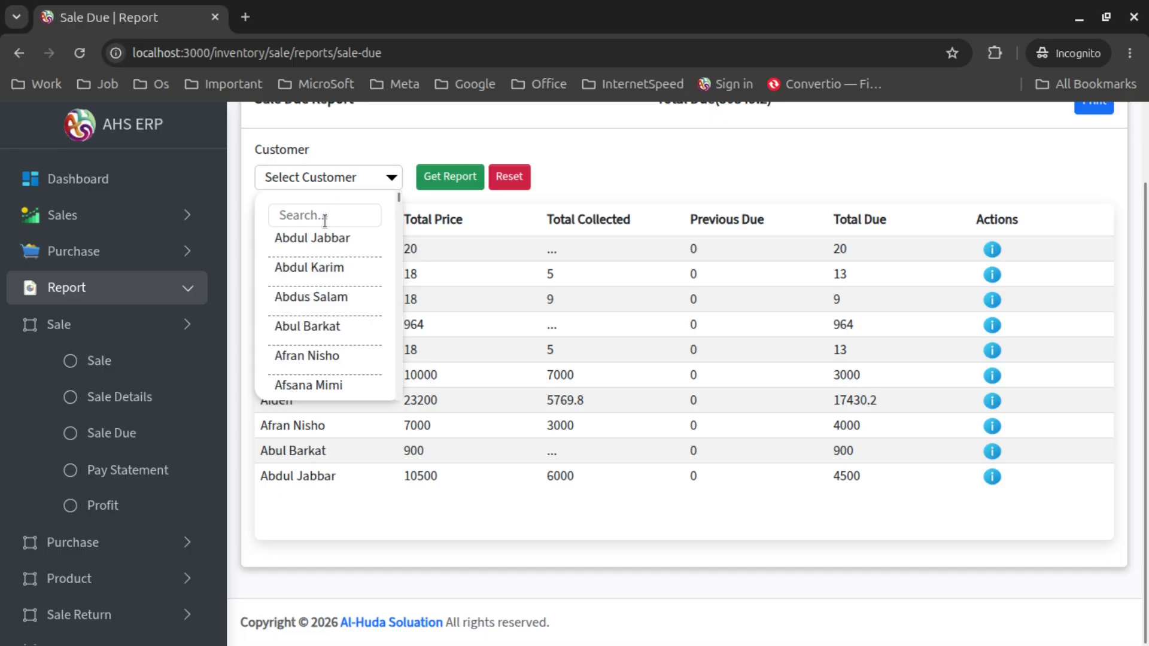
{"action": "type", "text": "afran"}
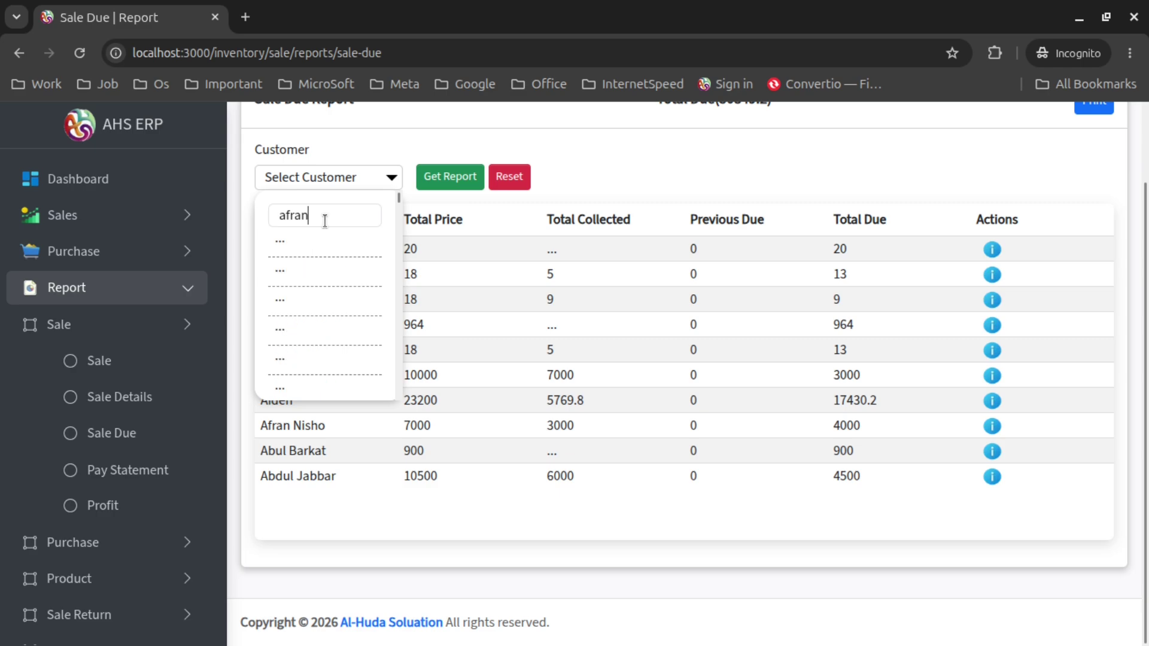
Filter the Sale Due report to the matching customer (7000 price, 4000 due) and view their details
{"action": "left_click", "coordinate": [323, 242]}
{"action": "left_click", "coordinate": [448, 182]}
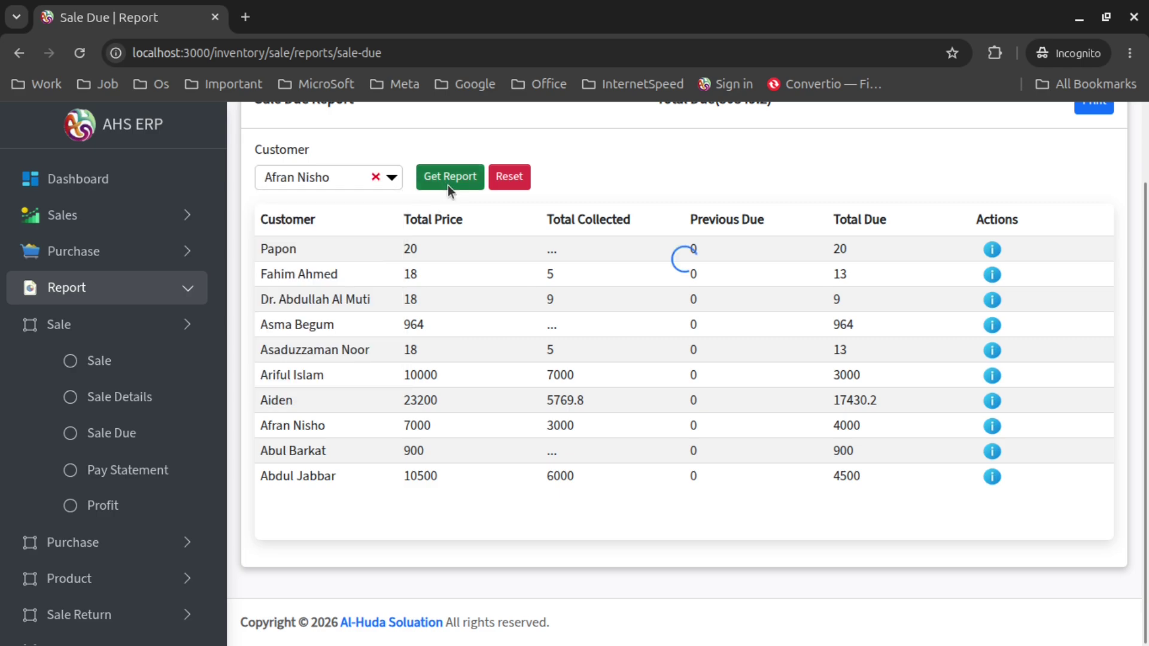
{"action": "scroll", "coordinate": [961, 509], "scroll_direction": "up", "scroll_amount": 2}
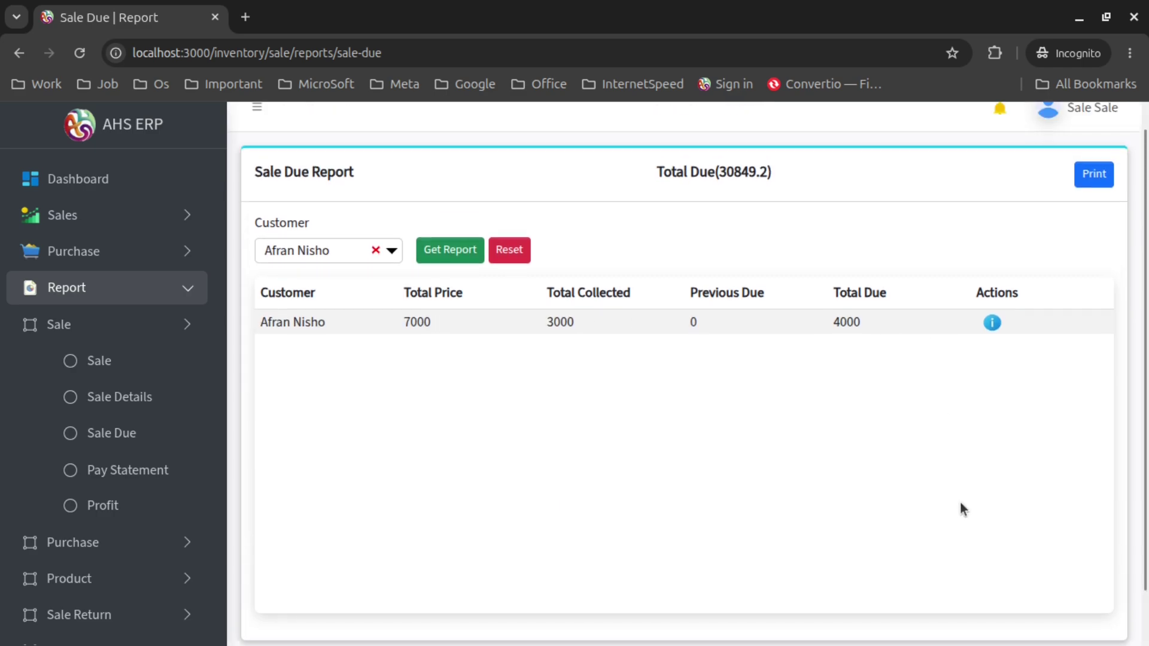
{"action": "left_click", "coordinate": [992, 346]}
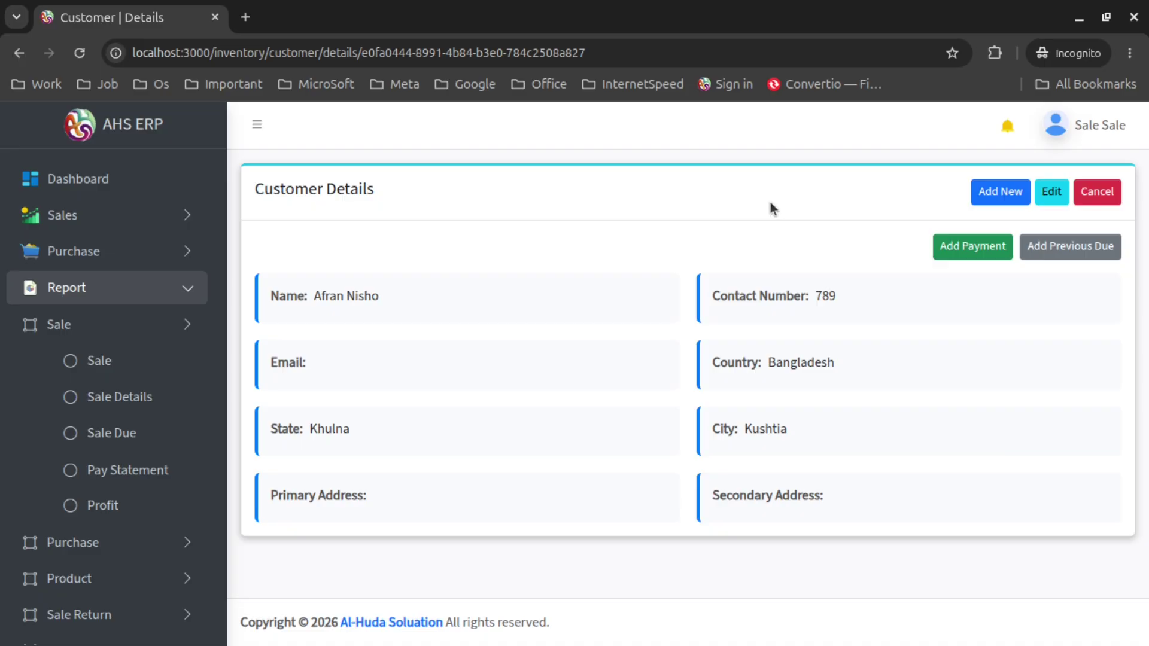
{"action": "left_click", "coordinate": [19, 52]}
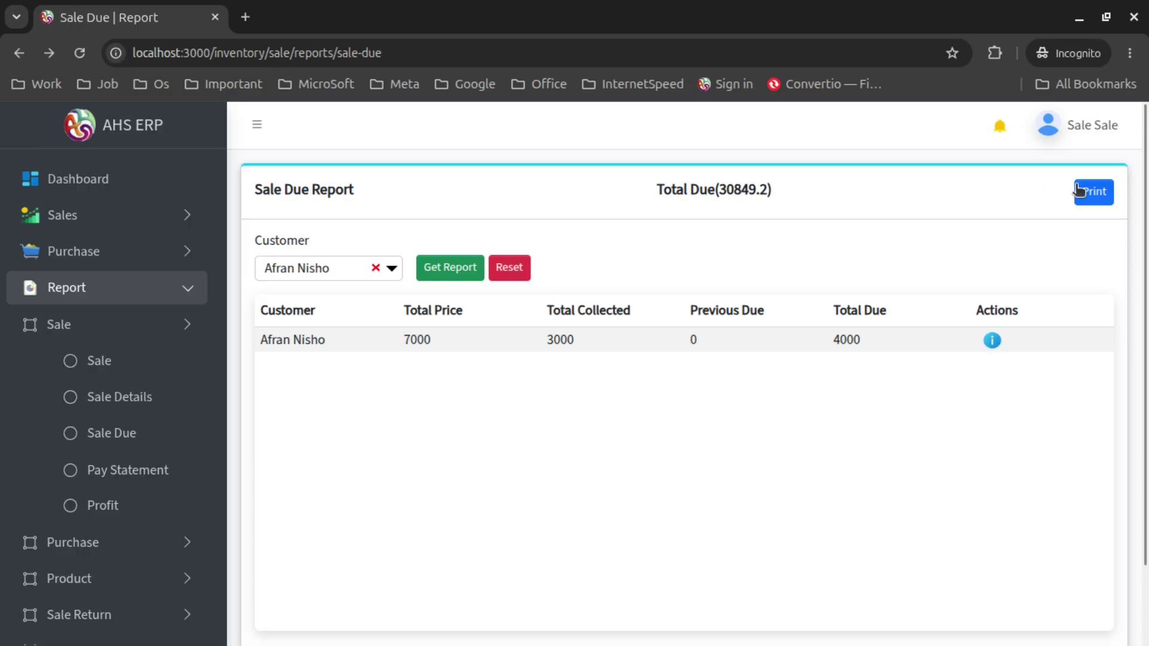
Print the single-customer Sale Due report to PDF, then reset the customer filter
{"action": "left_click", "coordinate": [1086, 191]}
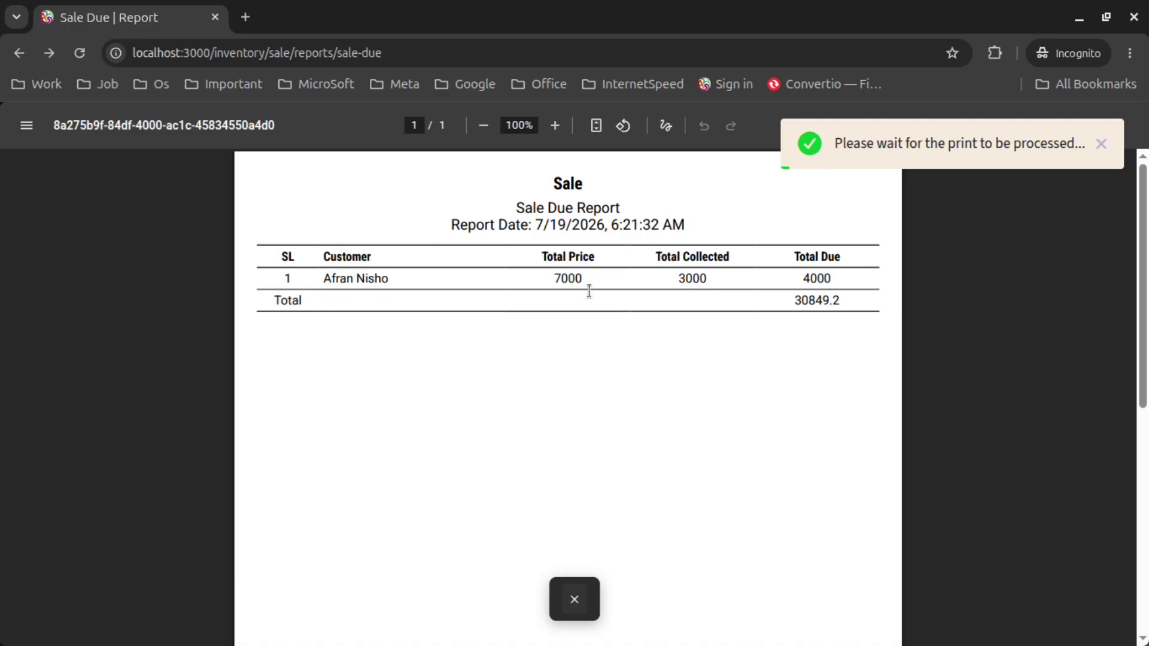
{"action": "left_click", "coordinate": [576, 598]}
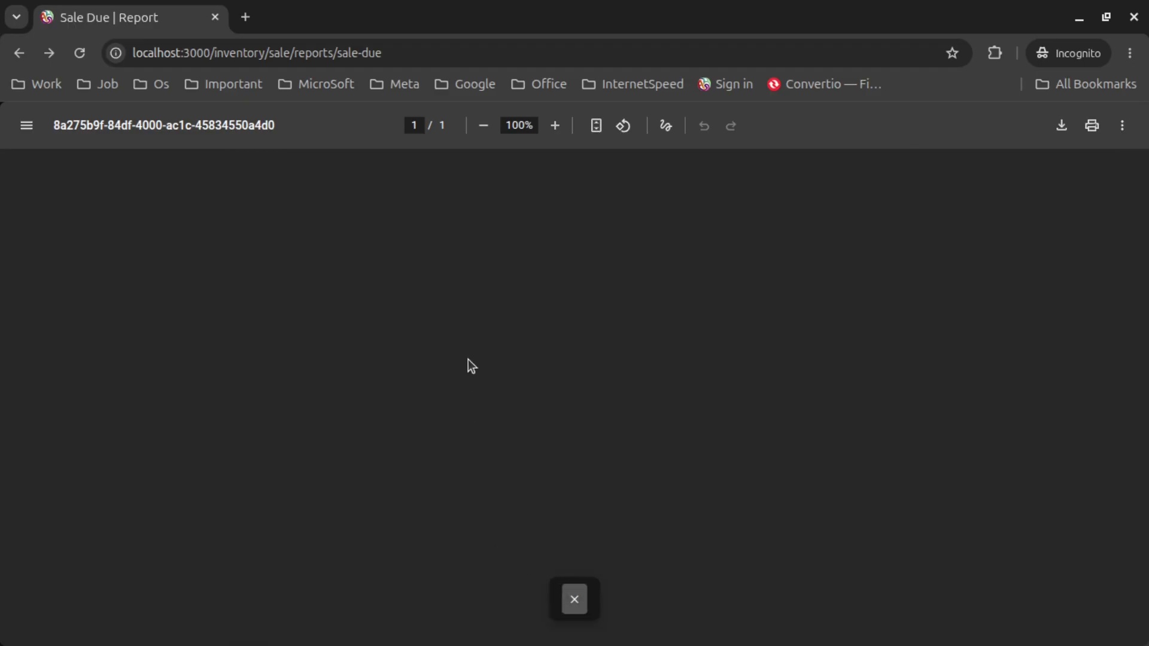
{"action": "left_click", "coordinate": [512, 268]}
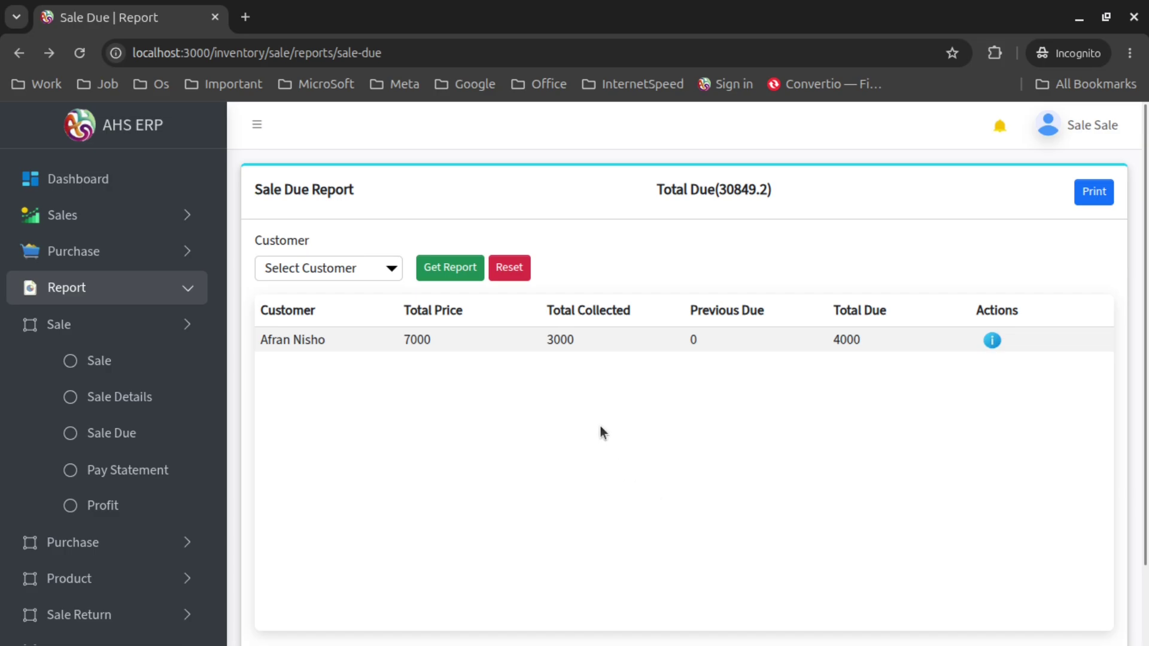
Print the Sale Due report for all ten customers, totalling 30849.2, to PDF
{"action": "left_click", "coordinate": [1093, 191]}
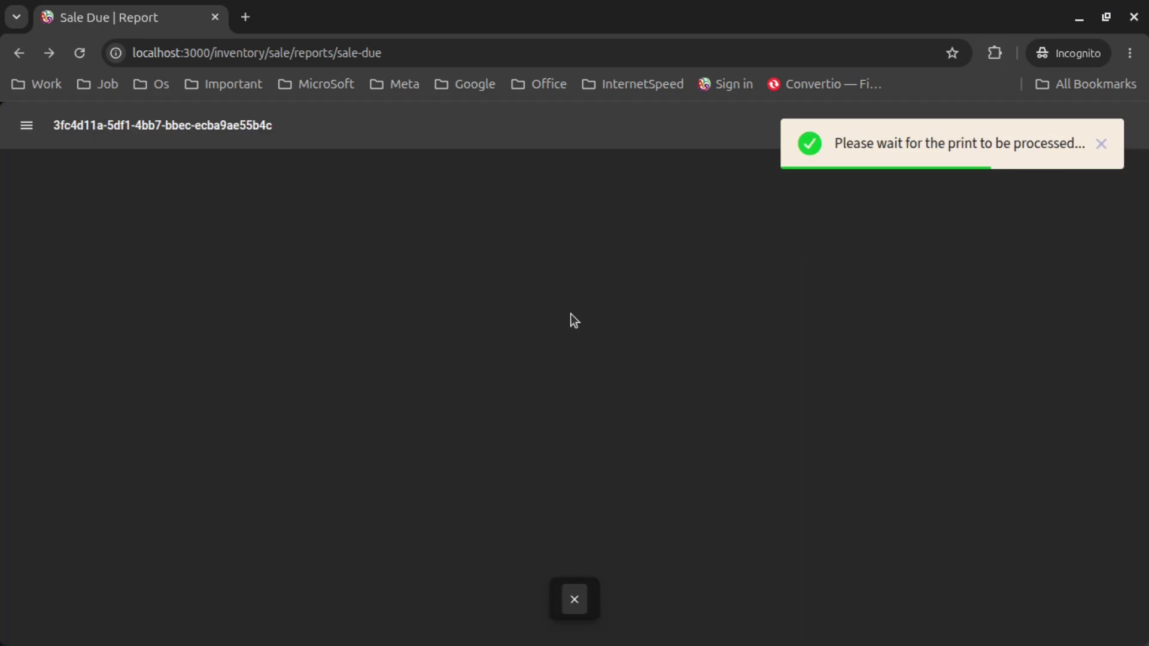
{"action": "scroll", "coordinate": [571, 358], "scroll_direction": "down", "scroll_amount": 4}
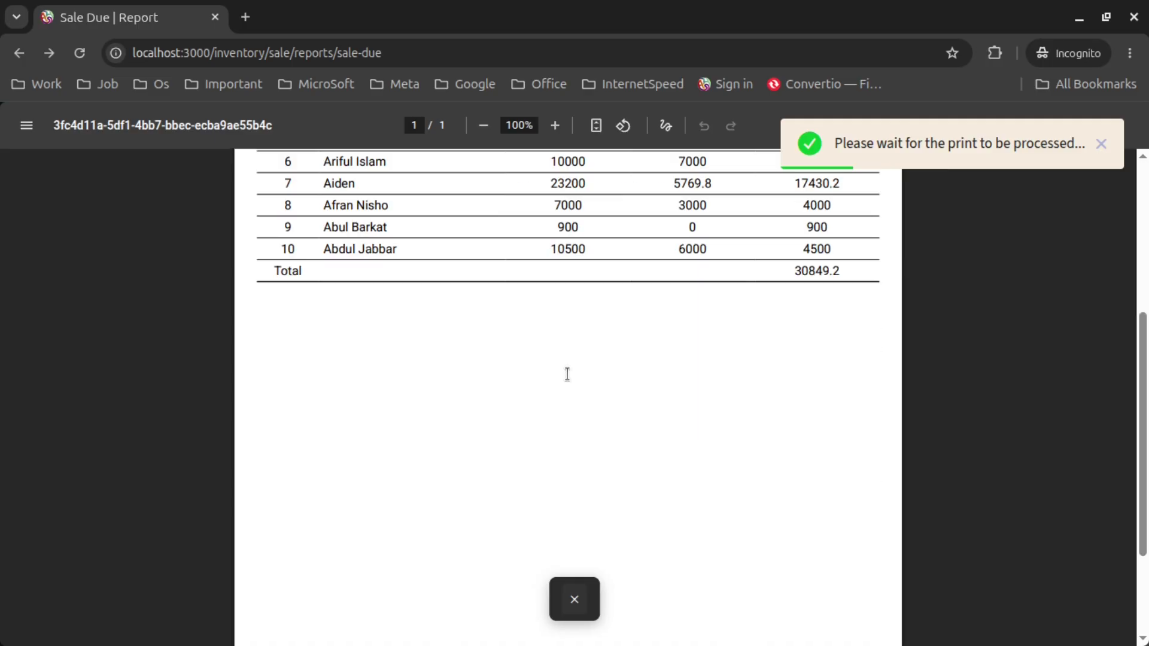
{"action": "scroll", "coordinate": [566, 374], "scroll_direction": "up", "scroll_amount": 4}
{"action": "left_click", "coordinate": [574, 599]}
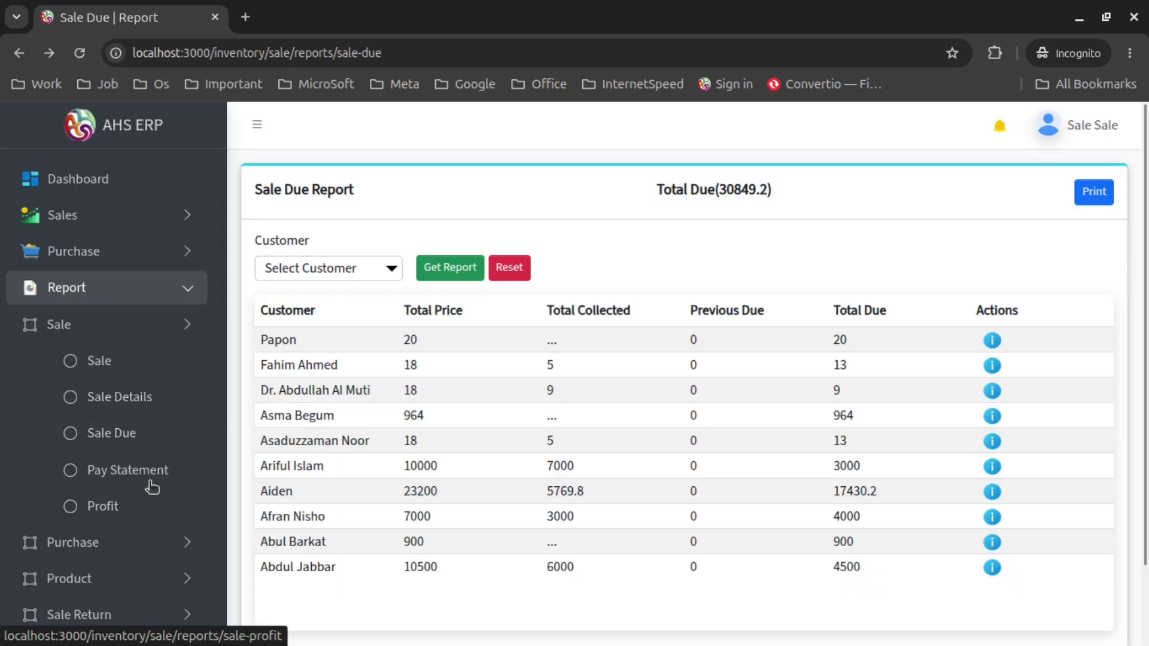
{"action": "left_click", "coordinate": [151, 482]}
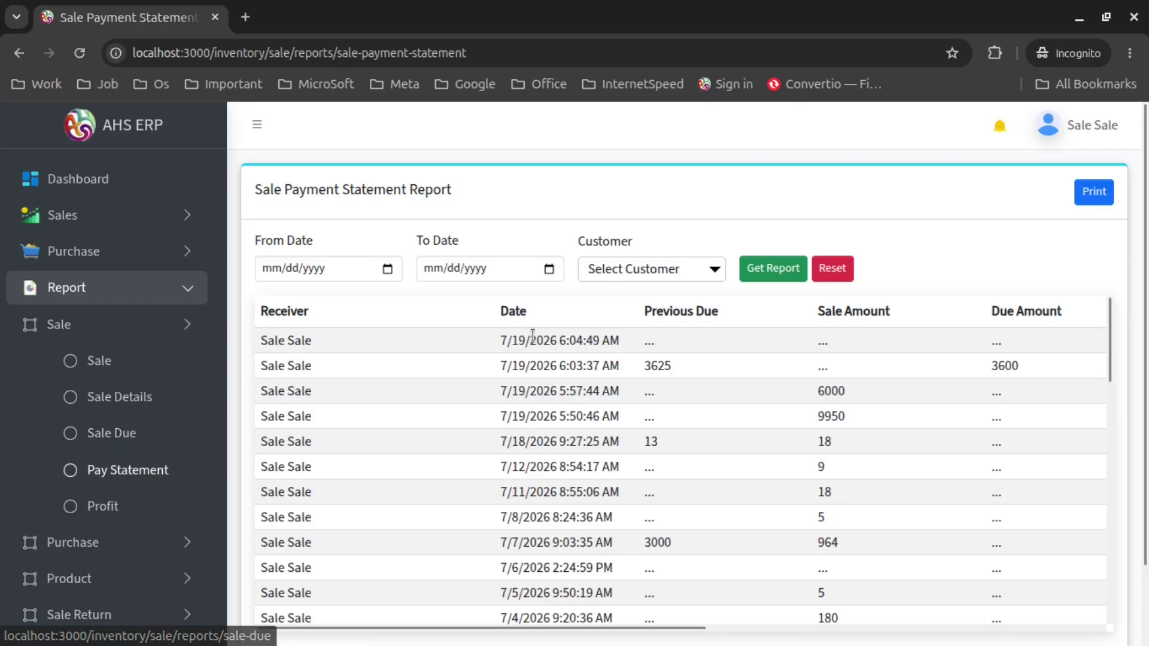
{"action": "scroll", "coordinate": [1015, 251], "scroll_direction": "down", "scroll_amount": 2}
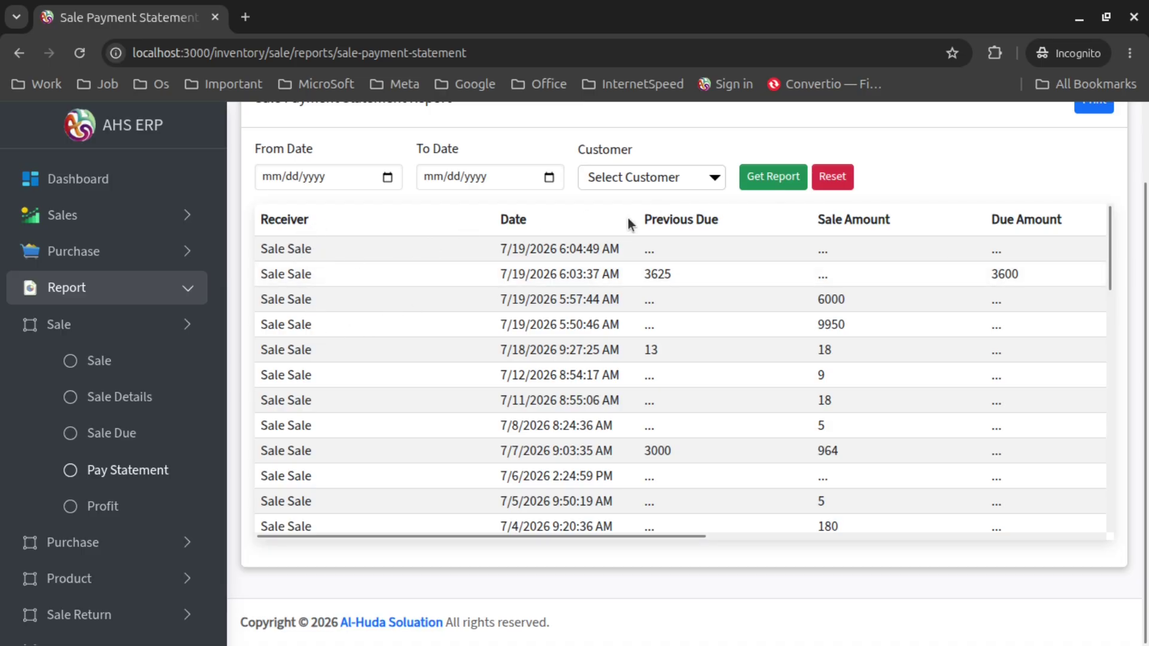
{"action": "left_click", "coordinate": [643, 269]}
{"action": "left_click_drag", "start_coordinate": [641, 271], "coordinate": [807, 275]}
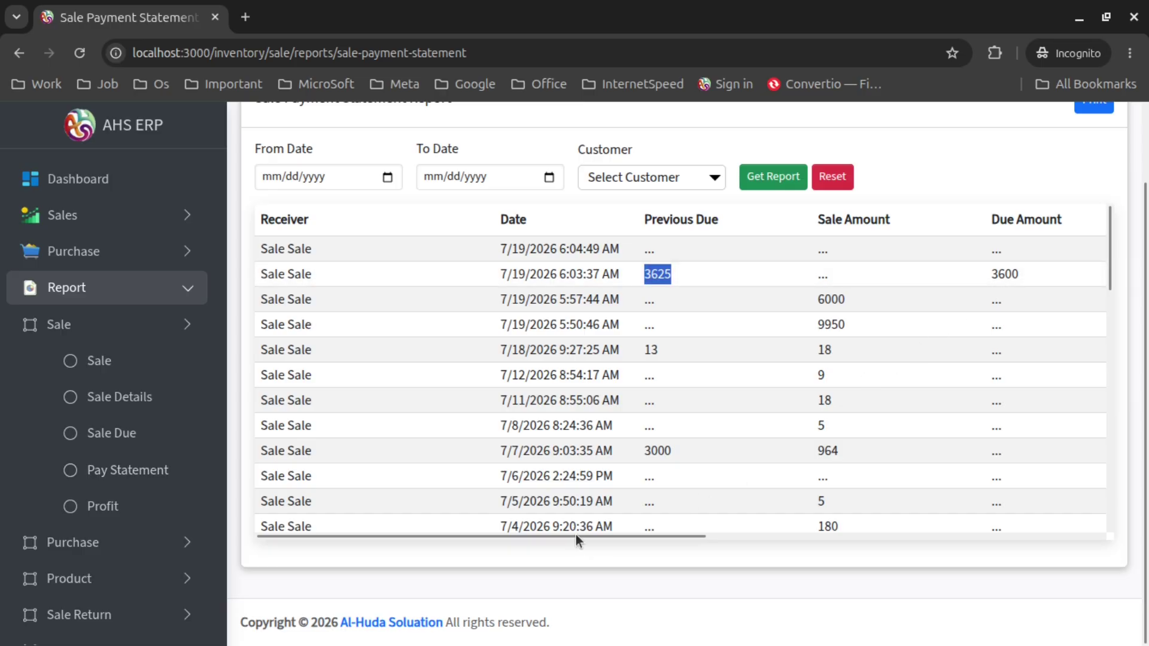
{"action": "left_click_drag", "start_coordinate": [575, 534], "coordinate": [695, 565]}
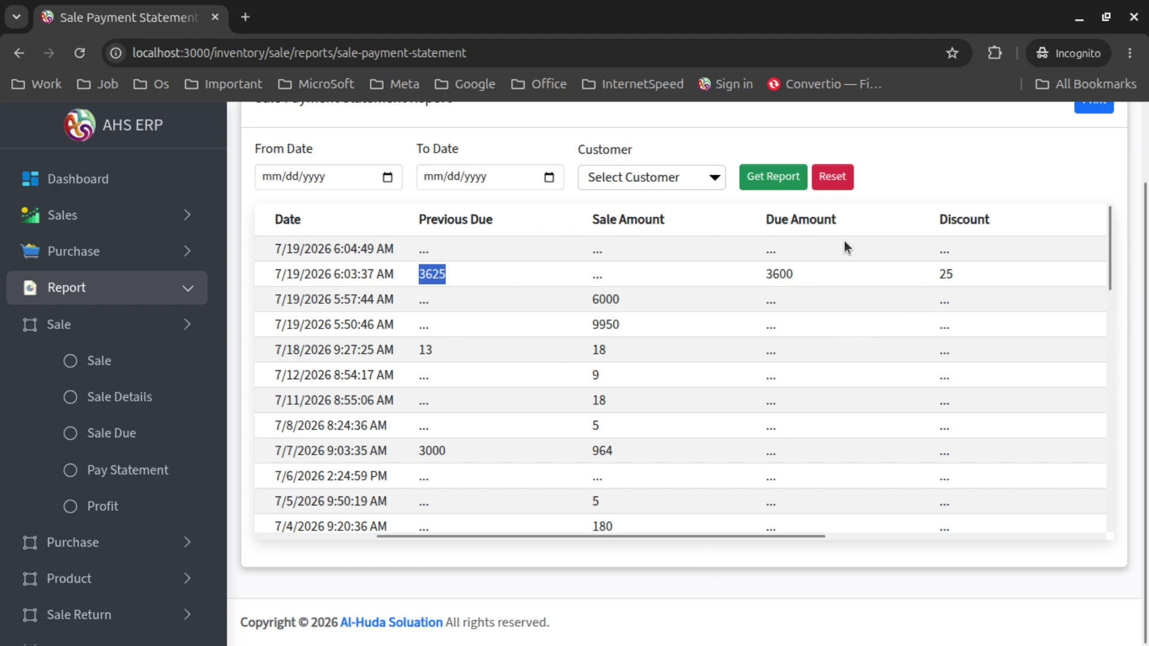
{"action": "left_click_drag", "start_coordinate": [707, 536], "coordinate": [419, 572]}
{"action": "scroll", "coordinate": [391, 258], "scroll_direction": "down", "scroll_amount": 3}
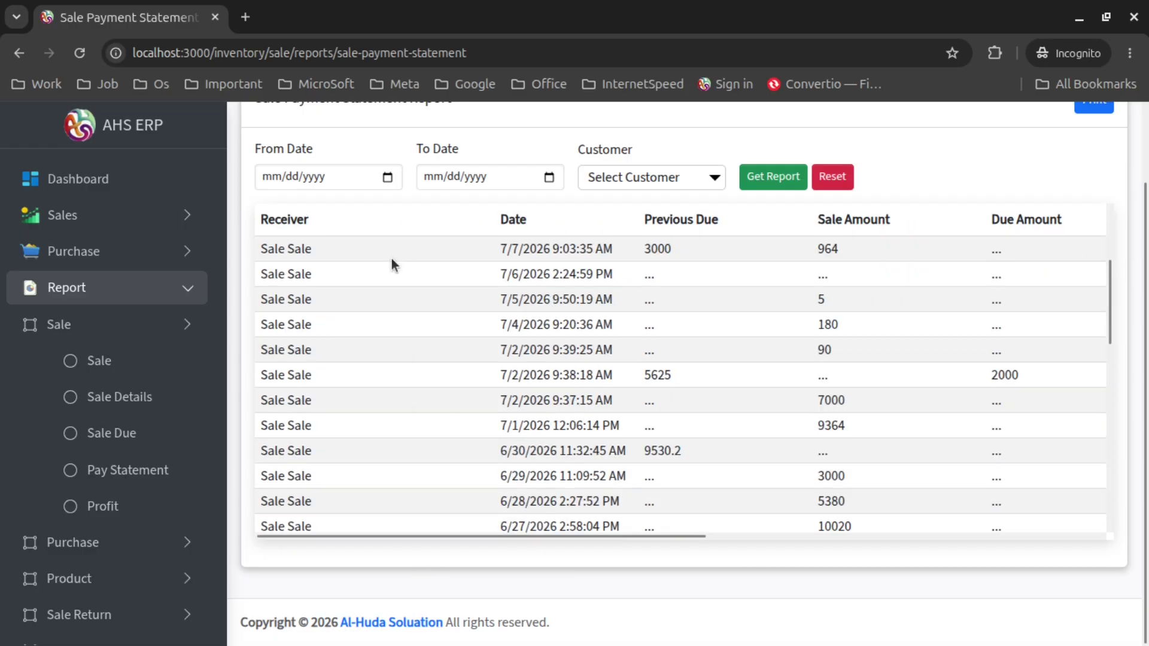
{"action": "scroll", "coordinate": [392, 258], "scroll_direction": "down", "scroll_amount": 5}
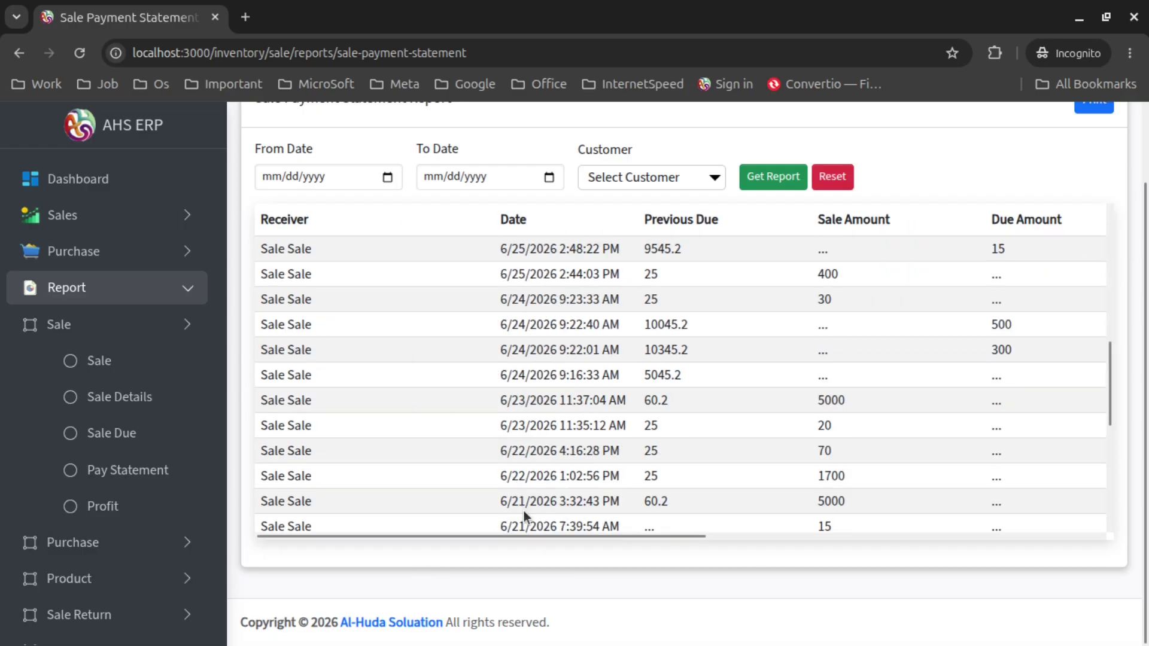
Filter the payment statement from 07/19/2026 to 07/01/2026
{"action": "left_click", "coordinate": [388, 178]}
{"action": "left_click", "coordinate": [407, 408]}
{"action": "left_click", "coordinate": [548, 177]}
{"action": "left_click", "coordinate": [513, 264]}
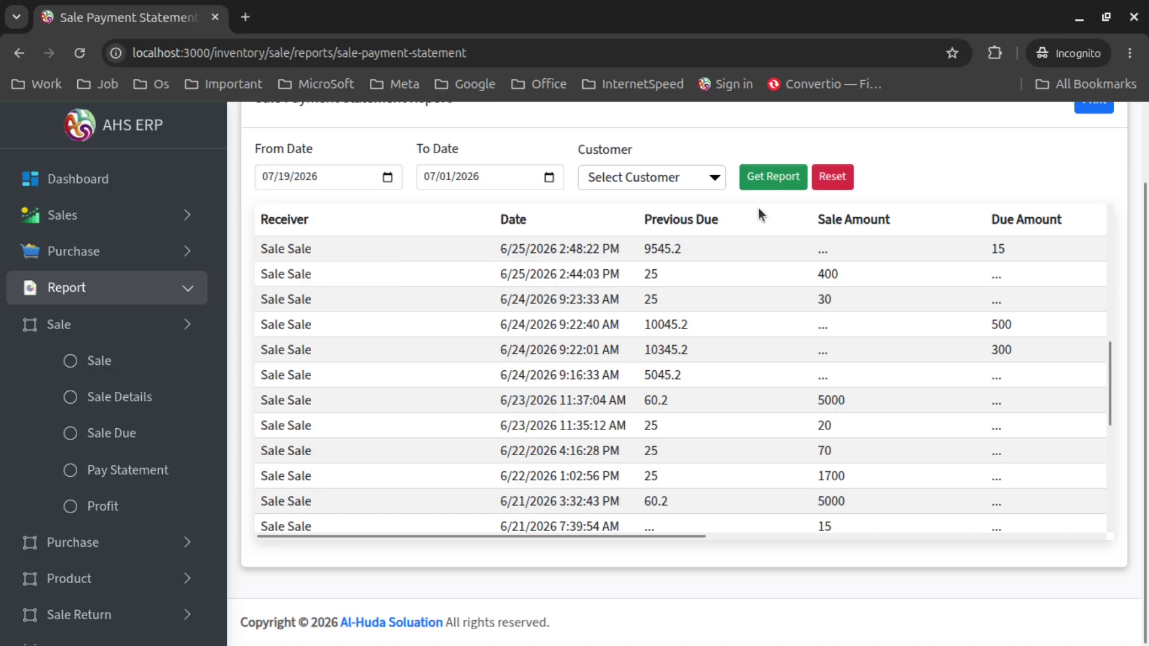
{"action": "left_click", "coordinate": [757, 178]}
{"action": "scroll", "coordinate": [542, 397], "scroll_direction": "up", "scroll_amount": 6}
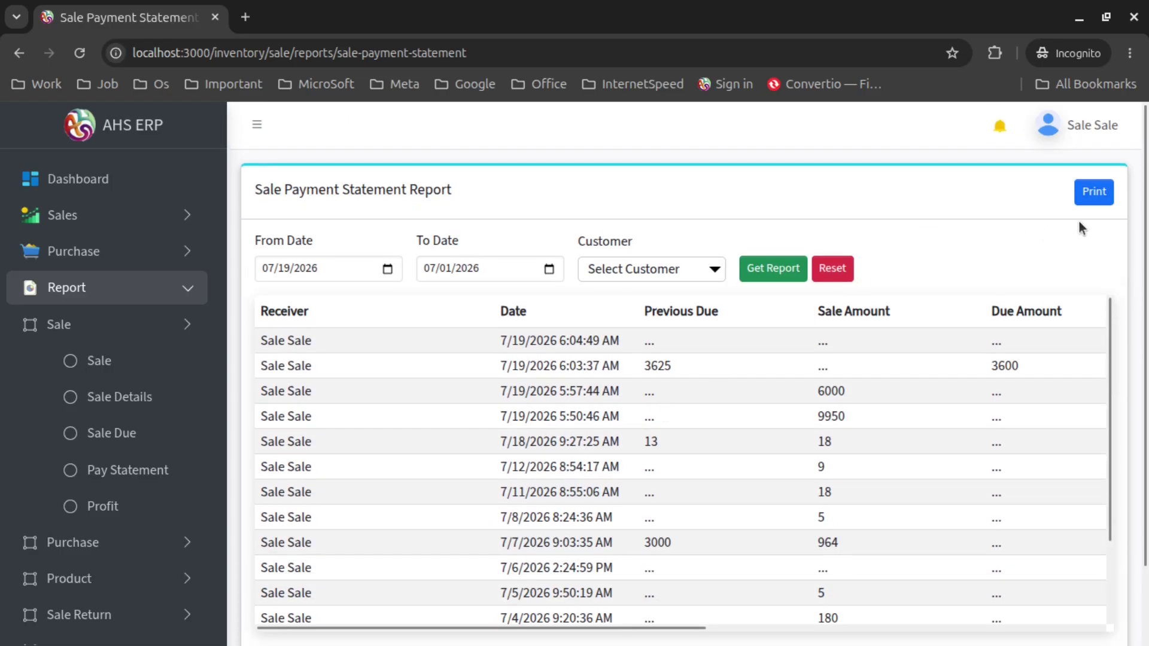
Print the 16-payment statement to PDF, then open the Sale Profit Report
{"action": "left_click", "coordinate": [1094, 192]}
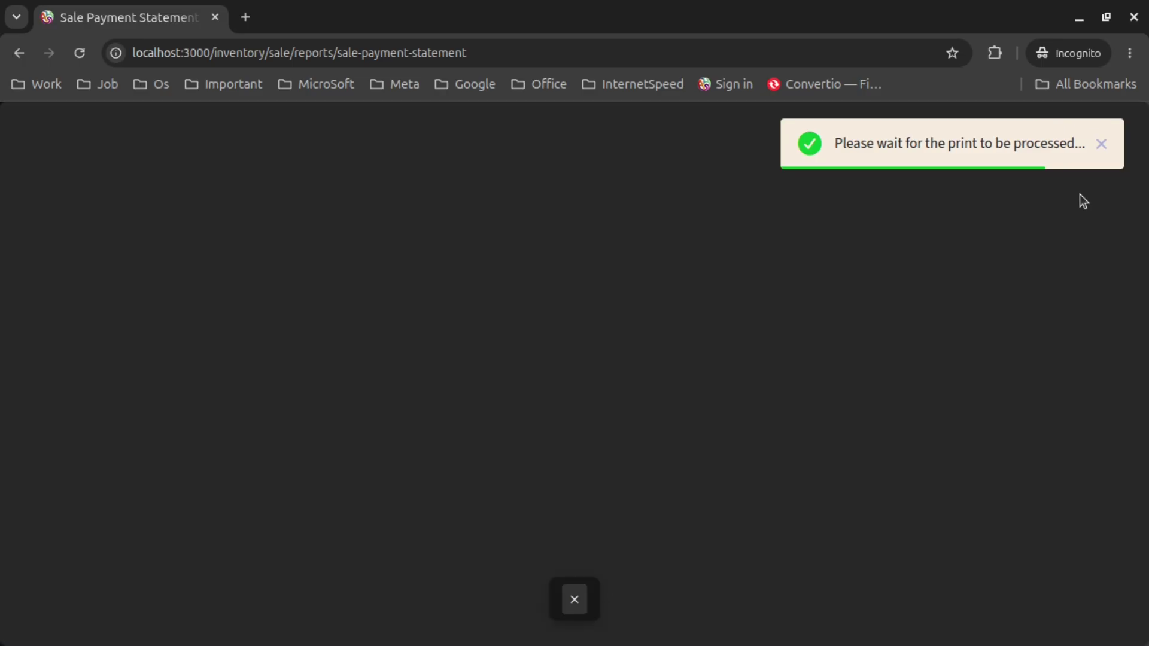
{"action": "scroll", "coordinate": [569, 326], "scroll_direction": "down", "scroll_amount": 3}
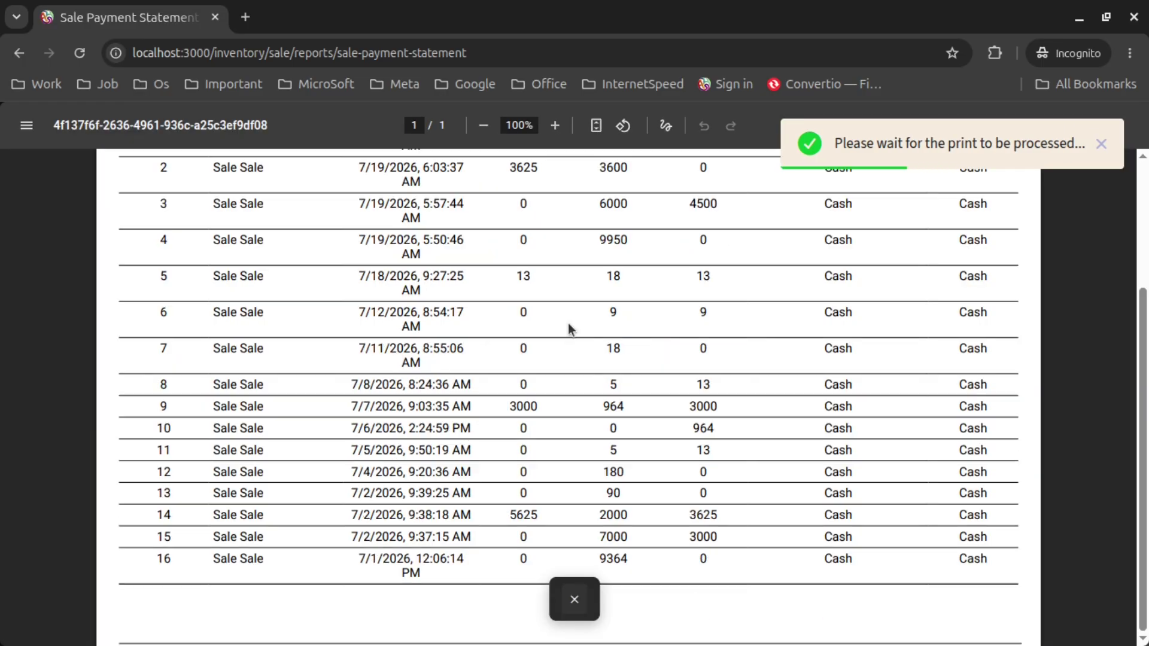
{"action": "left_click", "coordinate": [574, 592]}
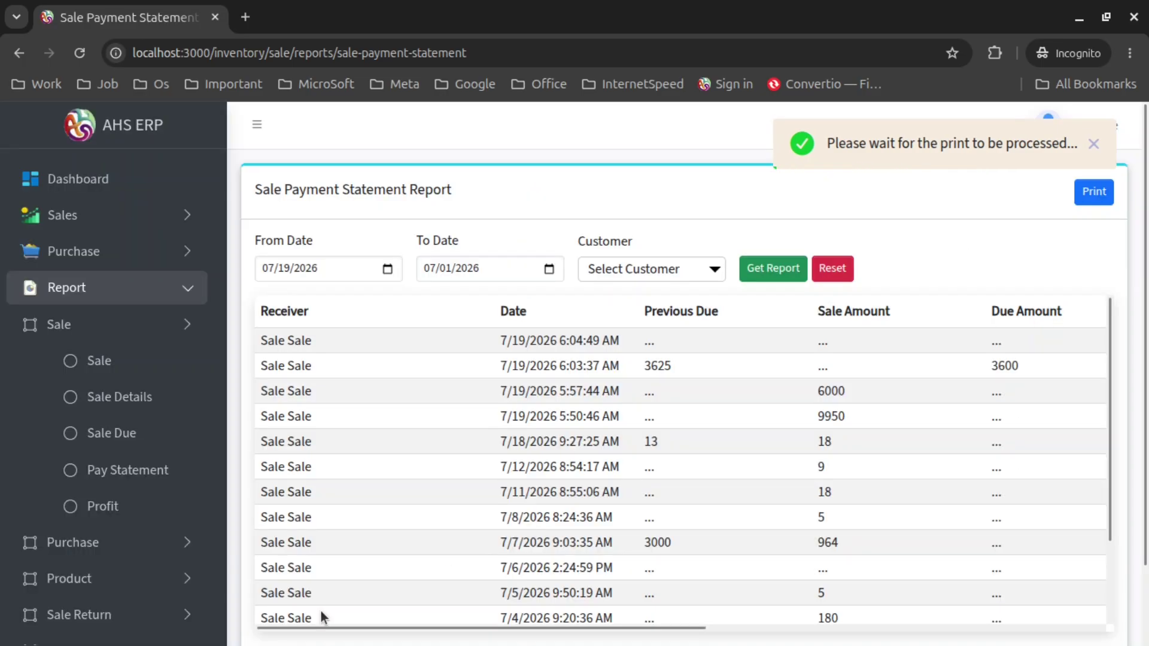
{"action": "left_click", "coordinate": [120, 513]}
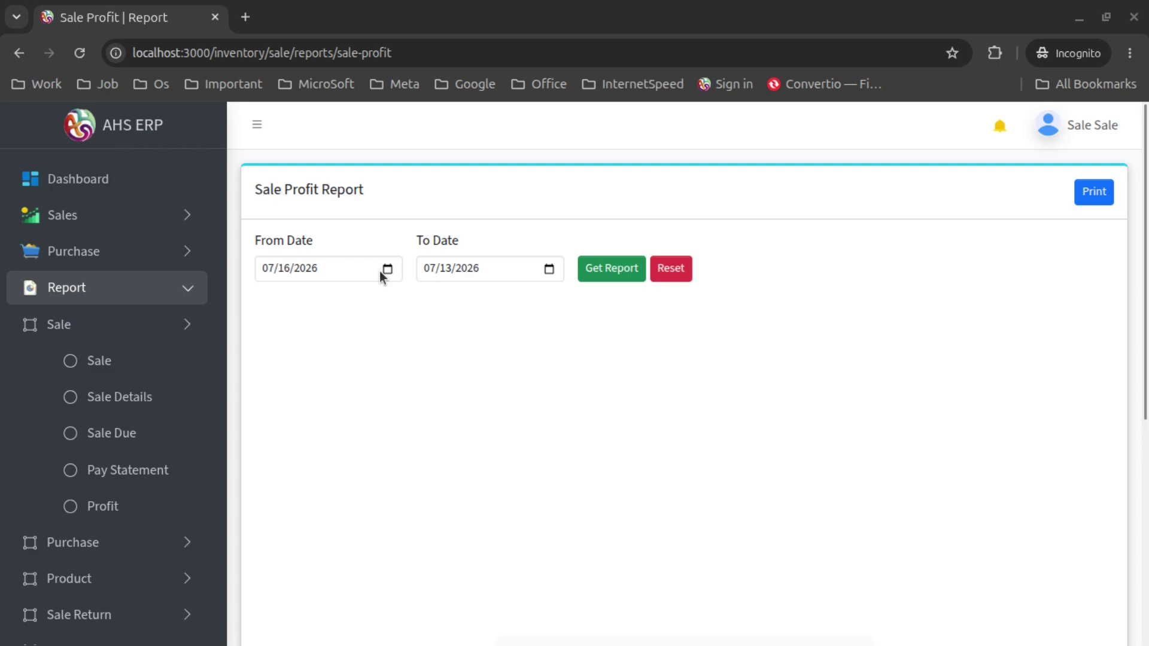
Set both From Date and To Date to 06/25/2026 and generate the profit pie chart
{"action": "left_click", "coordinate": [386, 269]}
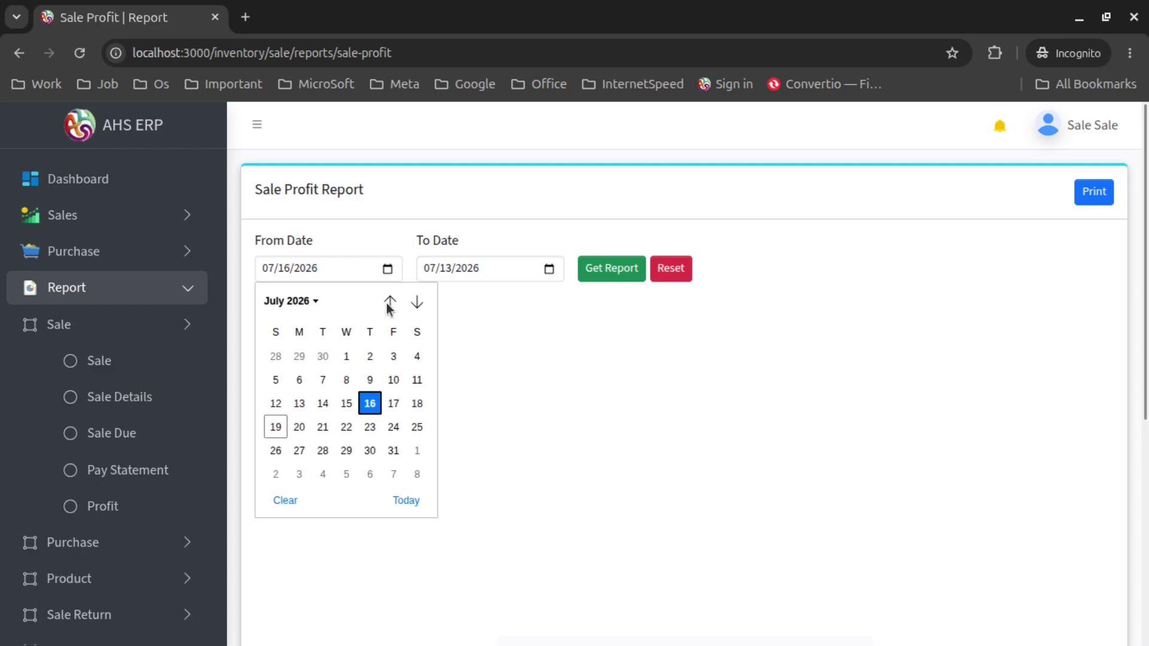
{"action": "left_click", "coordinate": [389, 304]}
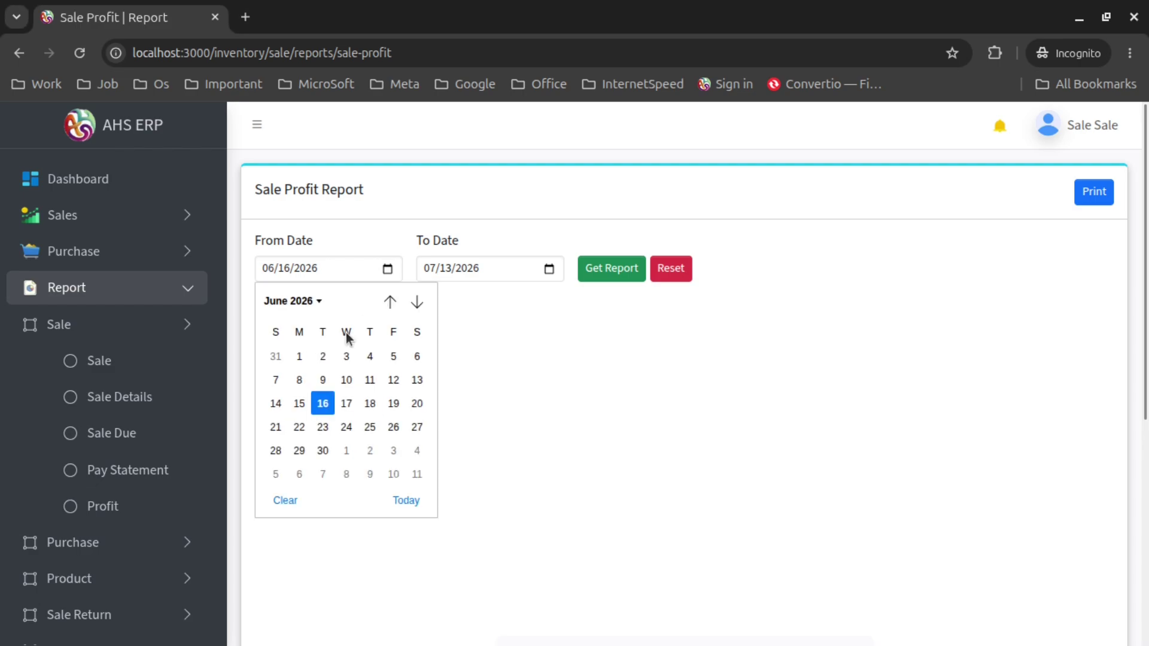
{"action": "left_click", "coordinate": [378, 424]}
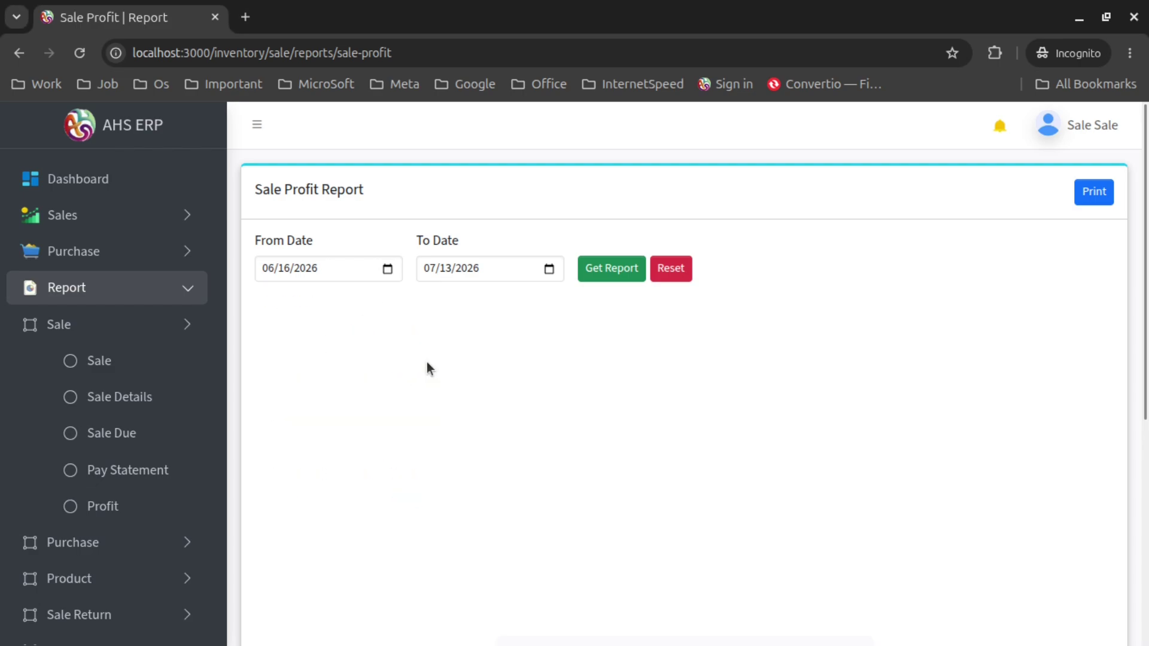
{"action": "left_click", "coordinate": [549, 269]}
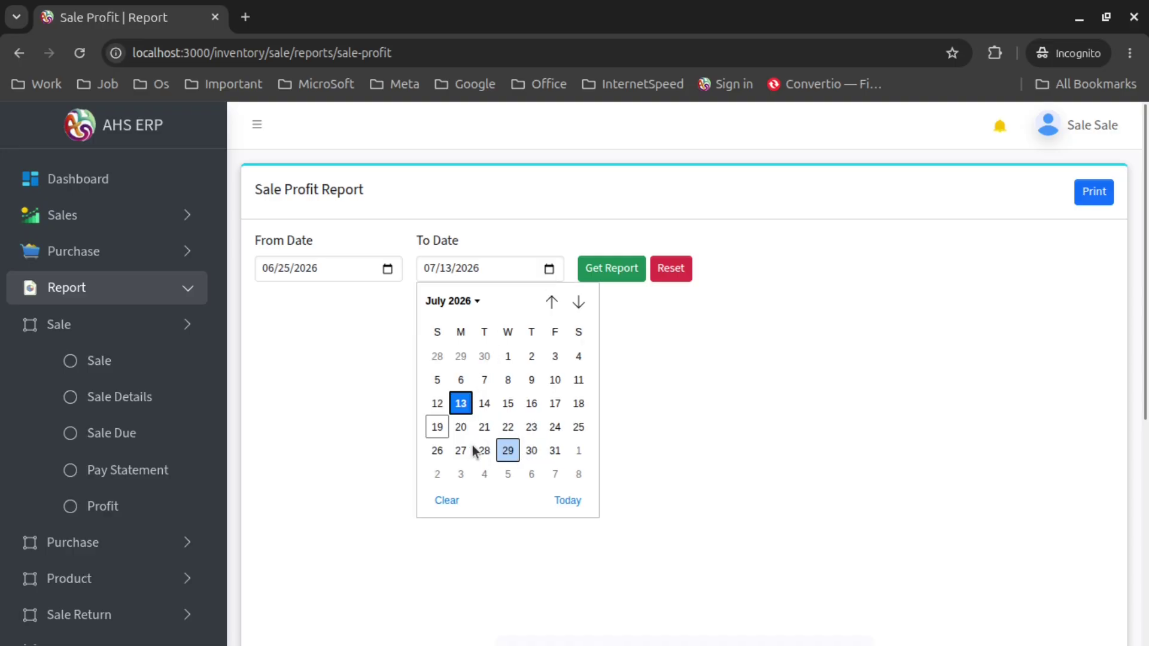
{"action": "left_click", "coordinate": [544, 310]}
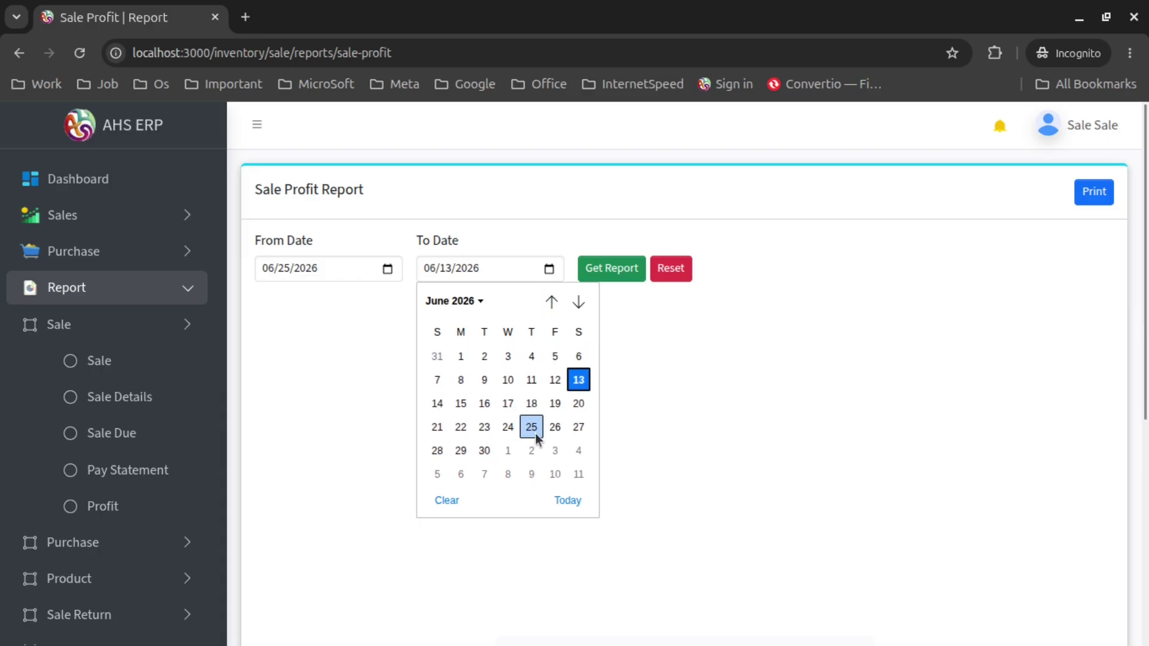
{"action": "left_click", "coordinate": [535, 437]}
{"action": "left_click", "coordinate": [625, 272]}
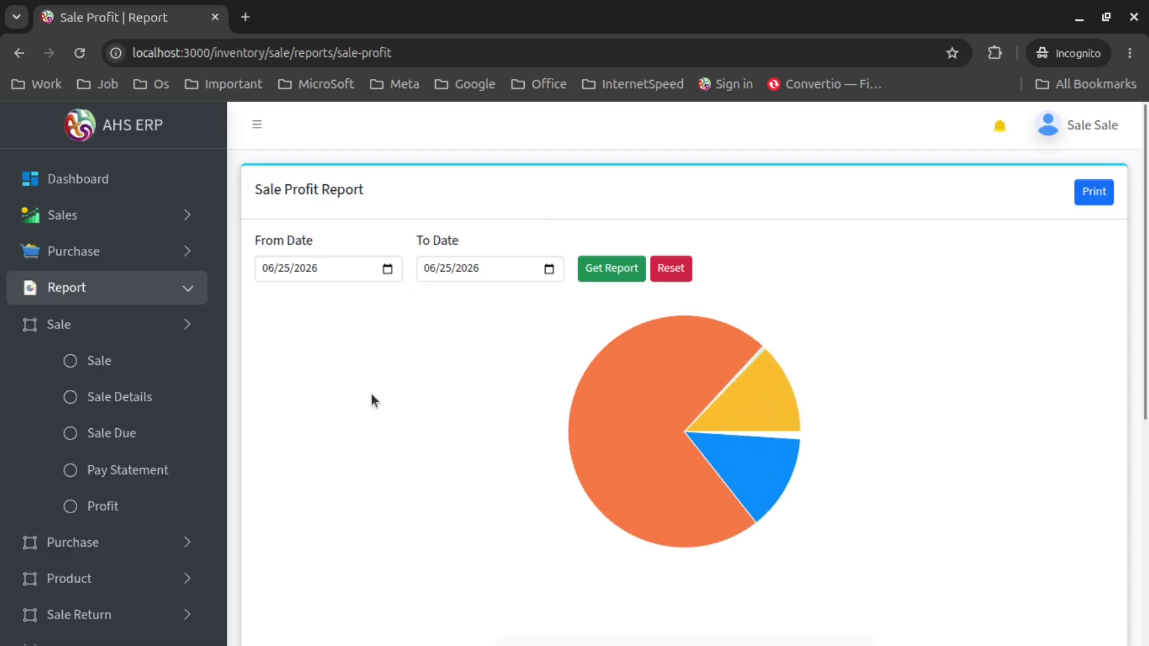
{"action": "scroll", "coordinate": [496, 335], "scroll_direction": "down", "scroll_amount": 3}
{"action": "mouse_move", "coordinate": [634, 310]}
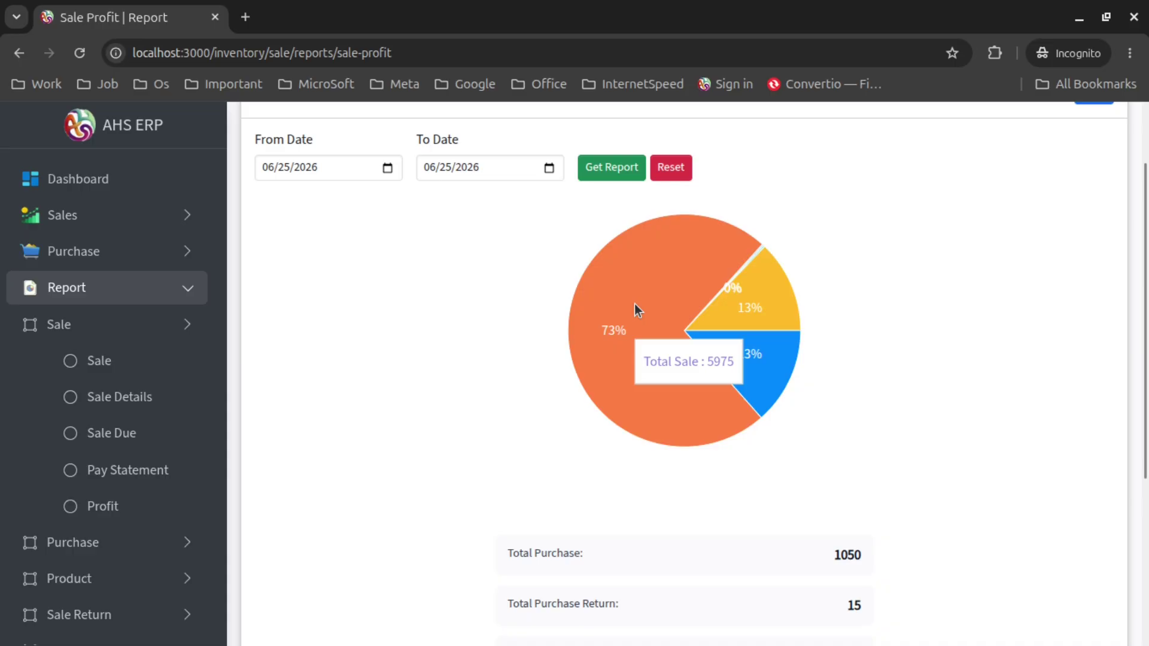
{"action": "mouse_move", "coordinate": [780, 313]}
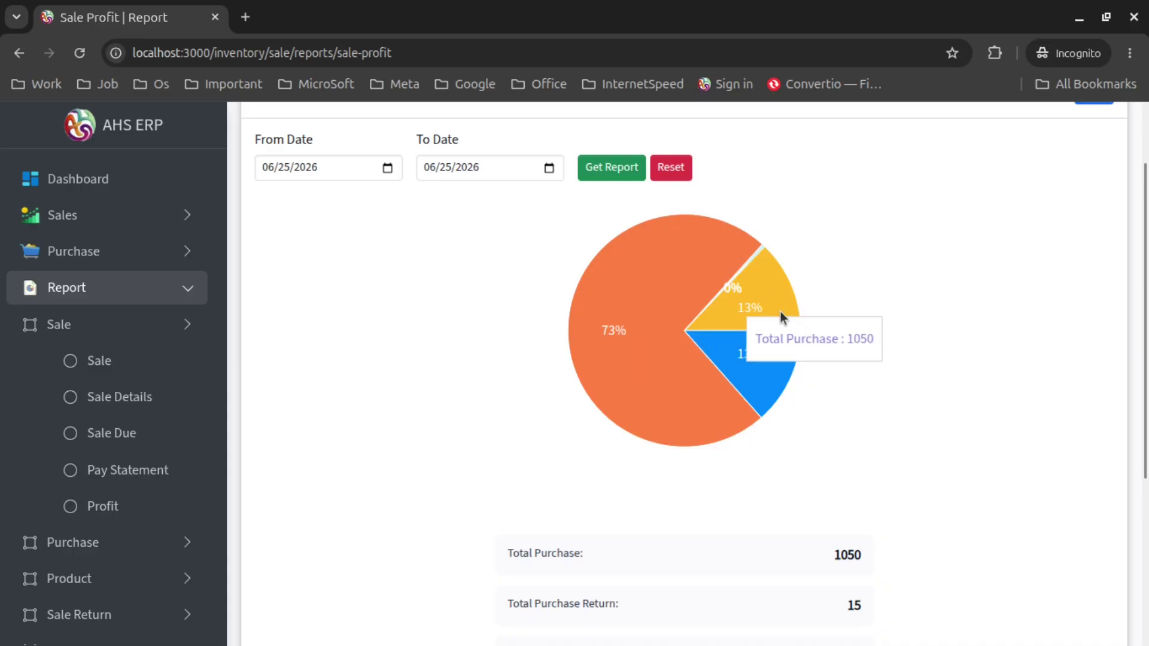
{"action": "mouse_move", "coordinate": [742, 364]}
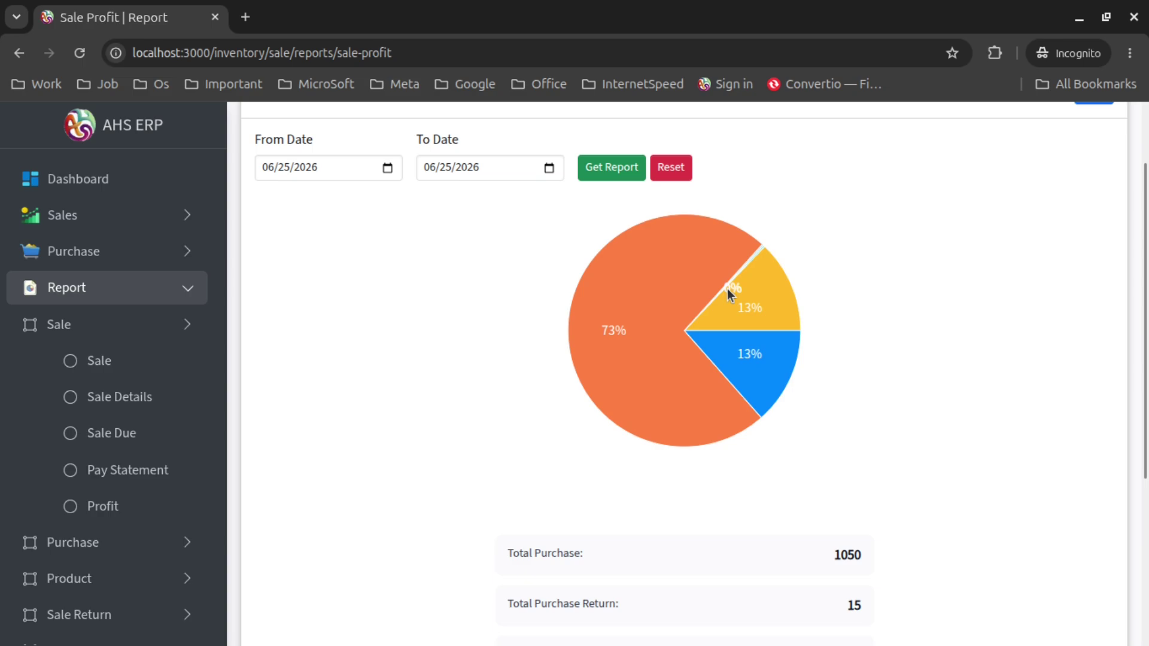
{"action": "scroll", "coordinate": [862, 300], "scroll_direction": "down", "scroll_amount": 3}
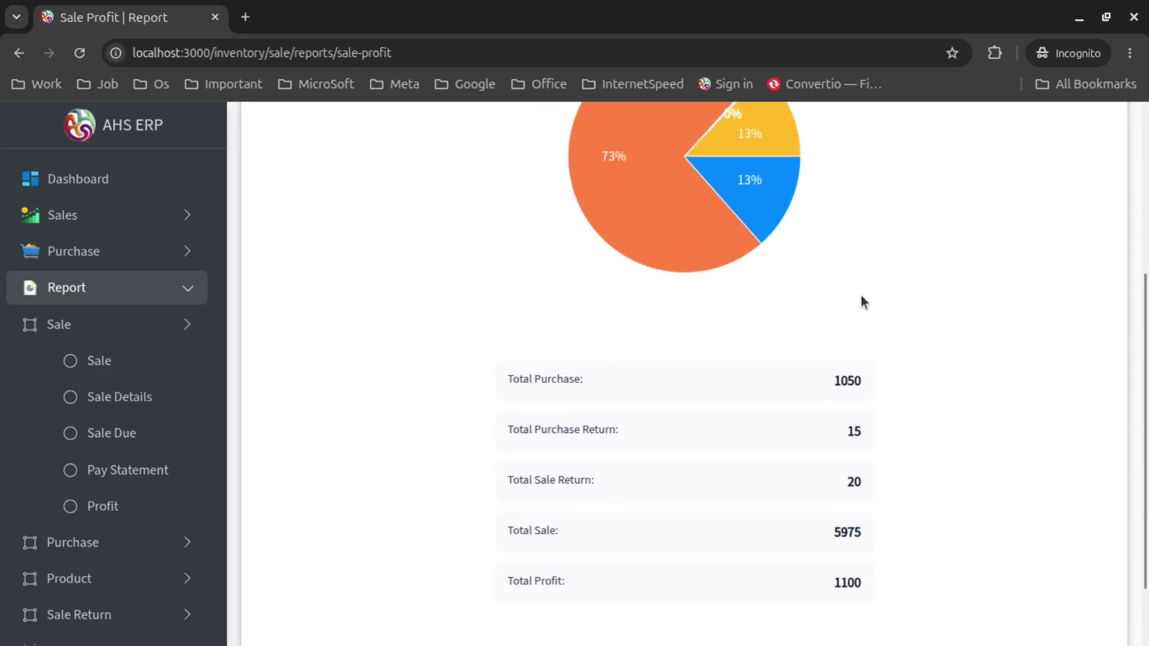
{"action": "scroll", "coordinate": [860, 299], "scroll_direction": "up", "scroll_amount": 3}
{"action": "scroll", "coordinate": [834, 296], "scroll_direction": "down", "scroll_amount": 3}
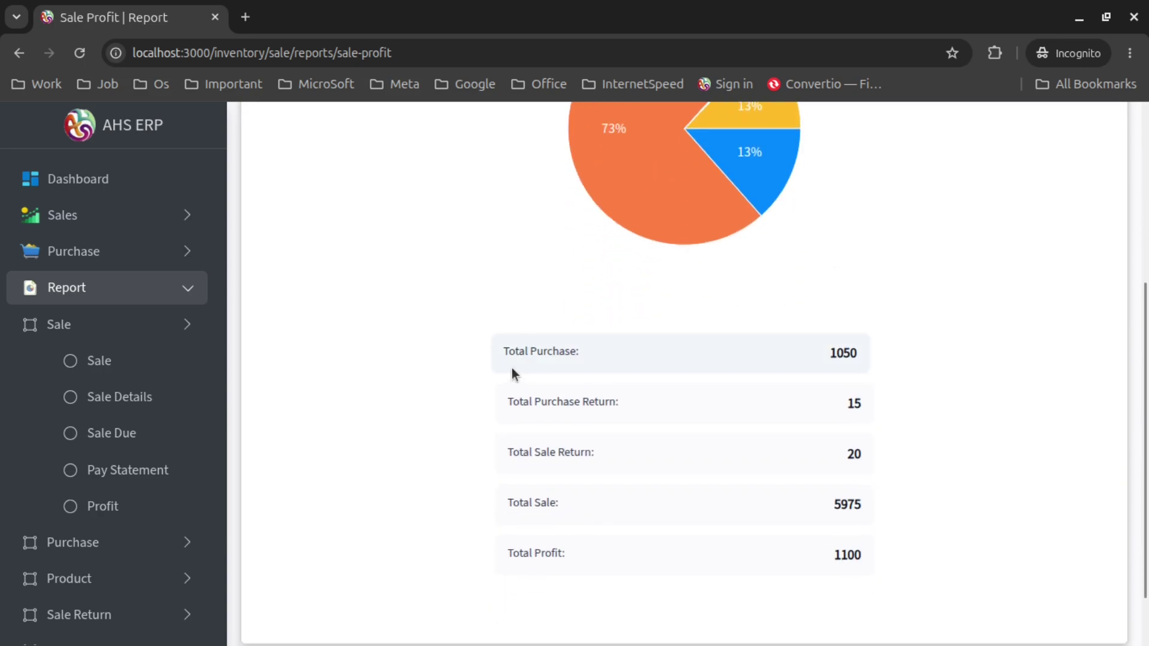
{"action": "scroll", "coordinate": [688, 368], "scroll_direction": "down", "scroll_amount": 1}
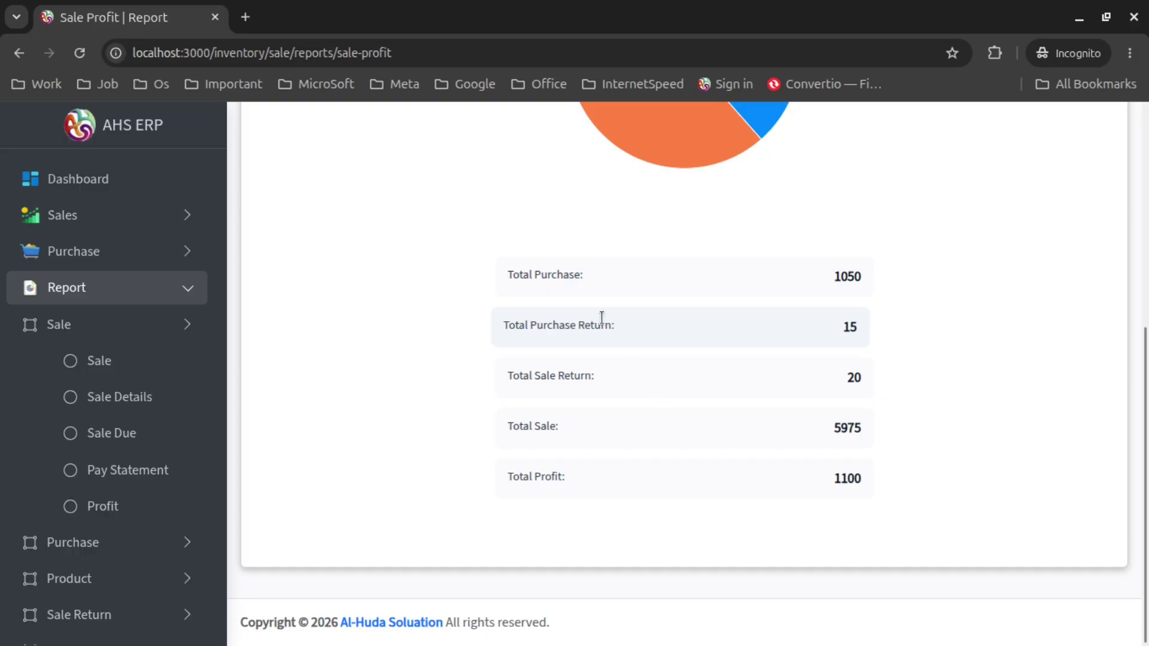